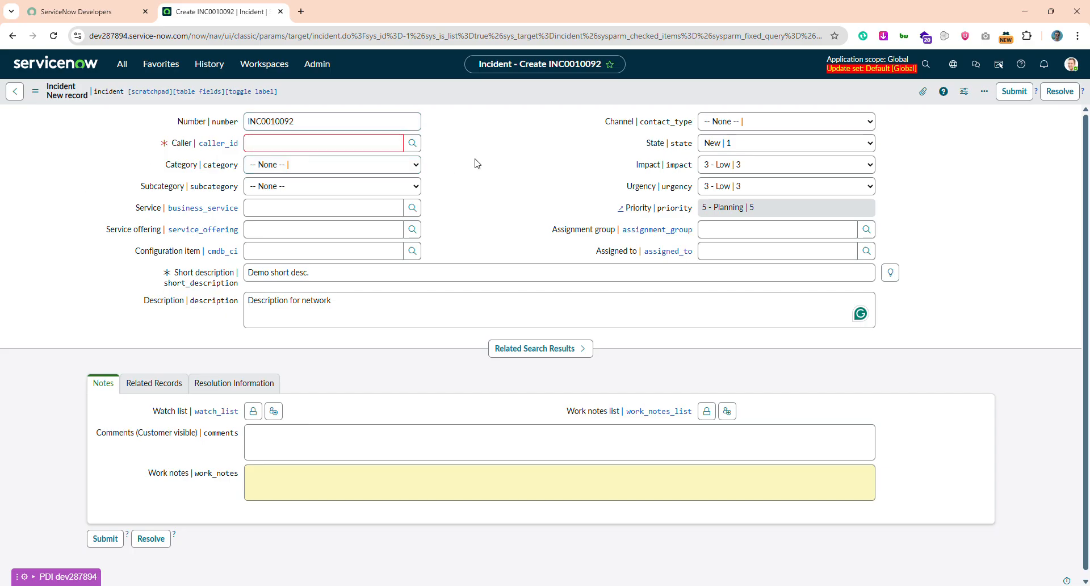
Step: Set the new incident's caller to the recently used contact and its category to Software
left_click(363, 147)
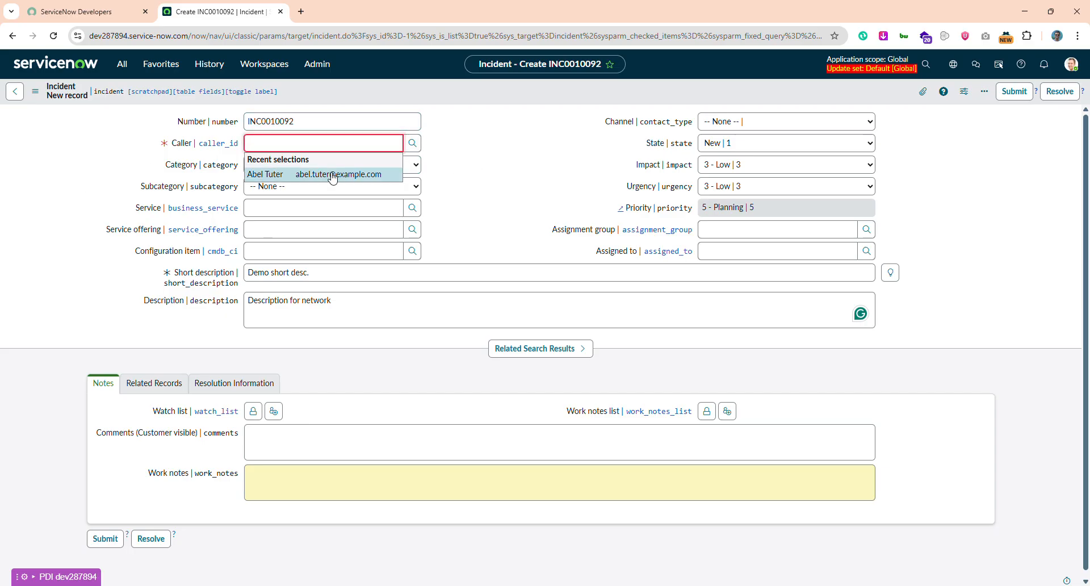
left_click(333, 176)
left_click(377, 172)
key("s")
left_click(512, 197)
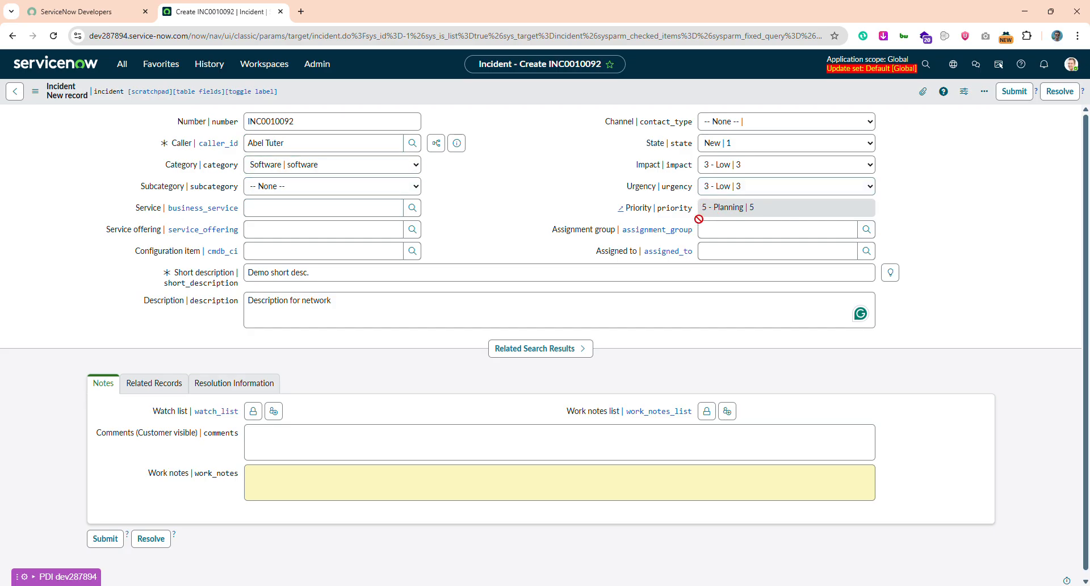
Step: Set the assignment group to Software and fill in the name of the person the incident is assigned to
left_click(718, 234)
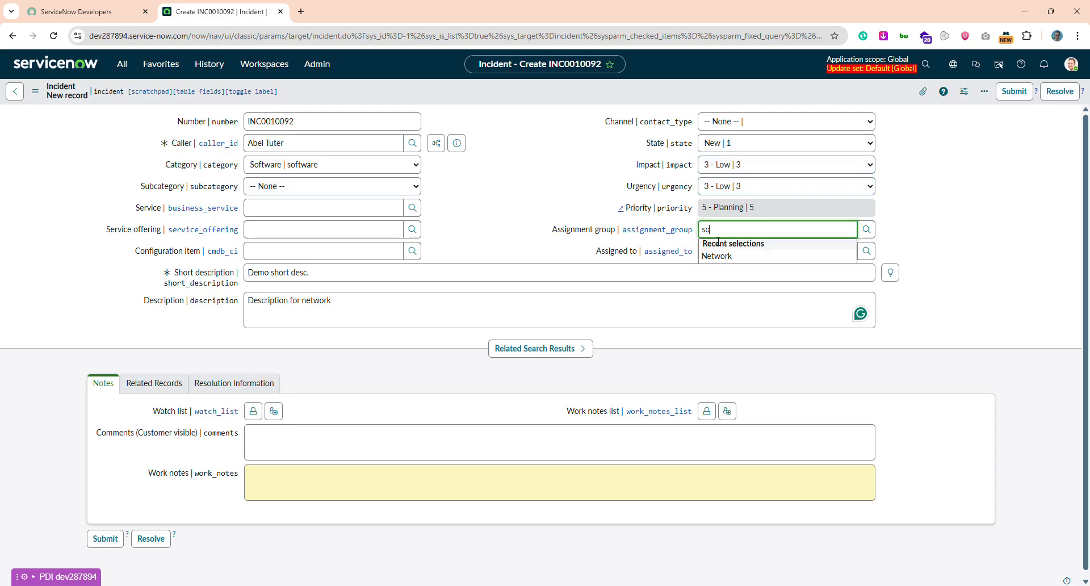
left_click(718, 245)
left_click(718, 250)
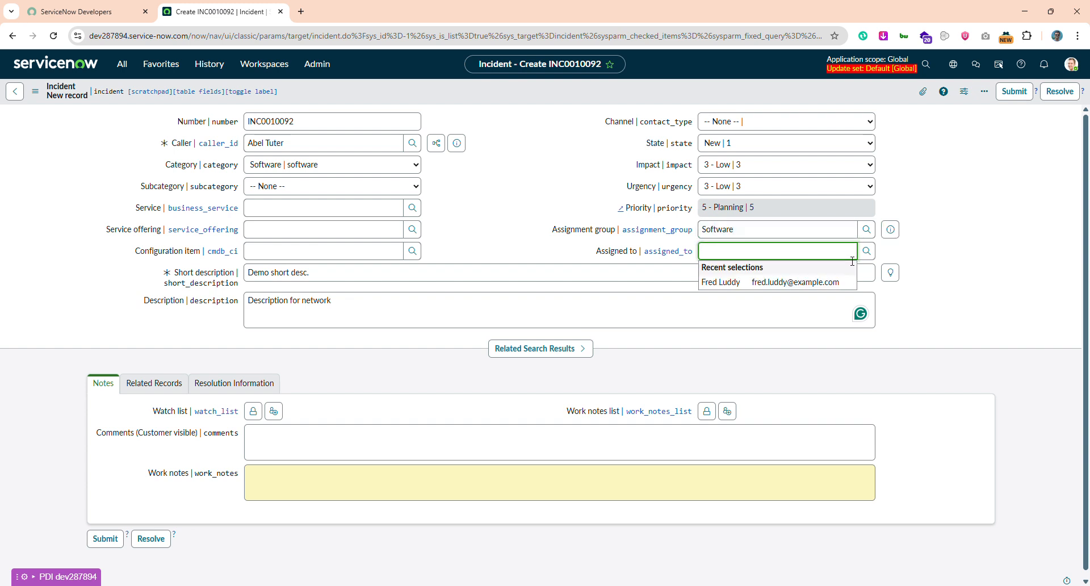
left_click(895, 259)
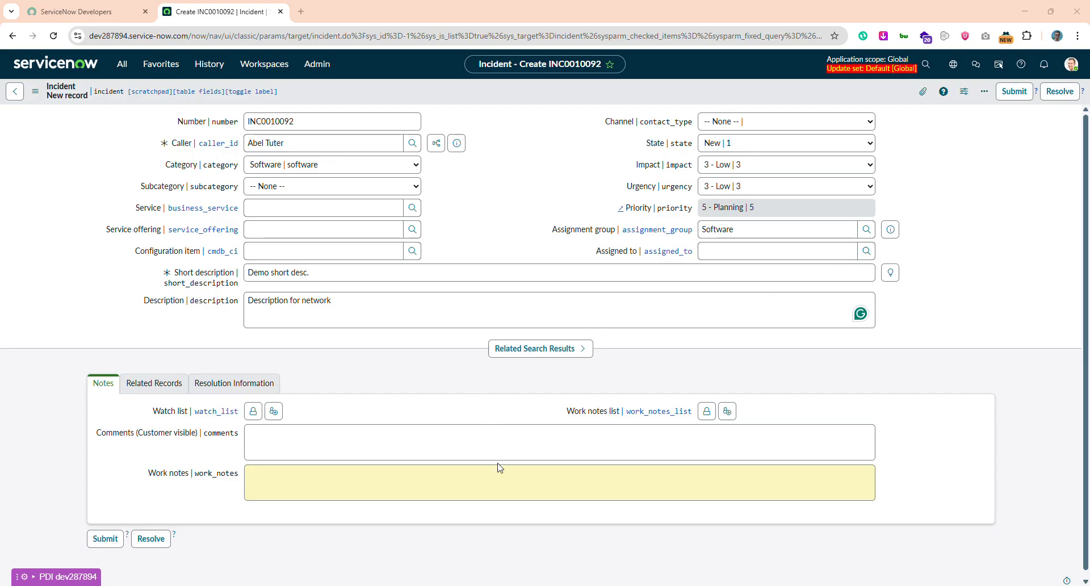
left_click(482, 422)
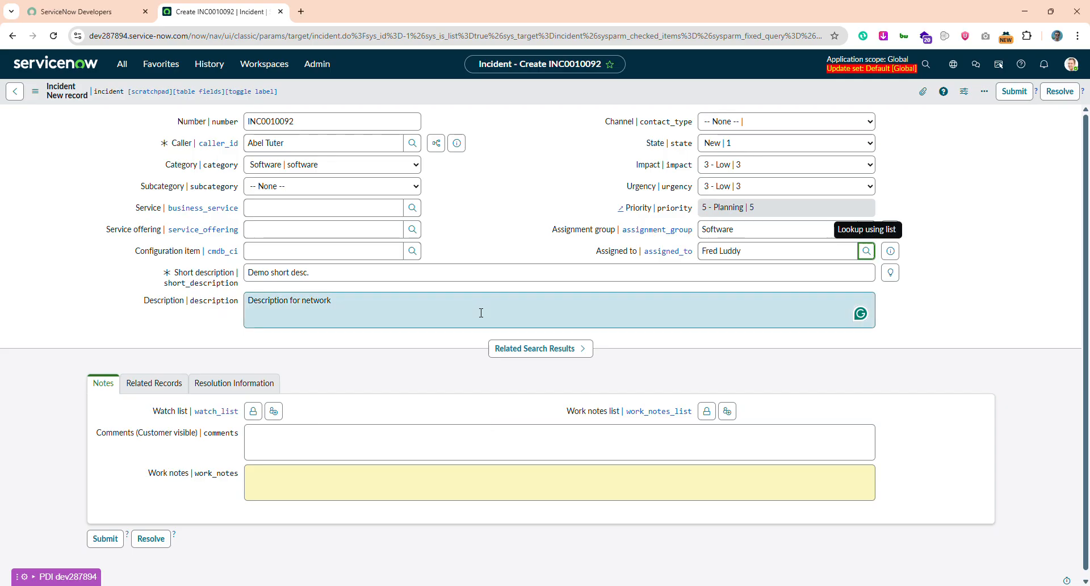
Step: Submit the incident with the short description "Demo short desc." and open its record from the incident list
left_click(376, 274)
key("BackSpace")
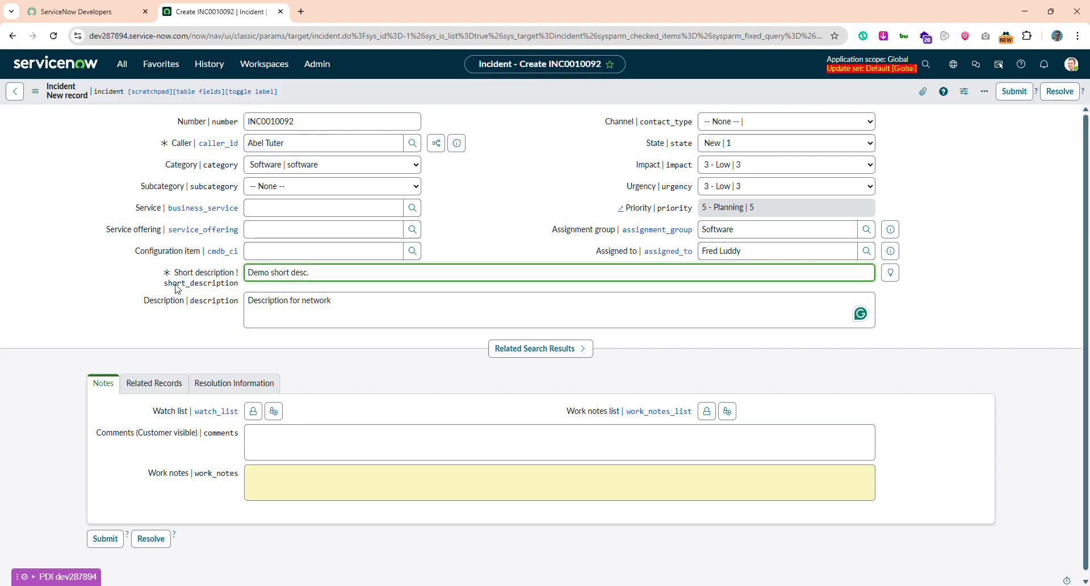
type(".")
left_click(495, 223)
scroll(495, 223, "down", 1)
left_click(114, 534)
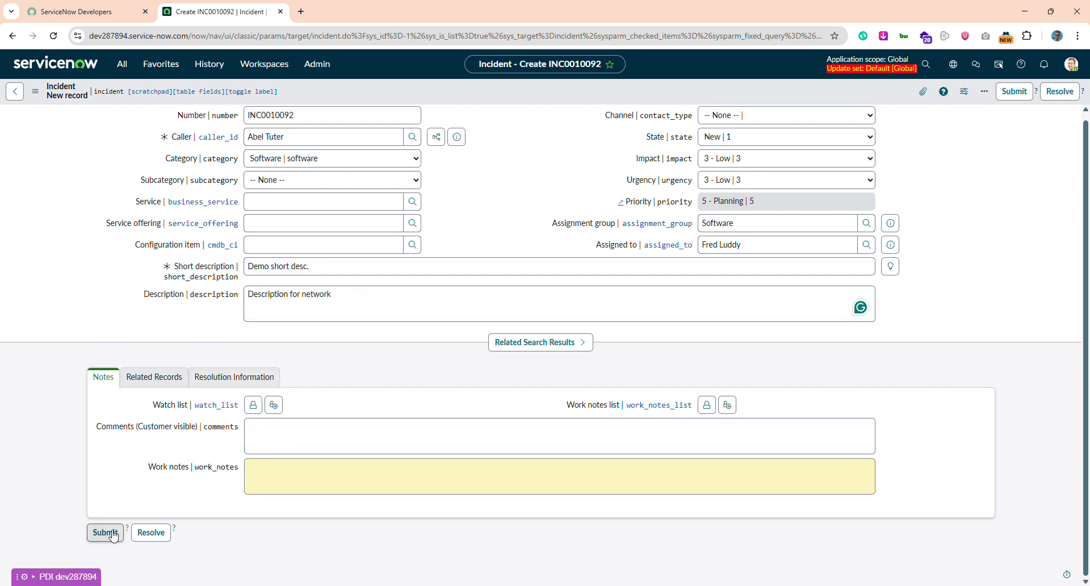
left_click(114, 534)
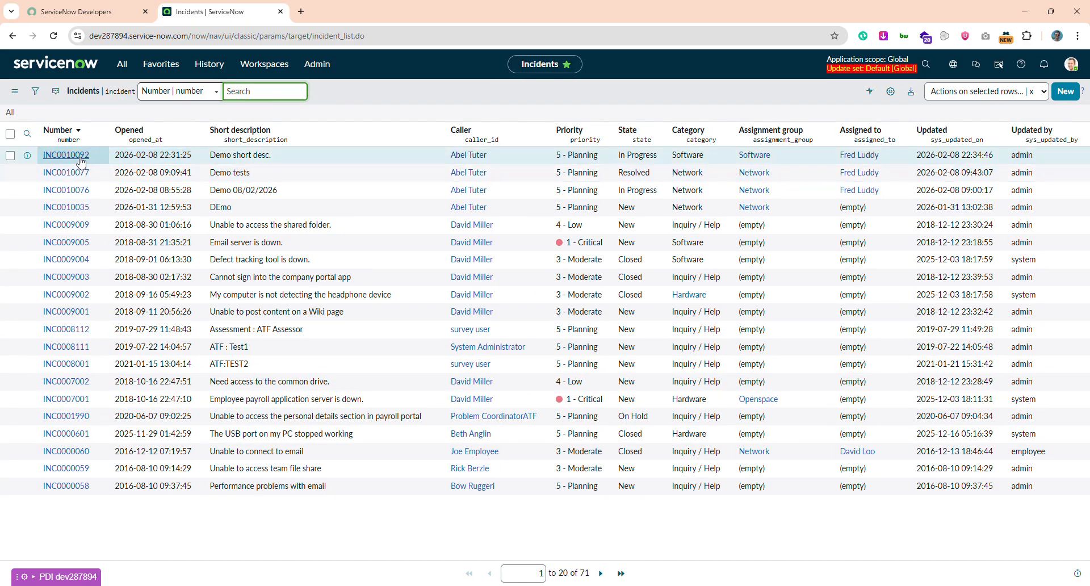
left_click(81, 161)
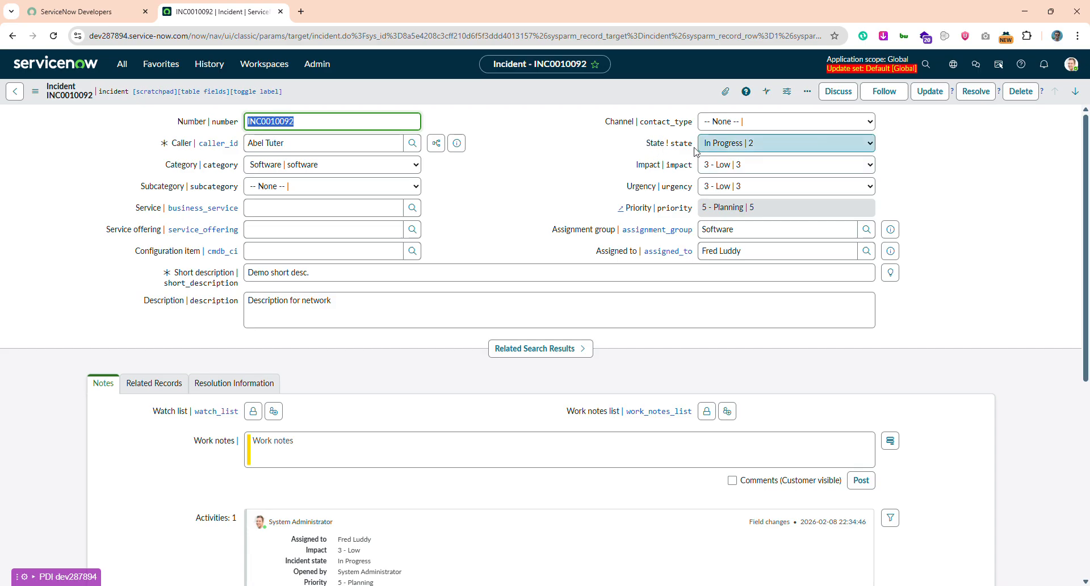
left_click(592, 153)
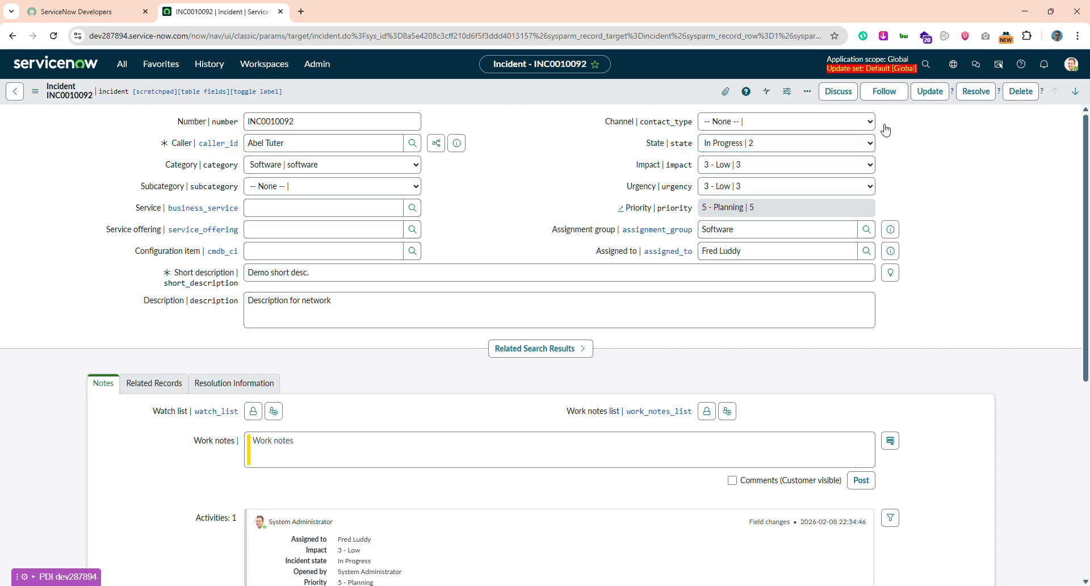
Step: Impersonate the user the incident is assigned to, chosen from the recent impersonations
left_click(1070, 66)
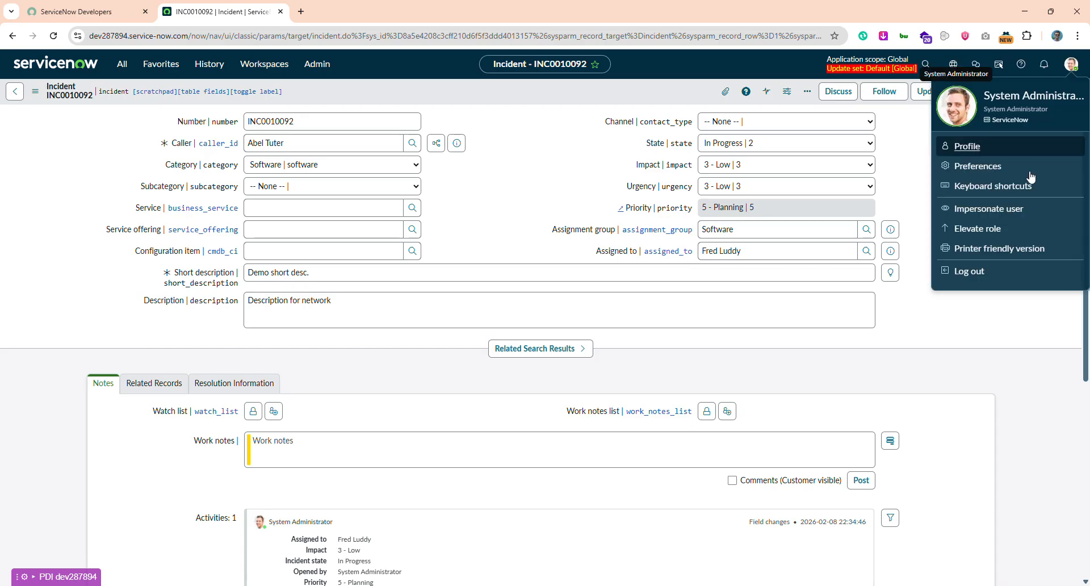
left_click(1003, 210)
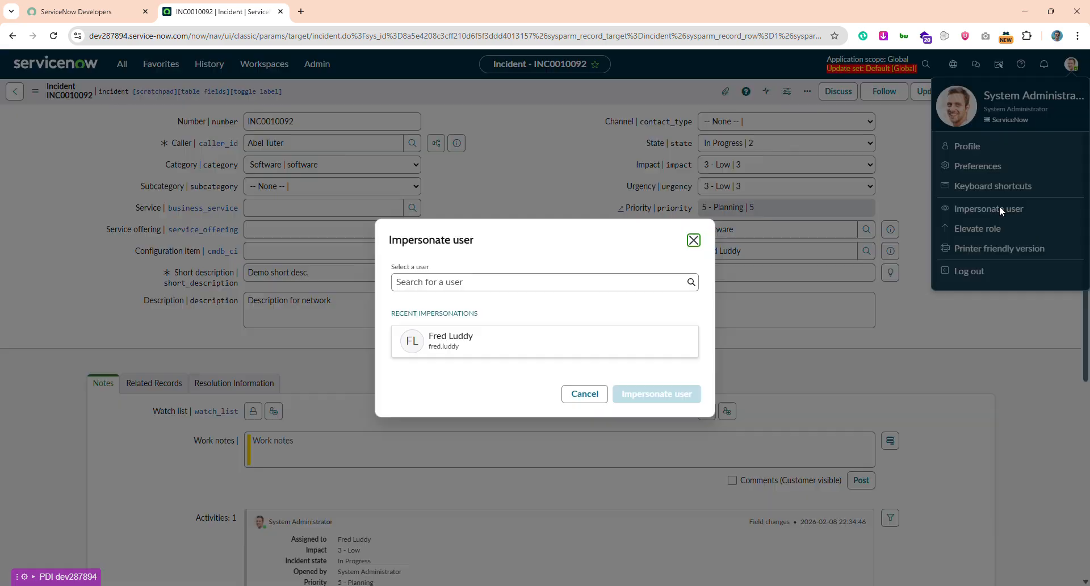
left_click(489, 341)
left_click(667, 404)
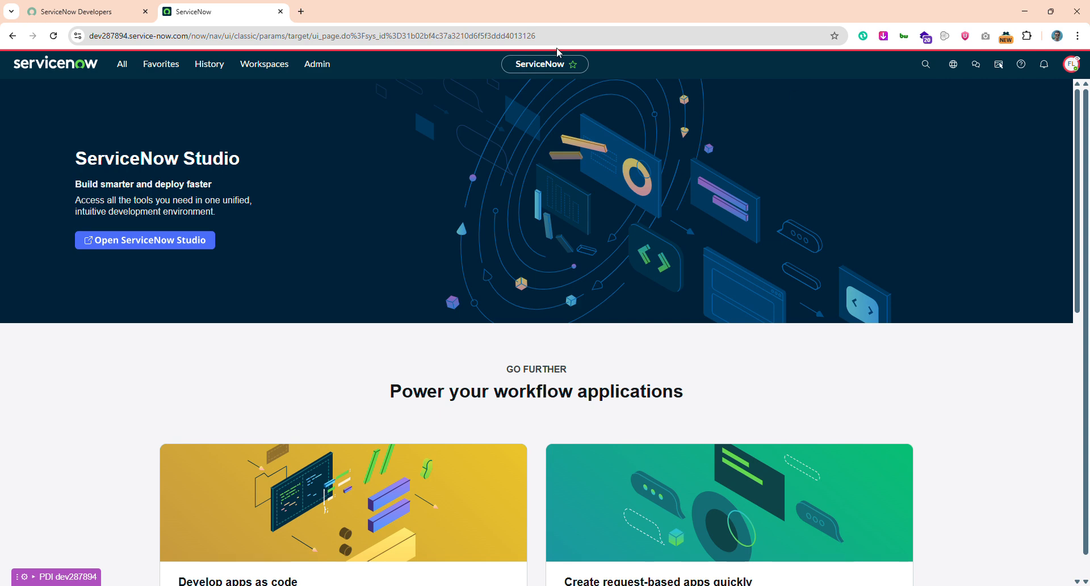
left_click(122, 64)
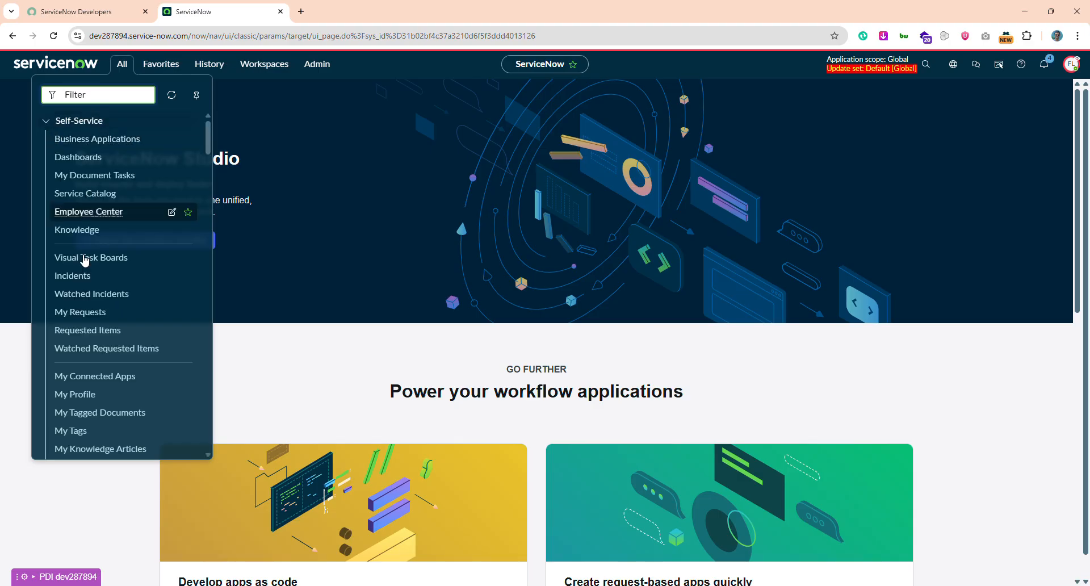
left_click(77, 277)
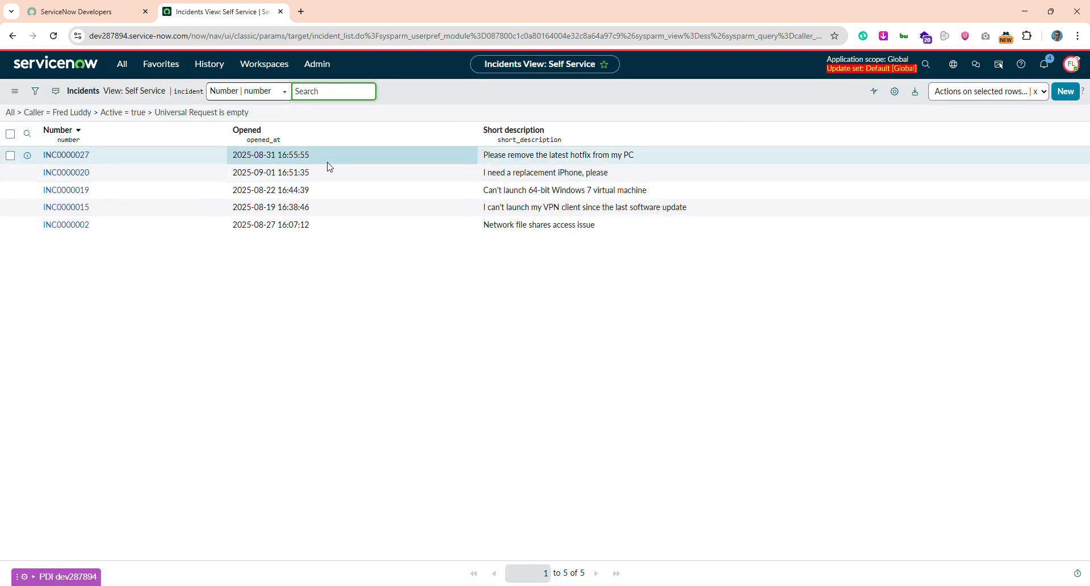
left_click(70, 63)
Step: Filter the navigator for "incide" and open the list of all incidents from the Incident application
left_click(128, 66)
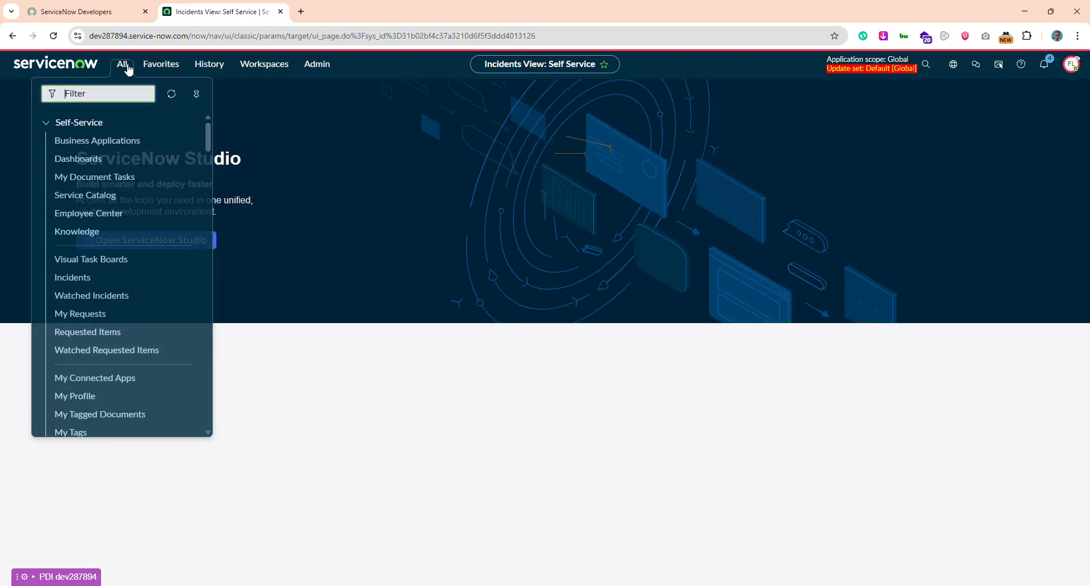
type("in")
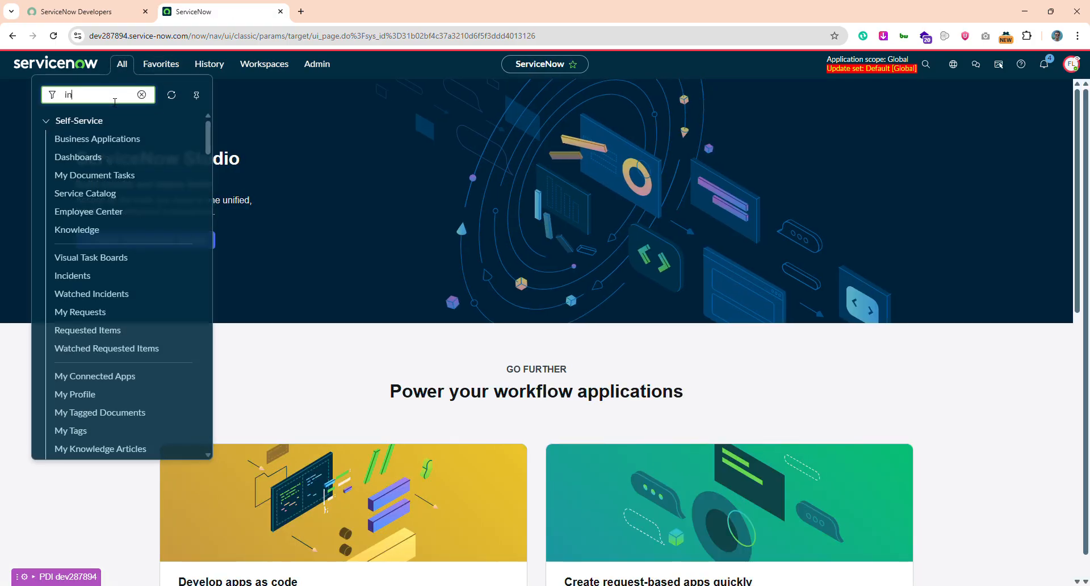
type("cide")
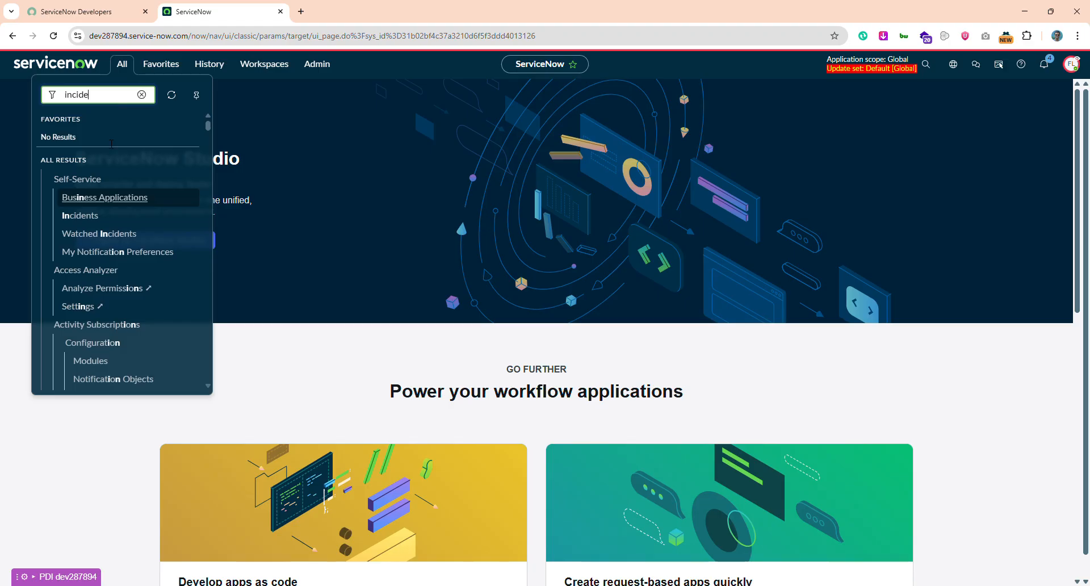
scroll(108, 324, "down", 3)
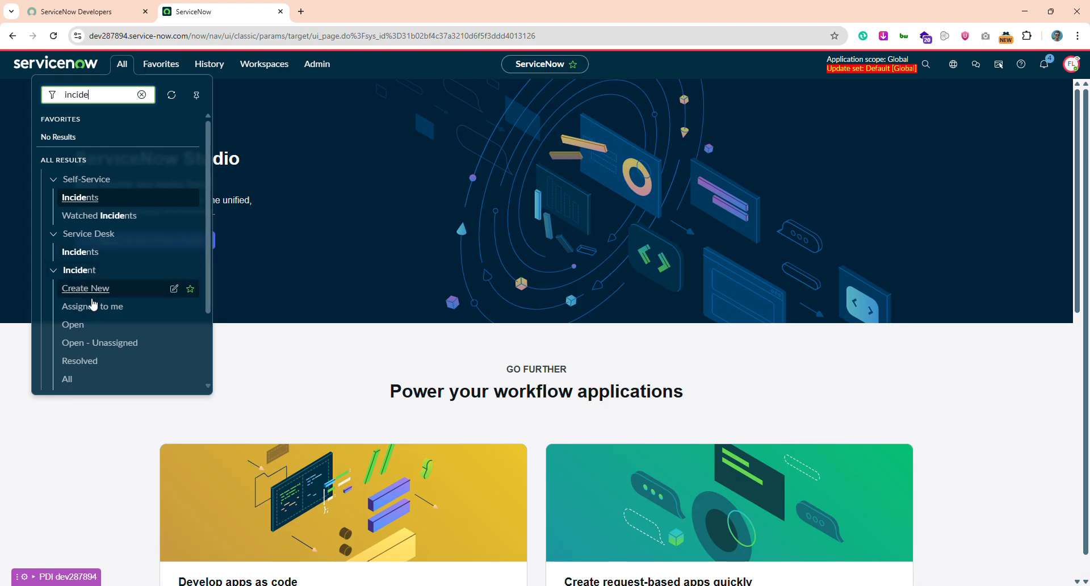
scroll(88, 337, "down", 2)
left_click(78, 378)
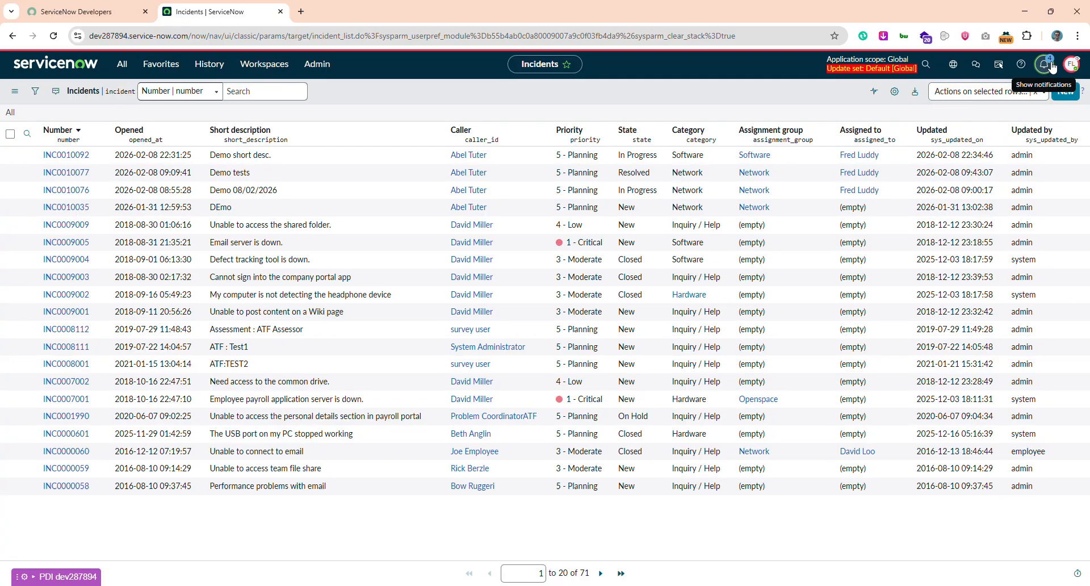
Step: Check the assignee's notifications about the new incident and open the "Demo short desc." incident record
left_click(1043, 64)
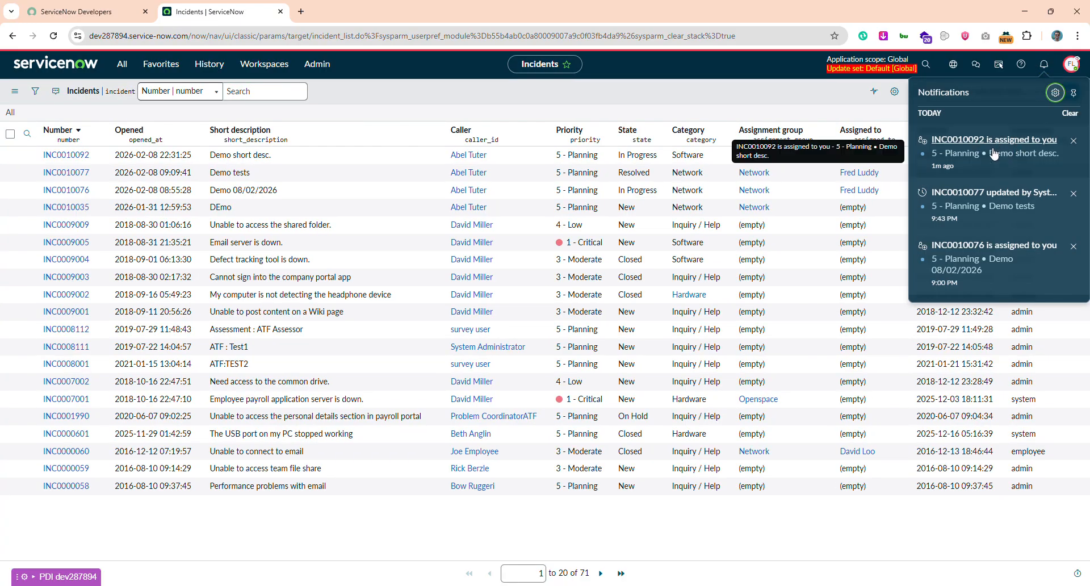
left_click(1044, 64)
left_click(84, 158)
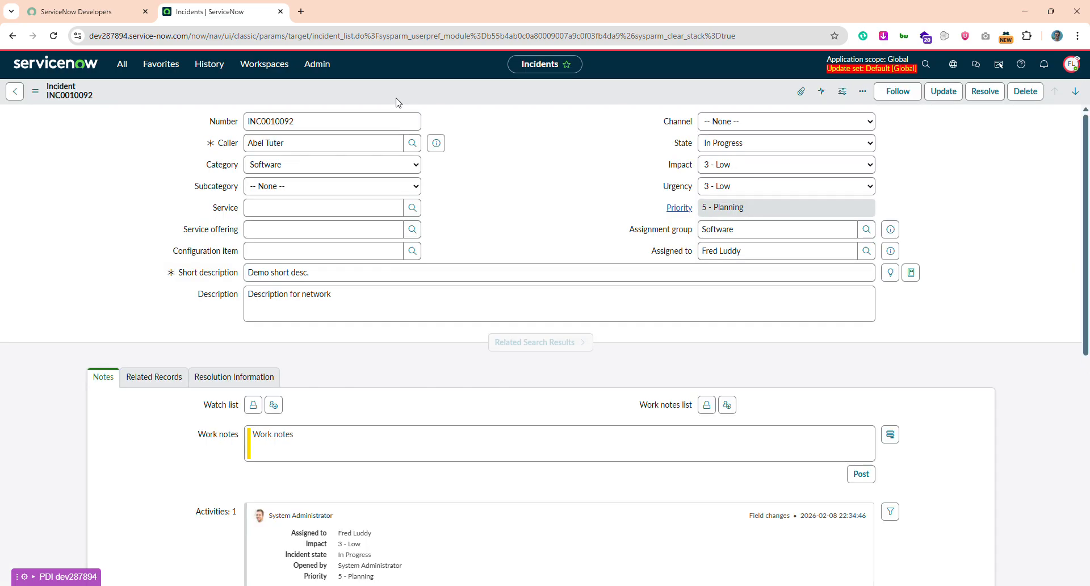
Step: Set the incident's state to On Hold with the on hold reason Awaiting Caller, and try to update it
scroll(624, 138, "down", 2)
left_click(756, 149)
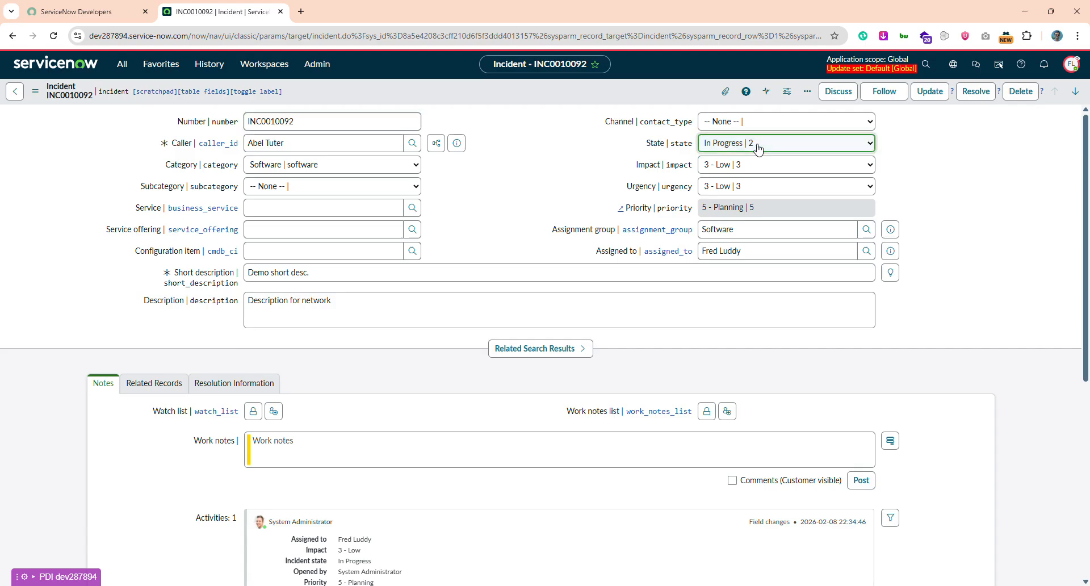
key("Down")
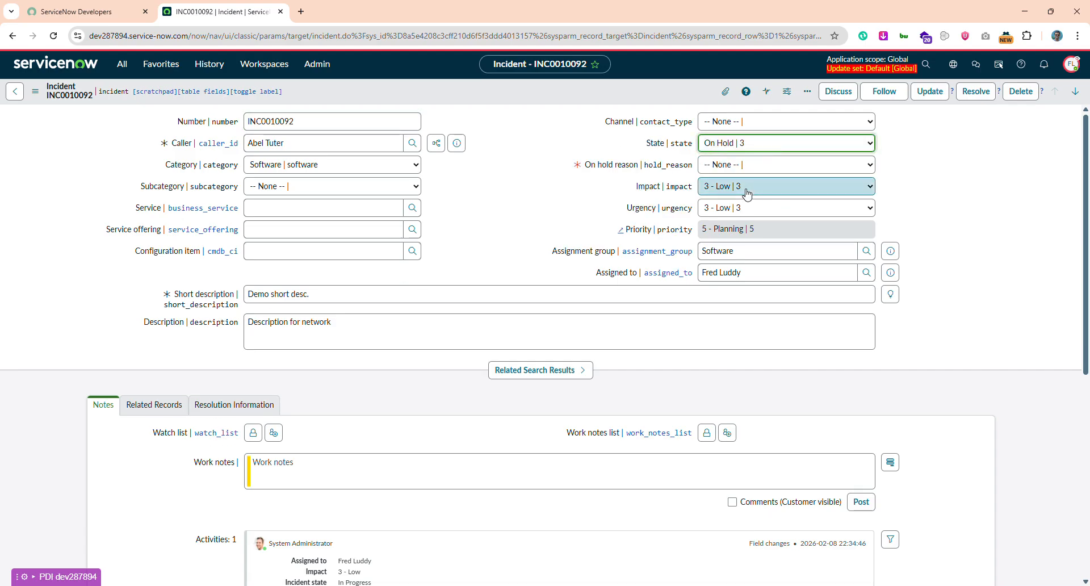
left_click(717, 166)
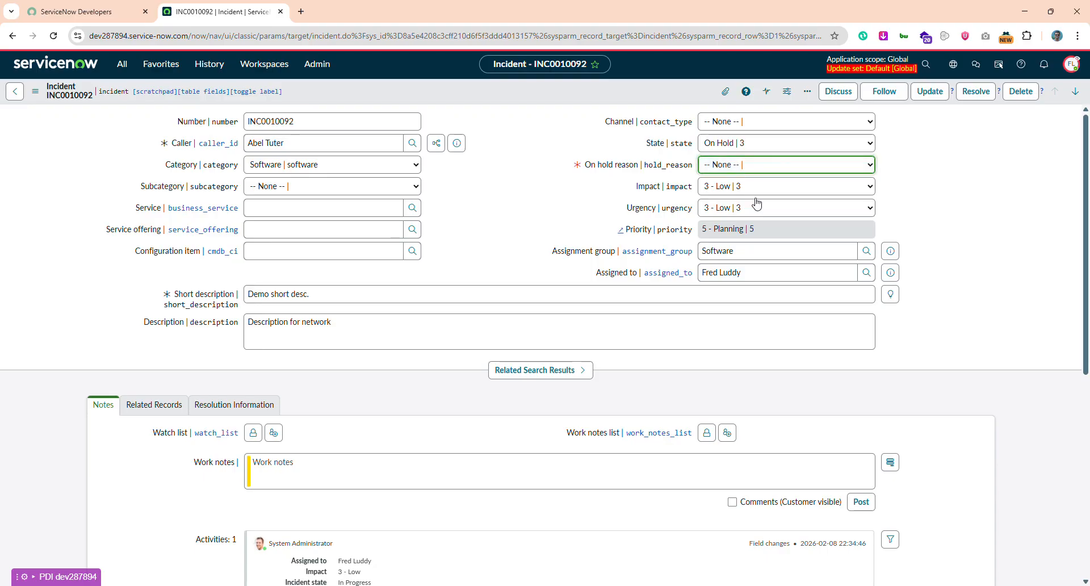
key("Down")
left_click(934, 93)
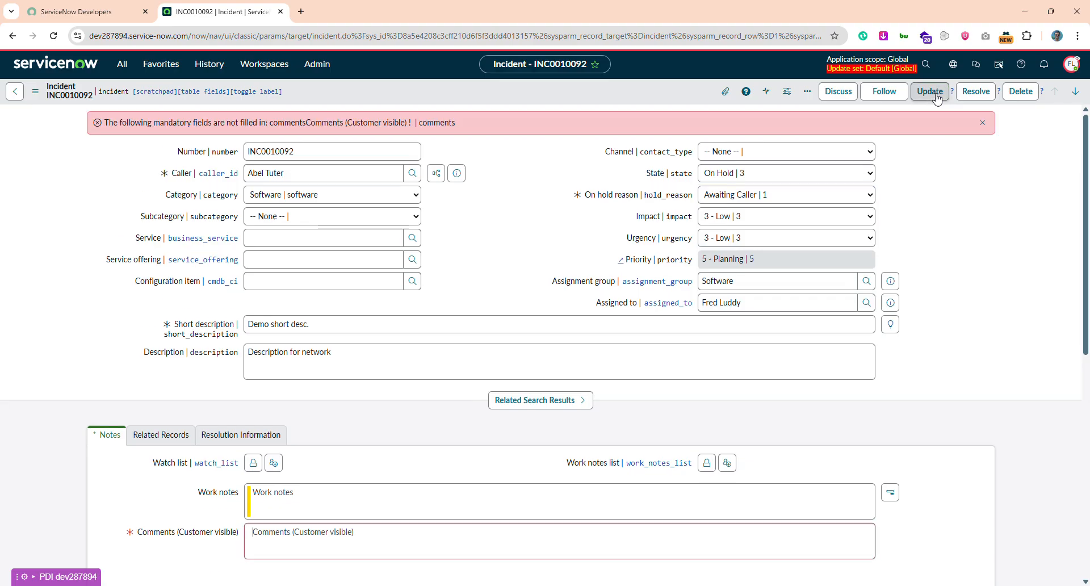
Step: Enter the customer-visible comment "On hold" and update the incident
scroll(449, 386, "down", 2)
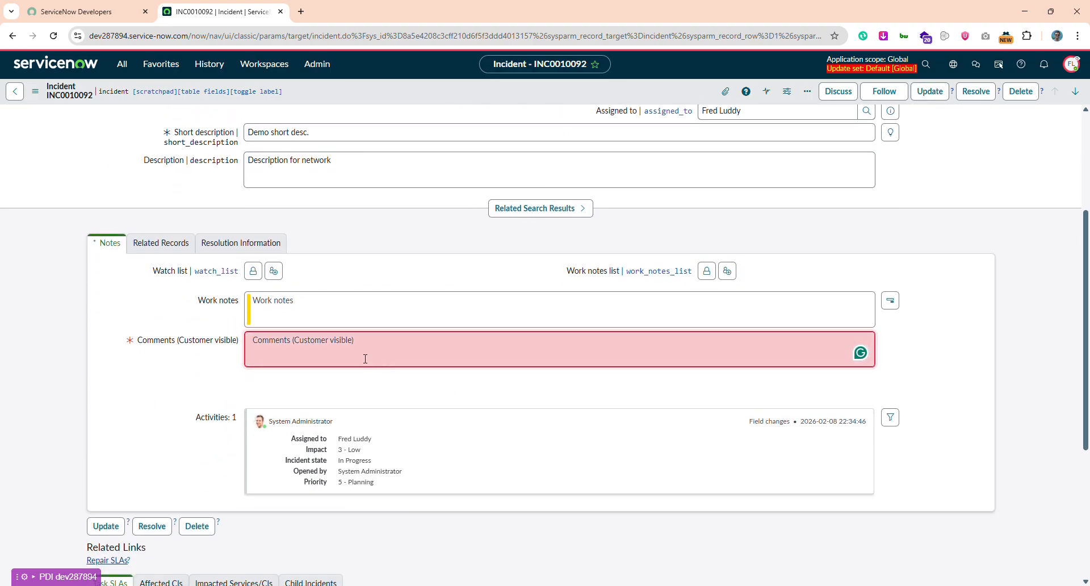
left_click(366, 358)
type("On hold")
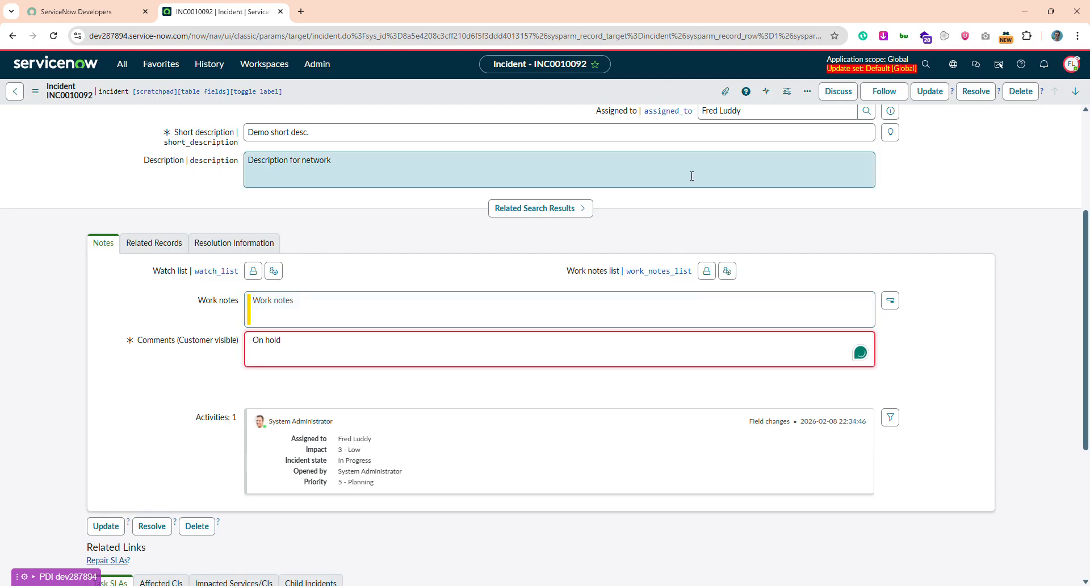
left_click(940, 94)
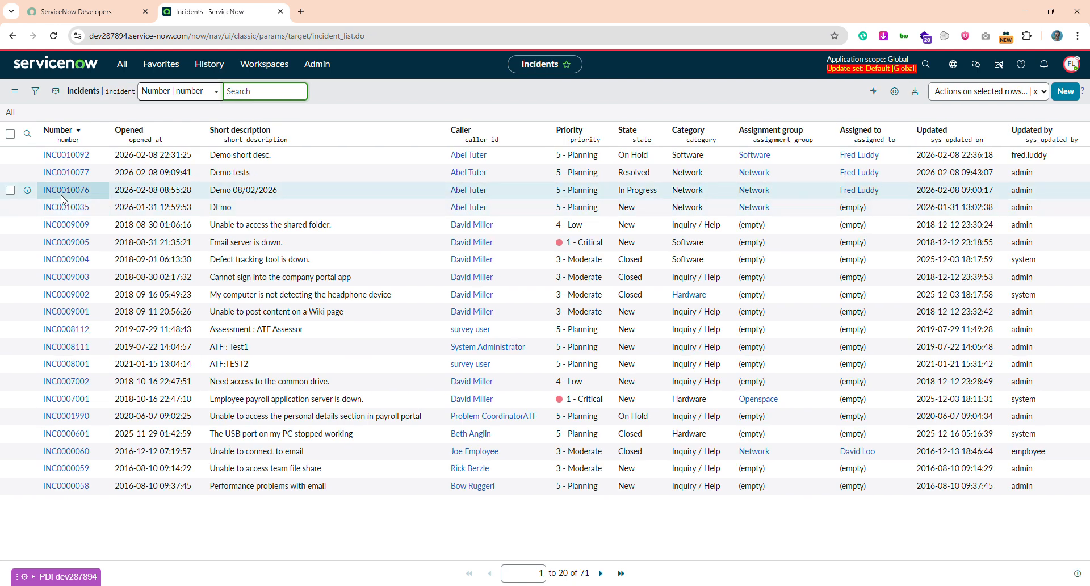
Step: Reopen the "Demo short desc." incident from the list and set its state to Resolved
left_click(67, 159)
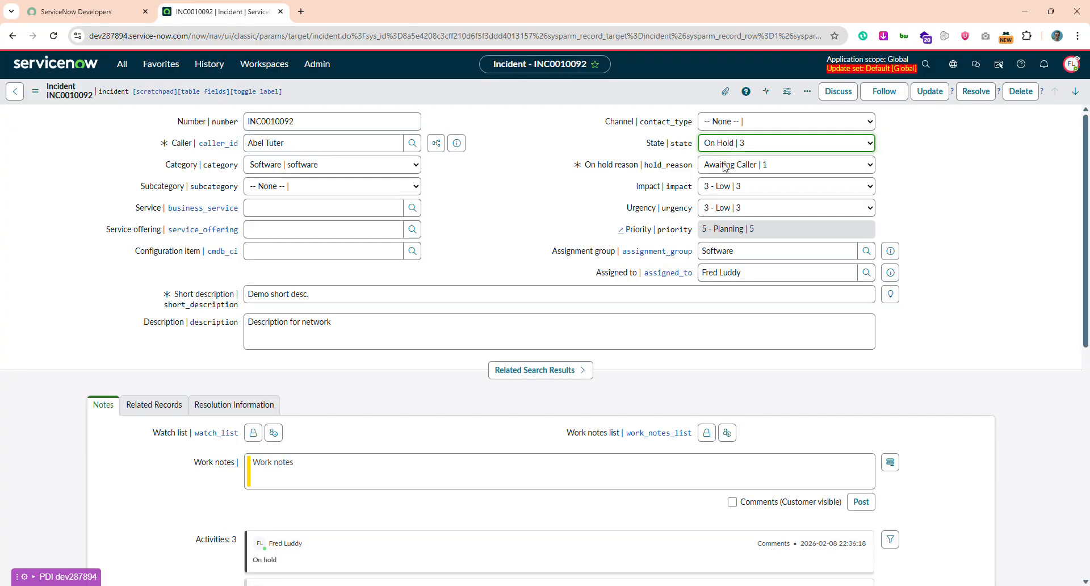
left_click(730, 207)
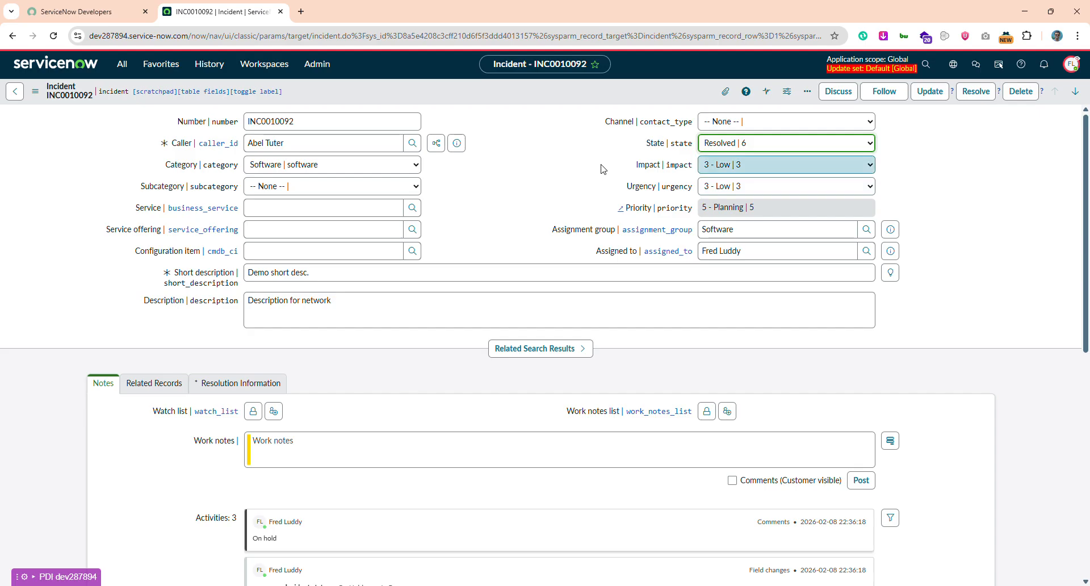
key("Tab")
Step: Give the incident the resolution code Duplicate and the resolution notes "Resolved", and save it as resolved
scroll(603, 168, "down", 2)
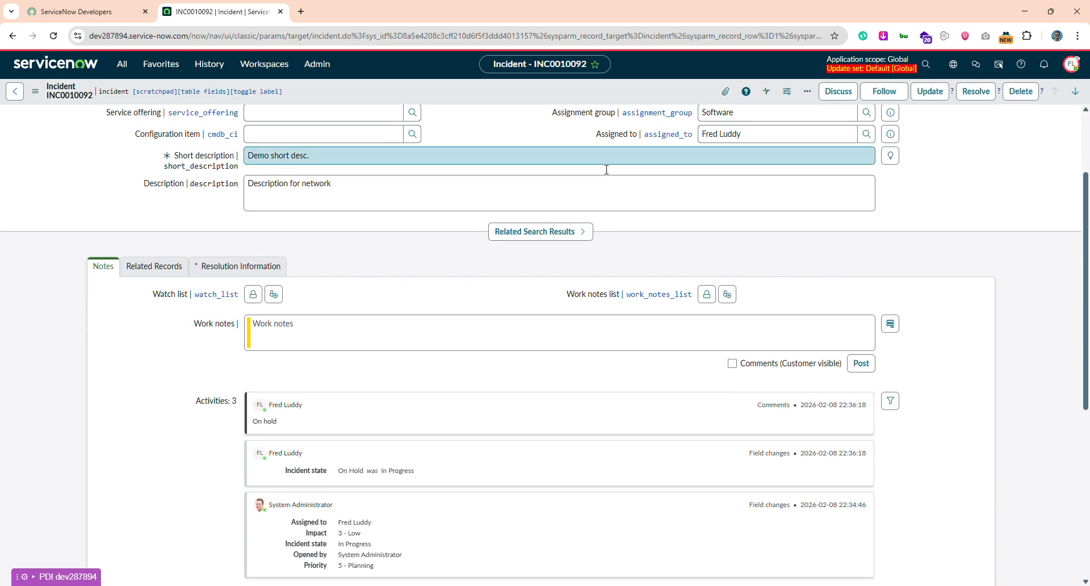
left_click(218, 269)
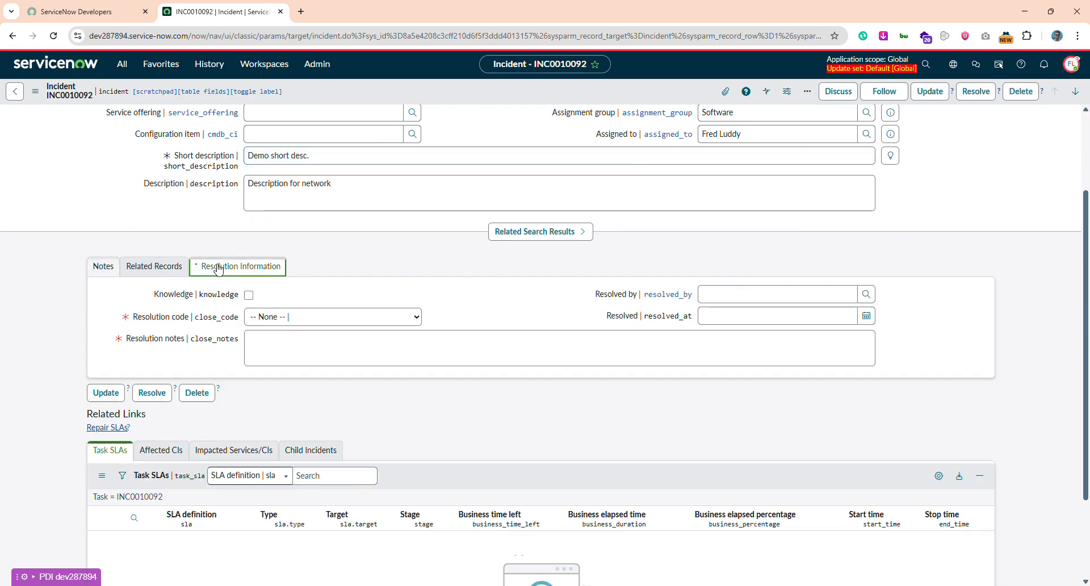
left_click(156, 320)
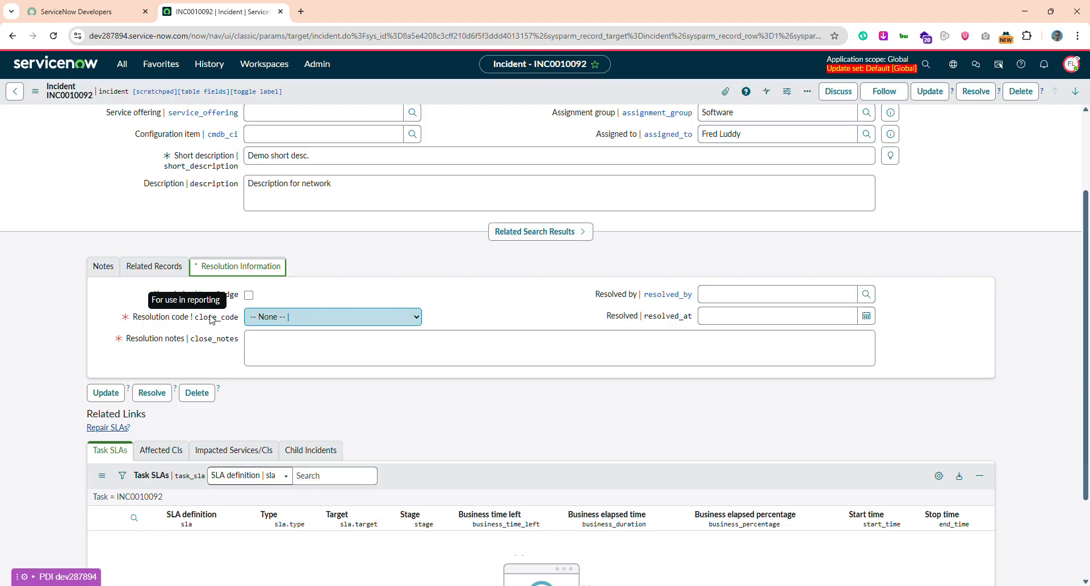
key("Down")
left_click(305, 354)
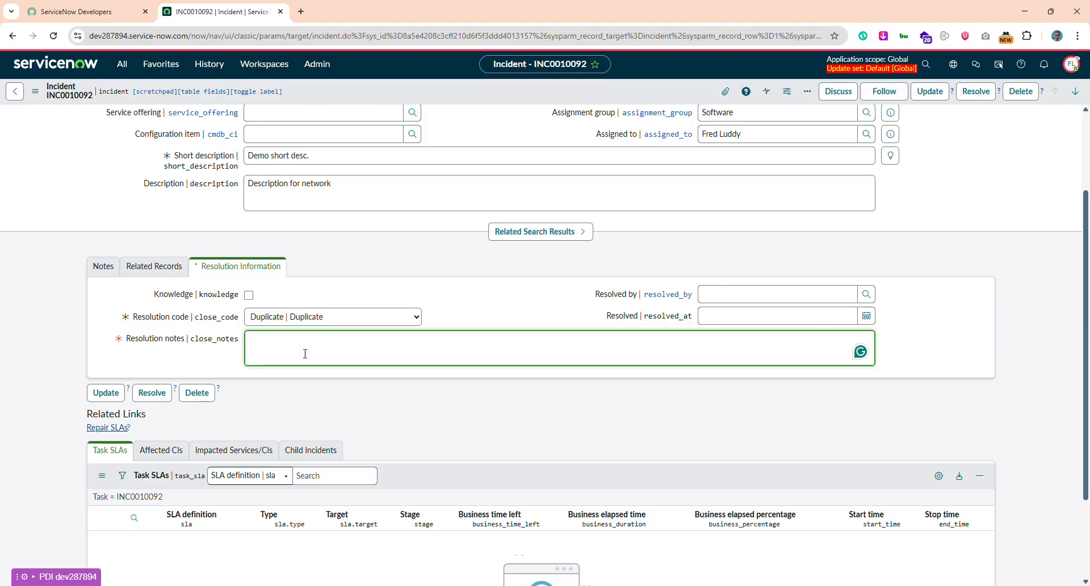
type("Resolved")
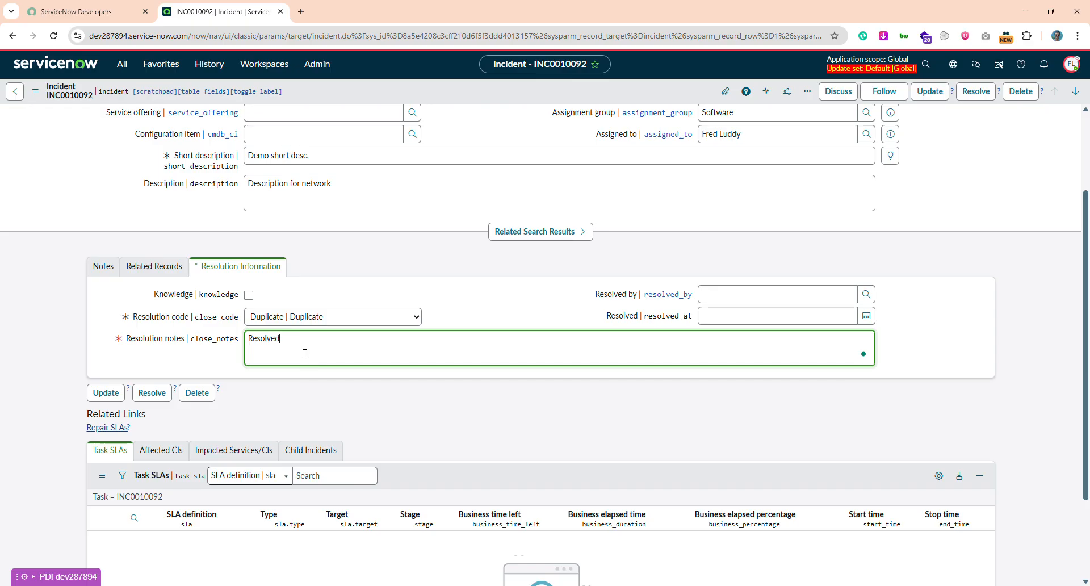
scroll(305, 353, "down", 2)
left_click(106, 277)
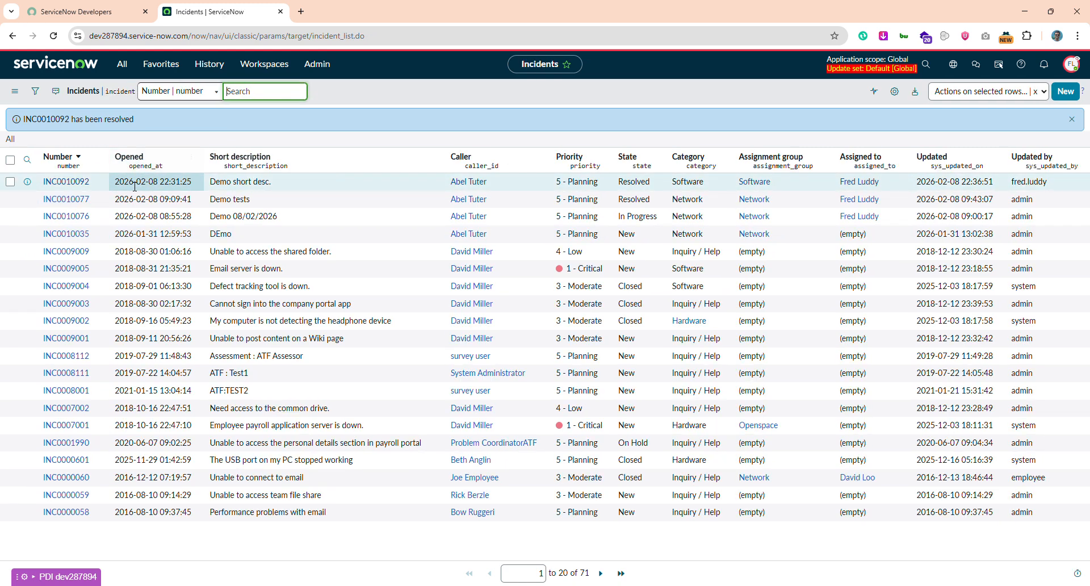
Step: End the impersonation and open the Automated Test Framework's list of tests
left_click(1074, 64)
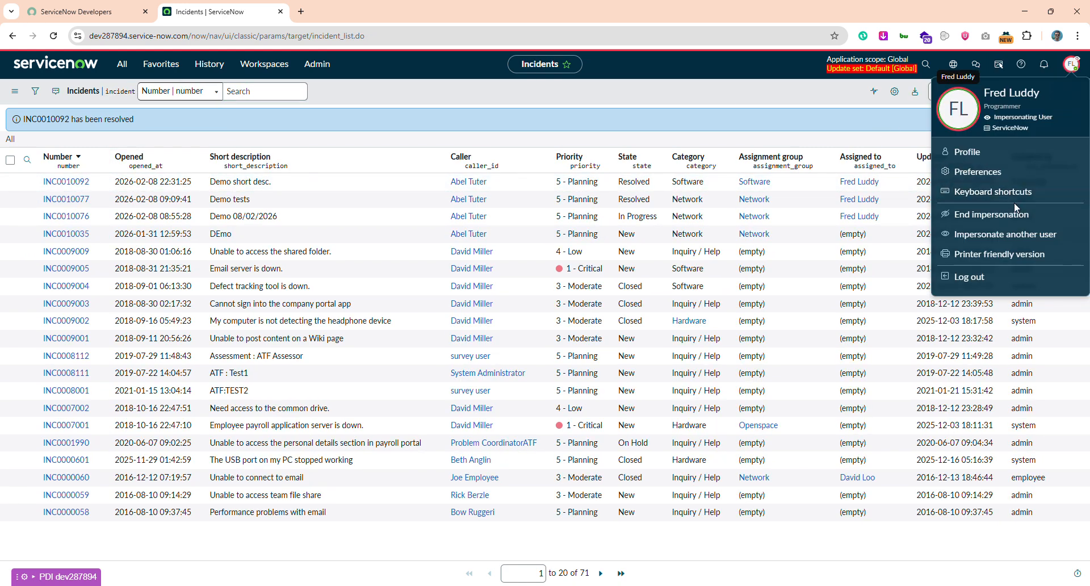
left_click(1003, 217)
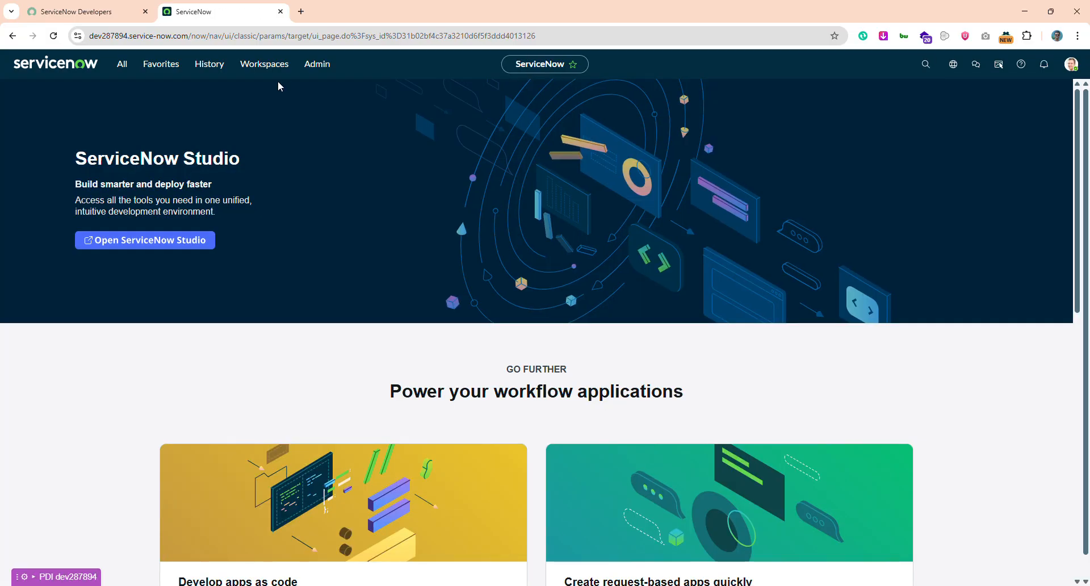
left_click(158, 66)
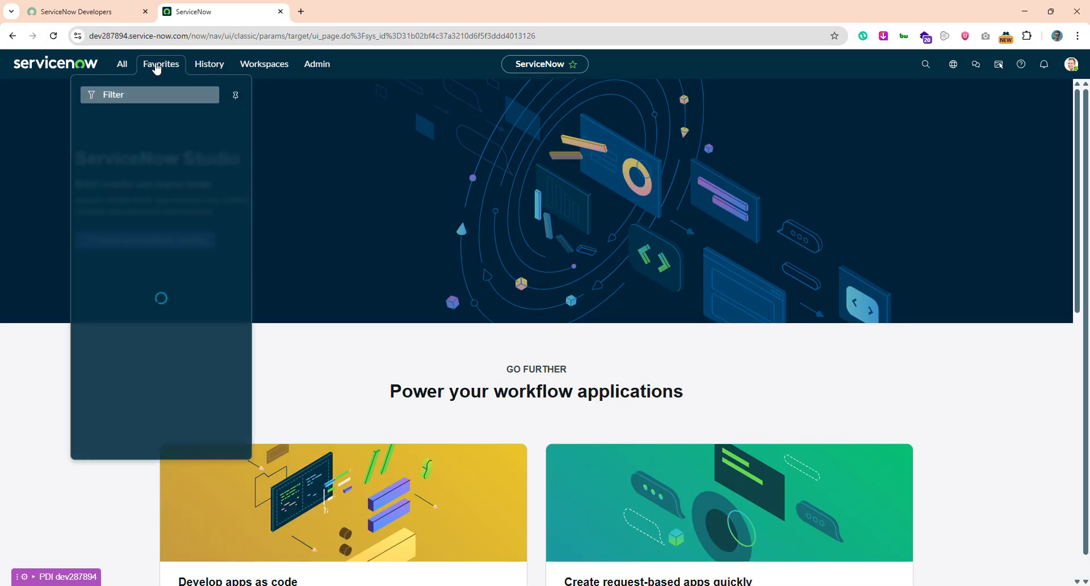
left_click(157, 67)
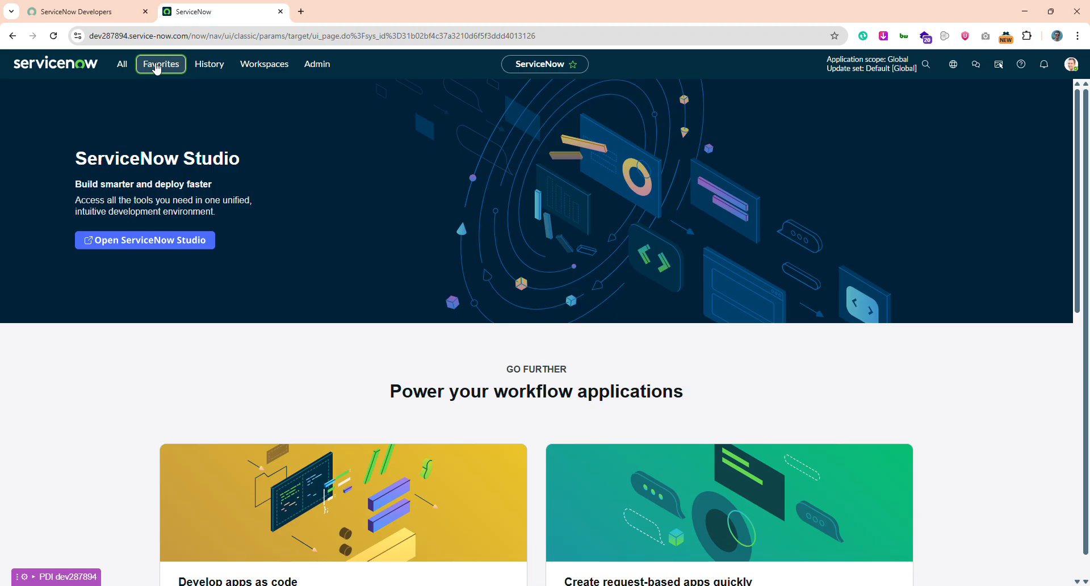
left_click(157, 66)
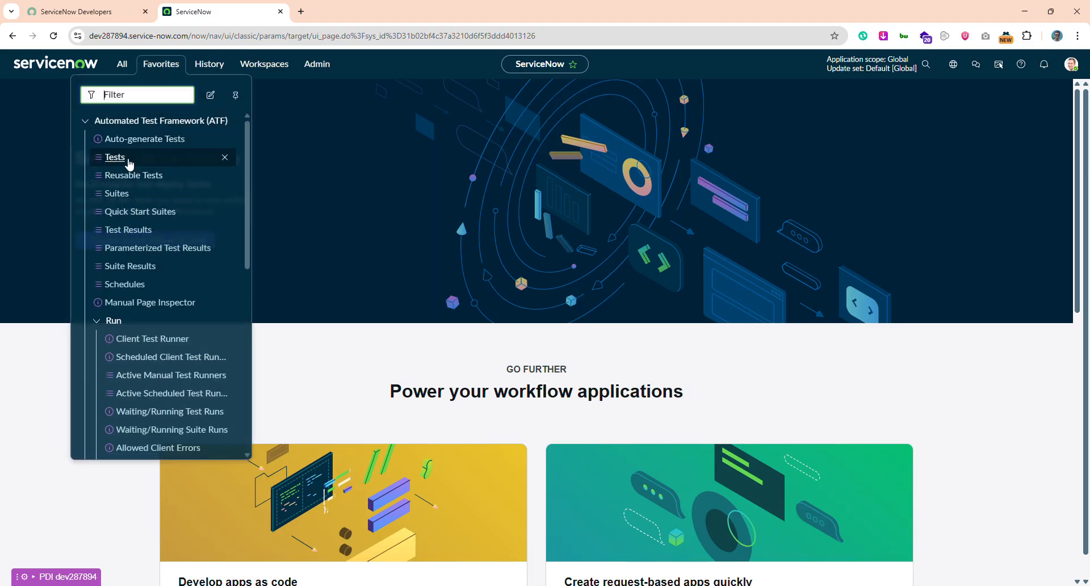
left_click(125, 158)
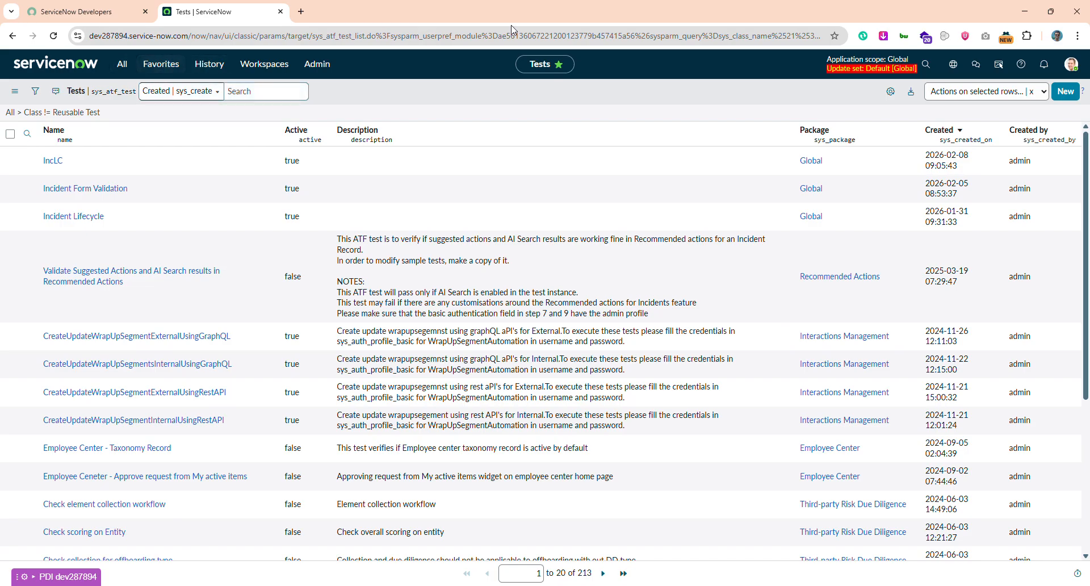
Step: Create a new test named "Incident Life Cycle" and save it
left_click(1077, 95)
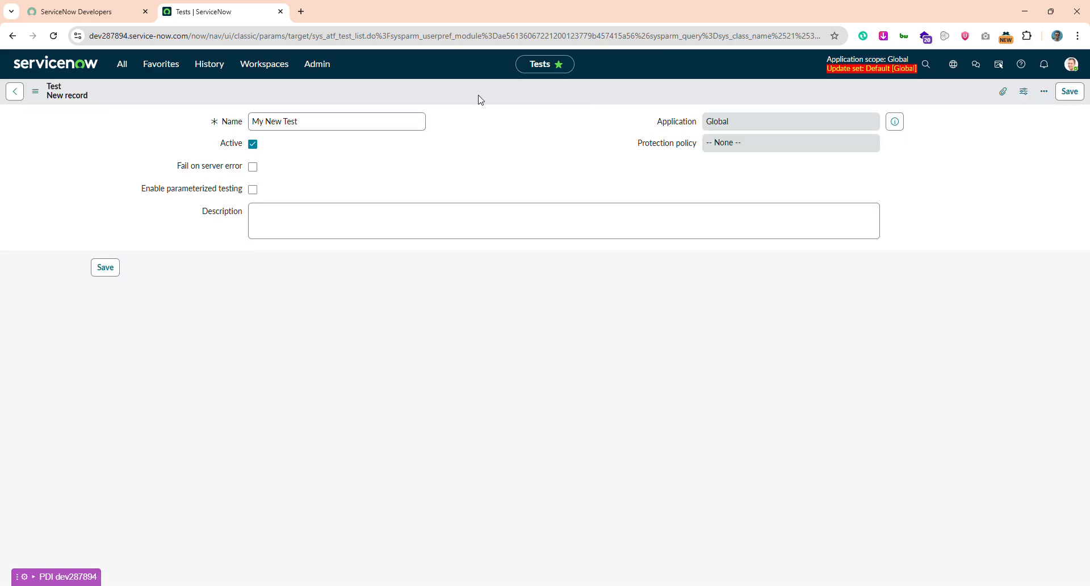
type("Incident")
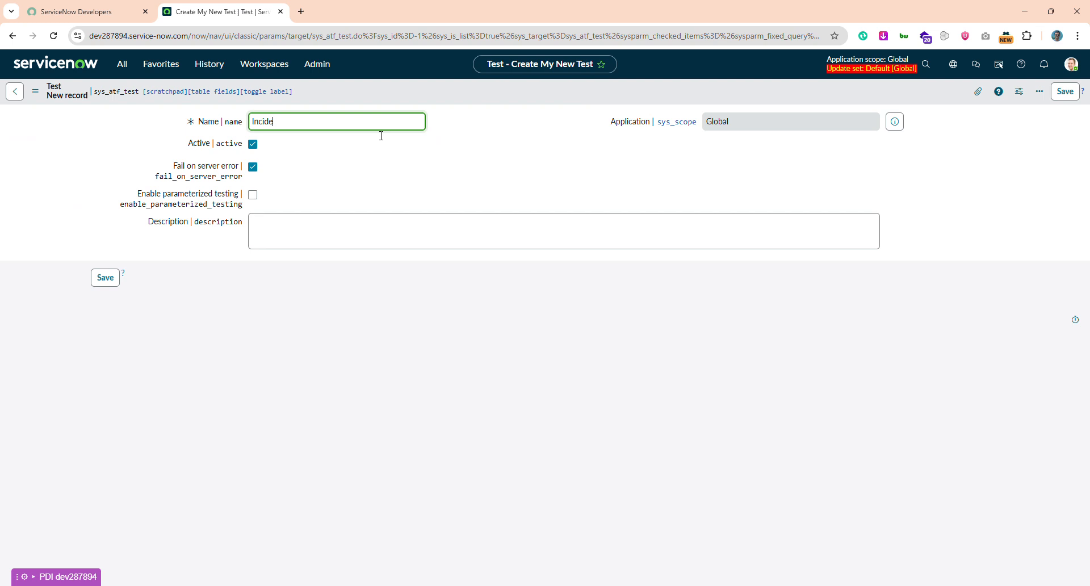
type(" Life")
left_click(104, 279)
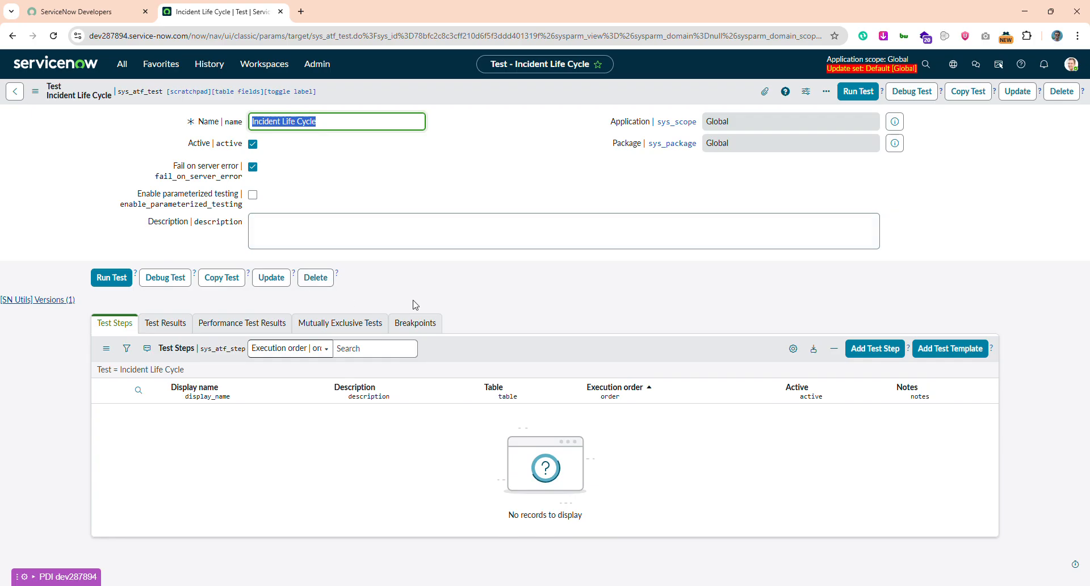
left_click(481, 299)
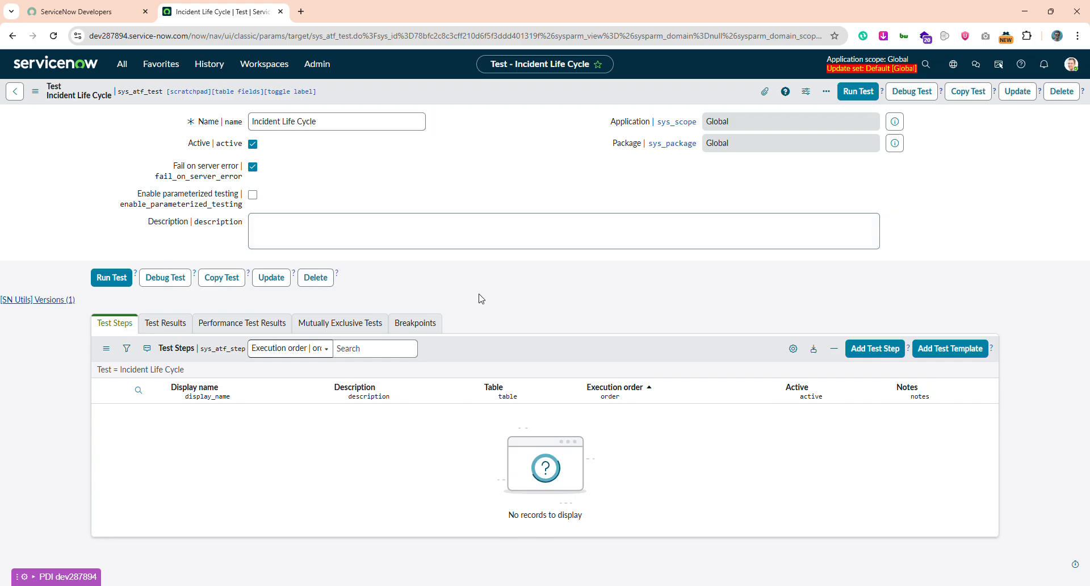
Step: Start a Create a User test step with the first name "ATF Software" and the last name "Member"
left_click(874, 349)
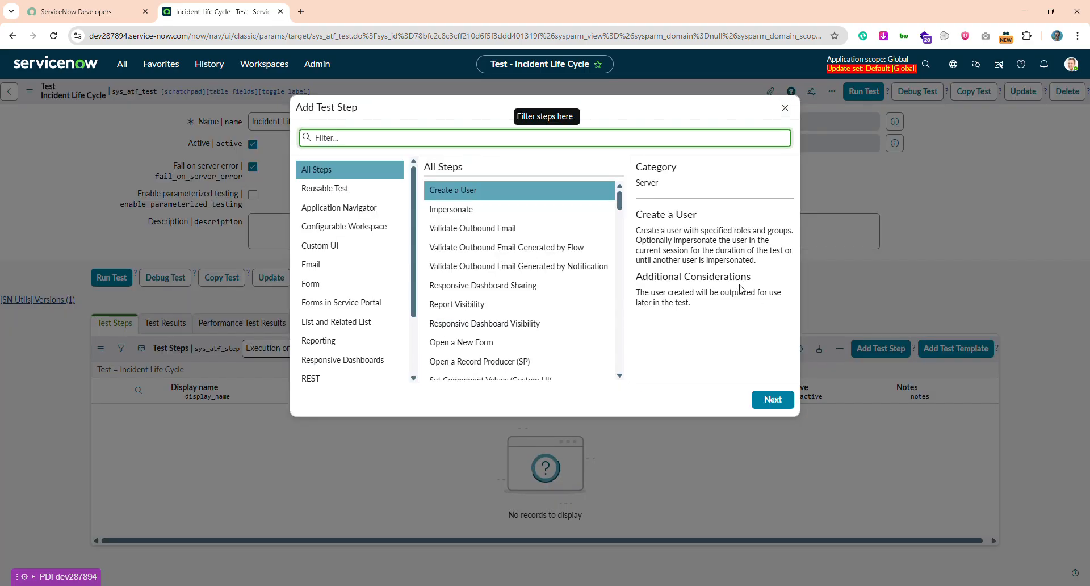
left_click(521, 198)
double_click(521, 198)
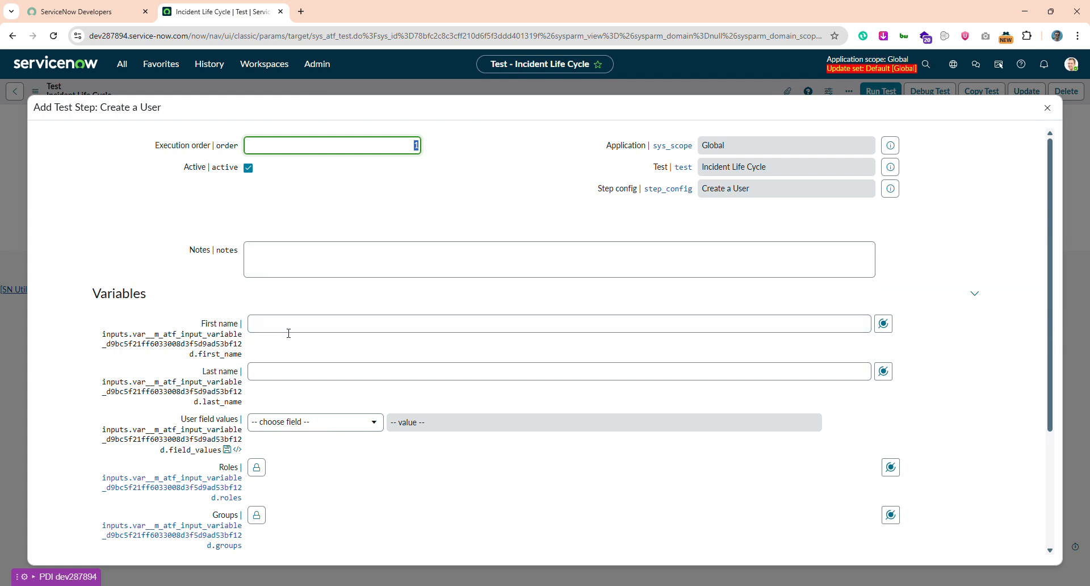
left_click(296, 331)
type("ATF Software")
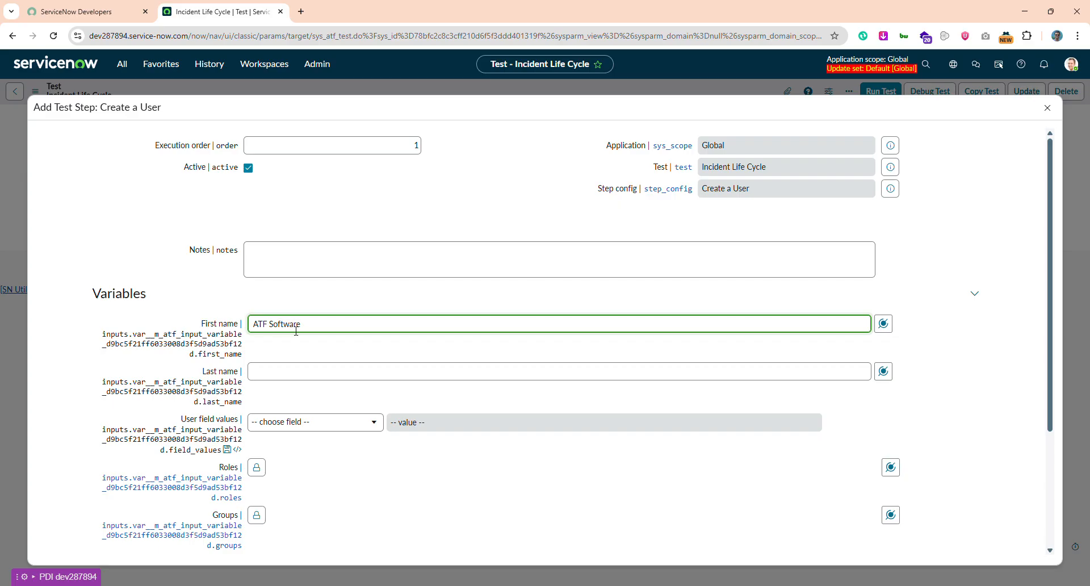
left_click(289, 383)
type("Member")
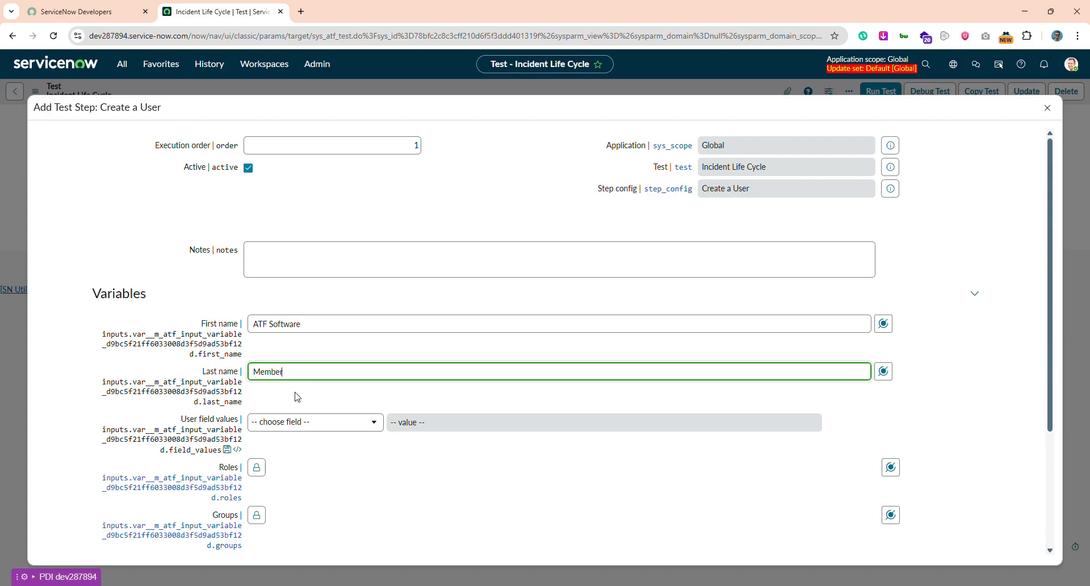
Step: Set the test user's field values to Active true and enter a numeric User ID
left_click(295, 424)
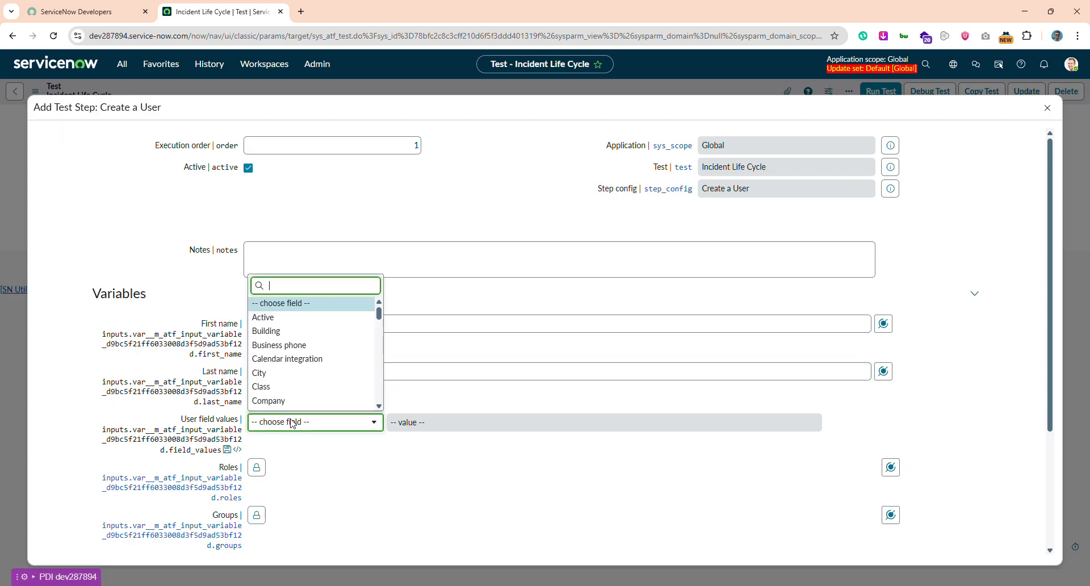
left_click(280, 320)
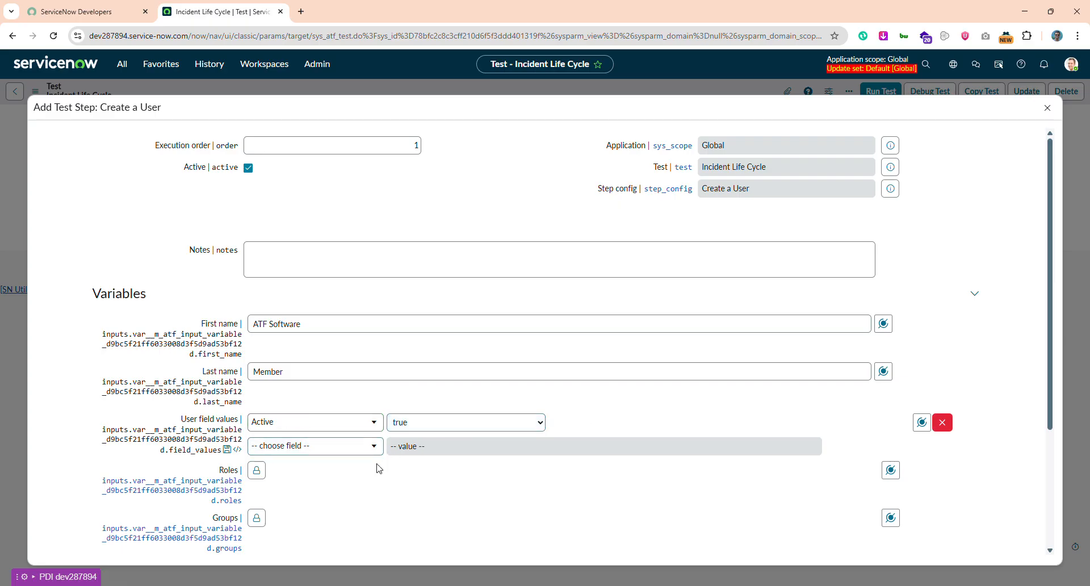
left_click(356, 455)
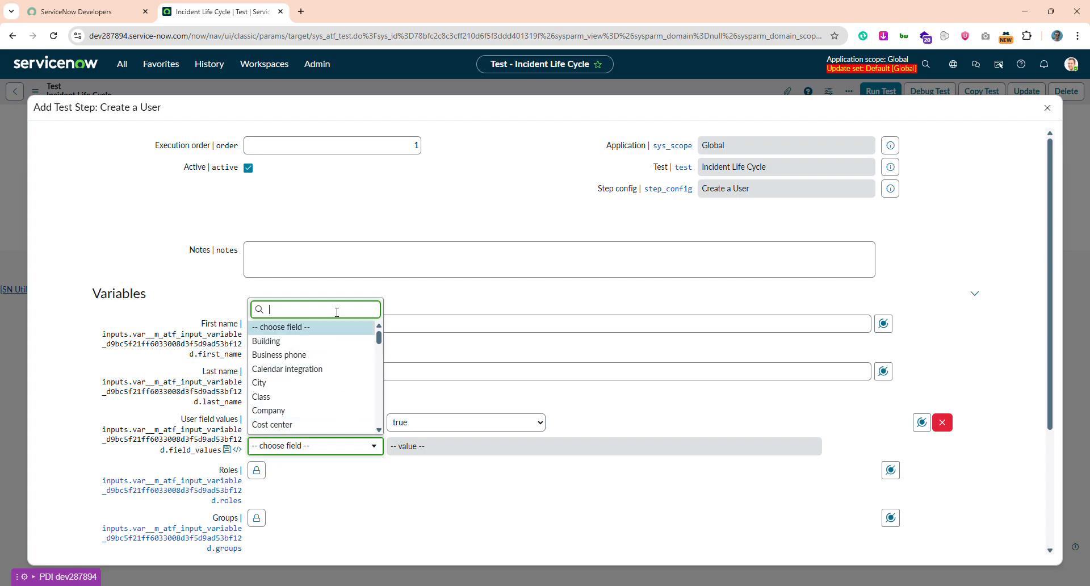
type("user")
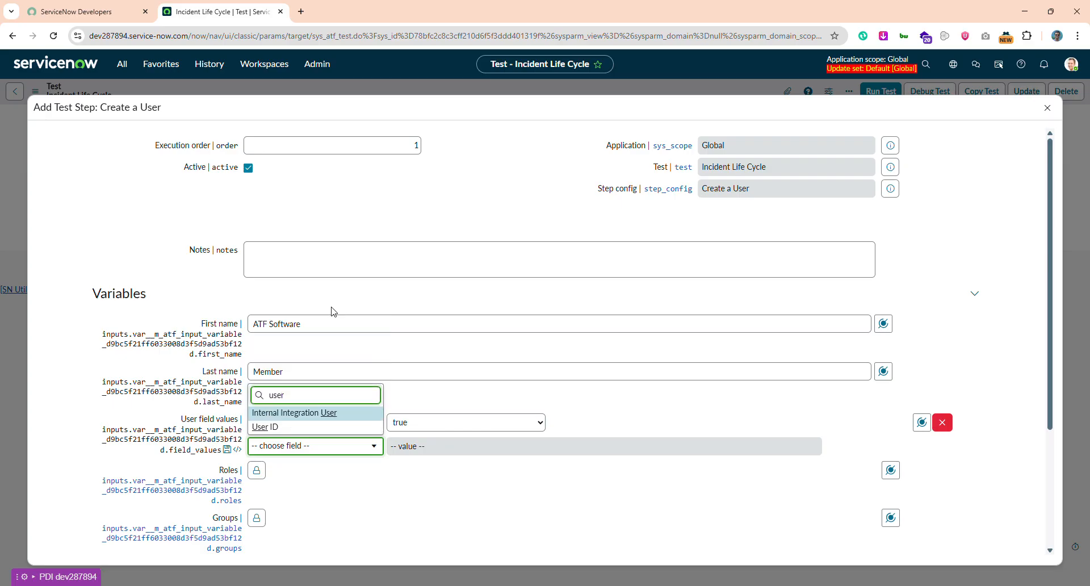
left_click(275, 427)
left_click(437, 448)
type("998877665")
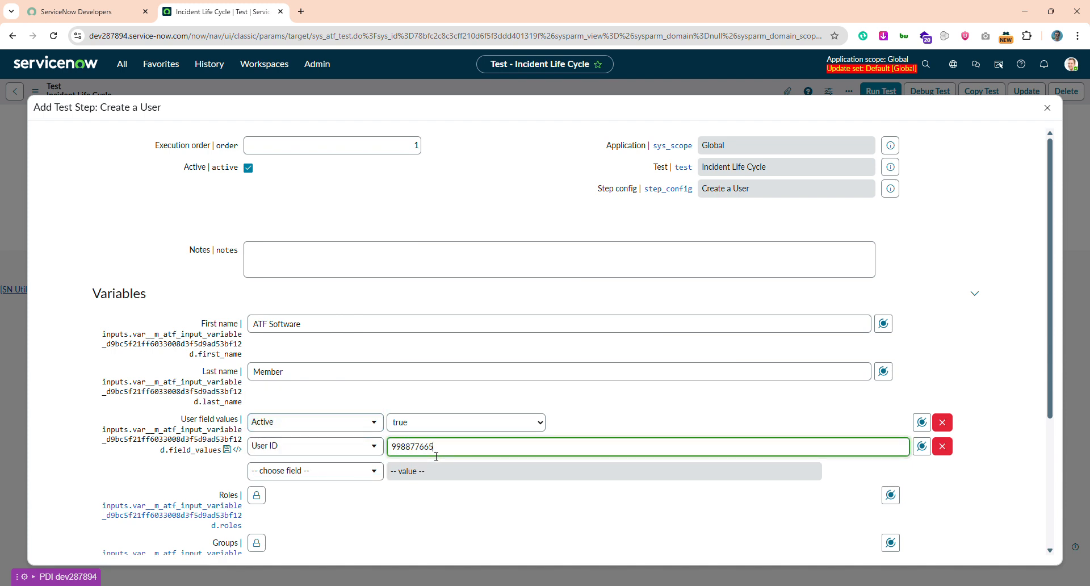
Step: Assign the itil role to the test user
scroll(436, 456, "down", 1)
scroll(436, 456, "down", 1)
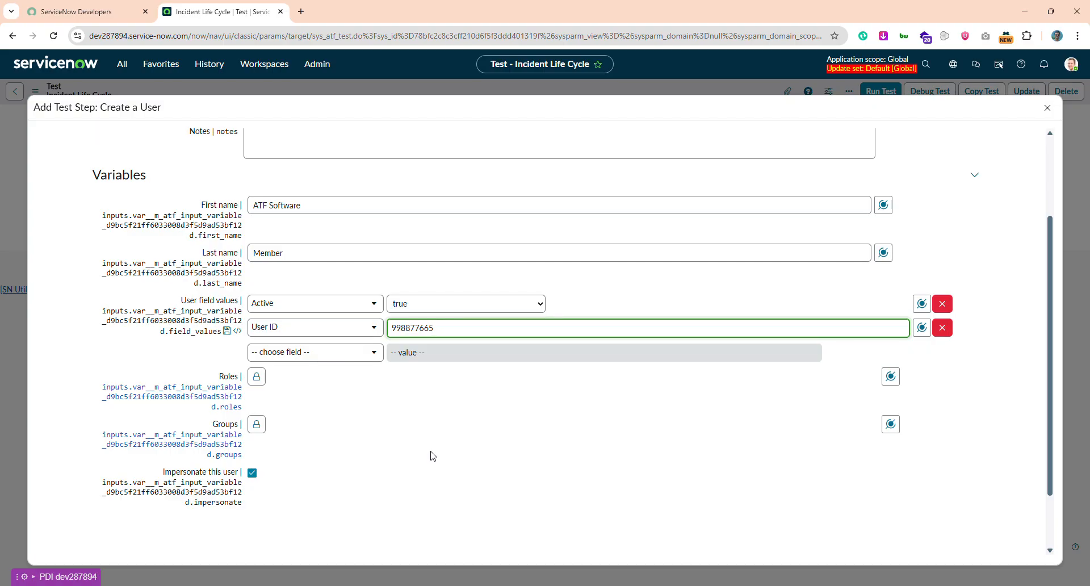
left_click(341, 441)
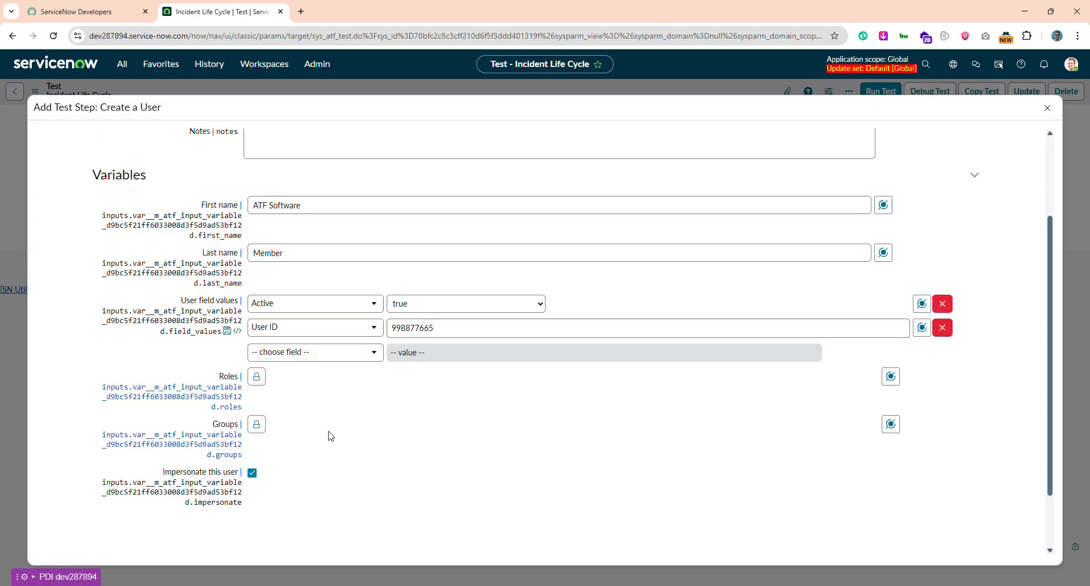
left_click(262, 382)
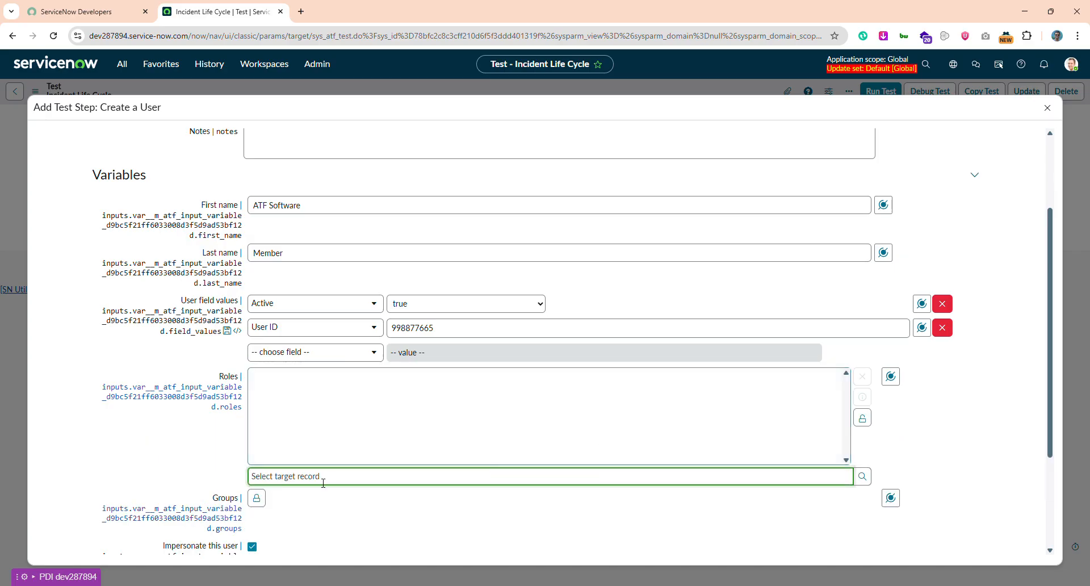
type("iti")
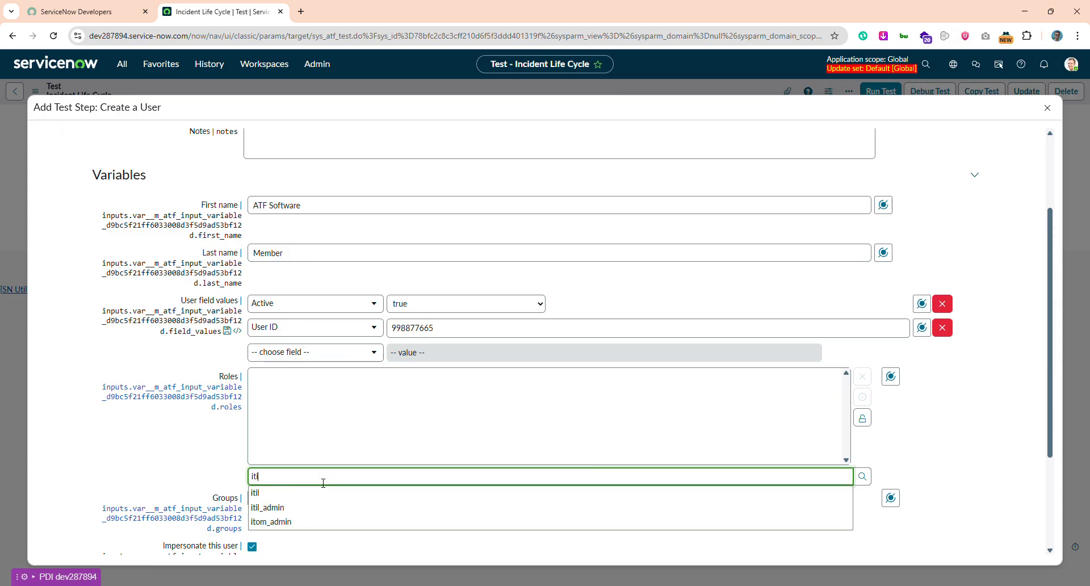
type("l")
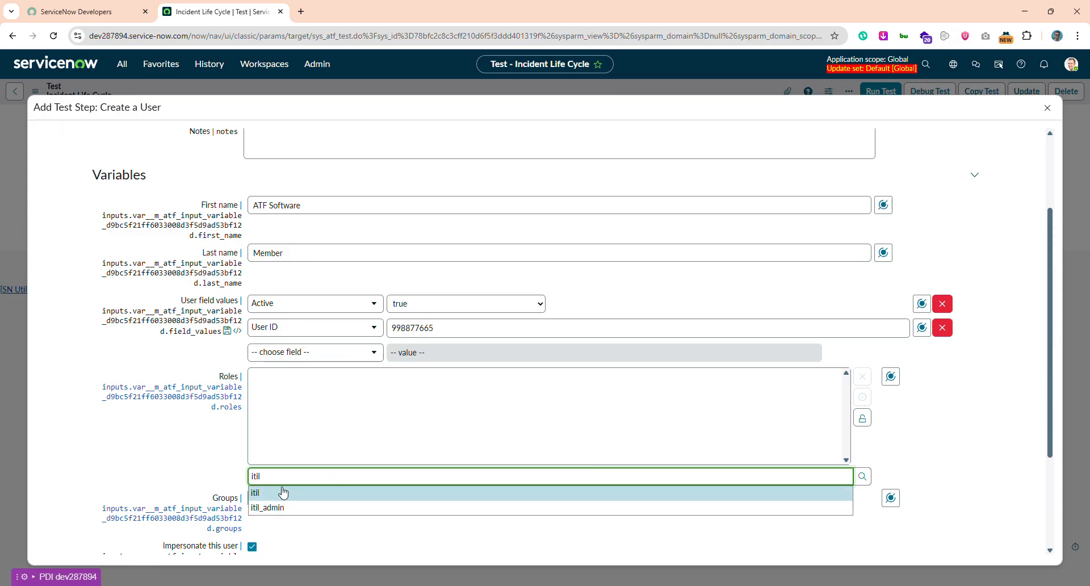
left_click(280, 492)
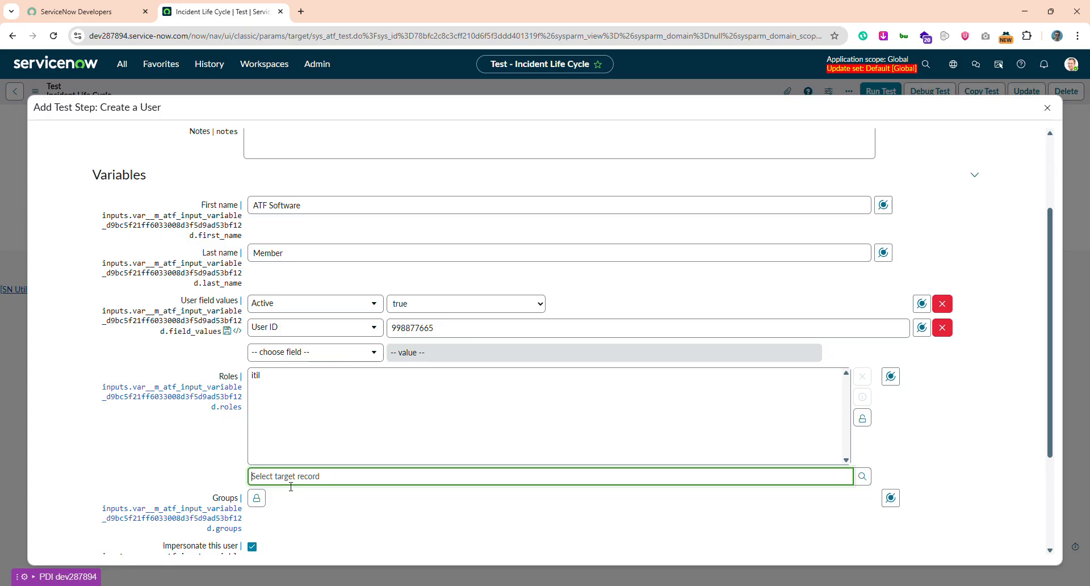
Step: Add the test user to the Software group and turn off impersonation of this user
left_click(257, 499)
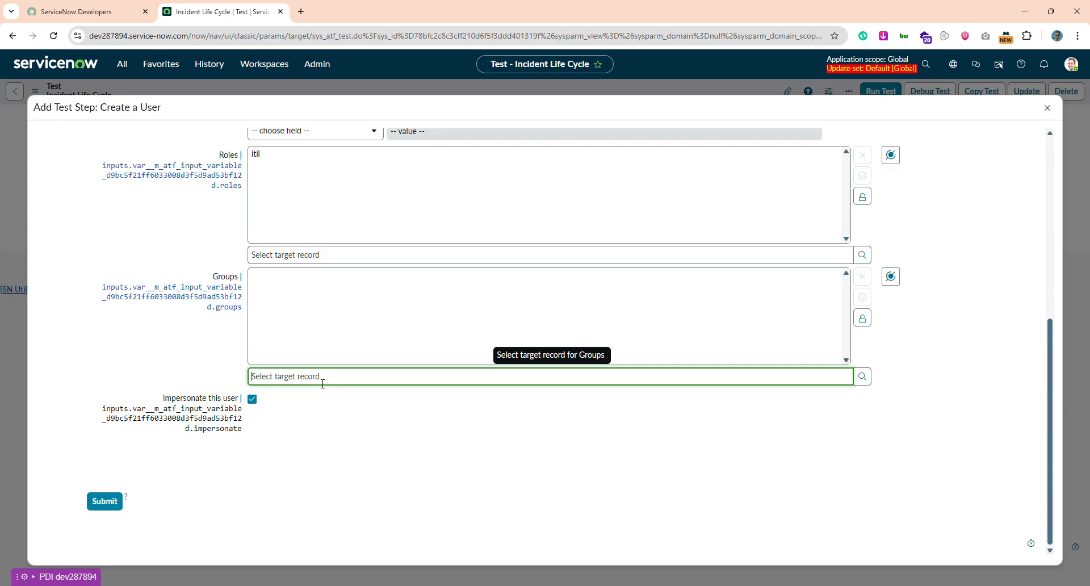
type("soft")
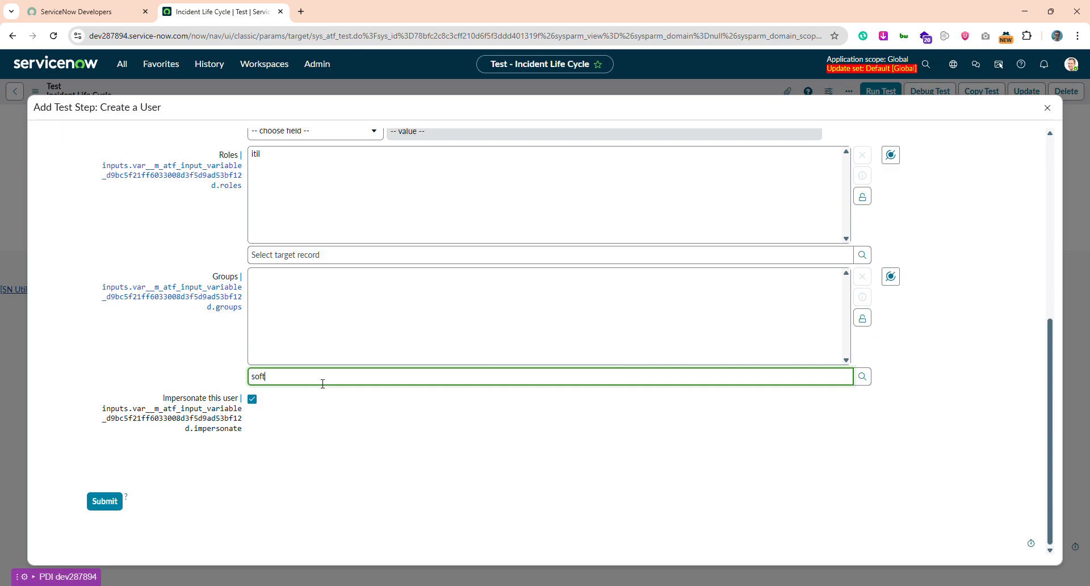
left_click(296, 398)
left_click(253, 400)
scroll(254, 404, "up", 5)
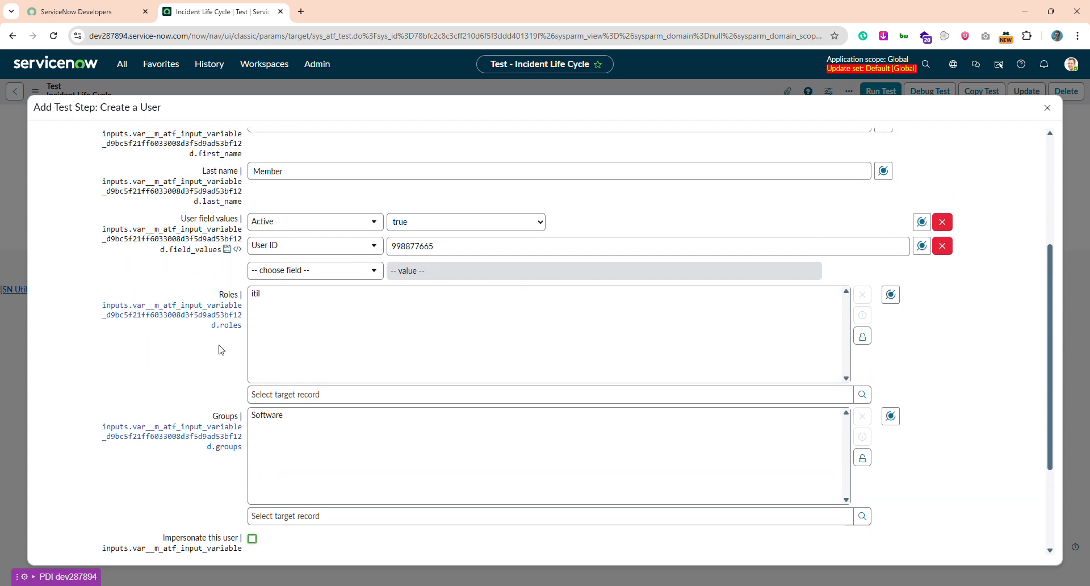
scroll(311, 289, "down", 4)
scroll(316, 290, "up", 4)
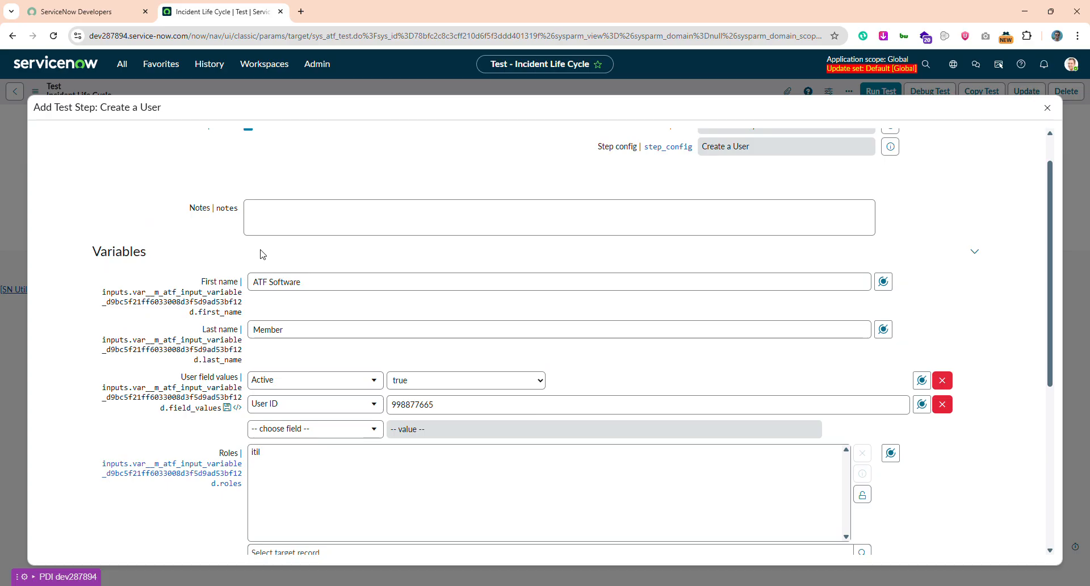
Step: Submit the first user's test step and add another Create a User step after it
scroll(214, 389, "down", 5)
left_click(105, 547)
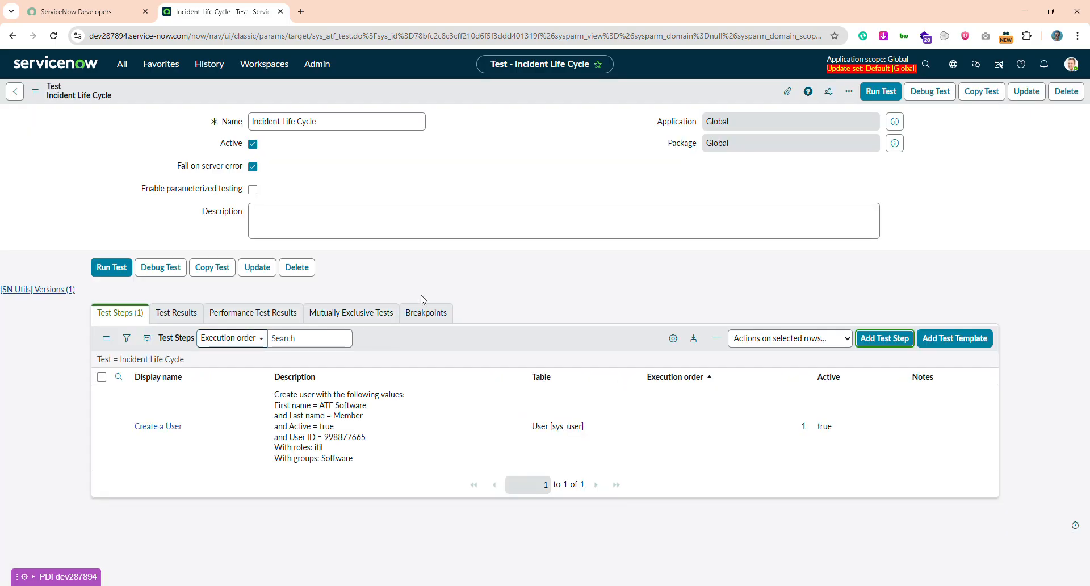
left_click(867, 338)
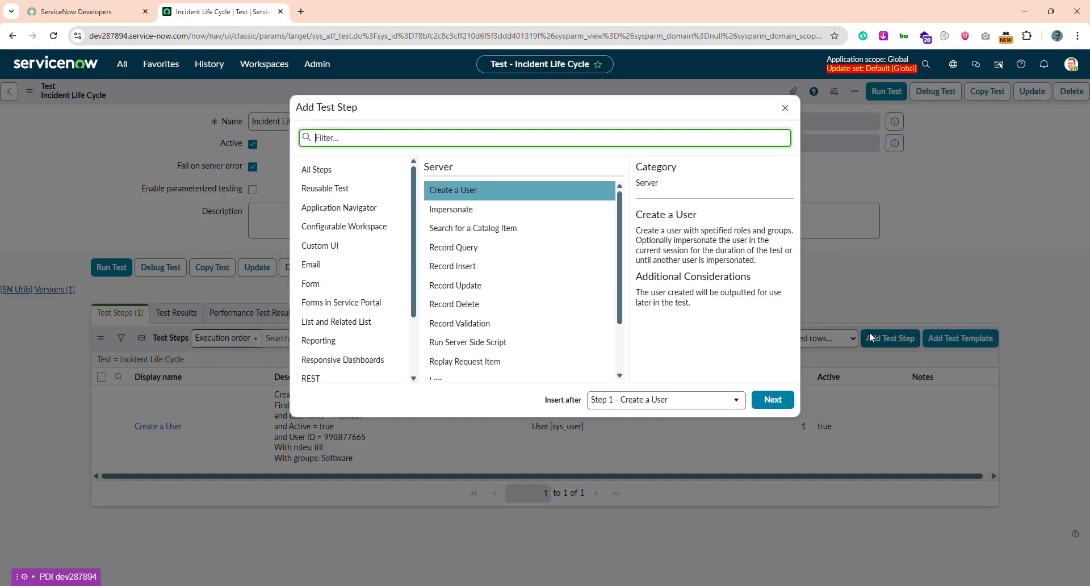
left_click(581, 196)
double_click(582, 203)
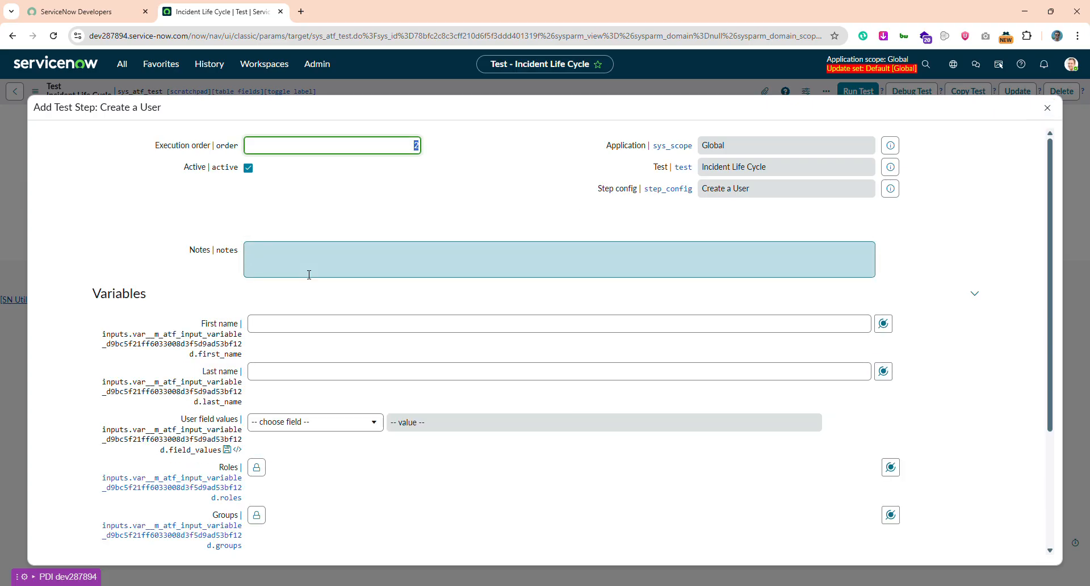
Step: Give the second test user the first name "ATF Software" and the last name "Requester"
left_click(294, 325)
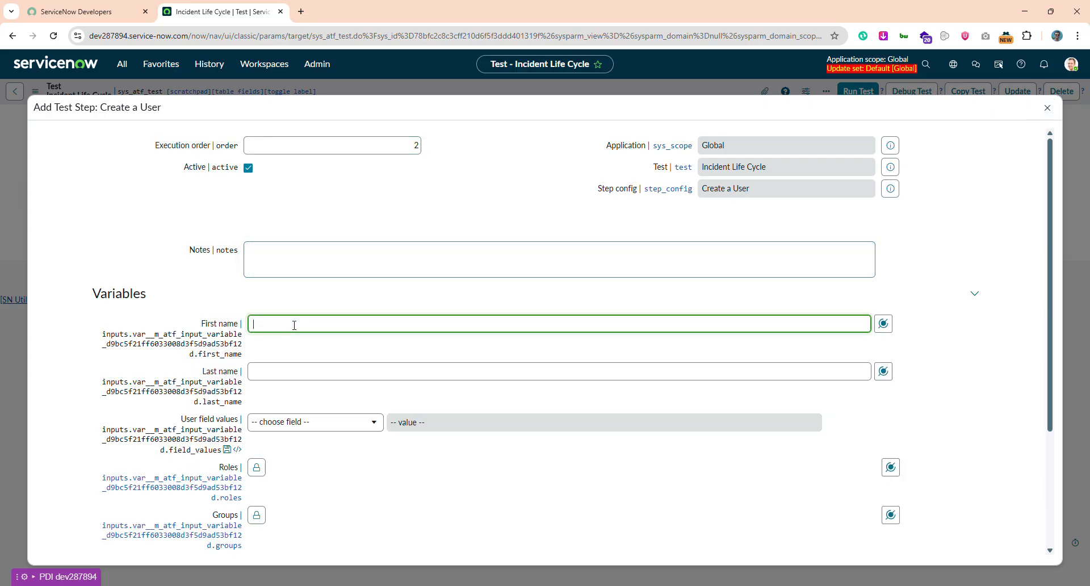
type("ATF Software")
left_click(280, 371)
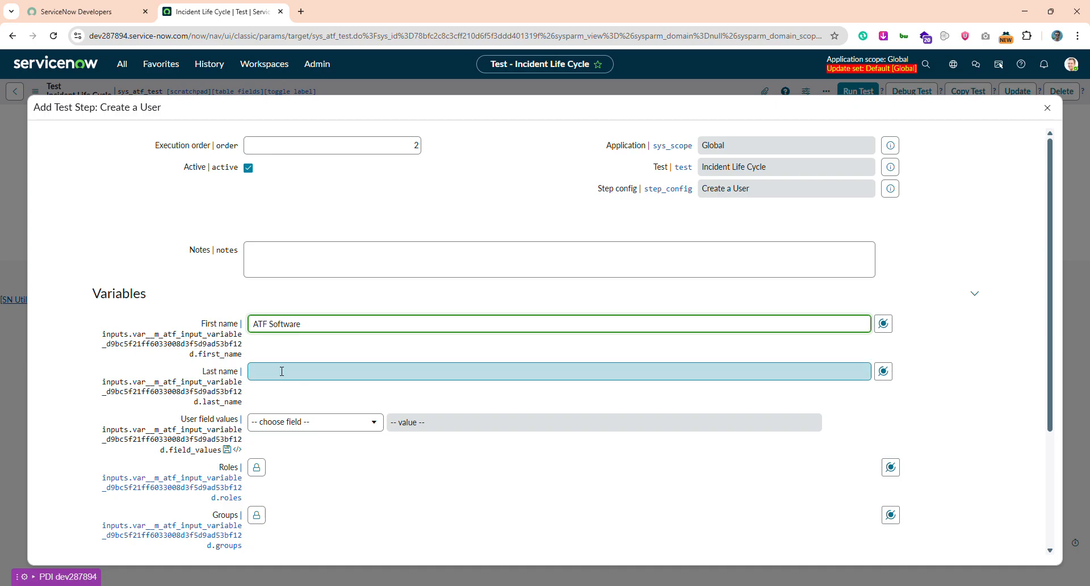
type("Requester")
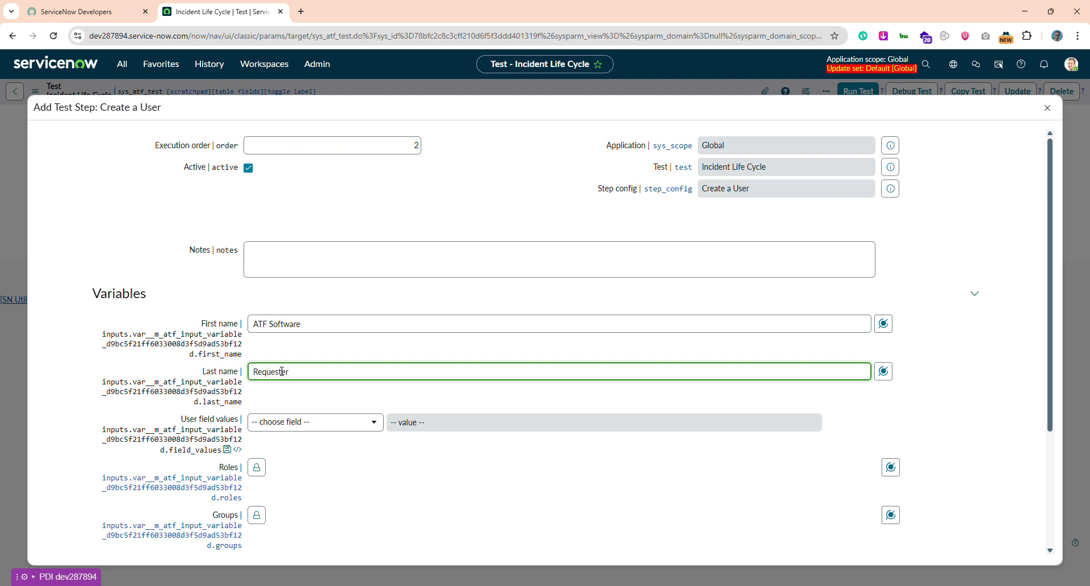
Step: Set the requester's user field values to Active true and enter a numeric User ID
left_click(318, 425)
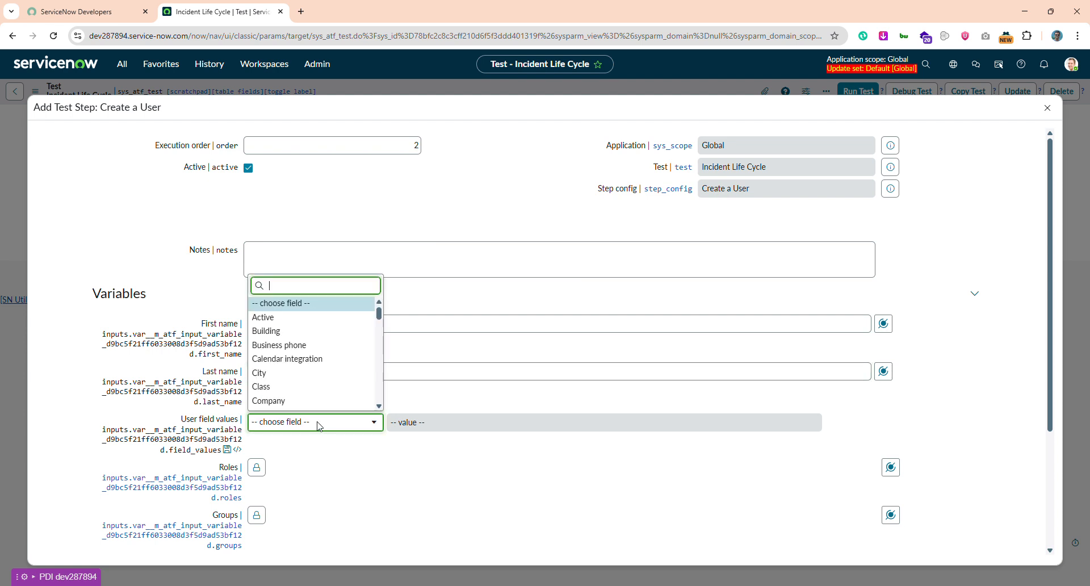
left_click(291, 310)
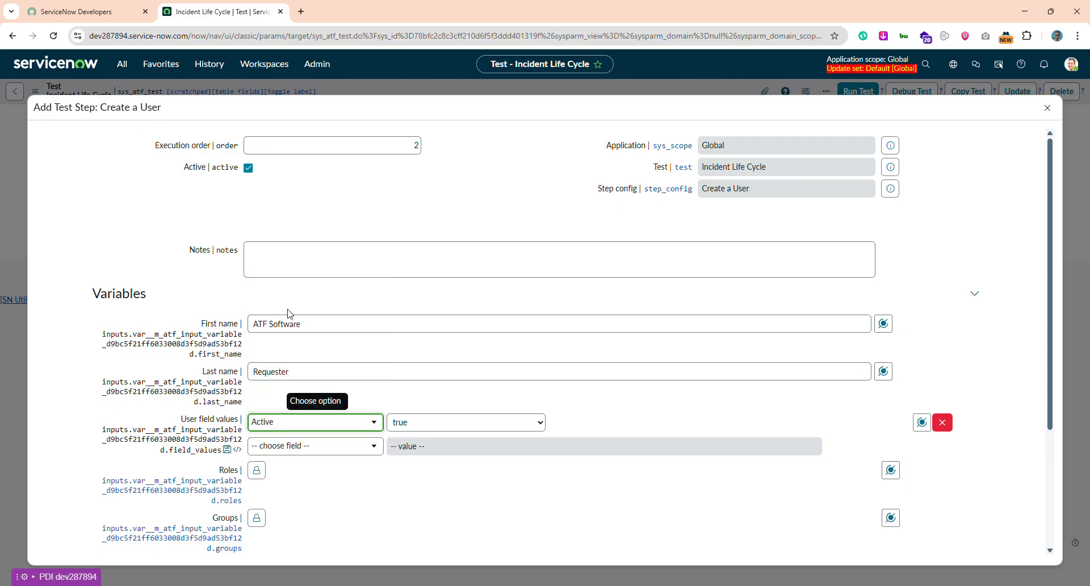
left_click(339, 452)
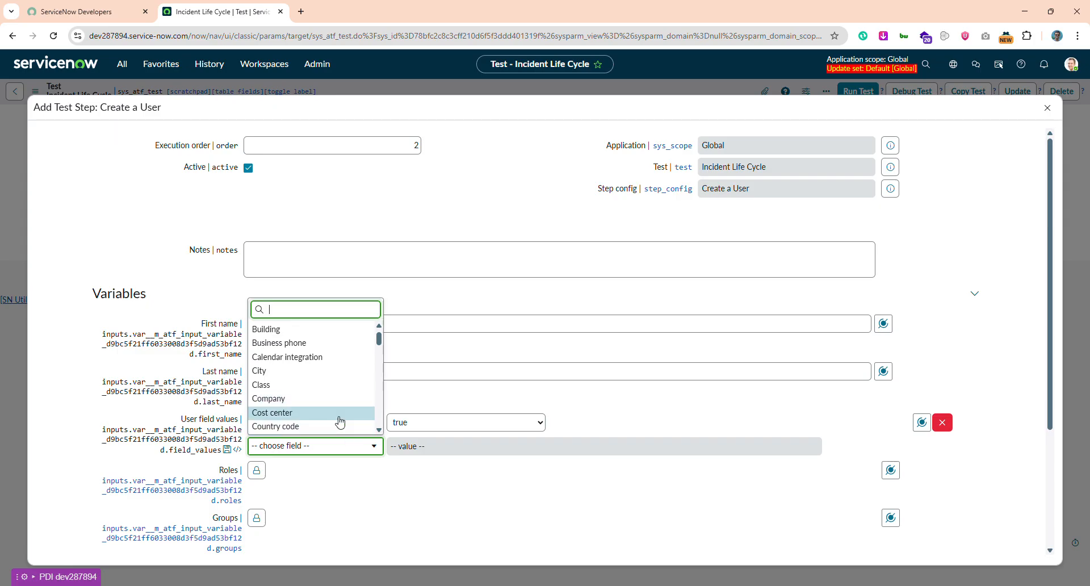
type("use")
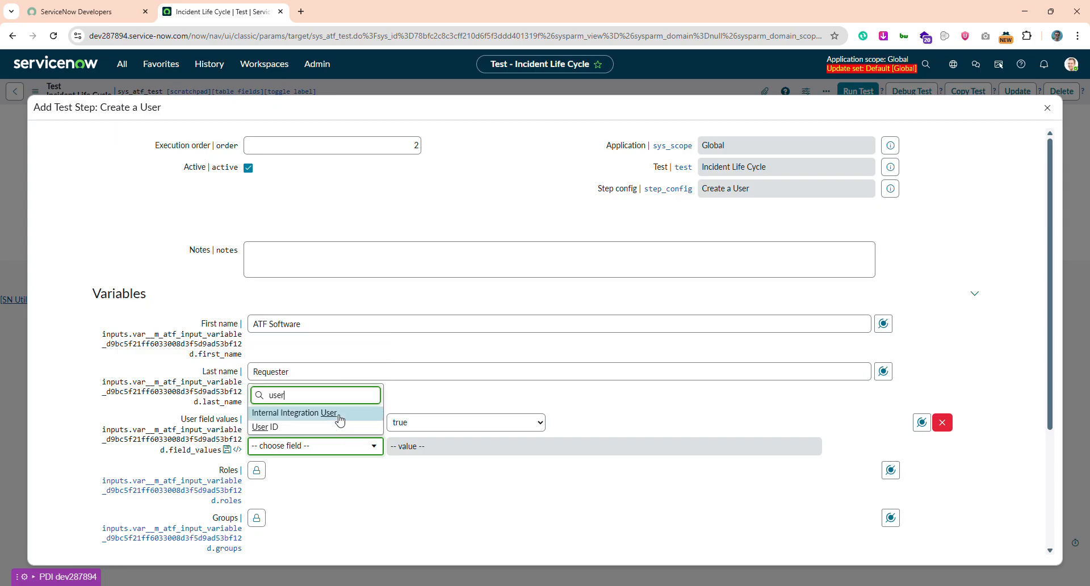
type("r")
left_click(316, 427)
left_click(414, 449)
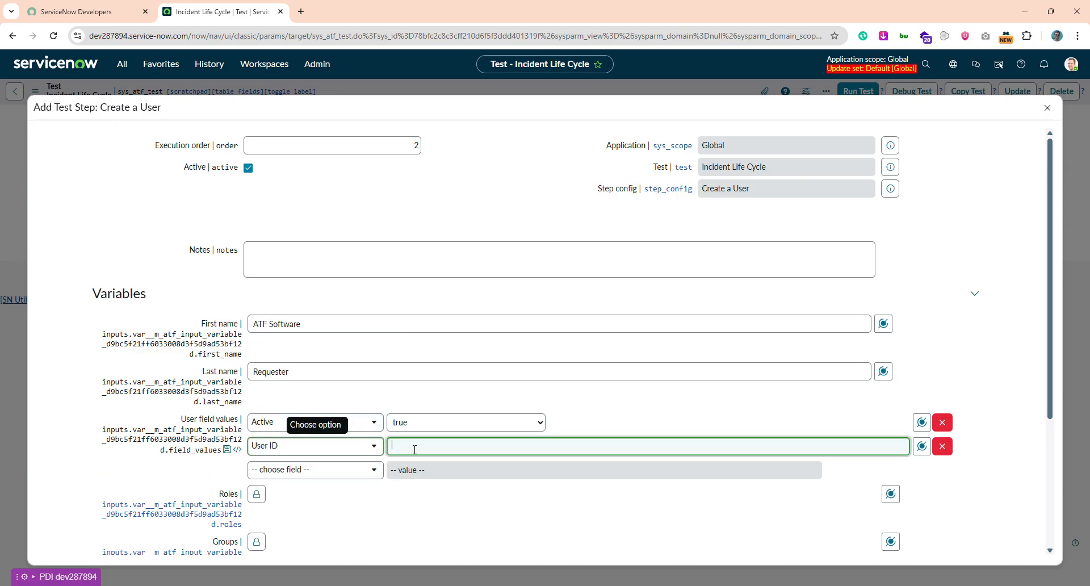
type("7766554")
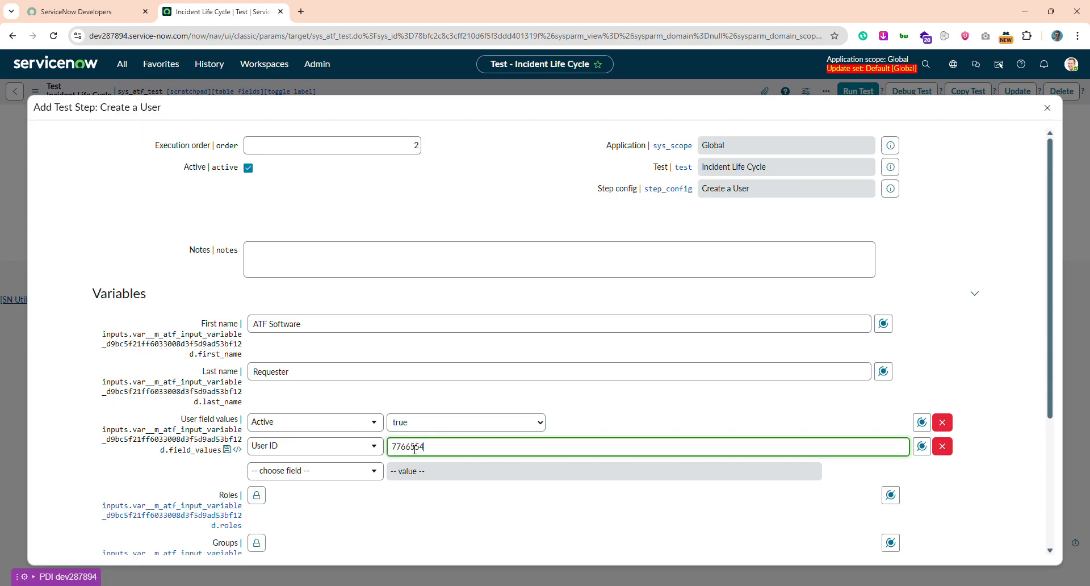
type("46")
Step: Assign the itil role to the requester user
scroll(414, 450, "down", 2)
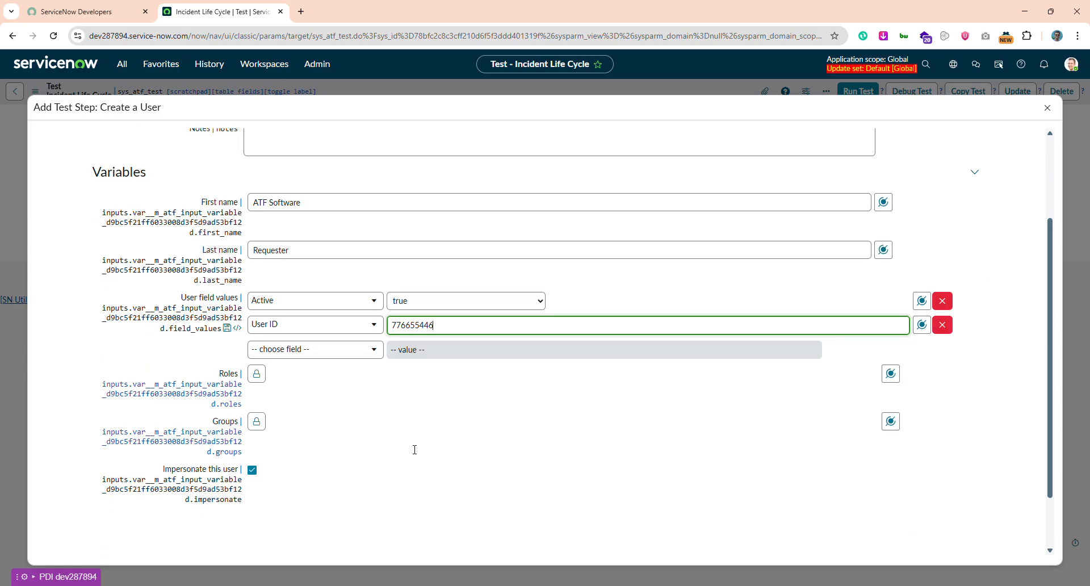
left_click(257, 373)
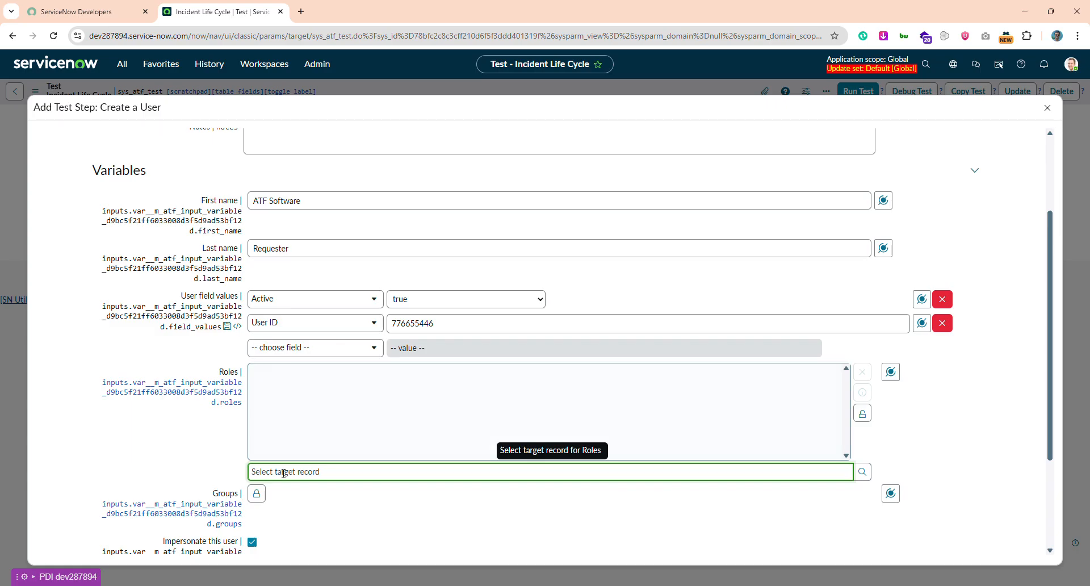
type("iti")
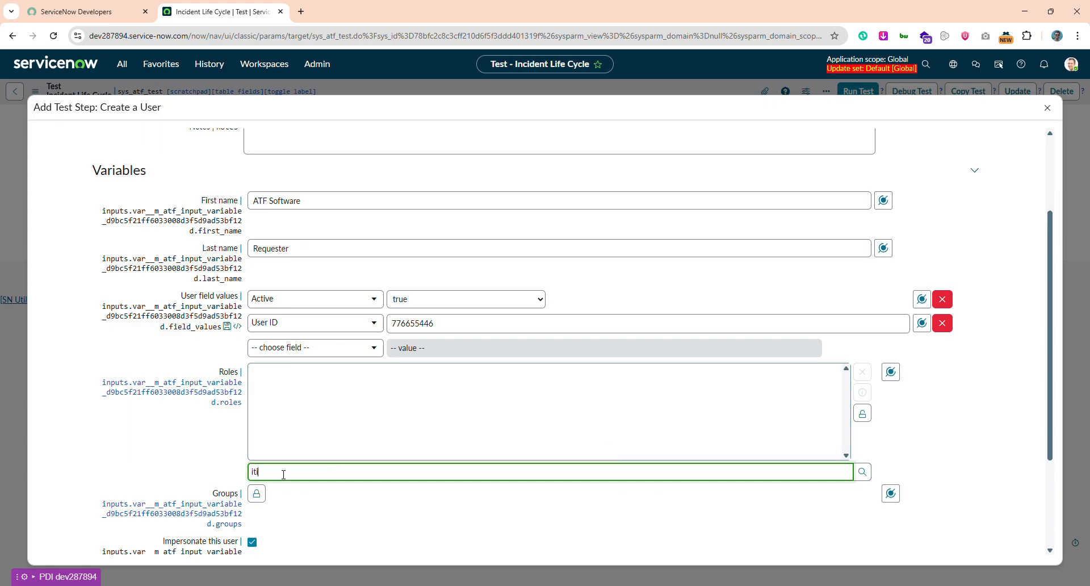
type("l")
left_click(261, 486)
Step: Add the requester user to the Software group and submit the Create a User step
left_click(264, 497)
type("sof")
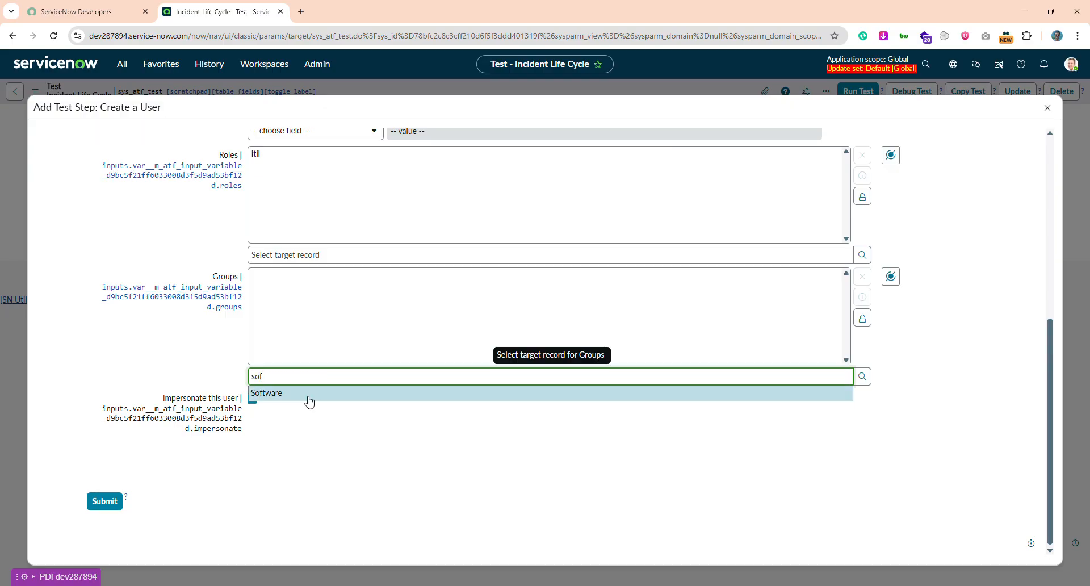
left_click(307, 399)
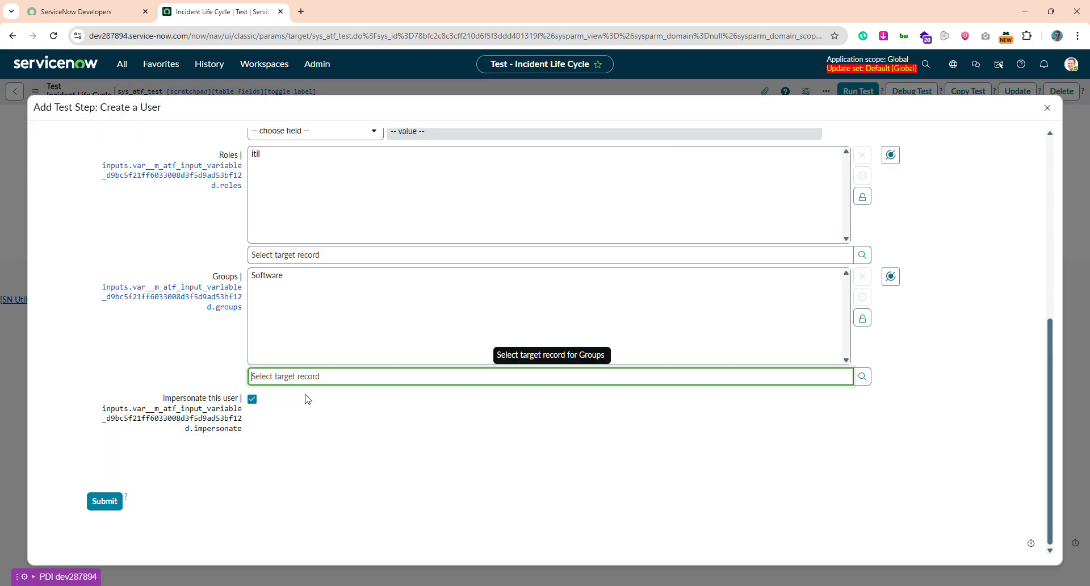
double_click(170, 401)
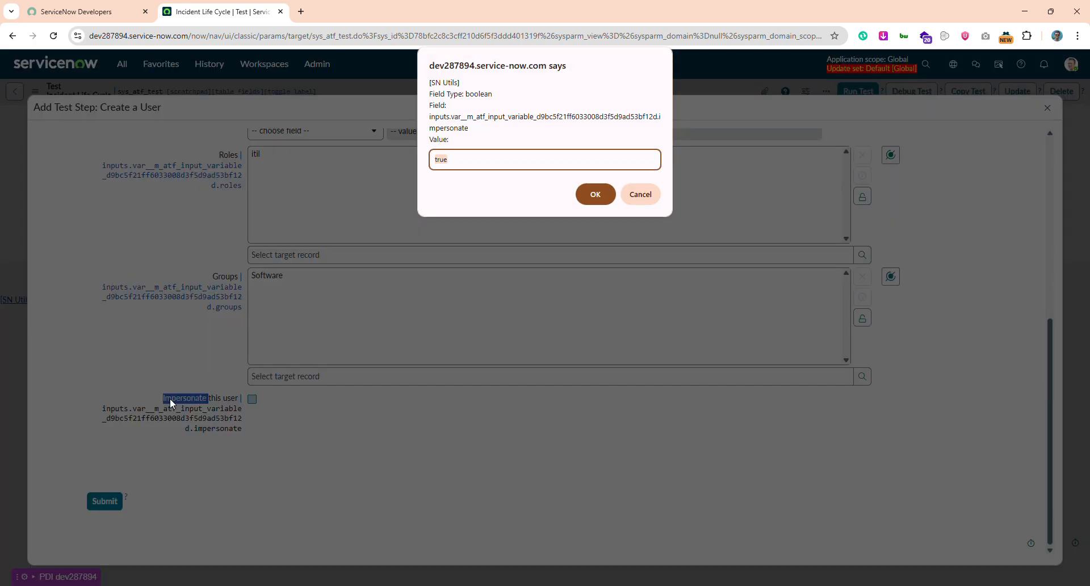
left_click(638, 201)
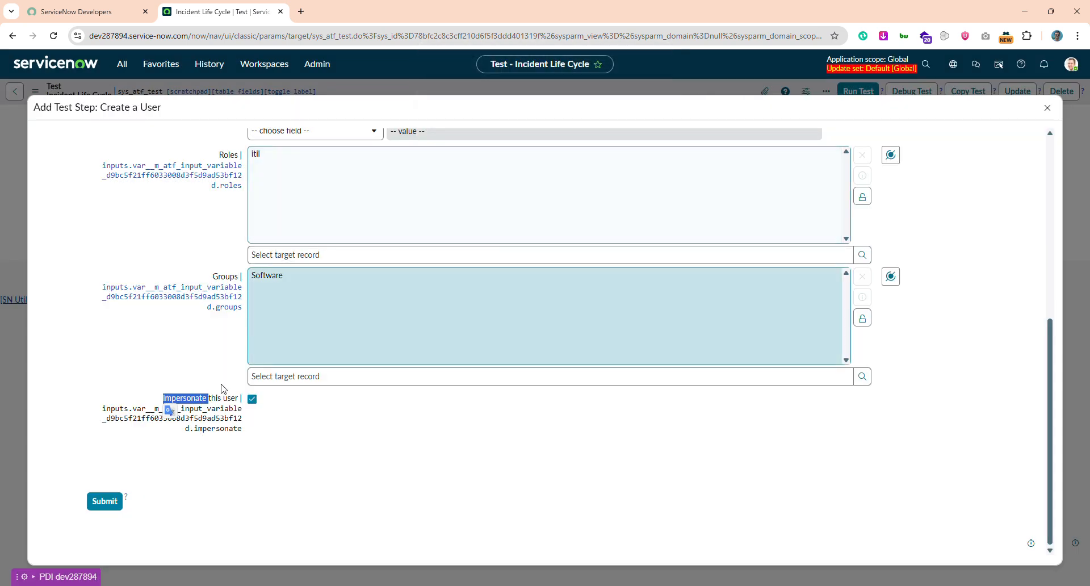
left_click(164, 453)
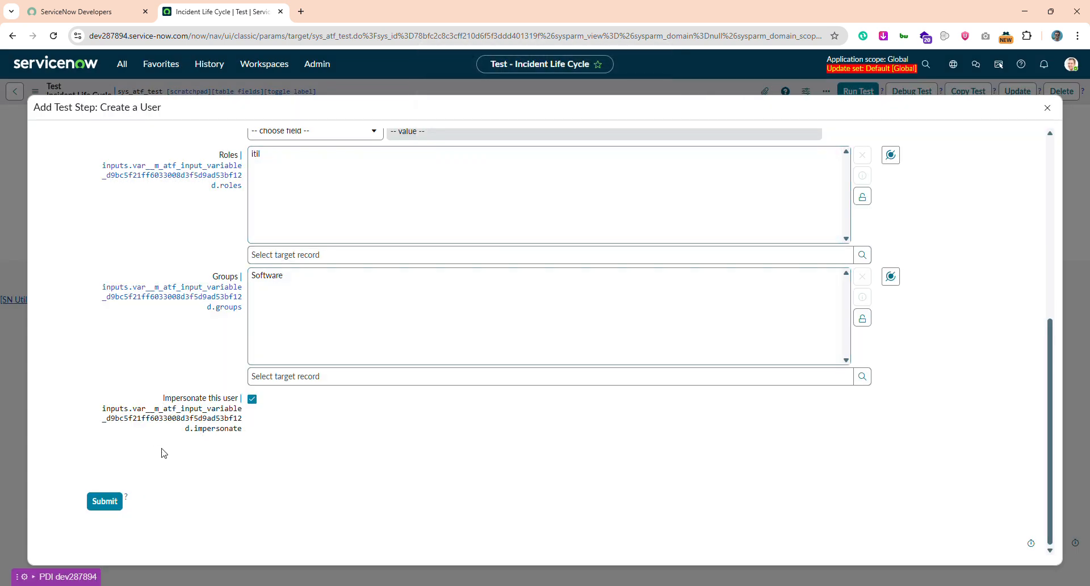
left_click(105, 501)
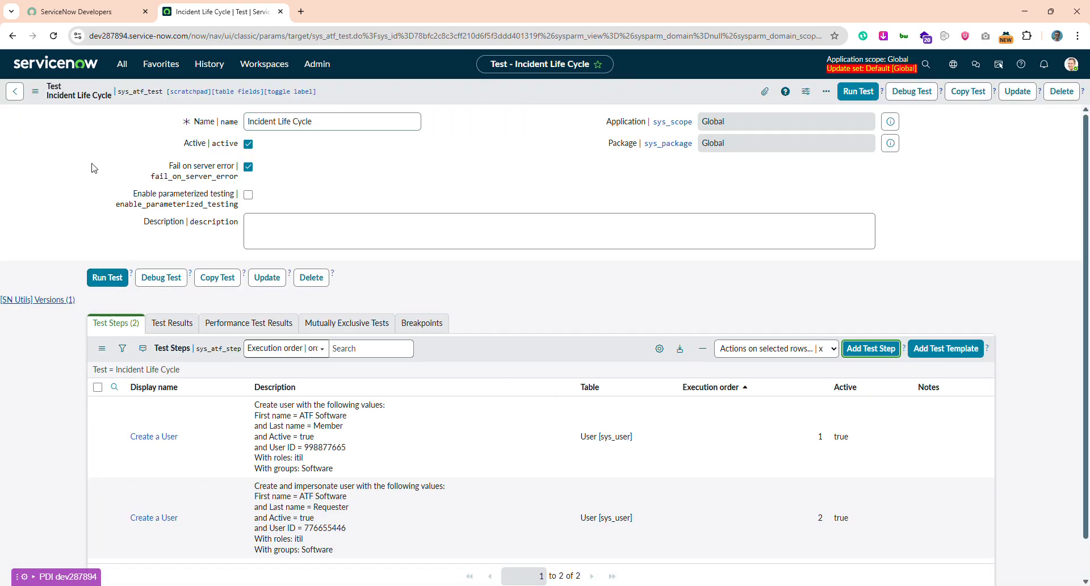
Step: Find the Incident module and open the list of all incidents in a separate browser tab
scroll(95, 205, "down", 1)
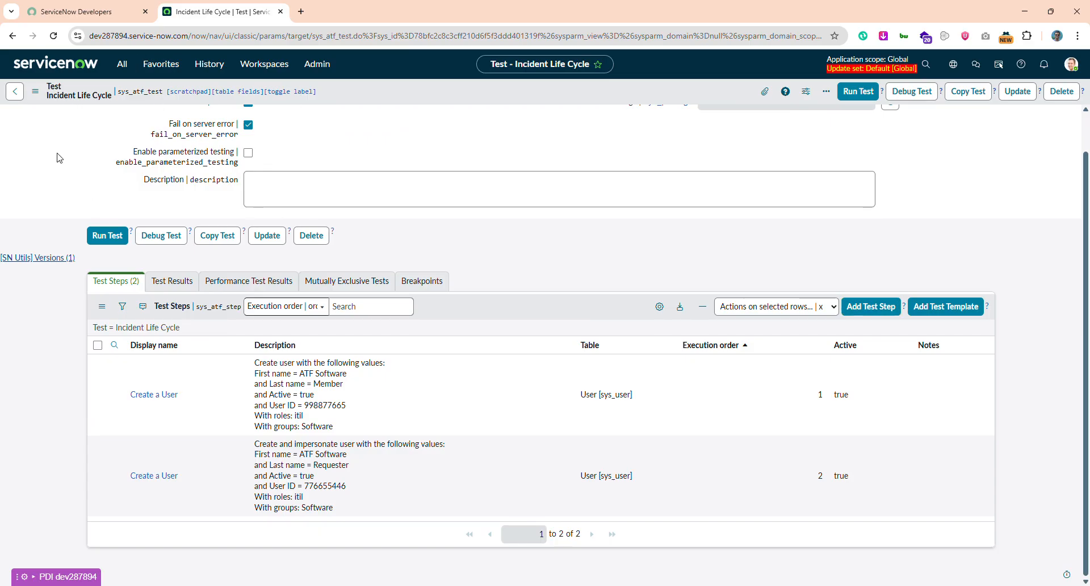
left_click(122, 67)
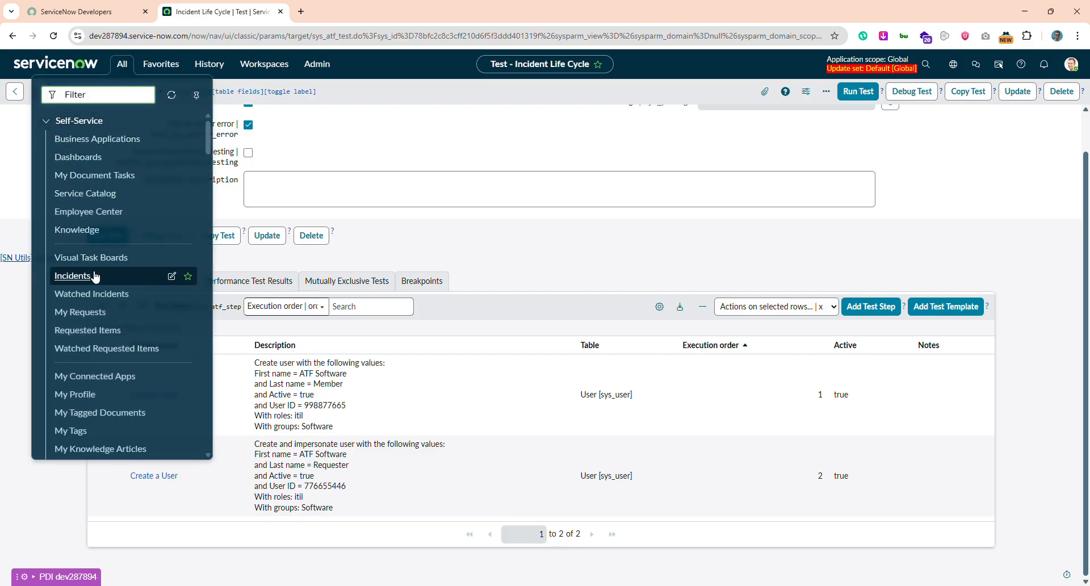
type("inciden")
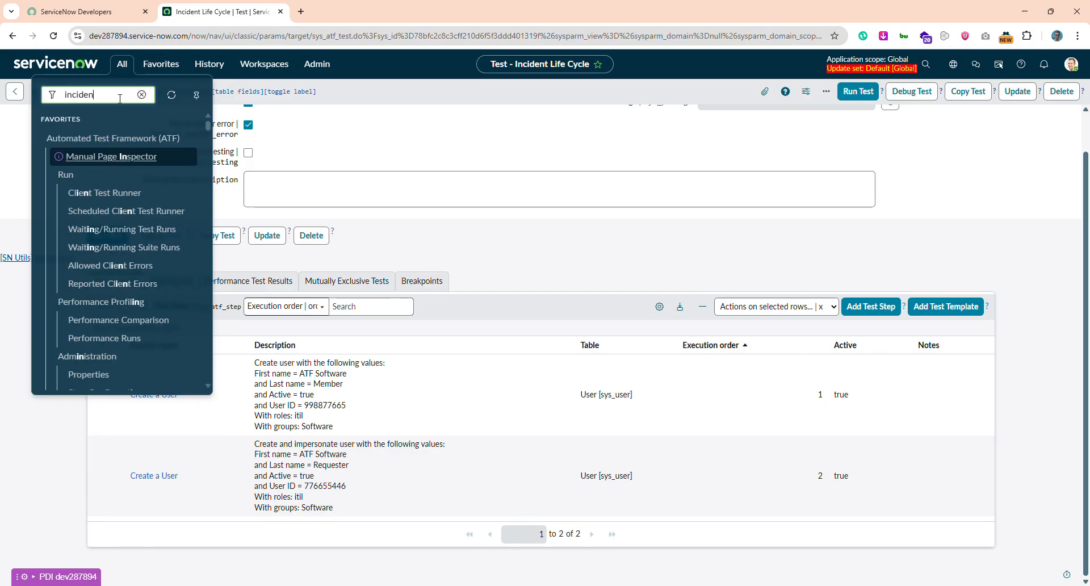
type("t")
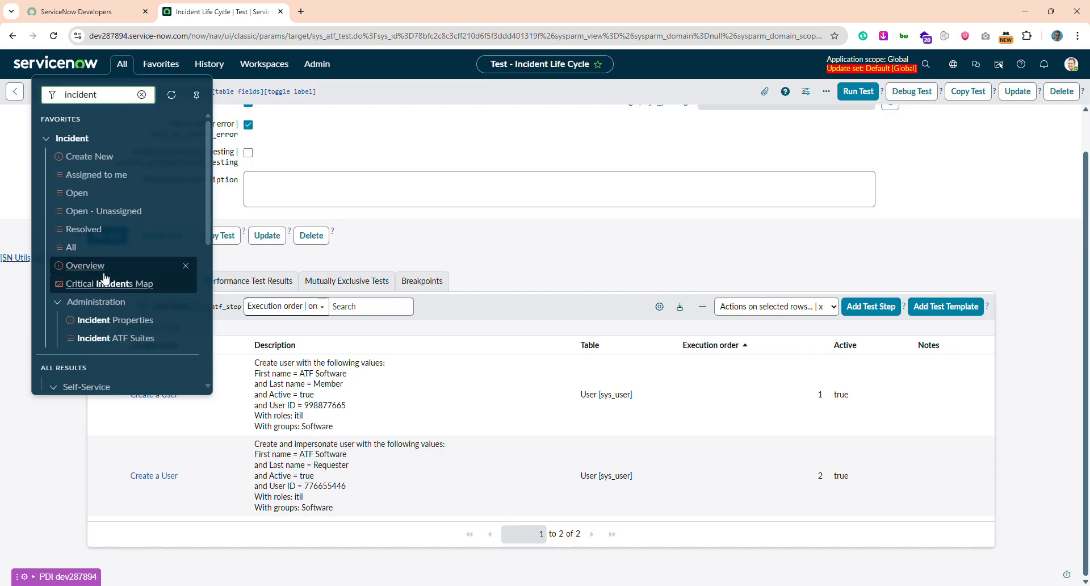
left_click(76, 250)
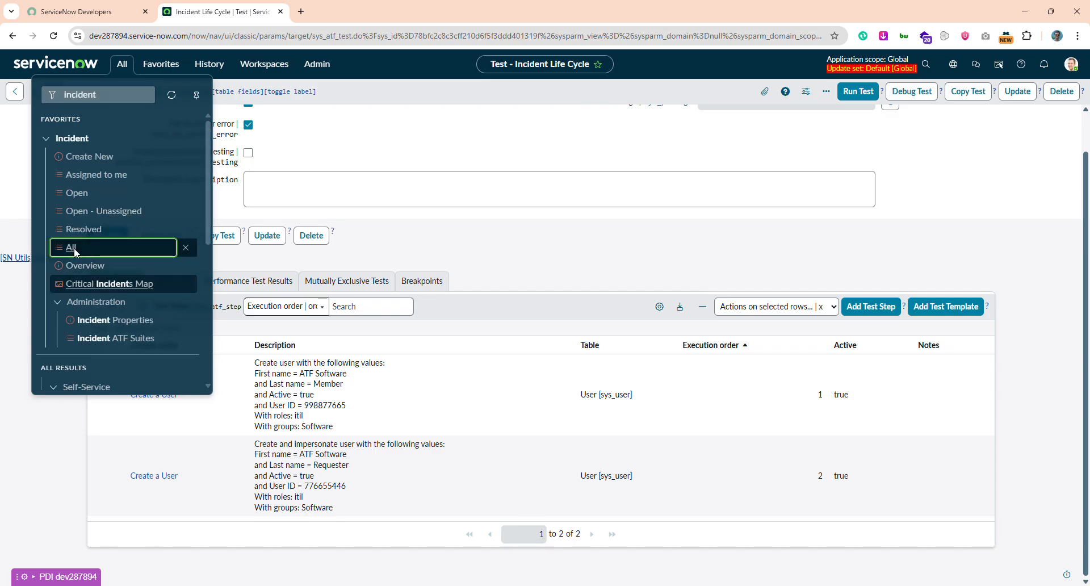
left_click(104, 262)
left_click(371, 146)
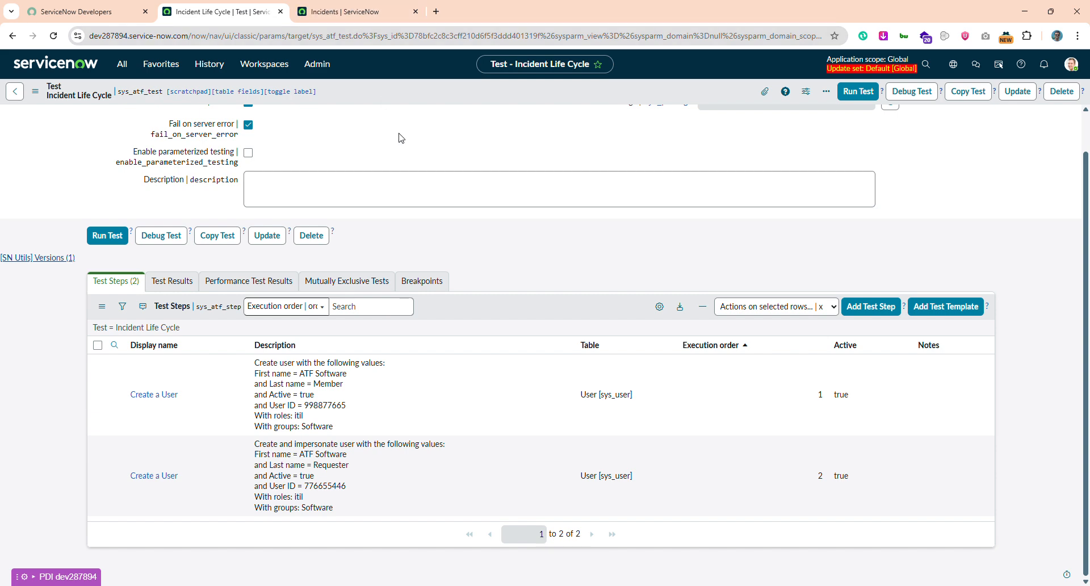
left_click(353, 10)
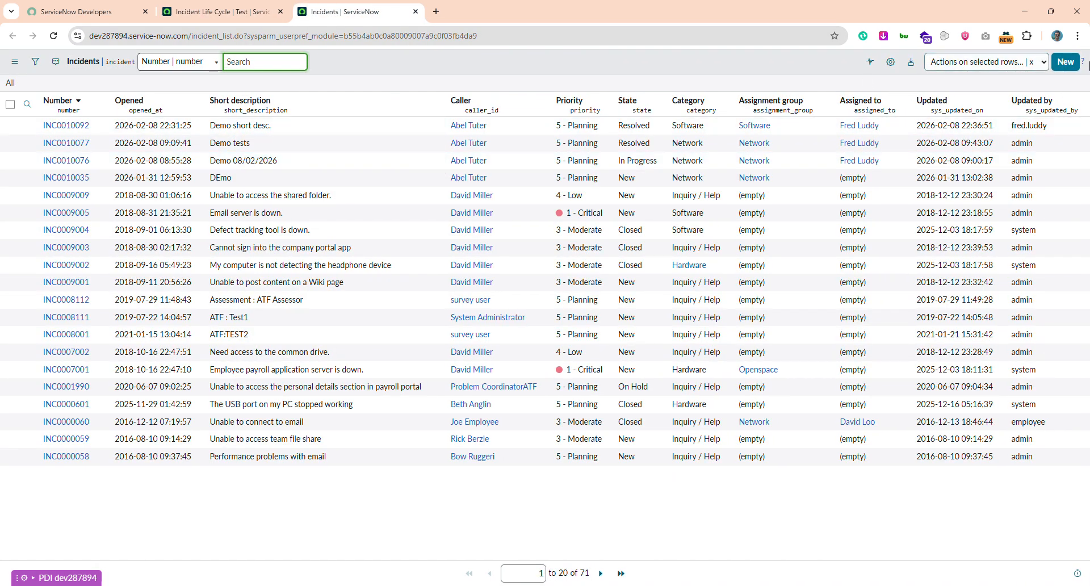
Step: Open a blank new incident form from the list and show the technical names of its fields
left_click(1063, 62)
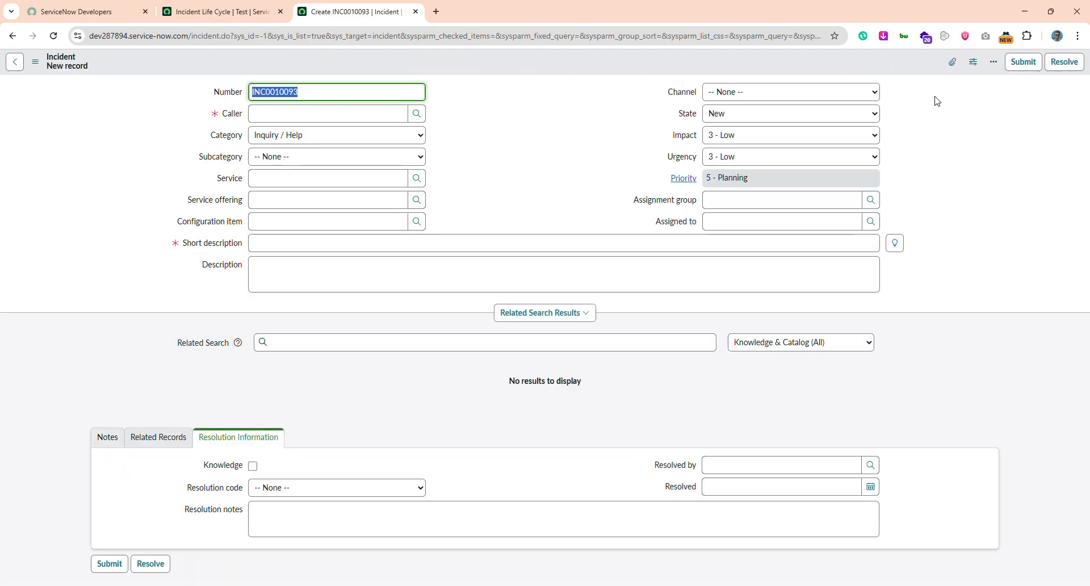
left_click(952, 132)
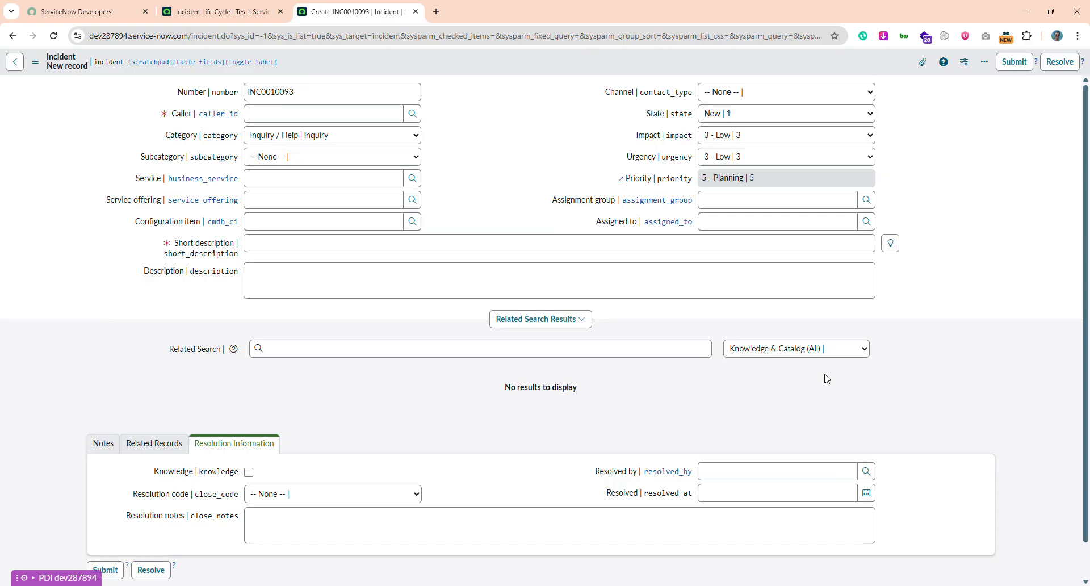
double_click(767, 376)
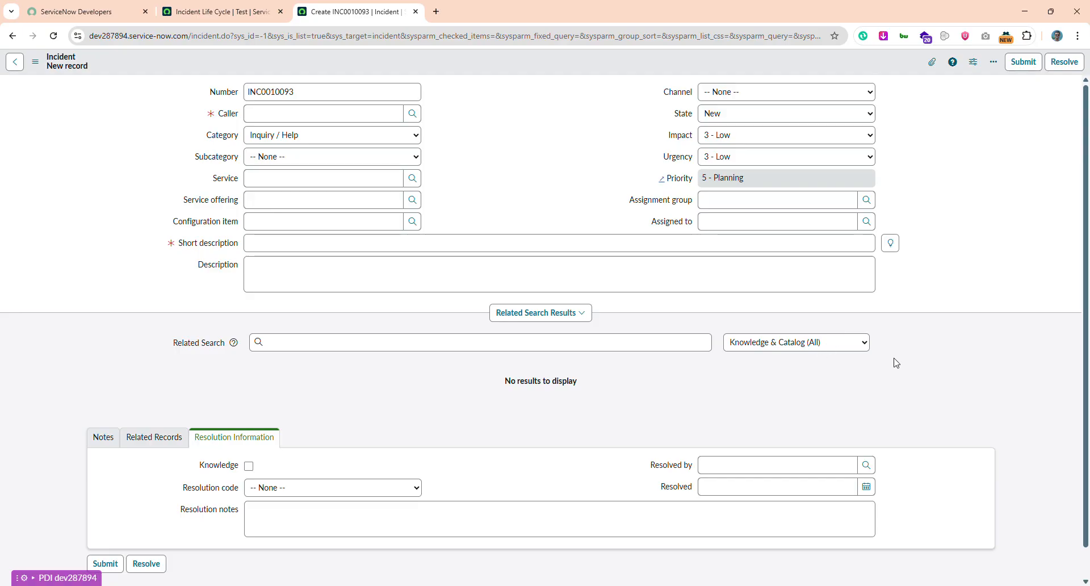
double_click(873, 356)
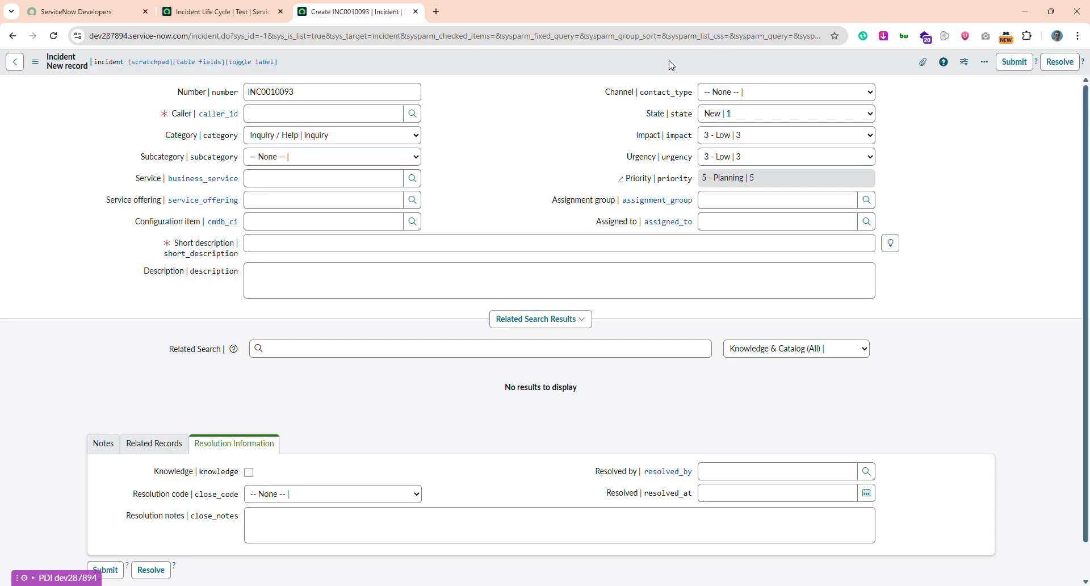
Step: Return to the Incident Life Cycle test and start adding an Open a New Form step after step 2
left_click(198, 8)
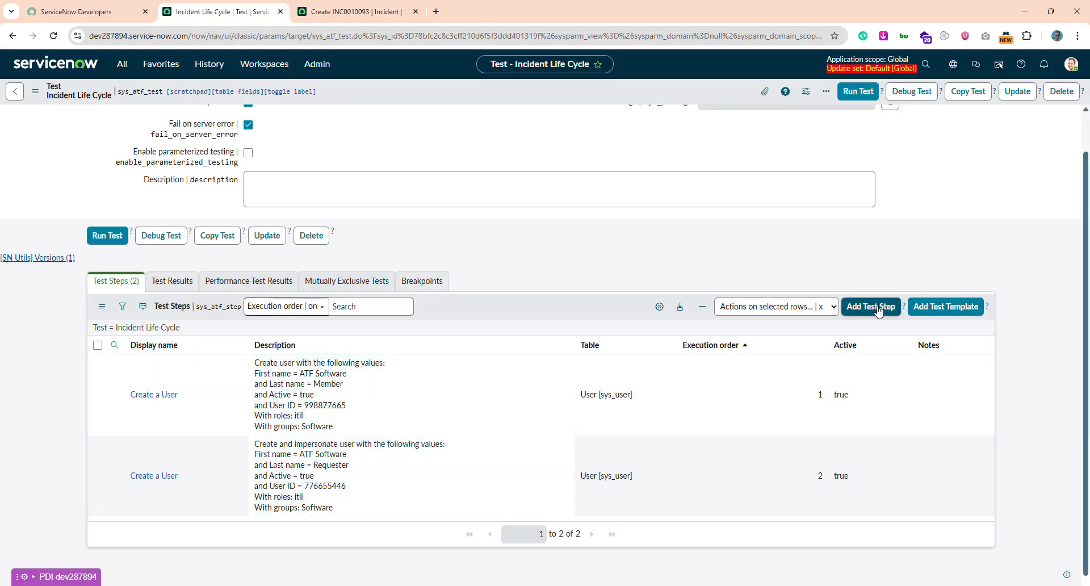
left_click(871, 307)
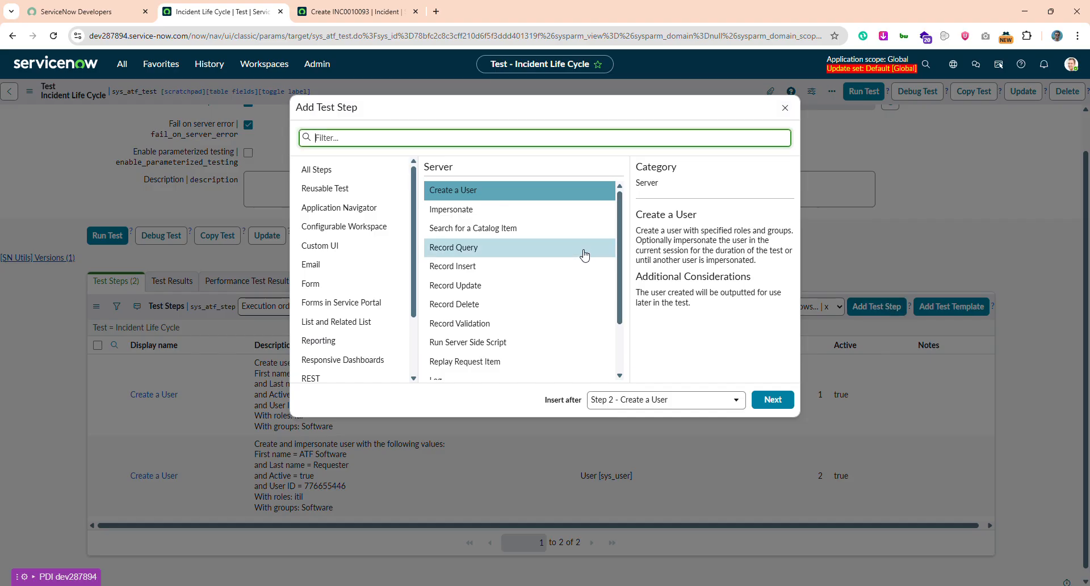
left_click(336, 285)
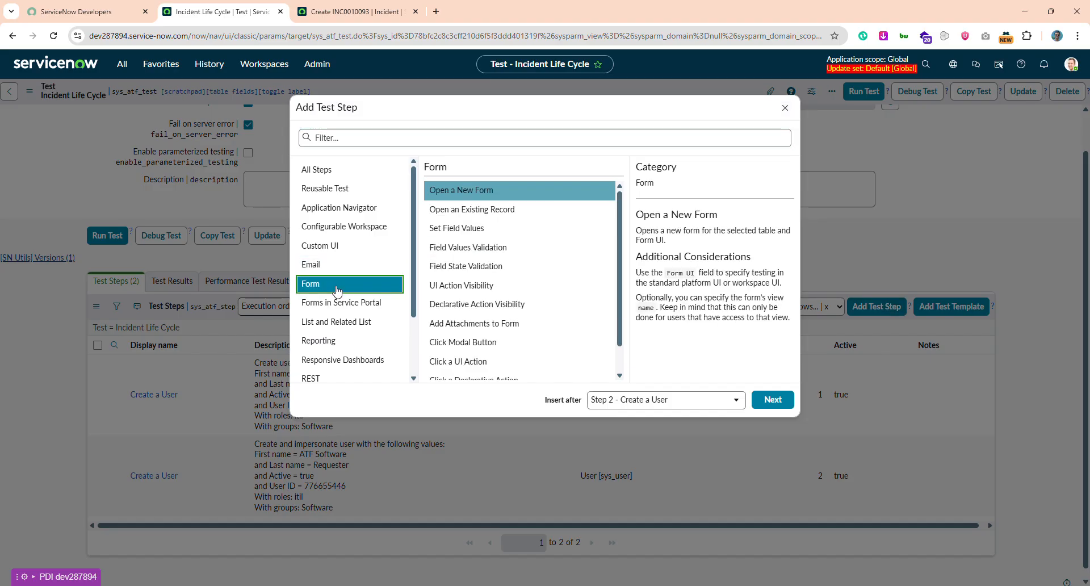
left_click(494, 189)
double_click(494, 189)
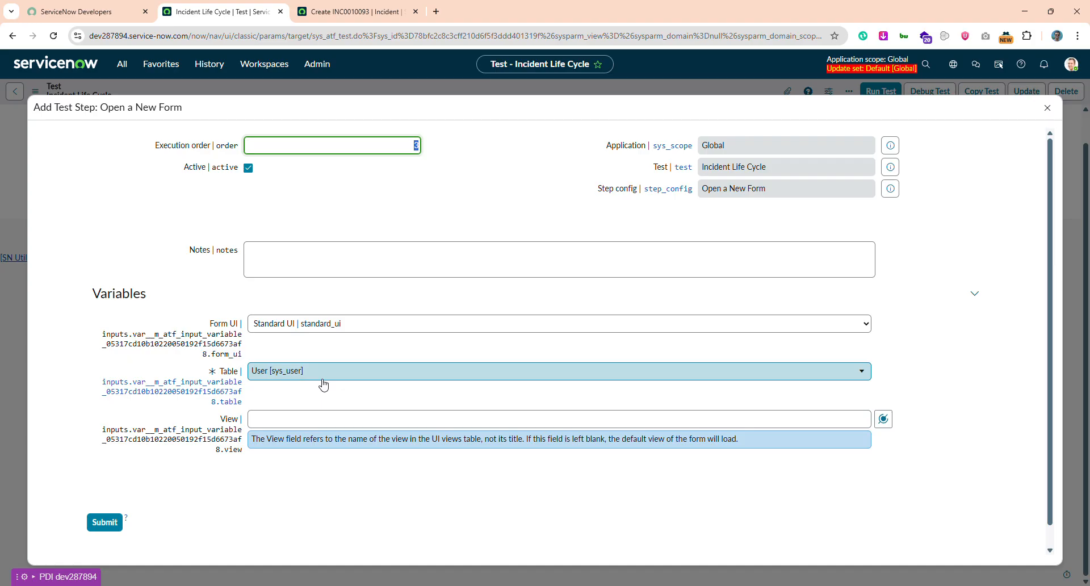
Step: Set the Open a New Form step's table to Incident [incident] and submit the step
left_click(372, 379)
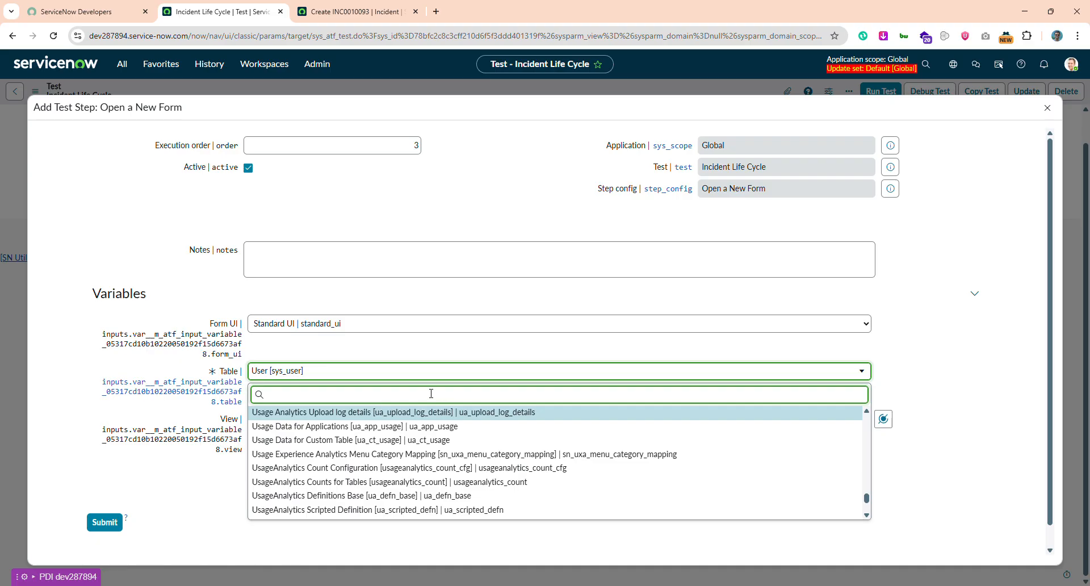
type("incident")
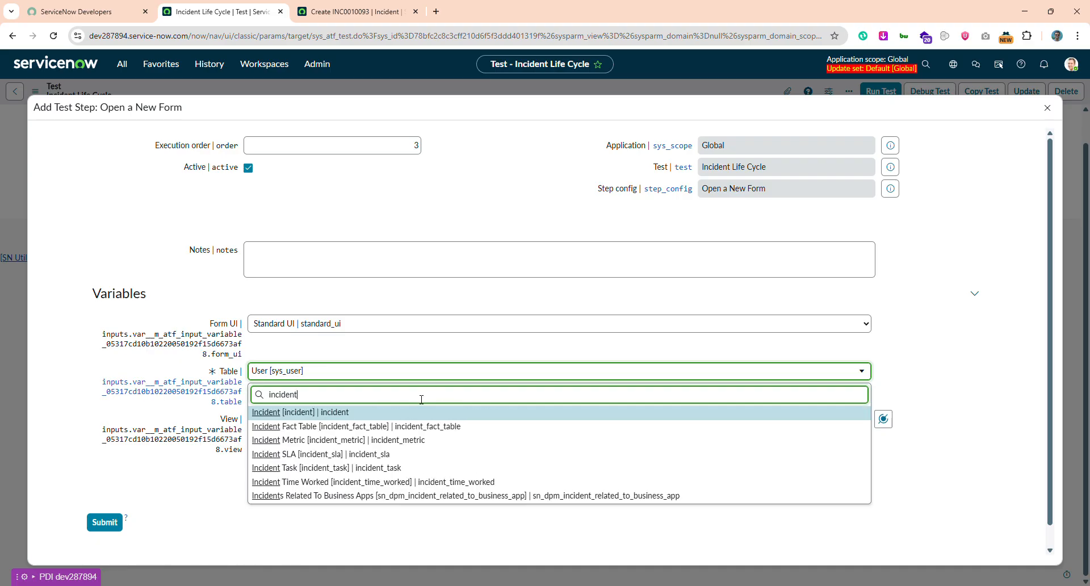
left_click(346, 413)
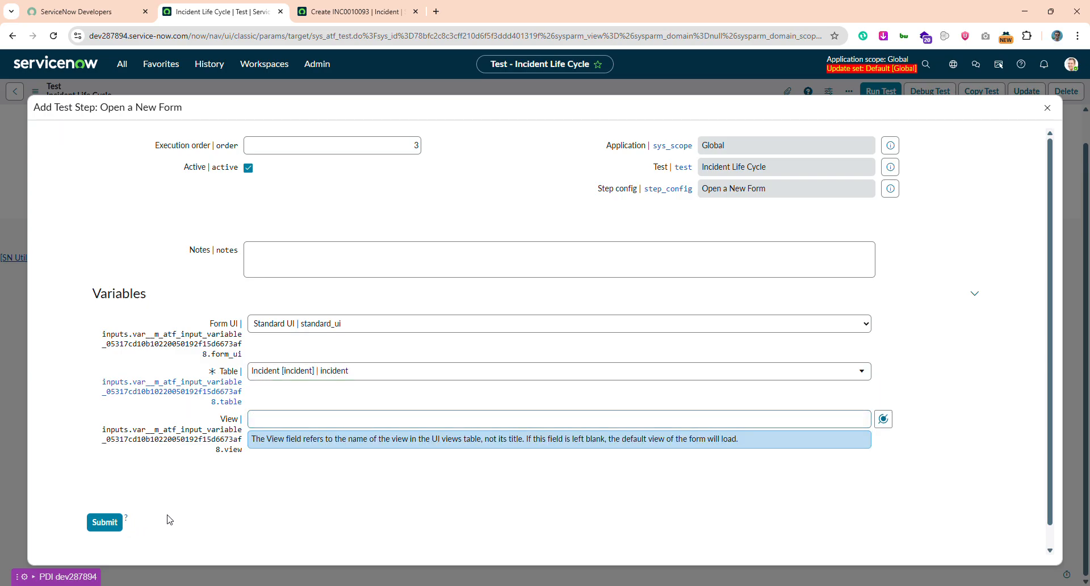
left_click(102, 523)
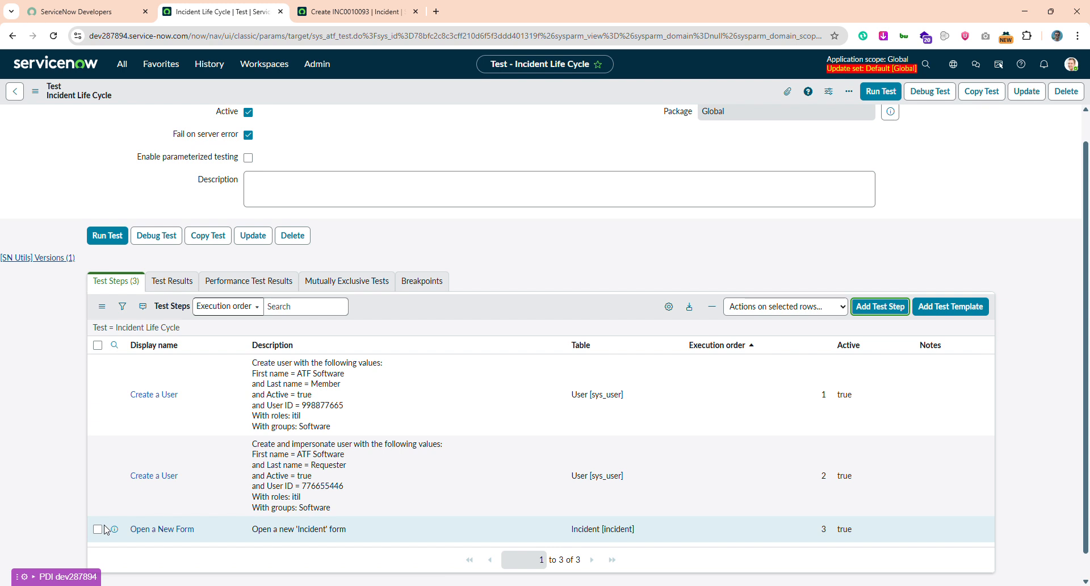
Step: Start adding a Set Field Values step after step 3 and show the technical names of its fields
scroll(143, 463, "down", 1)
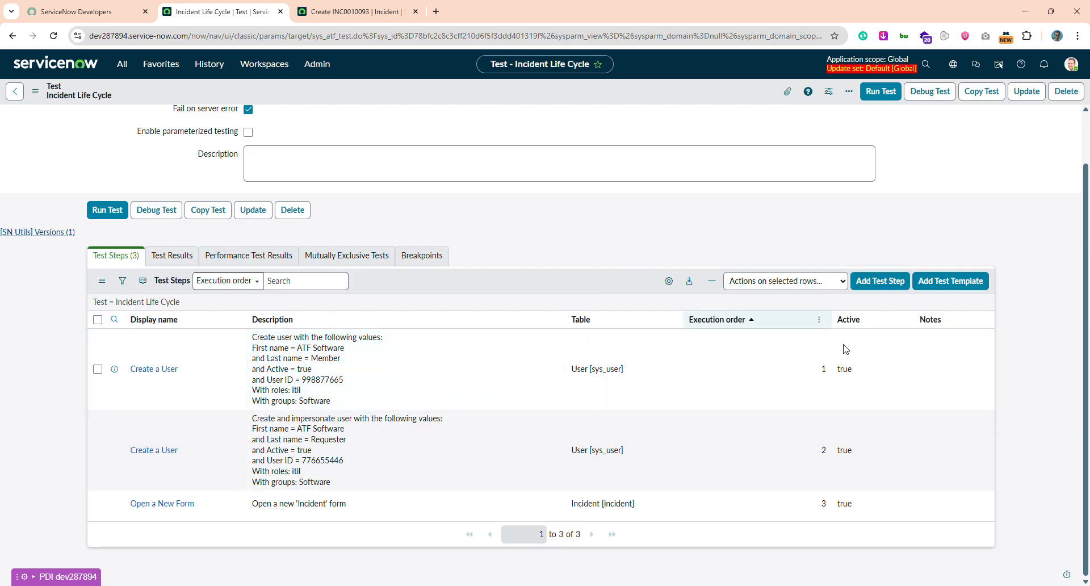
left_click(876, 290)
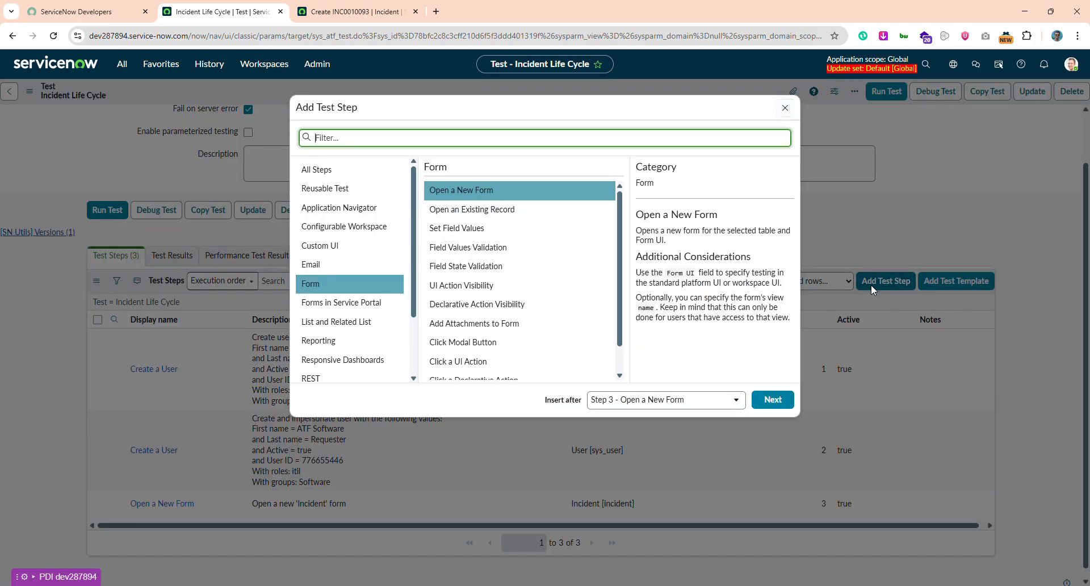
left_click(570, 233)
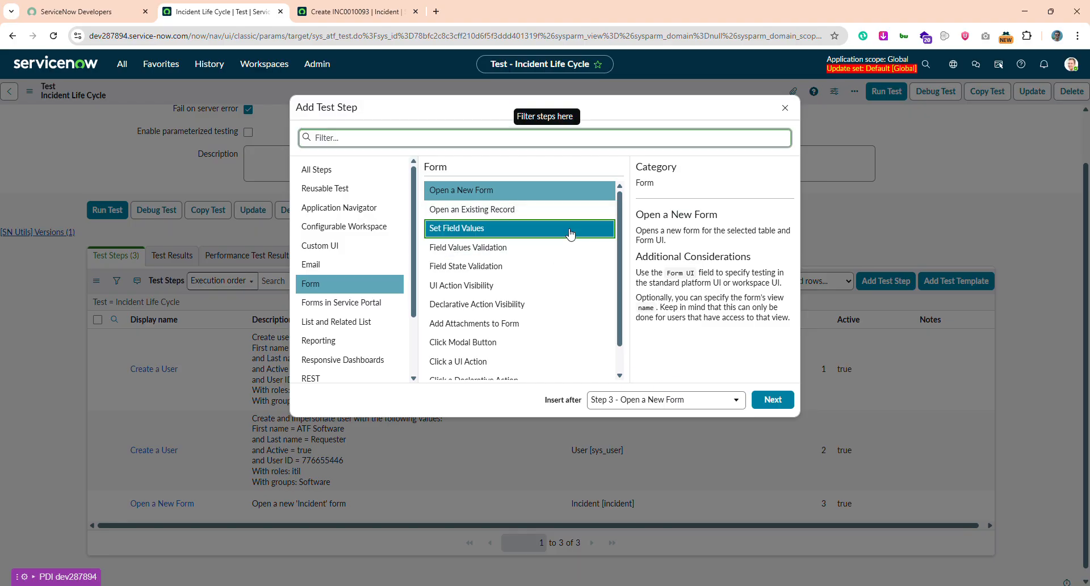
double_click(482, 230)
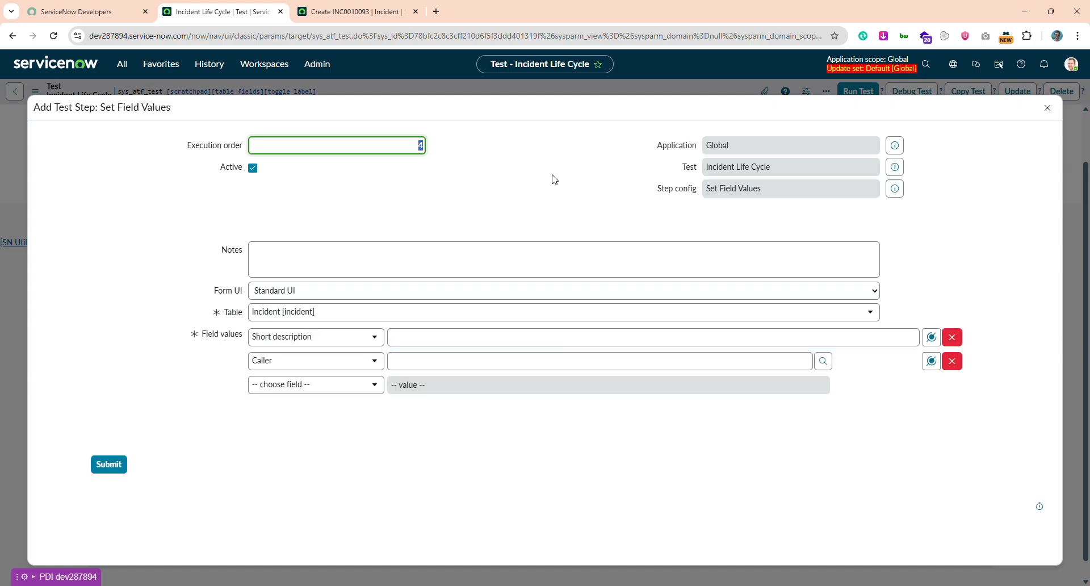
double_click(554, 180)
Step: Set the Short description field value to "ATF Incident short desc 09/02/2026"
left_click(443, 394)
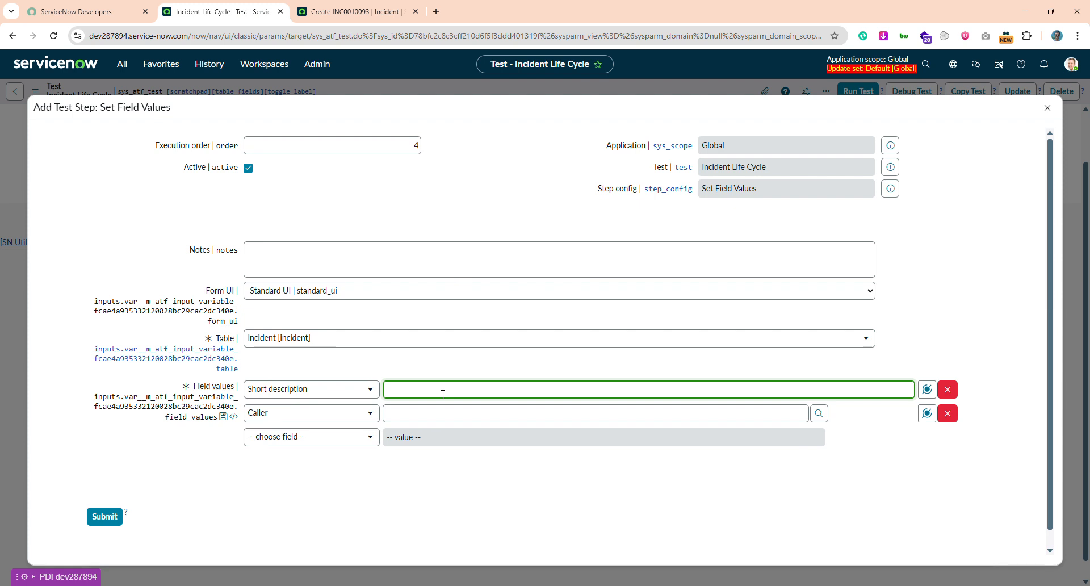
type("A")
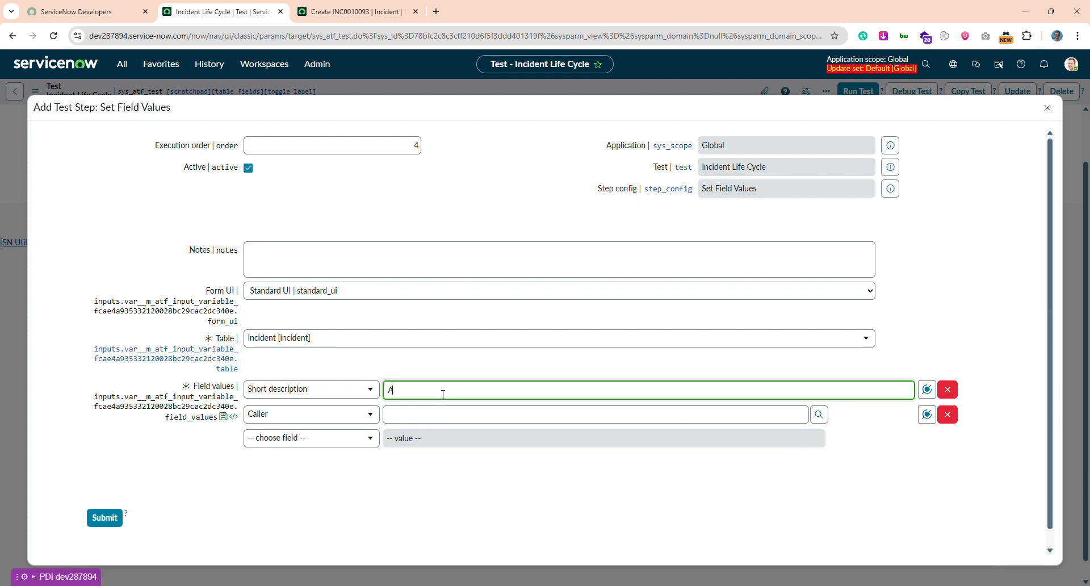
type("TF")
type(" Ind")
type("iden")
type("t shert de")
type("sc 09/02/20")
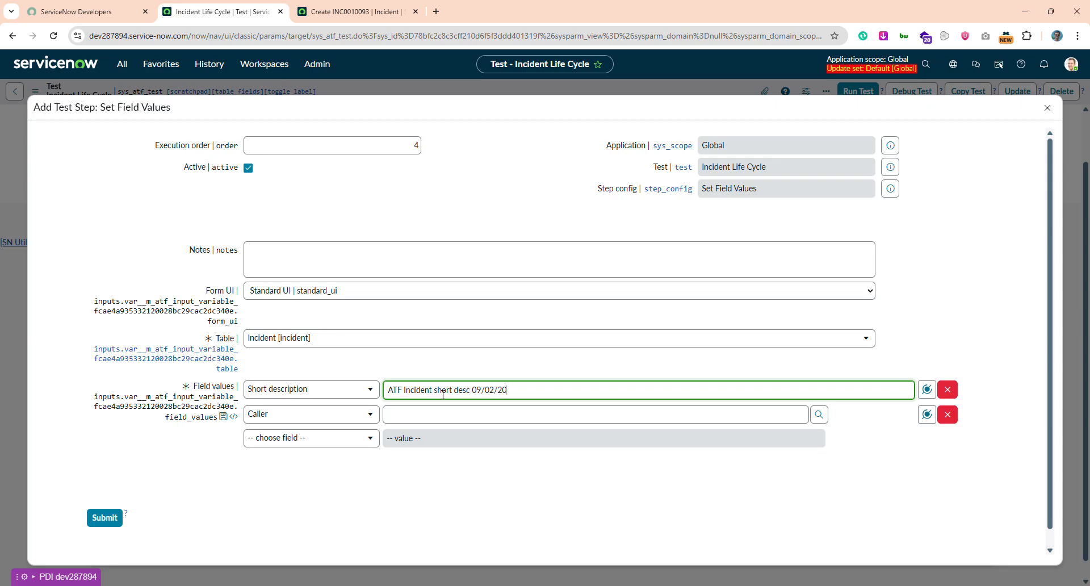
type("26")
Step: Map the Caller field value to the User output of Step 2: Create a User
left_click(391, 414)
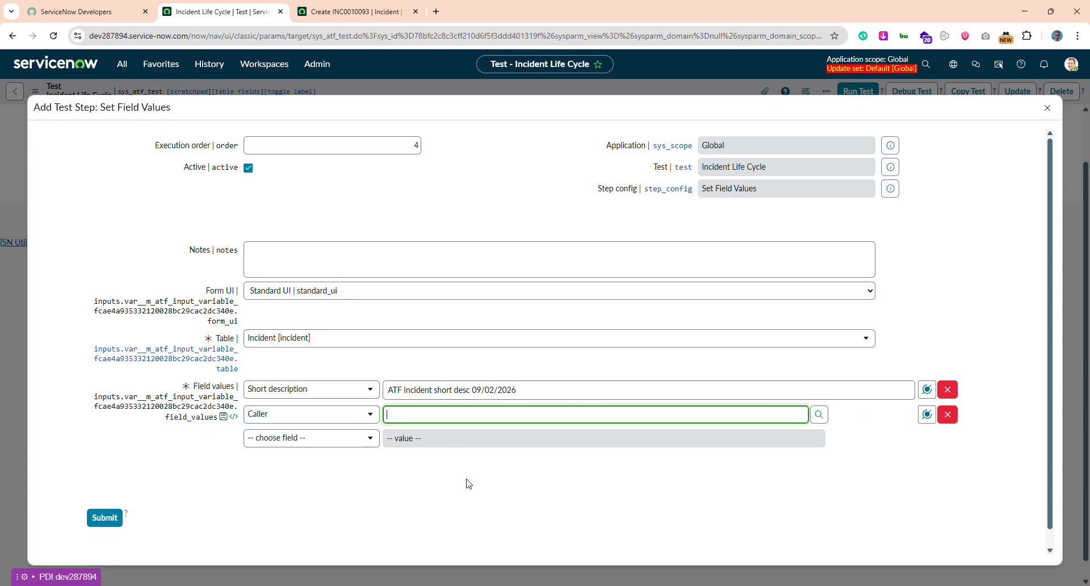
left_click(927, 414)
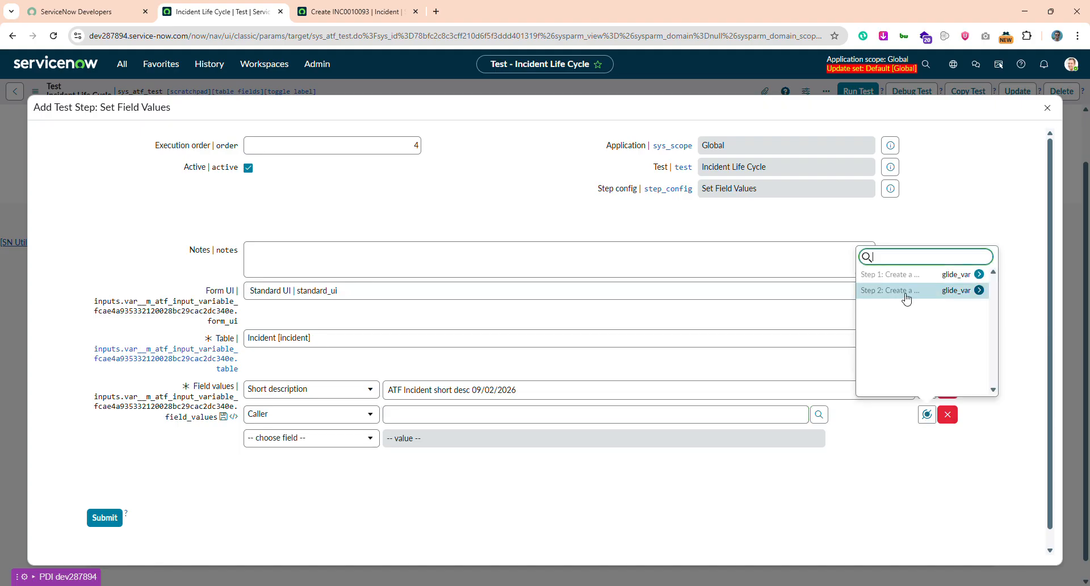
left_click(907, 299)
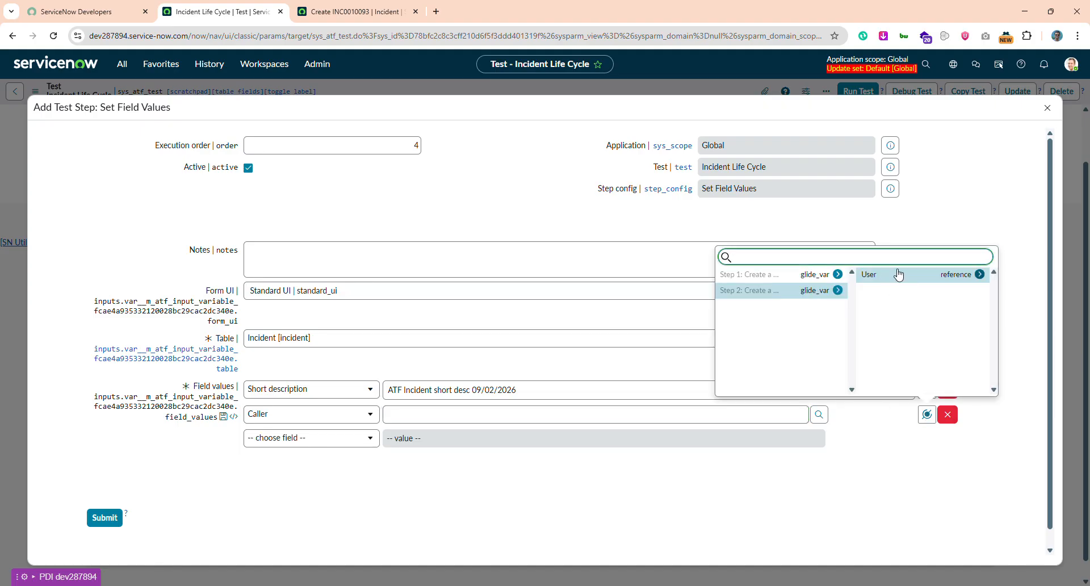
left_click(893, 278)
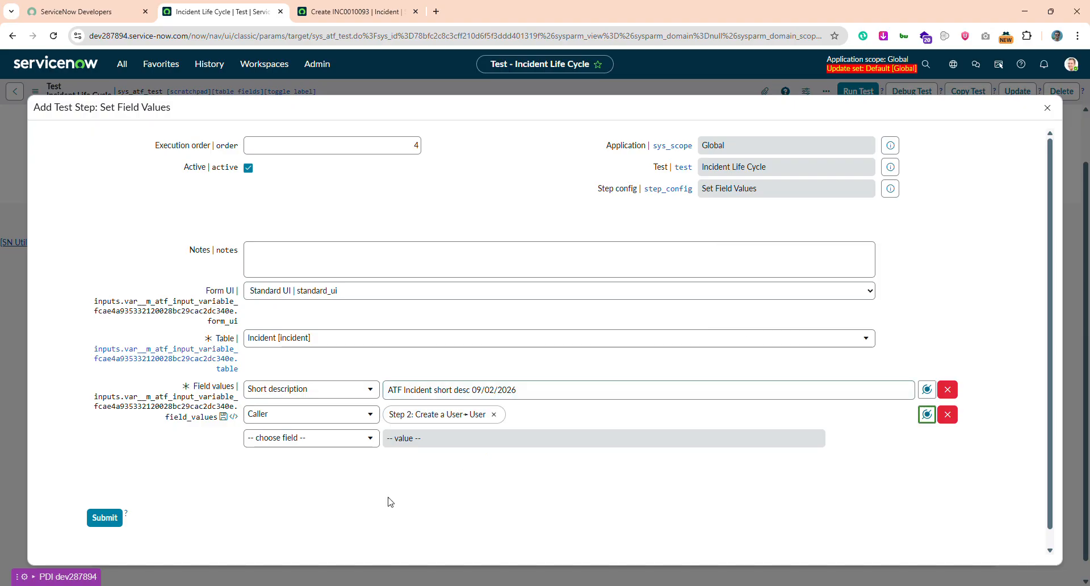
Step: Add the Category field to the field values and set it to Software
left_click(328, 445)
type("cat")
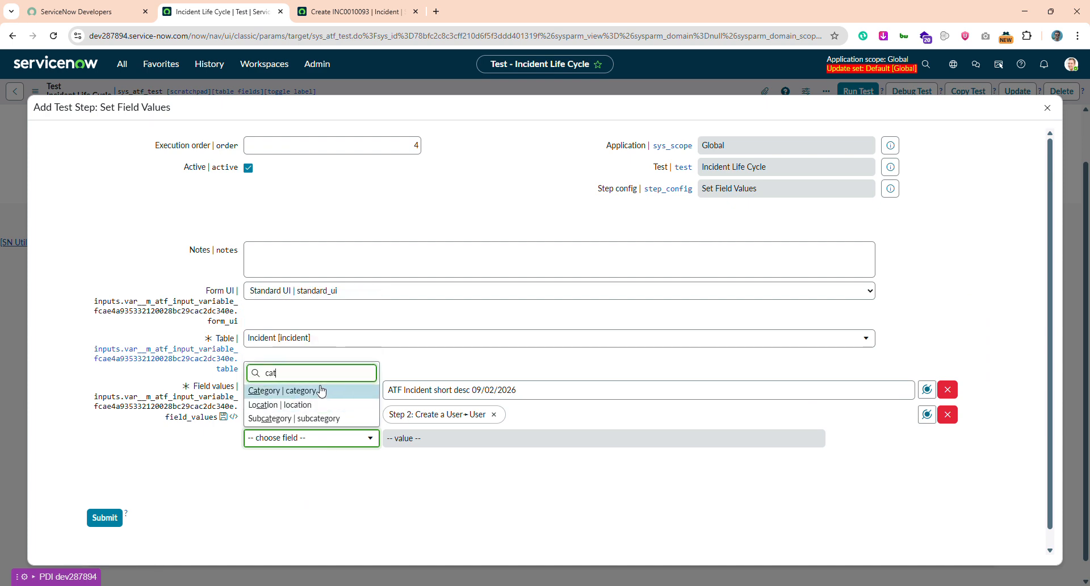
left_click(314, 390)
left_click(447, 441)
left_click(424, 491)
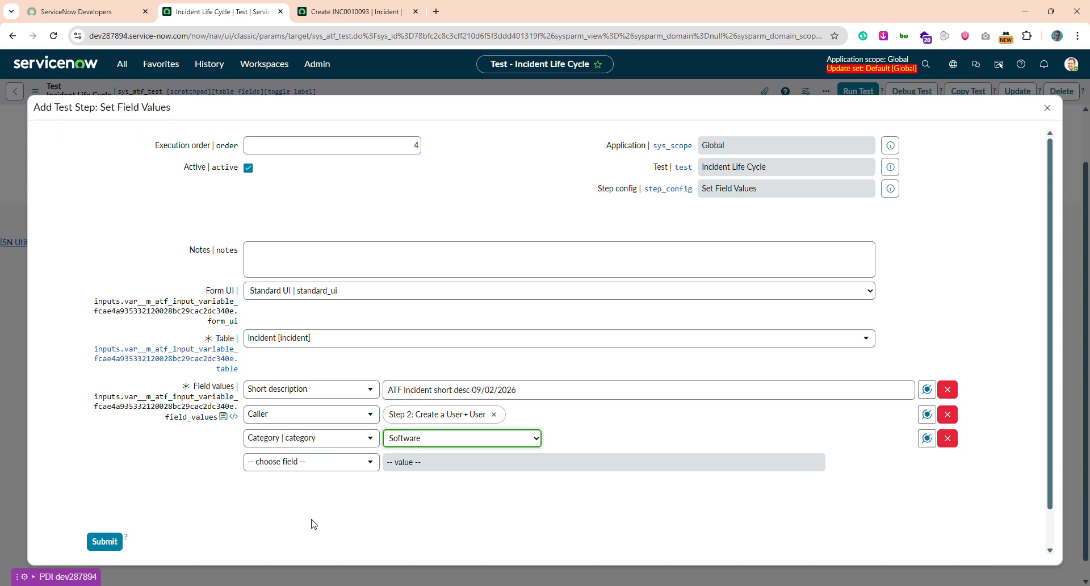
Step: Add the Assigned to field and map its value to the User output of Step 1: Create a User
left_click(338, 463)
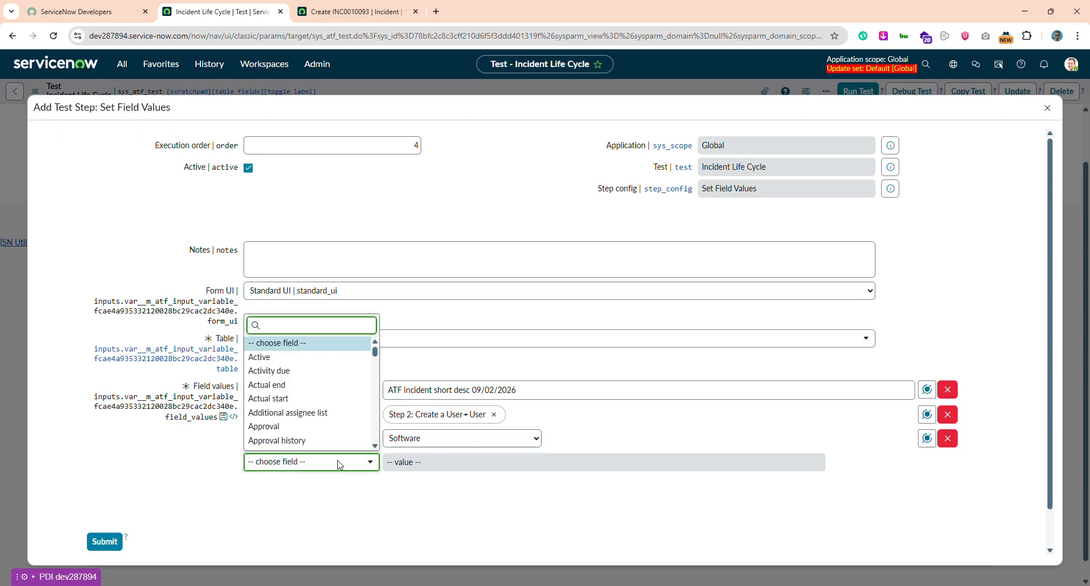
type("as")
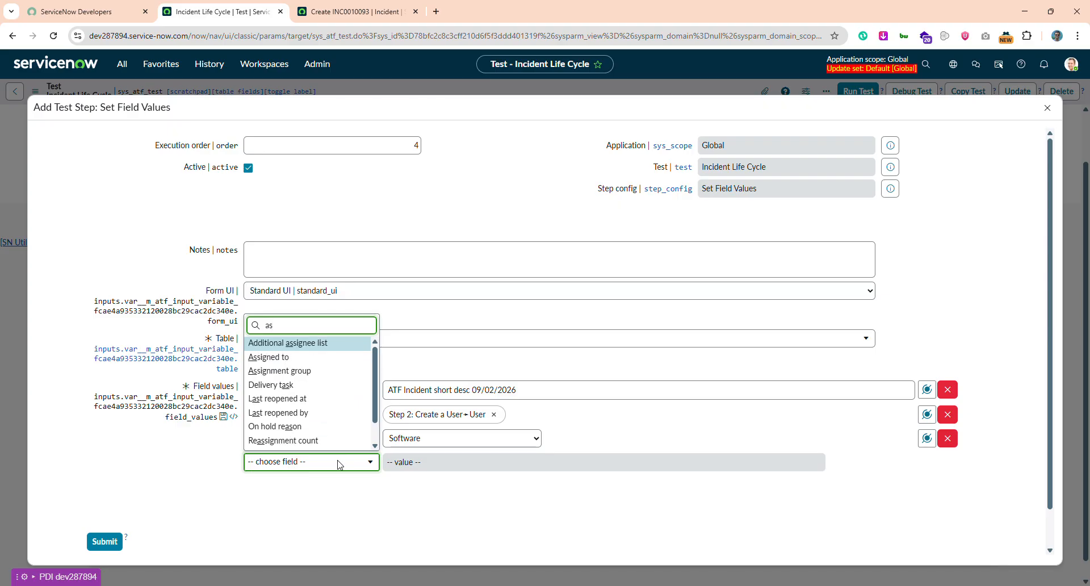
type("s")
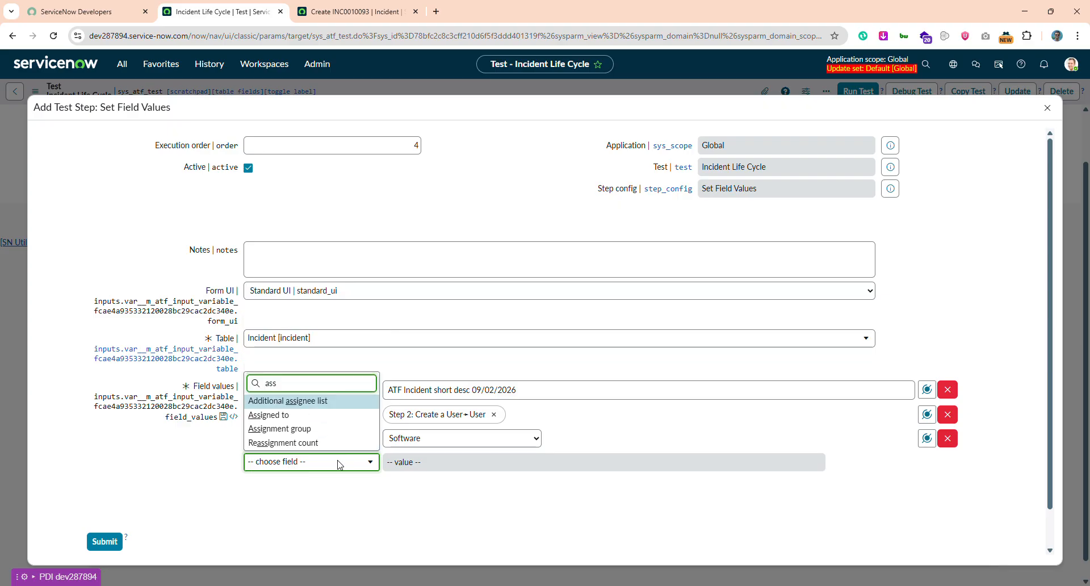
left_click(278, 415)
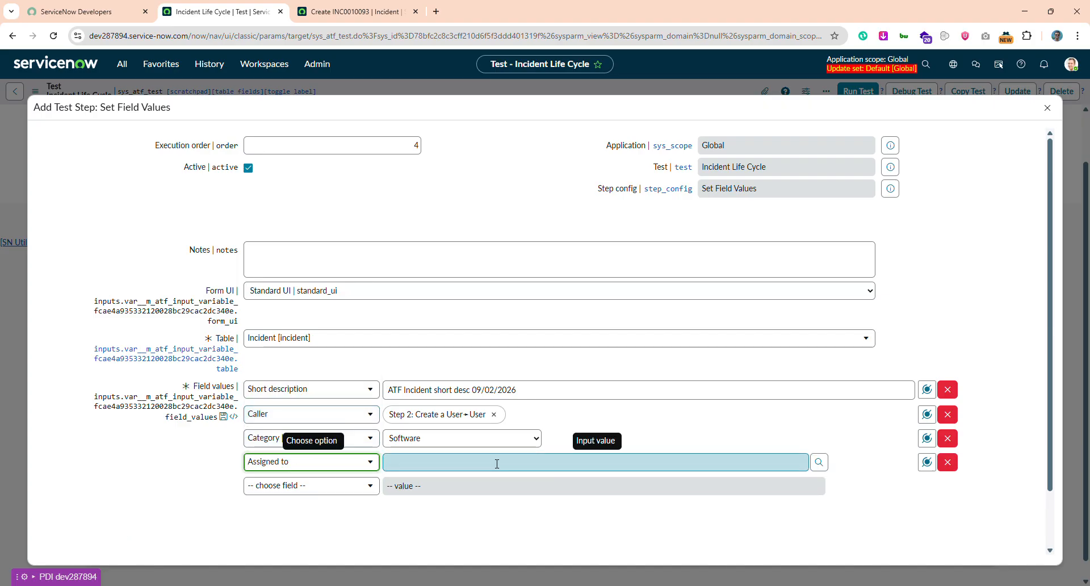
left_click(928, 463)
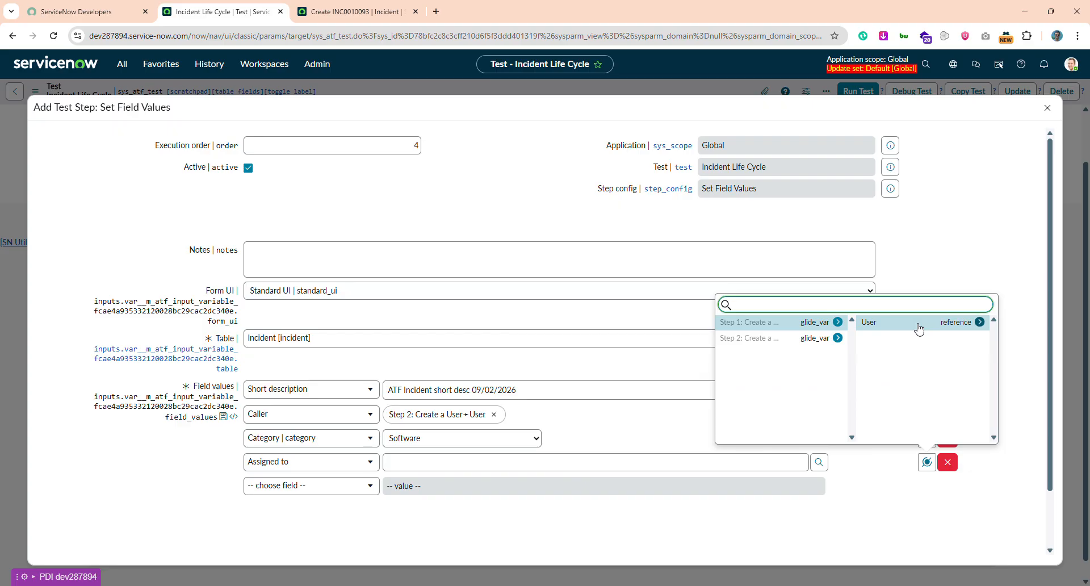
left_click(921, 327)
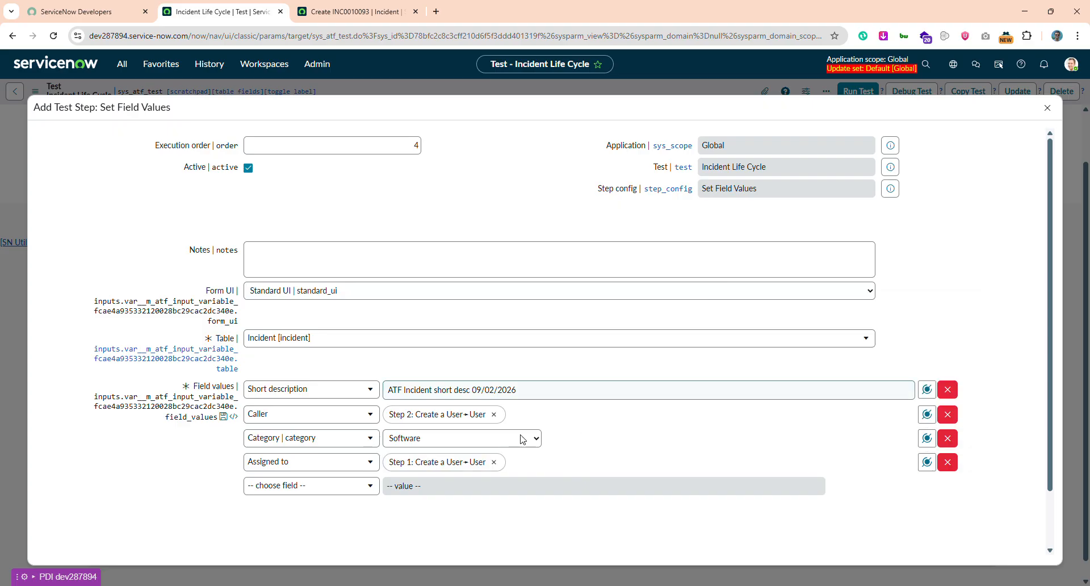
Step: Add the State field with the value New and submit the Set Field Values step
left_click(334, 491)
type("state")
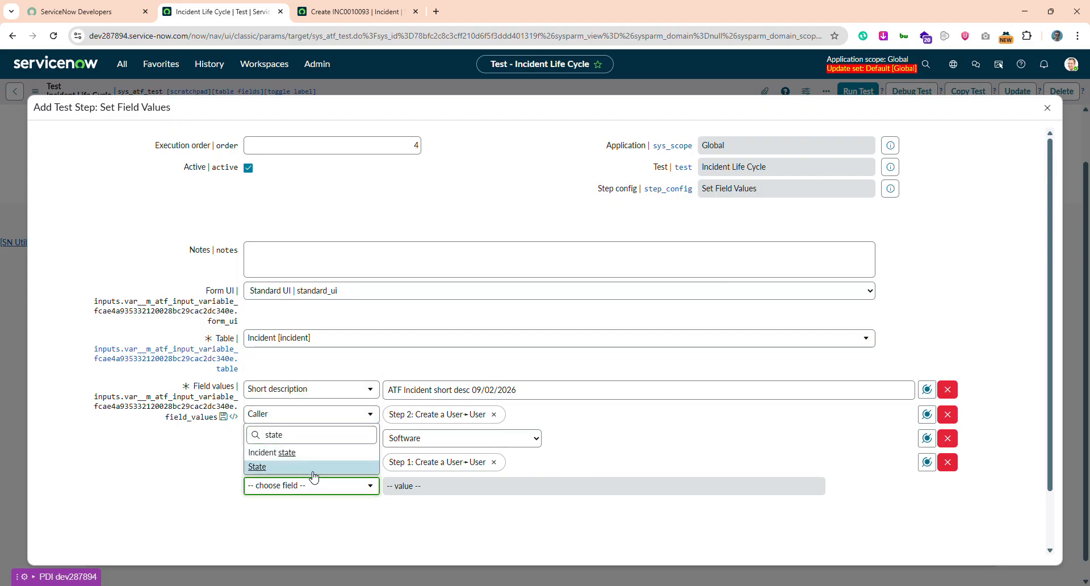
left_click(312, 467)
left_click(447, 491)
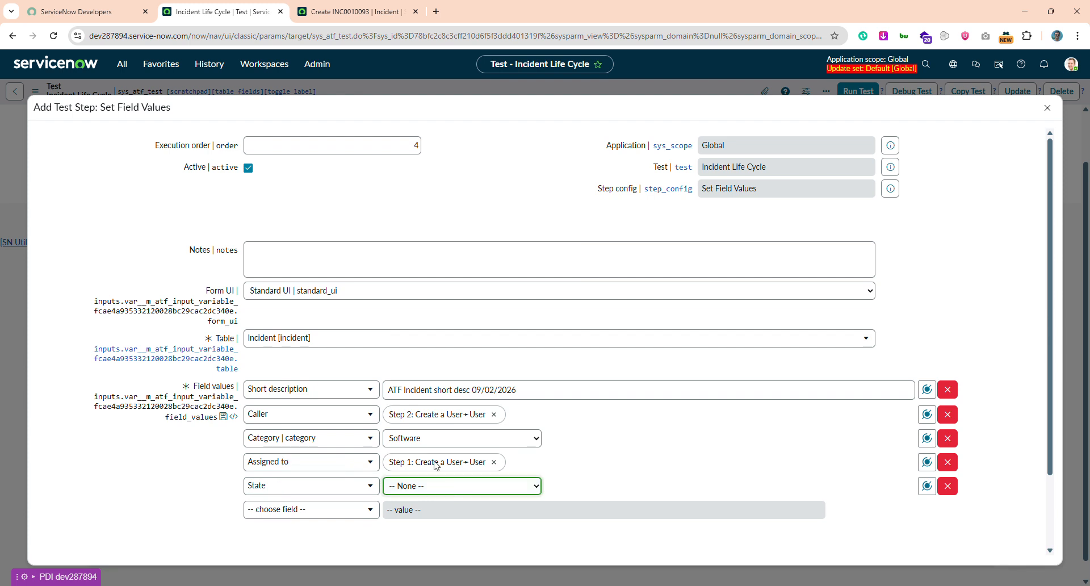
left_click(423, 402)
scroll(423, 404, "down", 2)
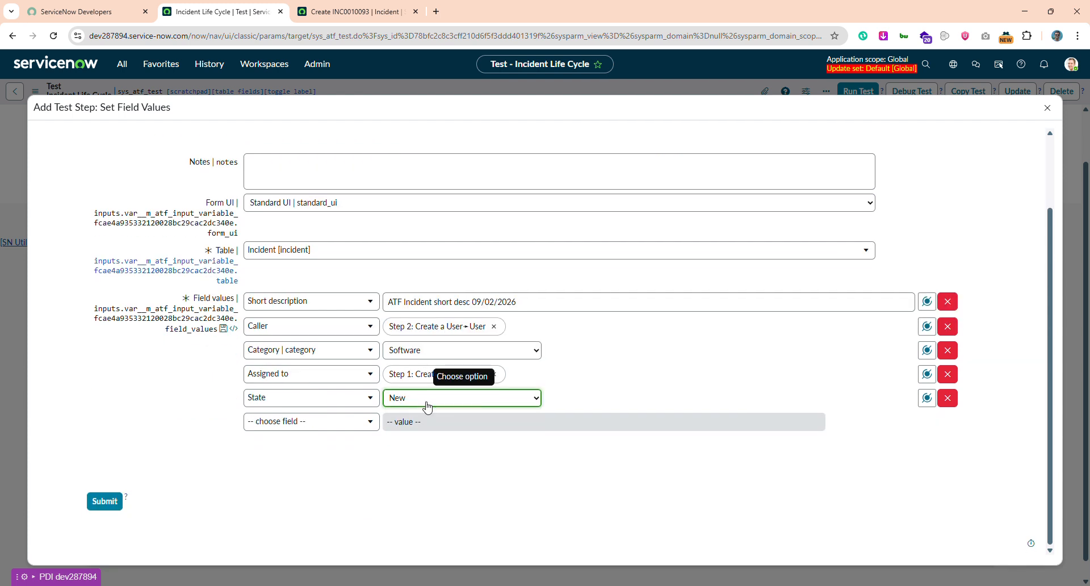
left_click(98, 512)
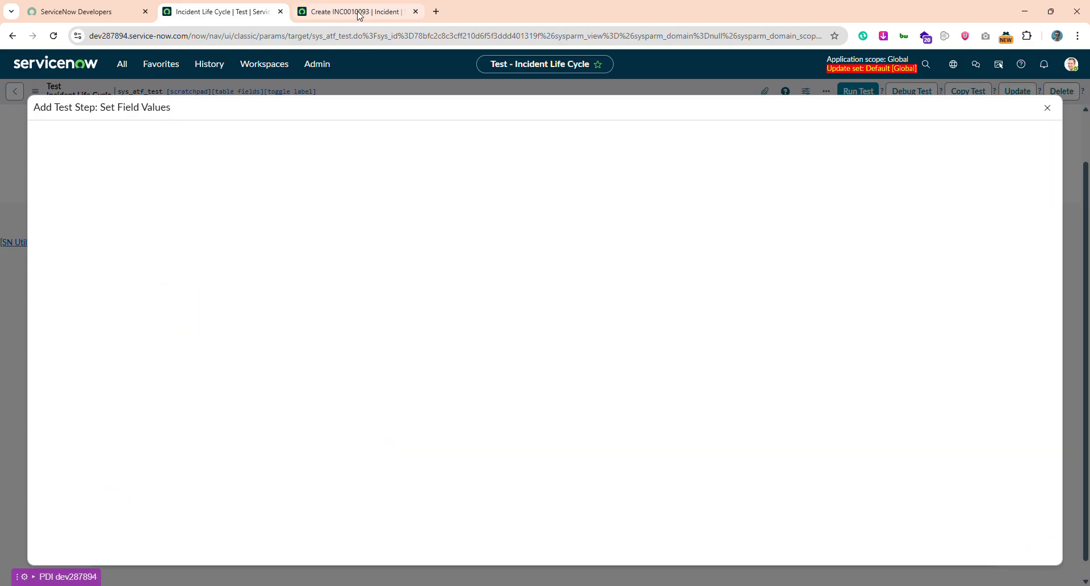
Step: Switch to the new incident form, fill in the caller's name and set the Category to Software
left_click(359, 15)
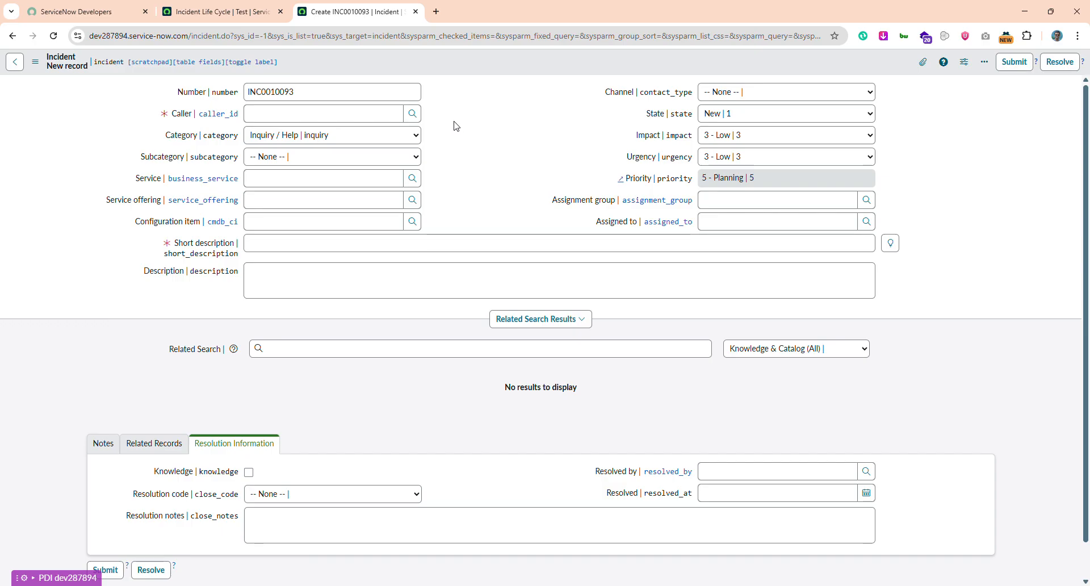
left_click(362, 116)
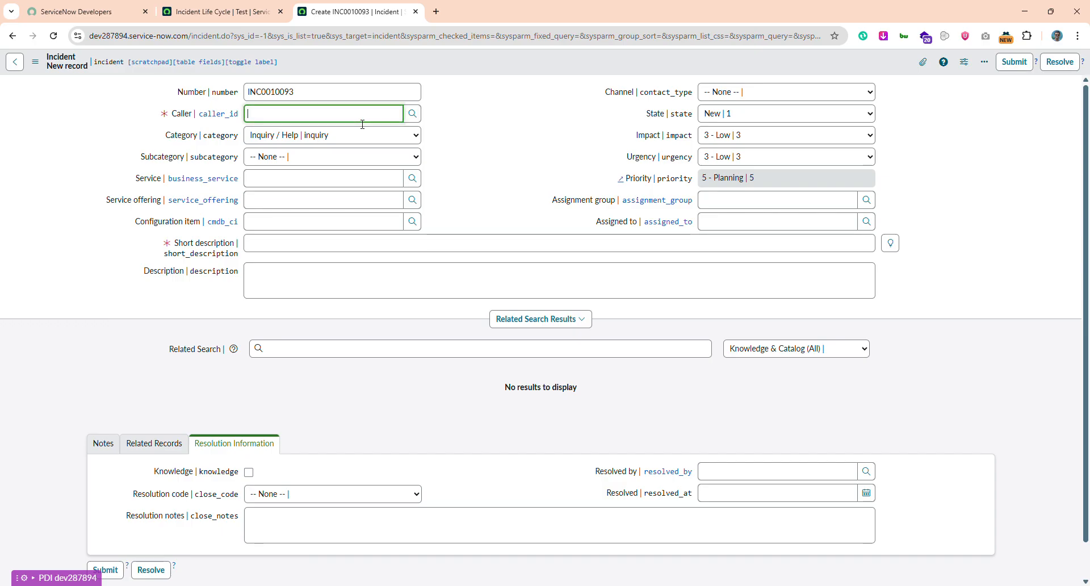
left_click(339, 150)
left_click(355, 140)
left_click(302, 184)
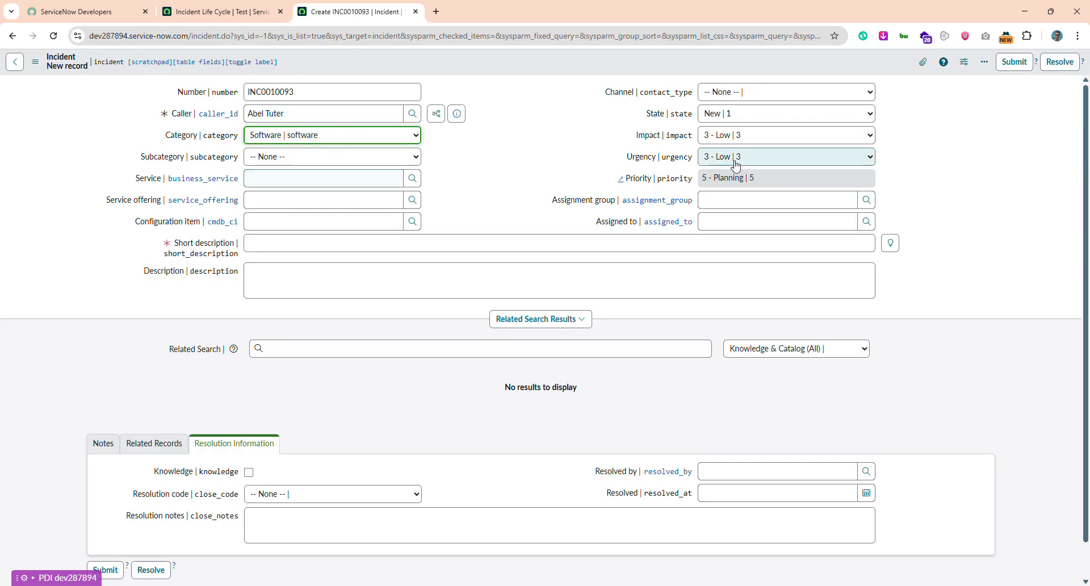
Step: Set the incident's Assignment group to Software and choose a person in the Assigned to field
left_click(743, 207)
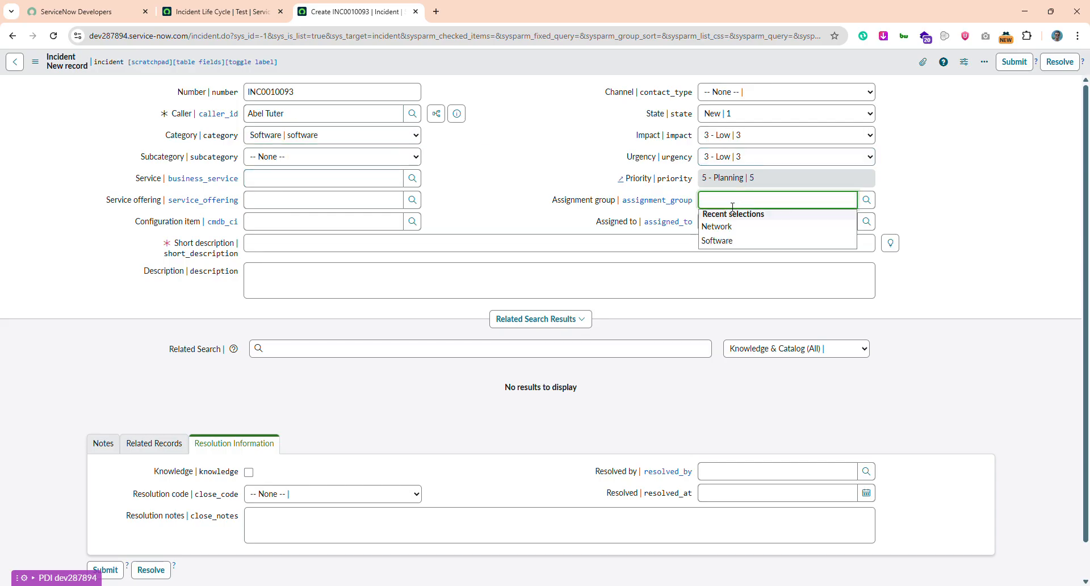
left_click(717, 240)
left_click(731, 230)
left_click(725, 254)
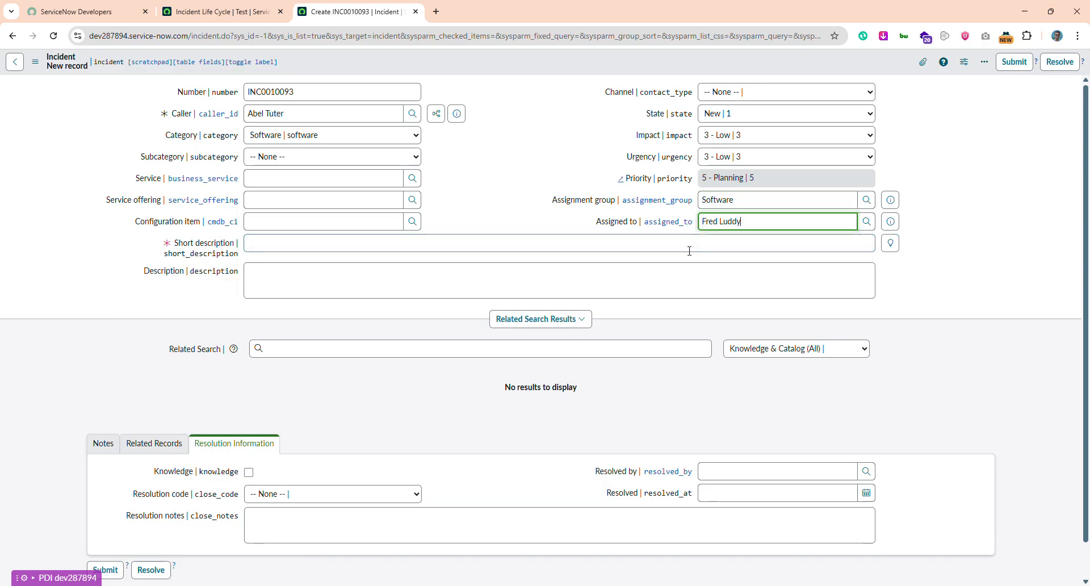
Step: Enter "SHort desc" as the incident's short description
scroll(544, 214, "down", 1)
left_click(538, 216)
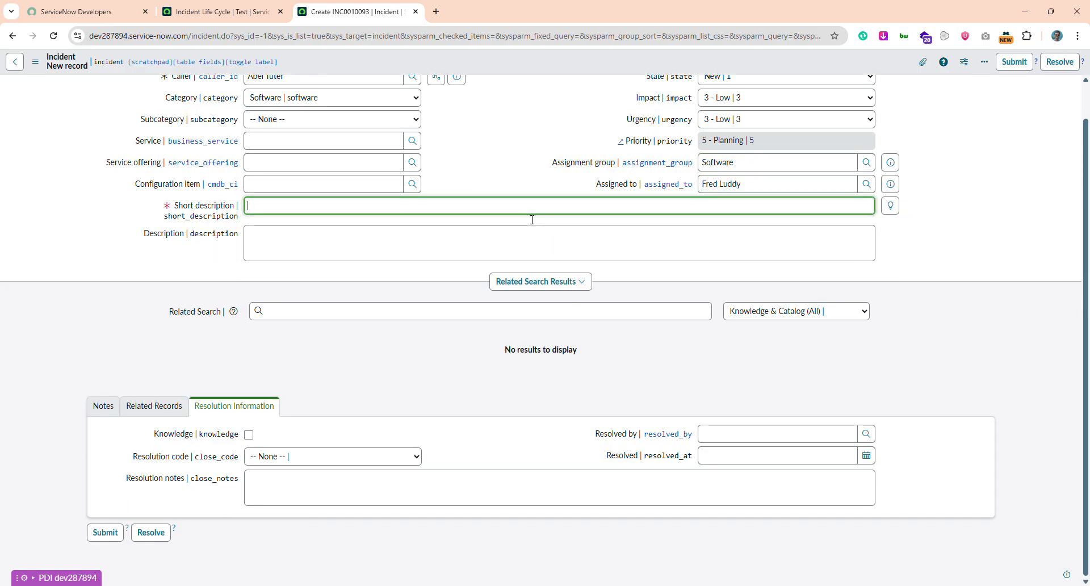
type("SHort")
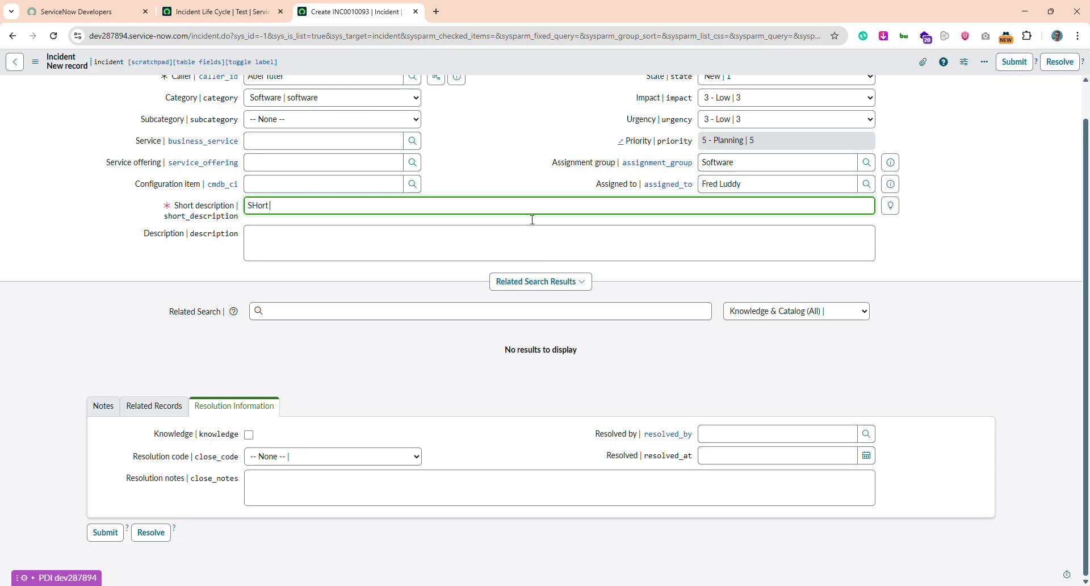
type(" desc")
left_click(121, 304)
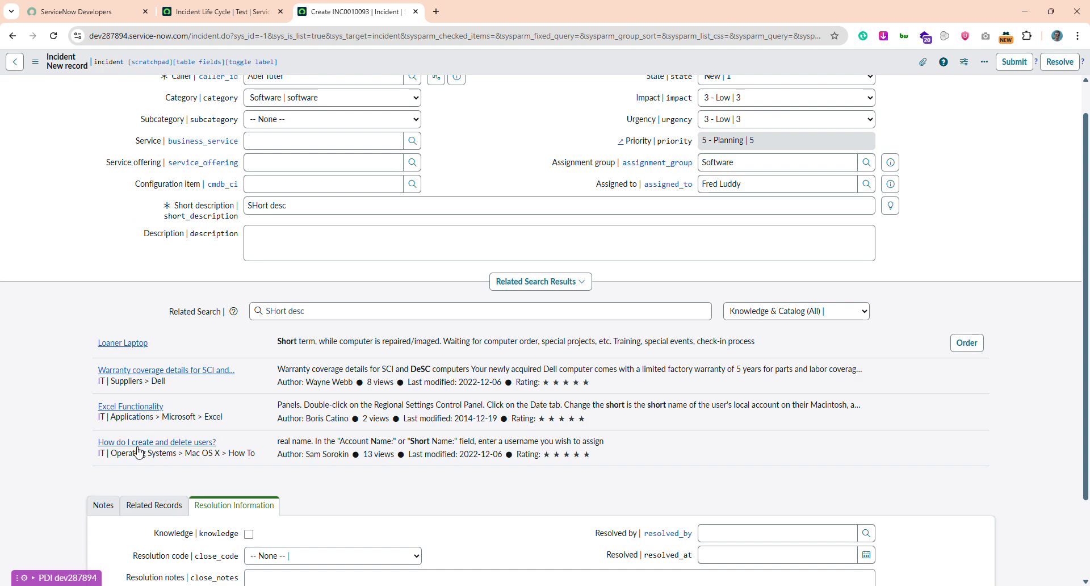
Step: View the sys_id of the incident form's Submit UI action and dismiss the dialog
scroll(52, 404, "down", 2)
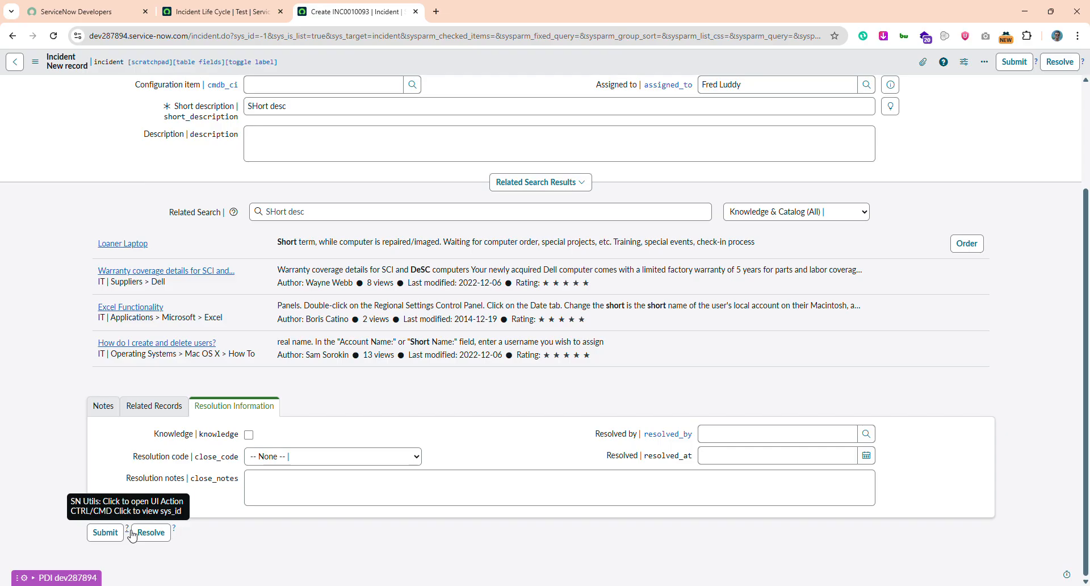
left_click(132, 535, "ctrl")
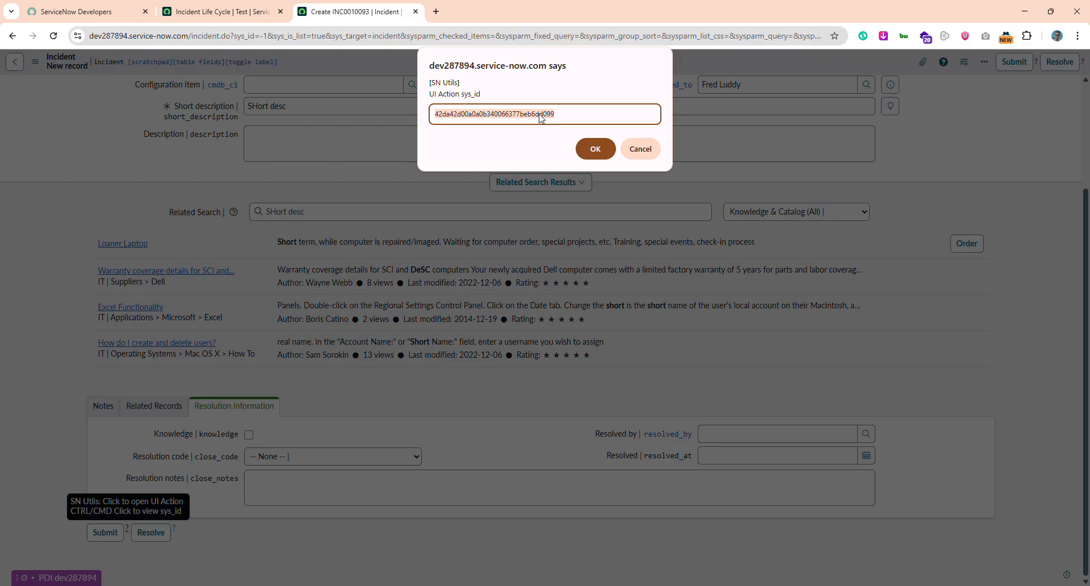
left_click(594, 151)
Step: Submit the new incident and open its record from the incident list
scroll(170, 397, "up", 2)
scroll(170, 398, "down", 2)
scroll(171, 397, "up", 3)
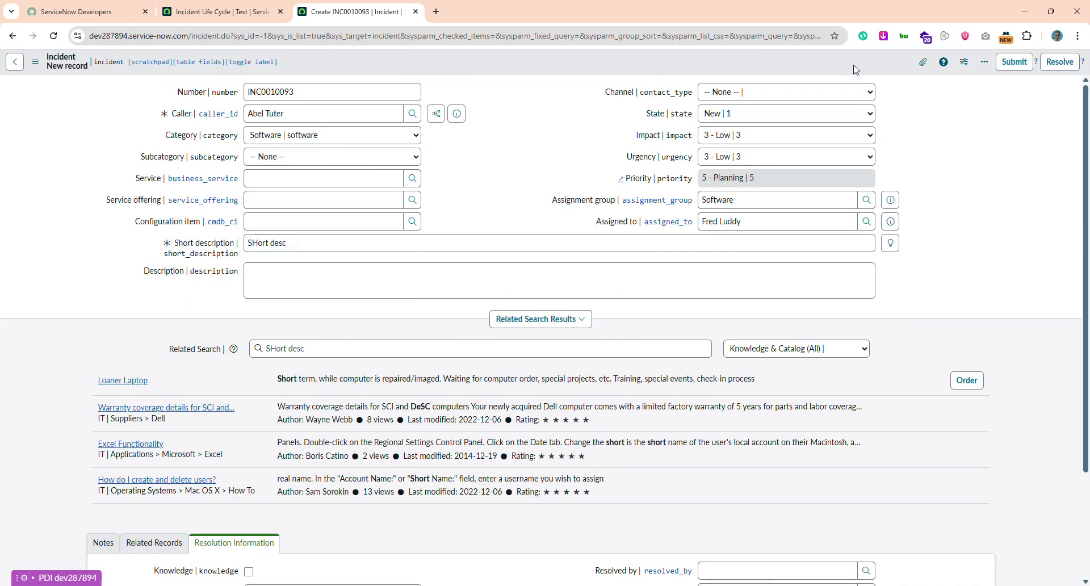
left_click(1017, 62)
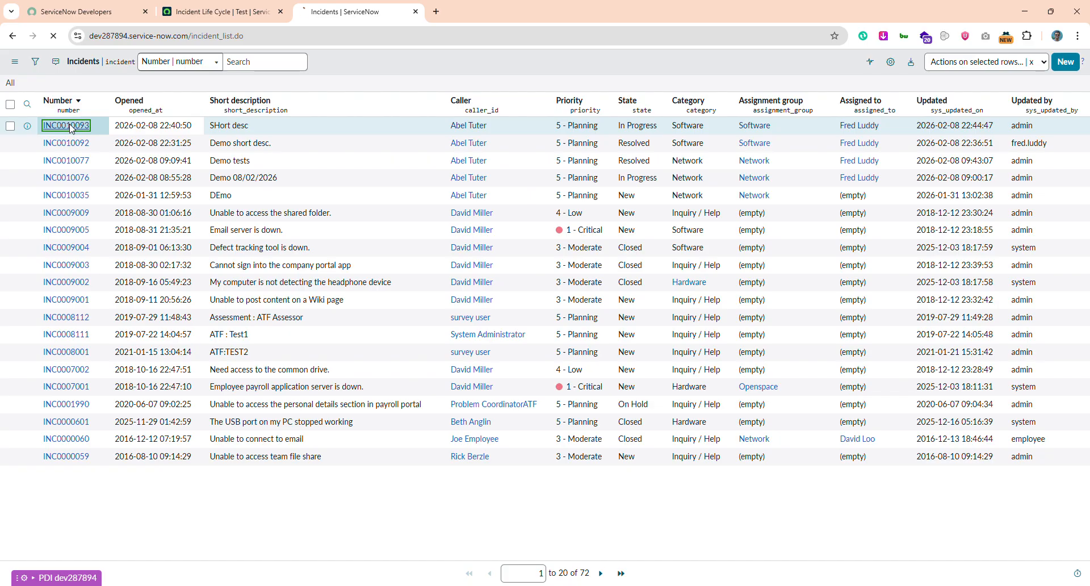
Step: Return to the Incident Life Cycle test and add a Click a UI Action form step after Step 4
left_click(233, 11)
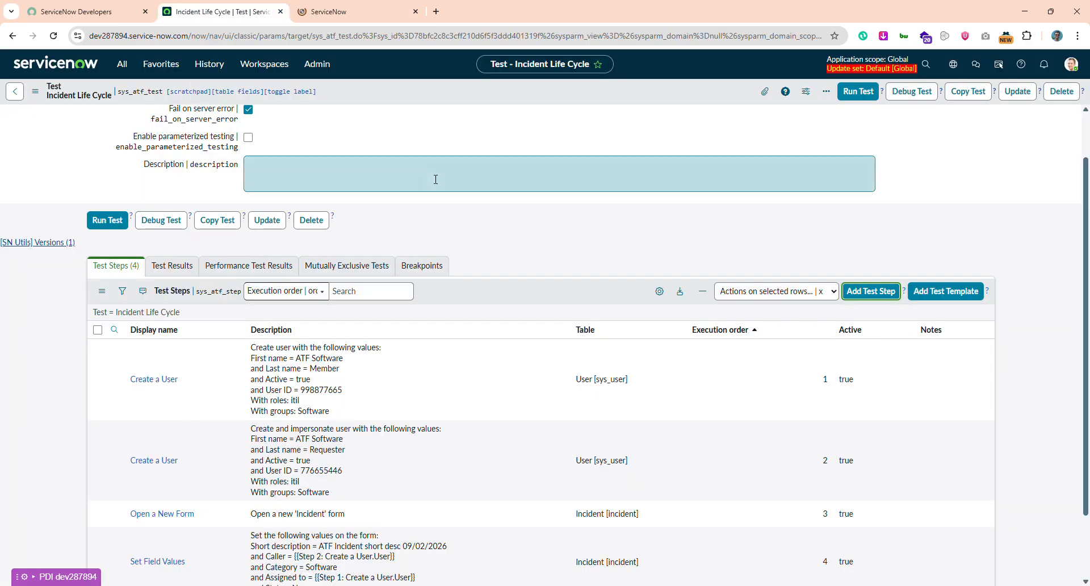
scroll(436, 180, "down", 2)
left_click(867, 213)
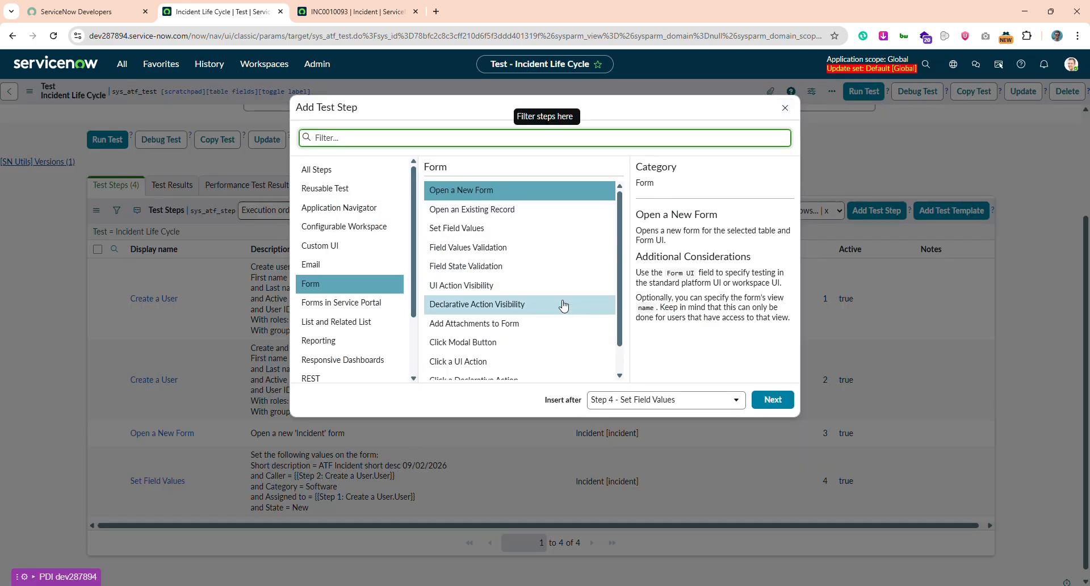
left_click(538, 367)
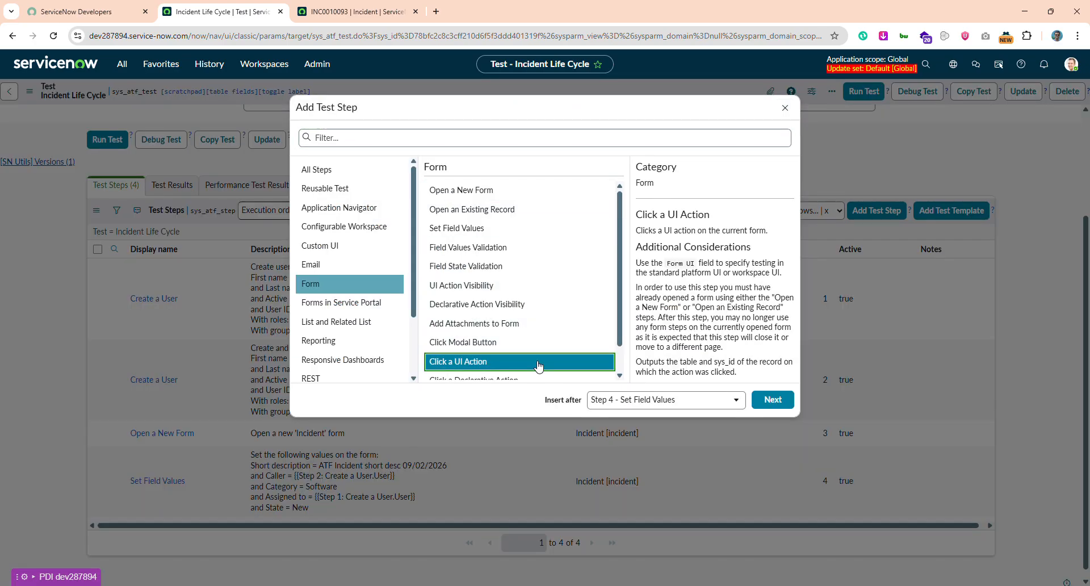
double_click(537, 365)
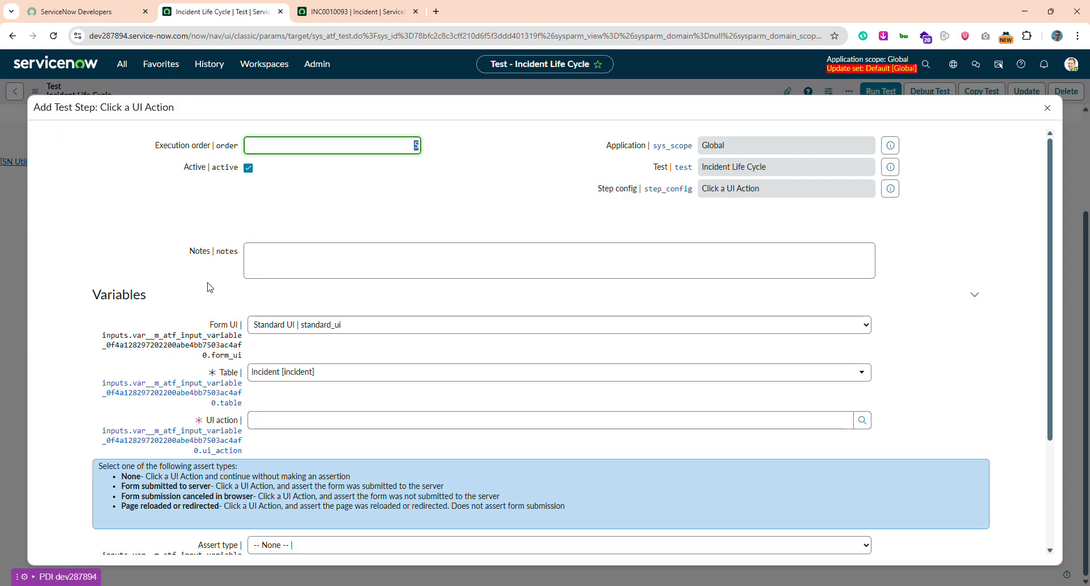
Step: Set the UI action of the new test step to Submit, choosing it from the lookup list
left_click(320, 425)
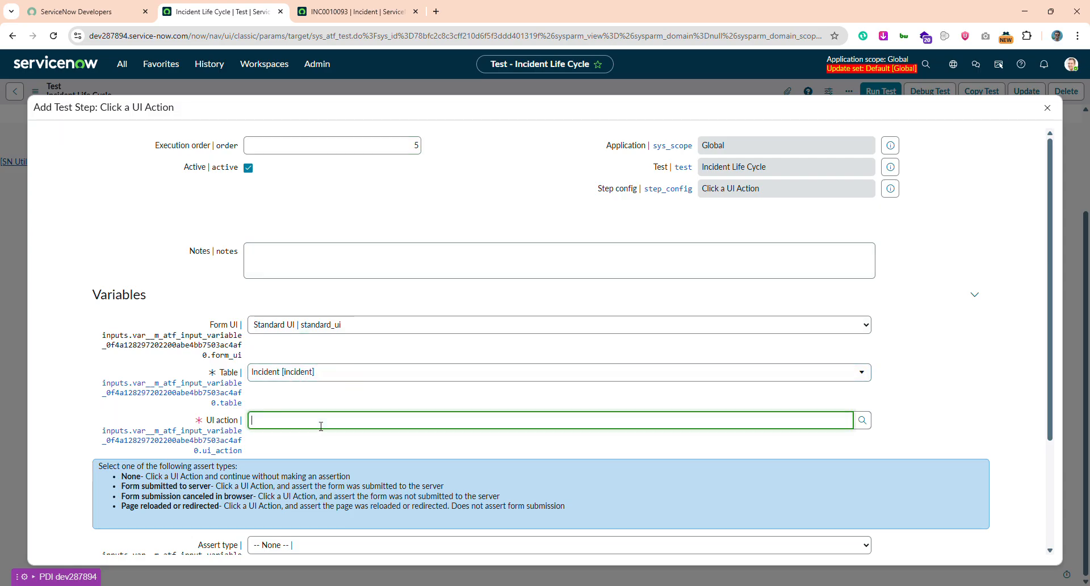
type("submit")
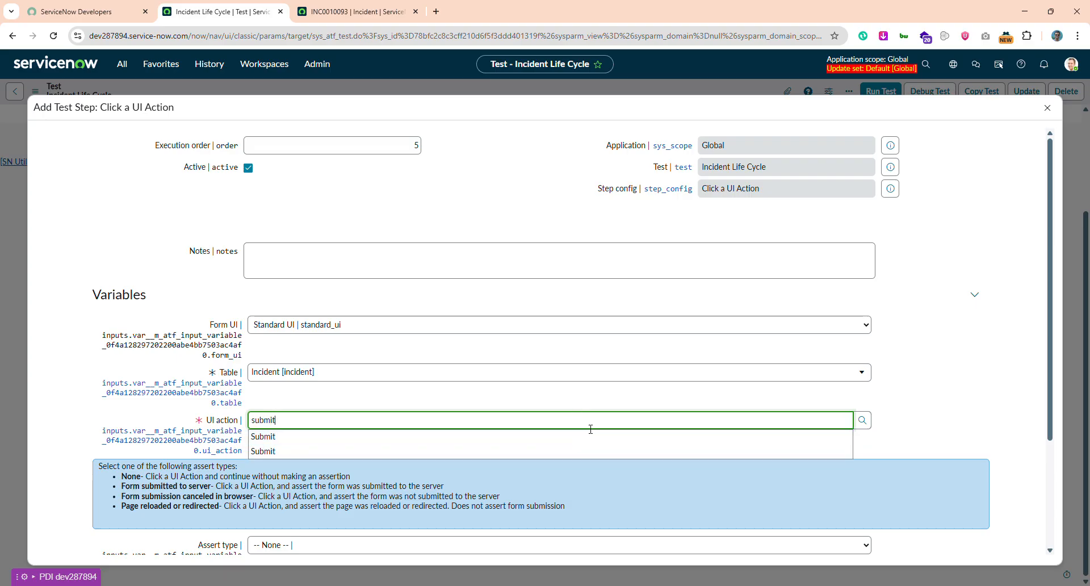
scroll(578, 429, "down", 2)
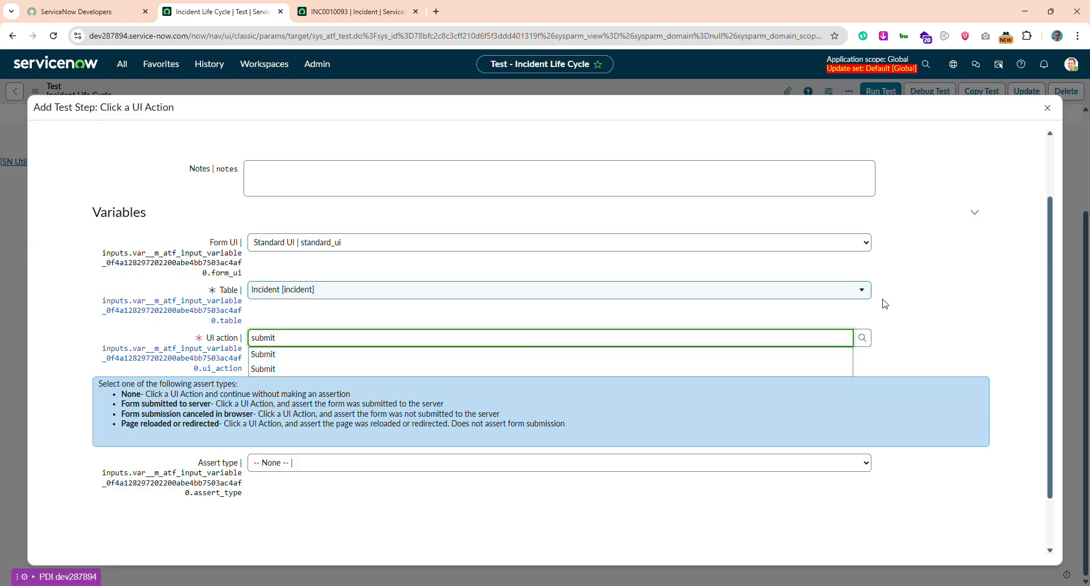
left_click(868, 341)
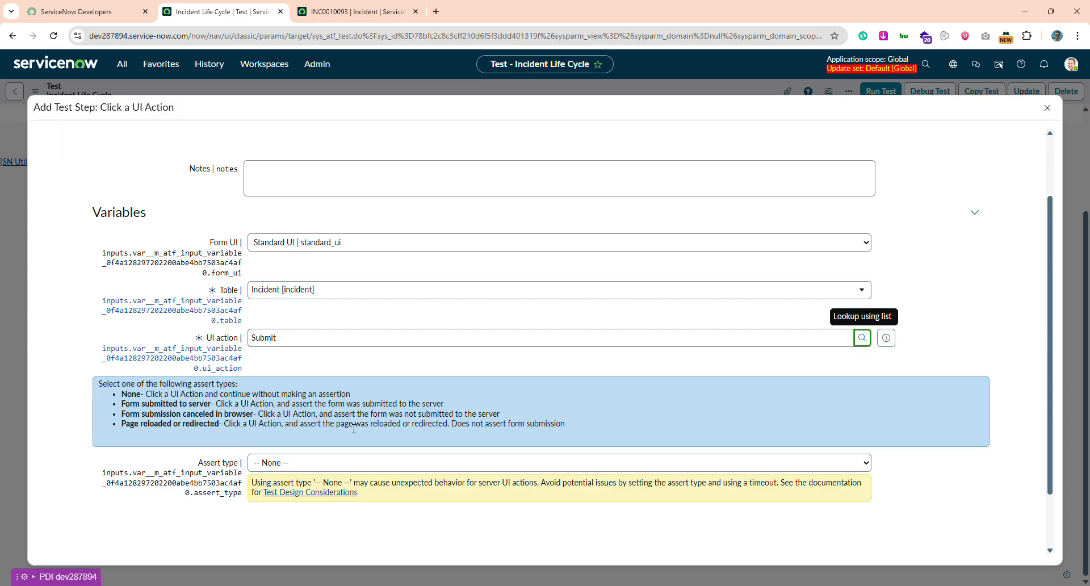
Step: Set the Assert type to Form submitted to server and submit the Click a UI Action step
left_click(317, 467)
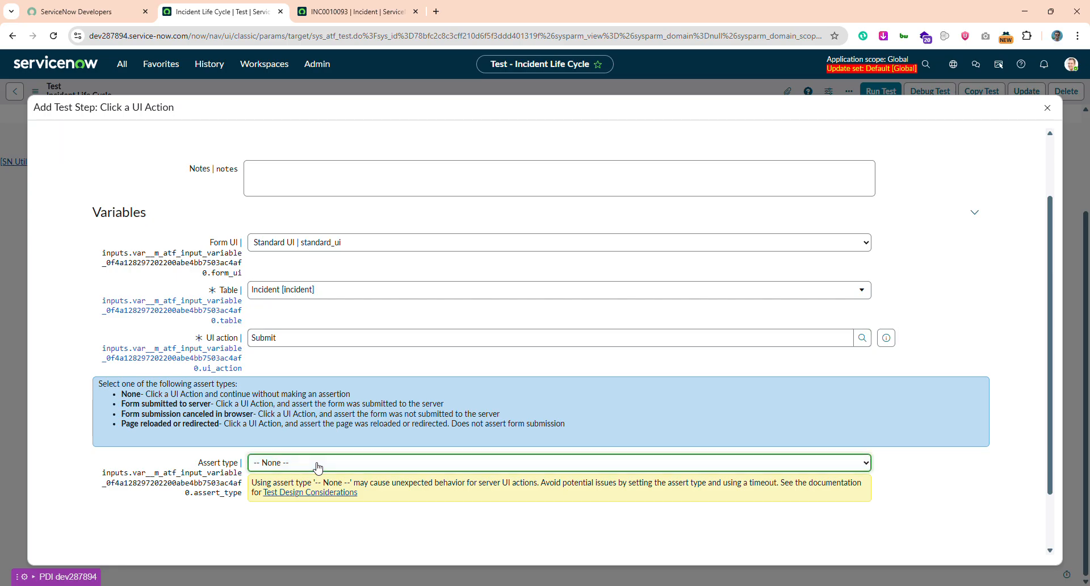
key("Down")
left_click(294, 512)
scroll(238, 521, "down", 1)
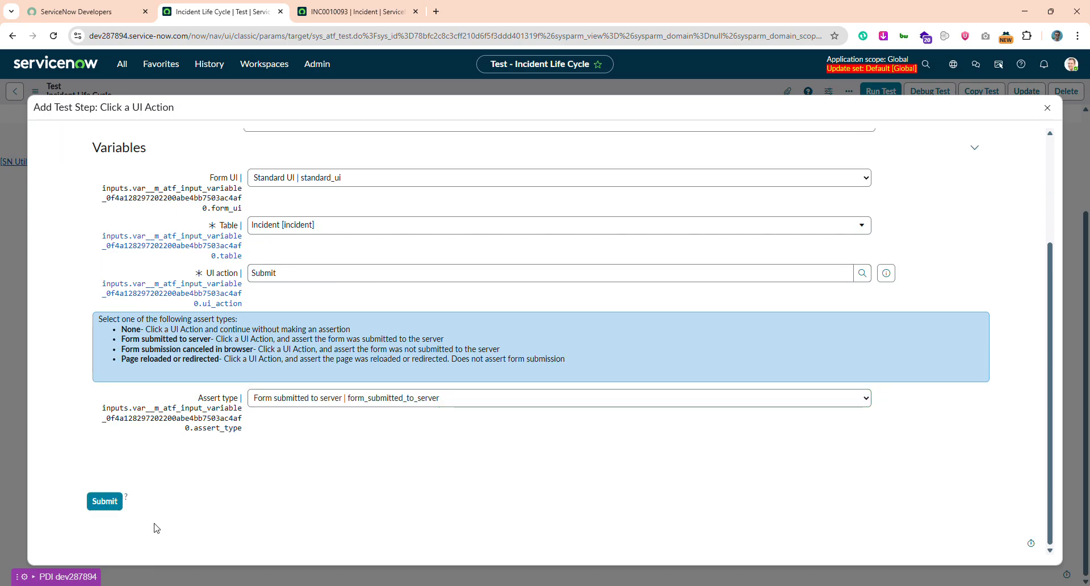
left_click(108, 511)
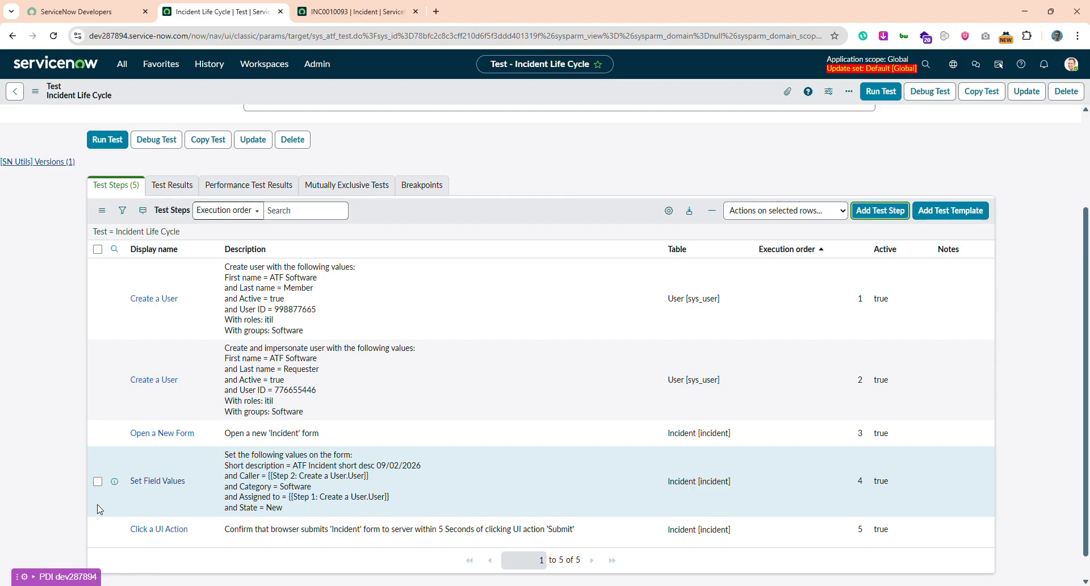
Step: Add an Open an Existing Record form step to the test after Step 5
scroll(99, 509, "down", 1)
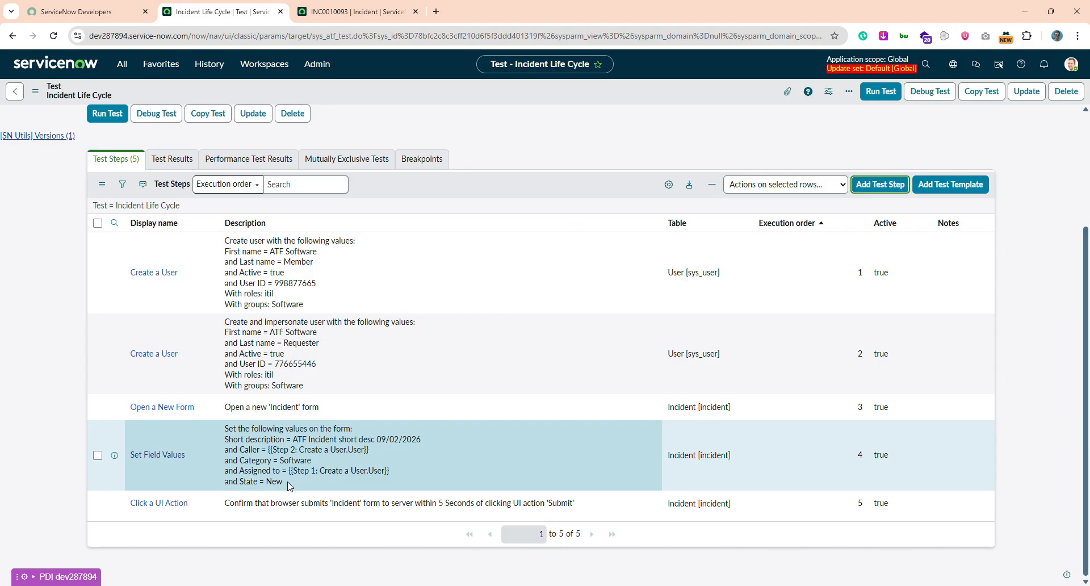
left_click(879, 189)
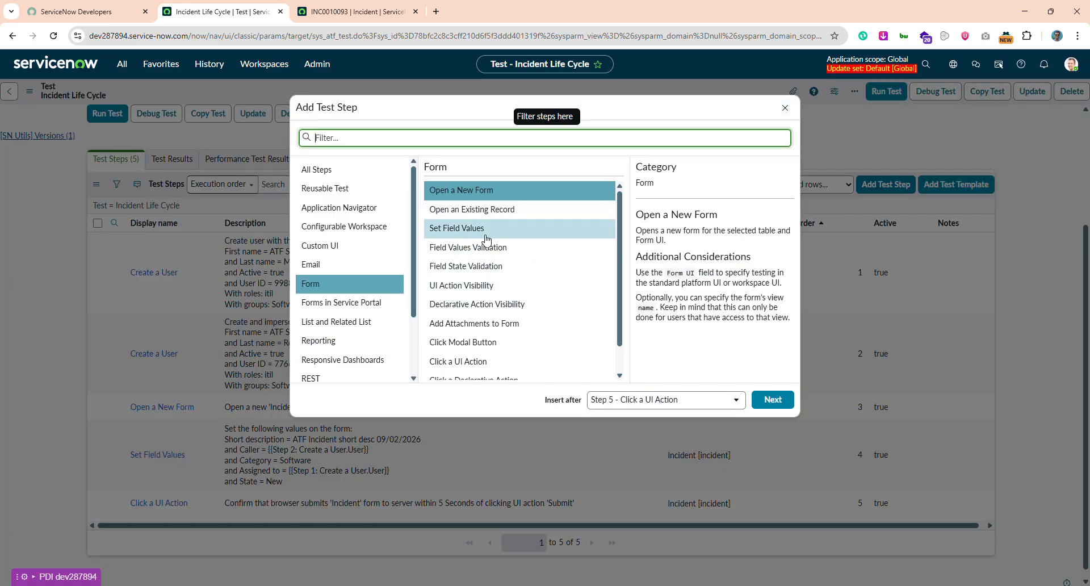
left_click(497, 221)
double_click(496, 220)
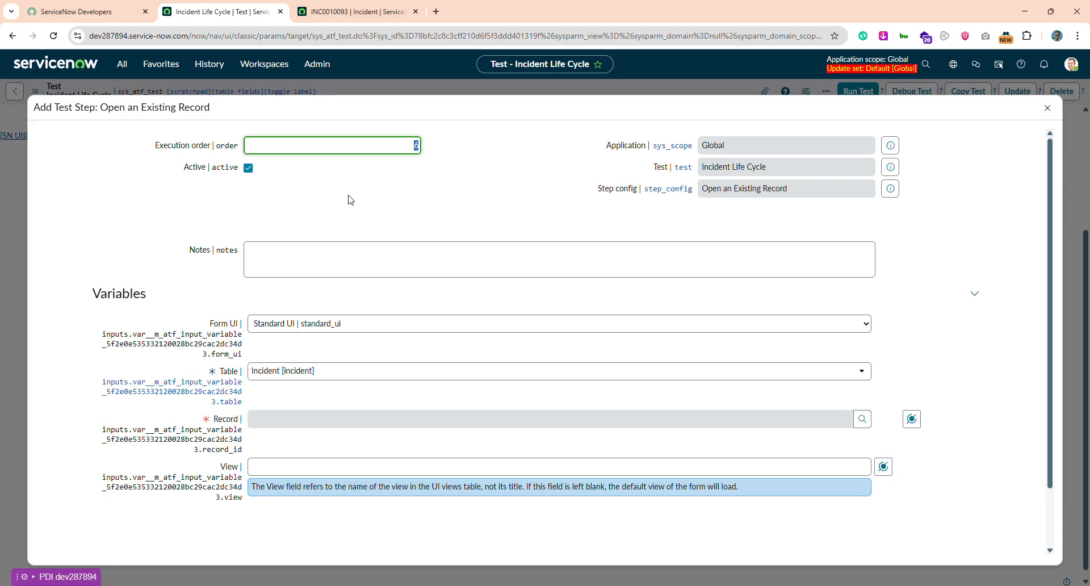
triple_click(159, 108)
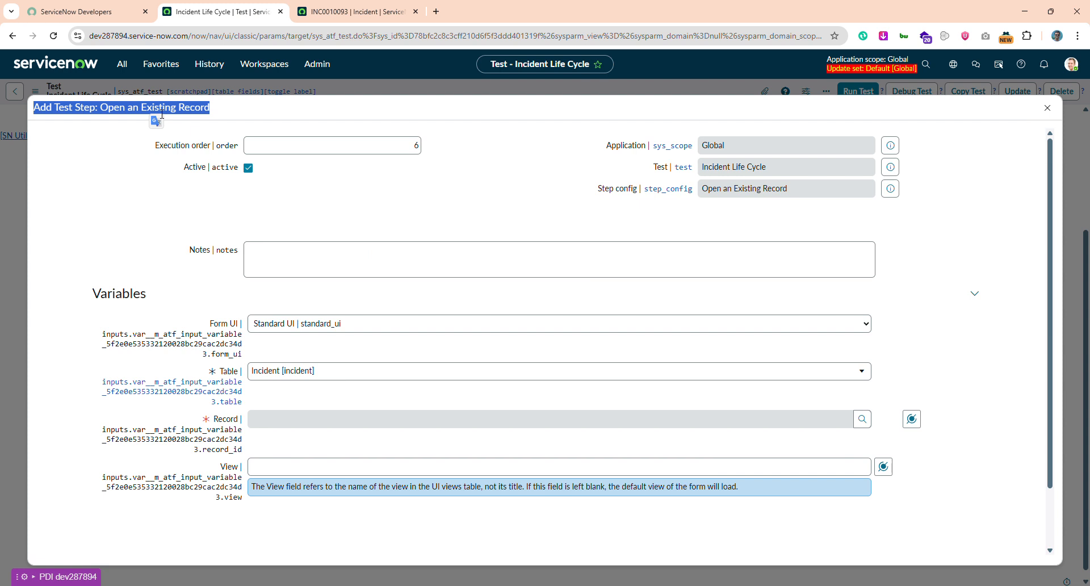
left_click(371, 397)
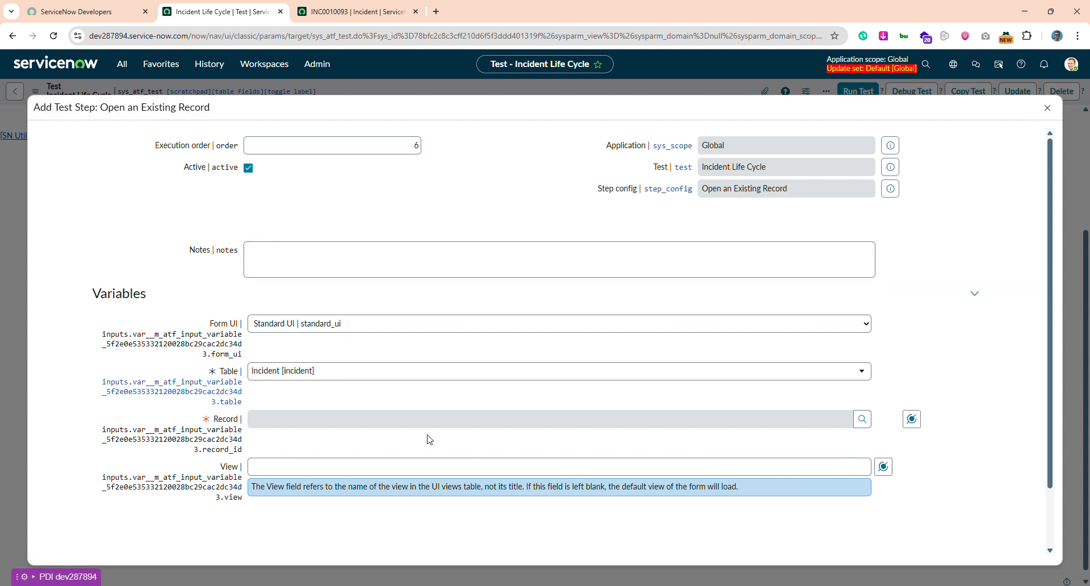
Step: Map the Record field to the Record output of Step 5: Click a UI Action and submit the test step
left_click(918, 426)
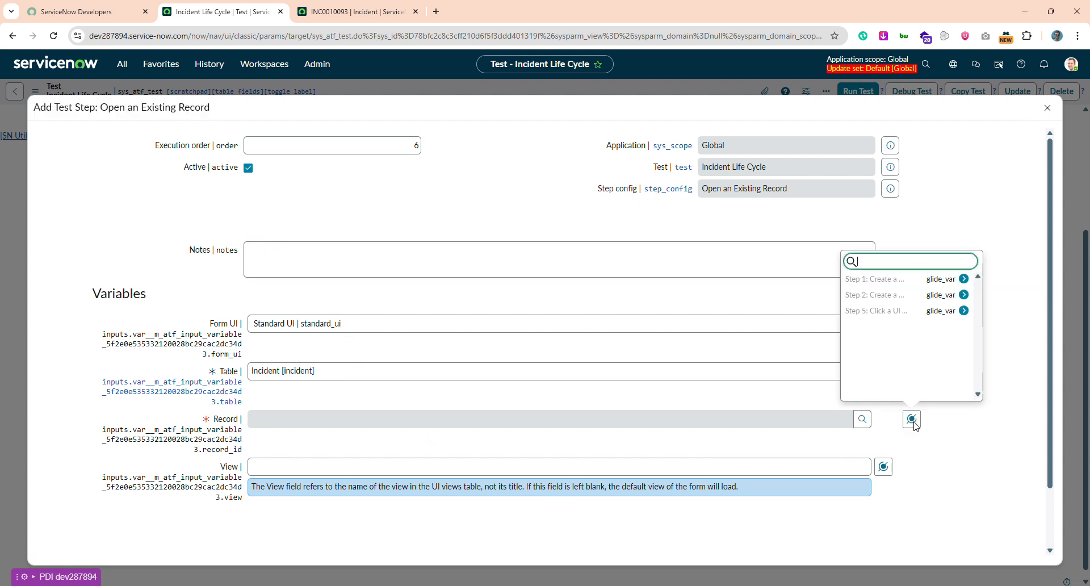
left_click(884, 313)
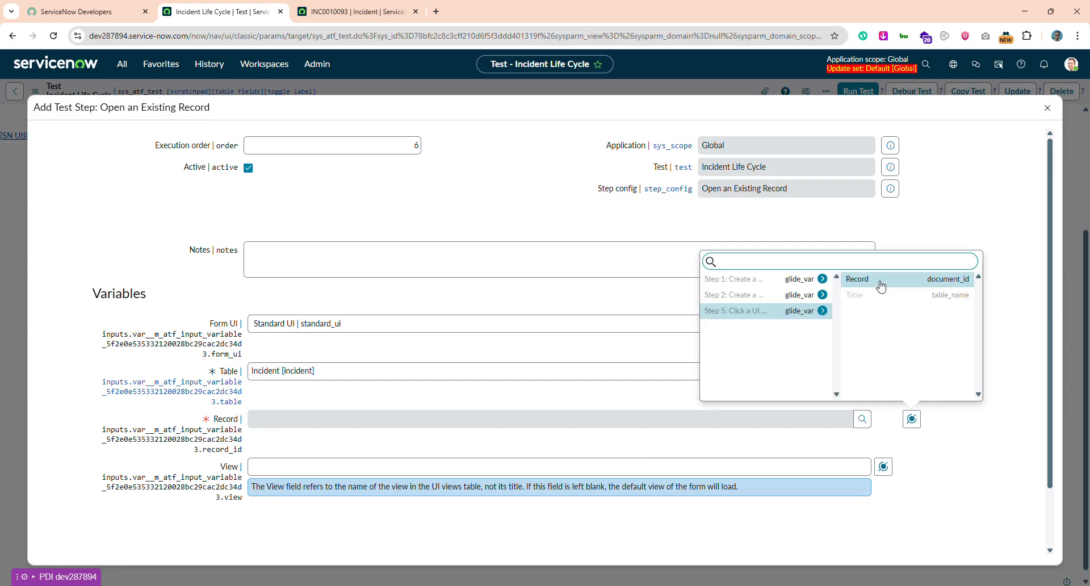
left_click(879, 284)
scroll(920, 396, "down", 2)
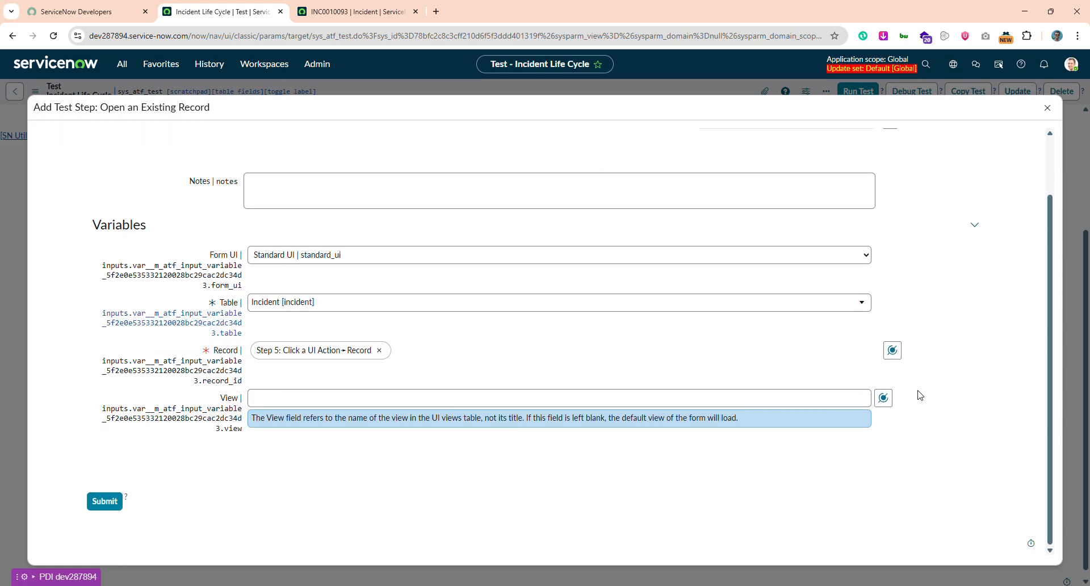
left_click(107, 507)
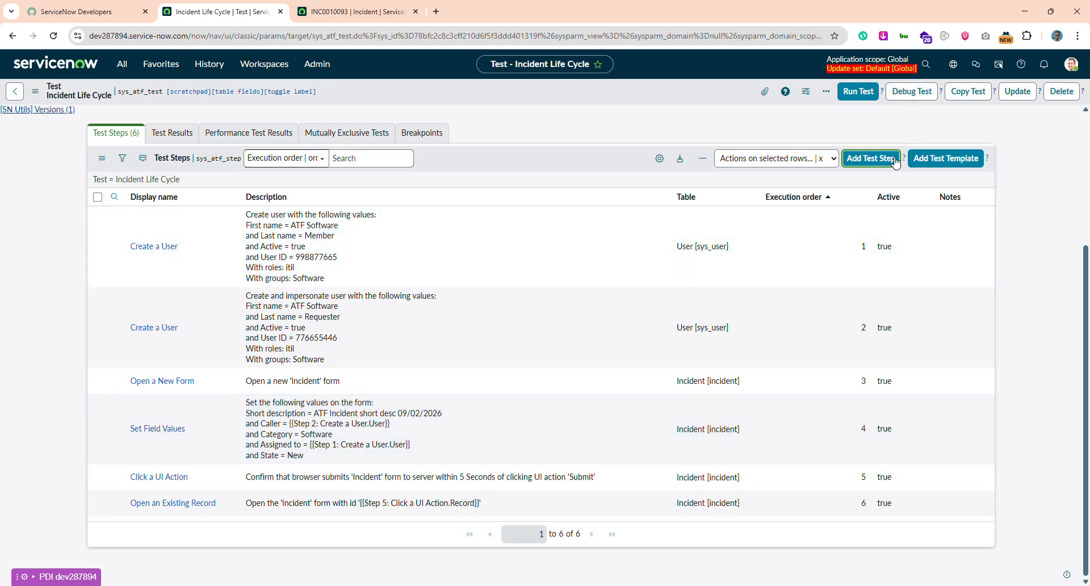
Step: Consult the fields of the open incident record and add a Field Values Validation form step to the test after Step 6
left_click(871, 158)
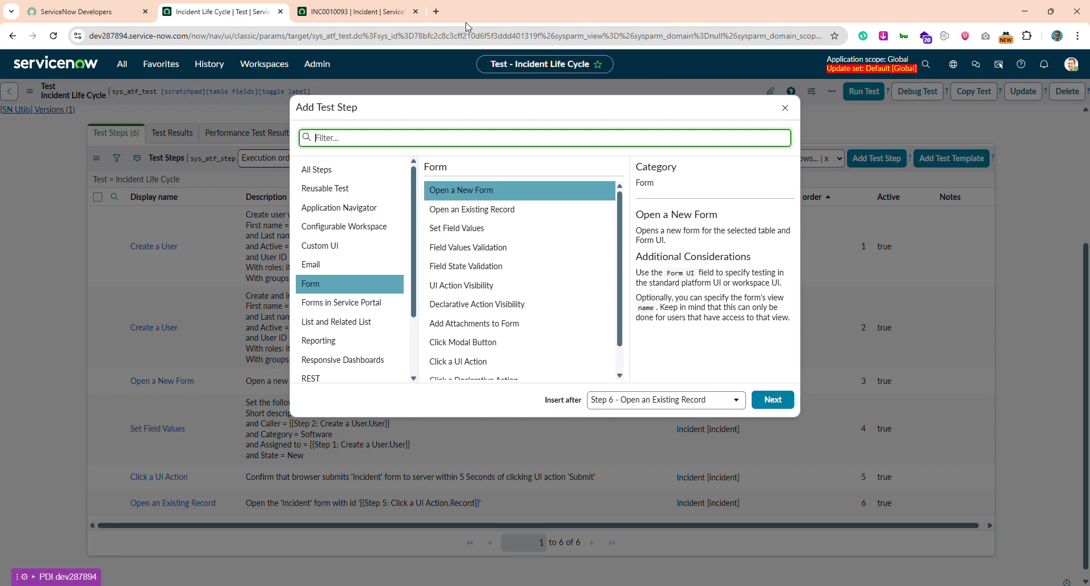
left_click(407, 8)
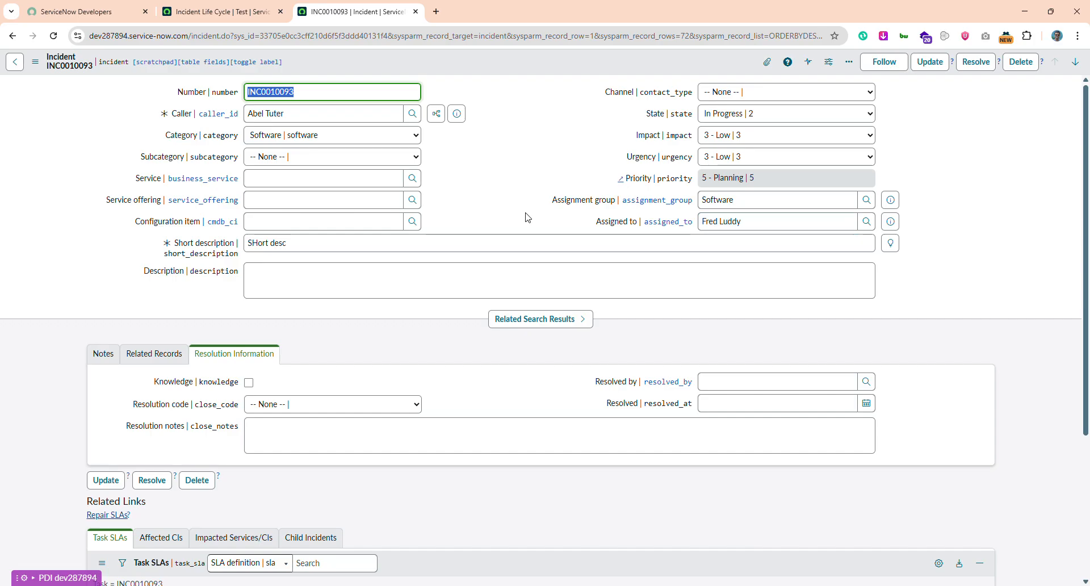
scroll(528, 217, "down", 1)
scroll(528, 218, "up", 3)
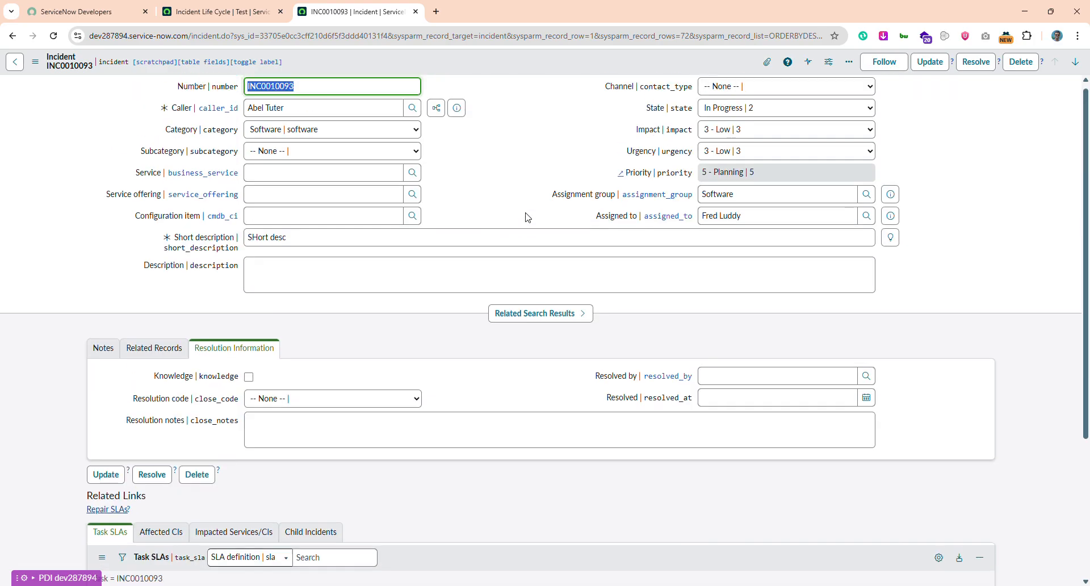
left_click(520, 155)
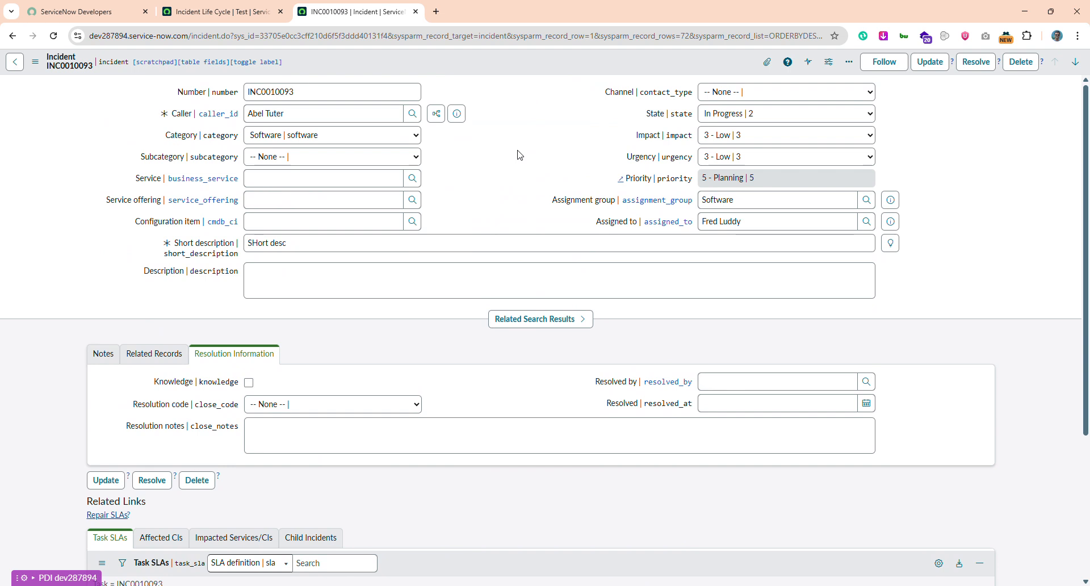
left_click(221, 12)
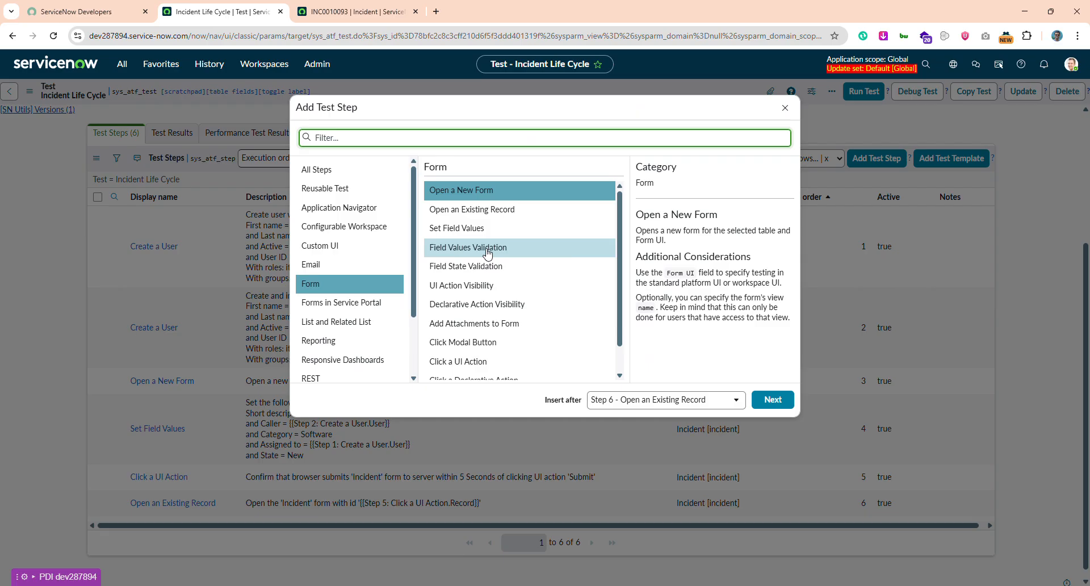
left_click(513, 255)
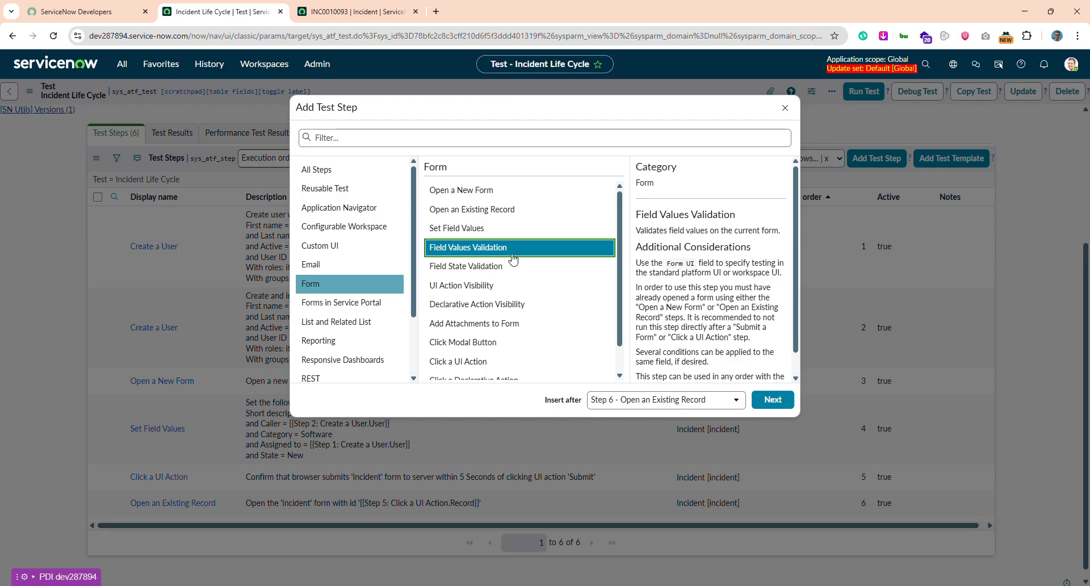
double_click(511, 257)
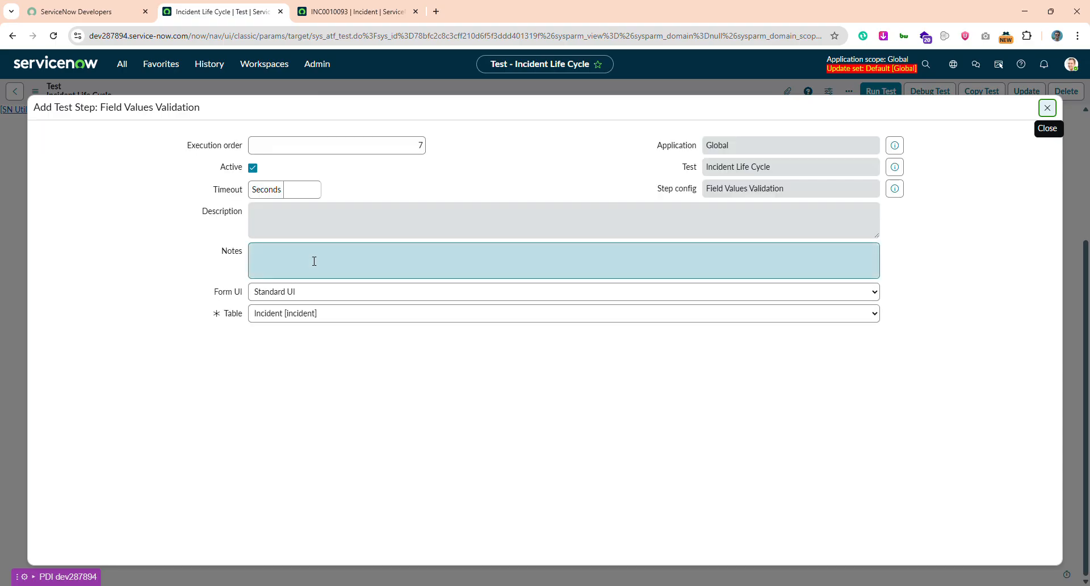
Step: Show the technical field names and set the condition Caller is the User output of Step 2: Create a User
double_click(147, 247)
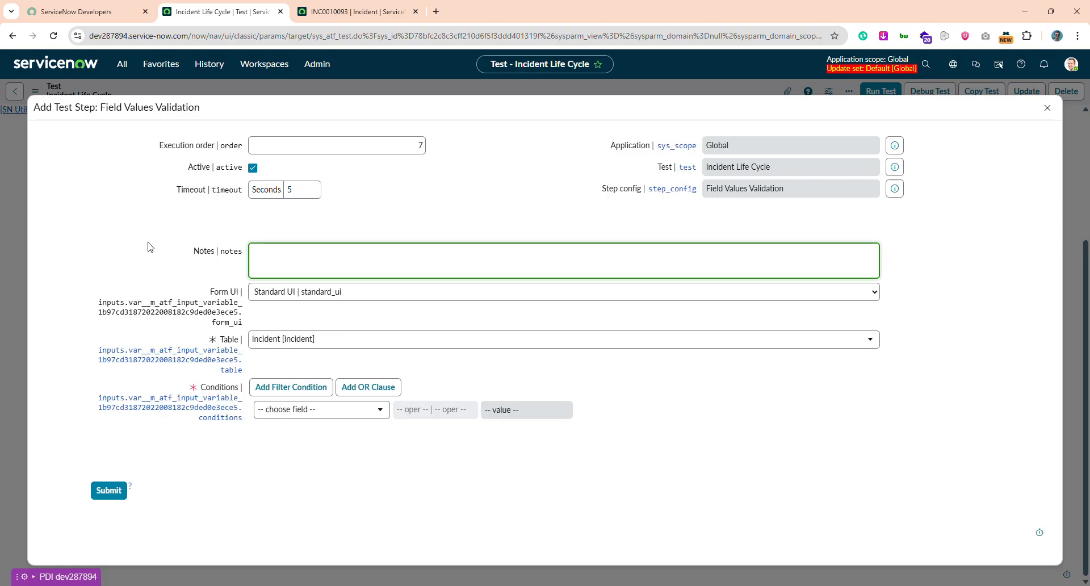
left_click(329, 413)
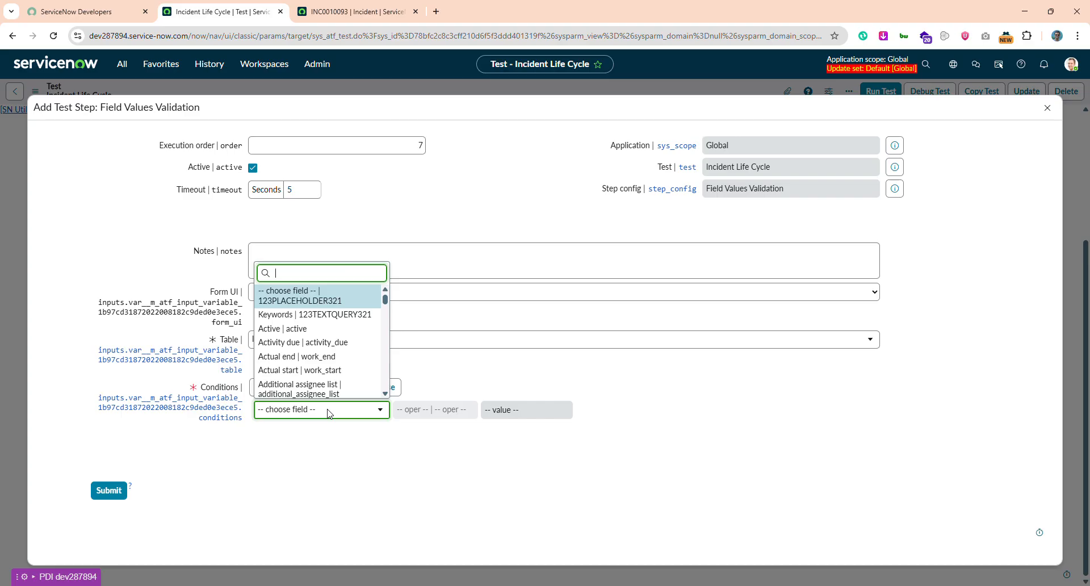
type("call")
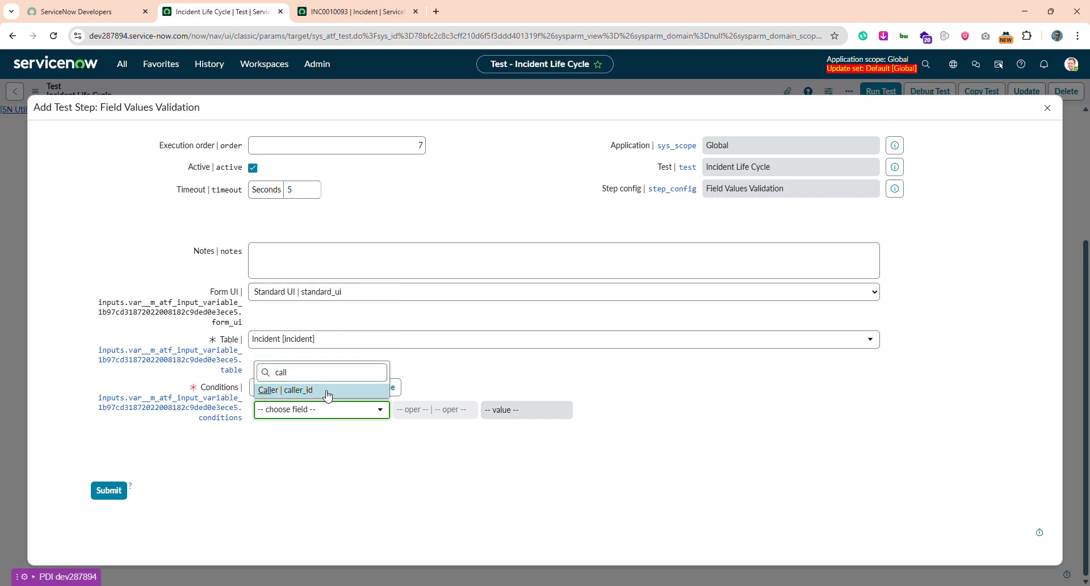
left_click(330, 394)
left_click(607, 411)
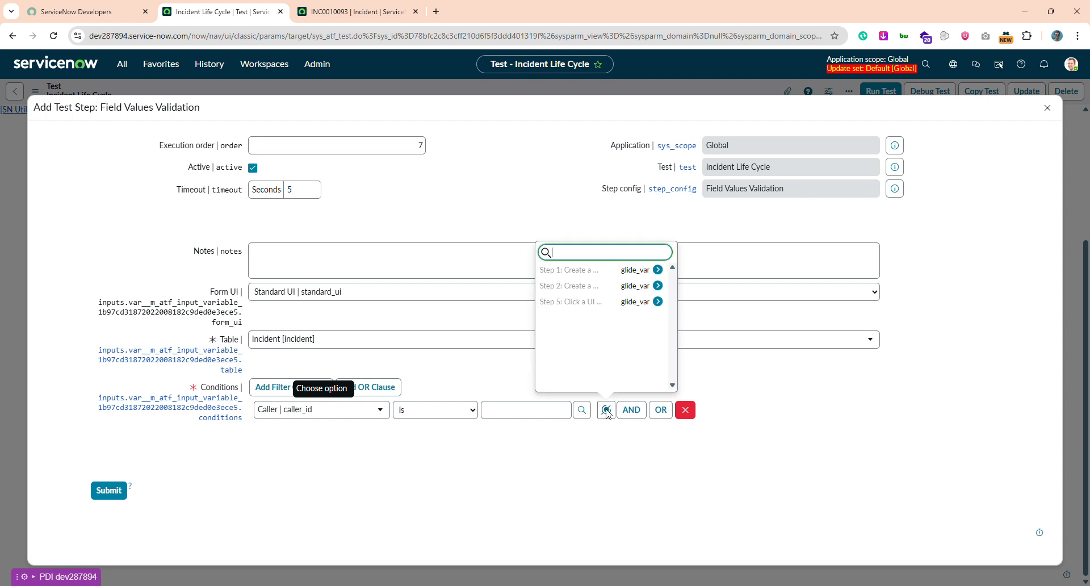
left_click(585, 286)
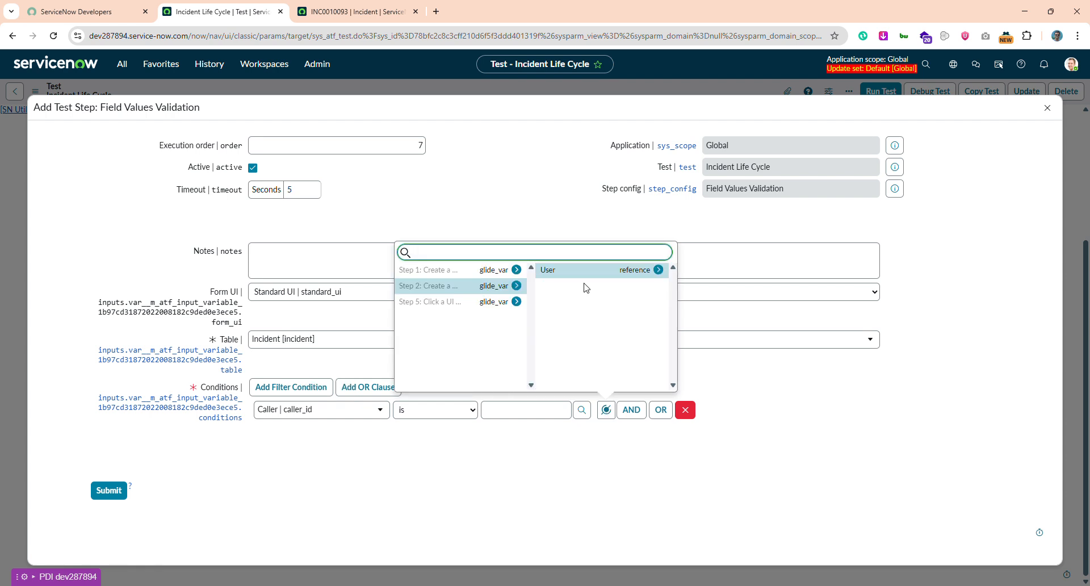
left_click(593, 273)
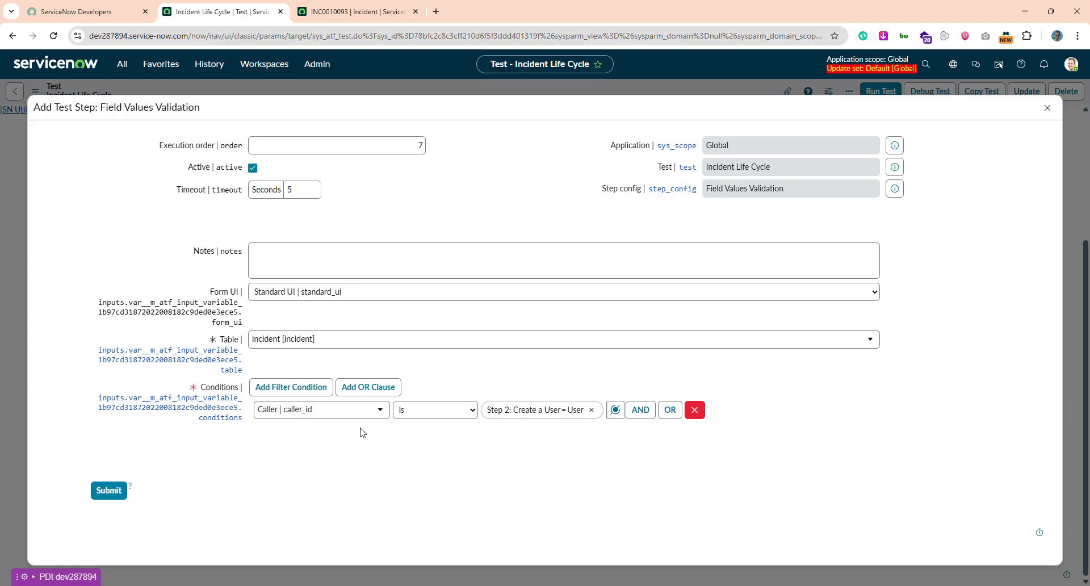
Step: Add a second condition, State is In Progress, and submit the Field Values Validation step
left_click(301, 387)
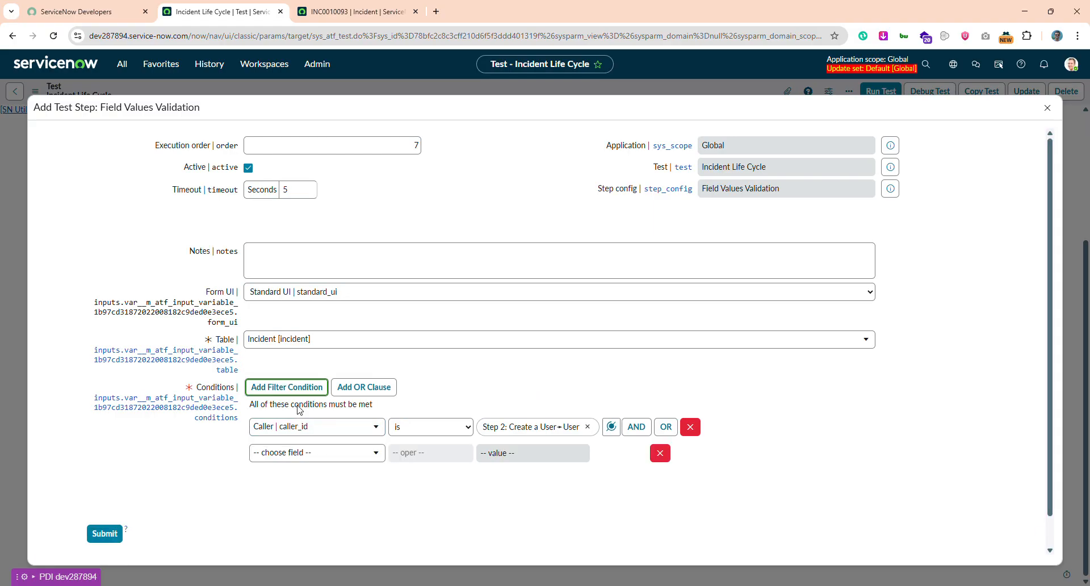
left_click(302, 455)
type("state")
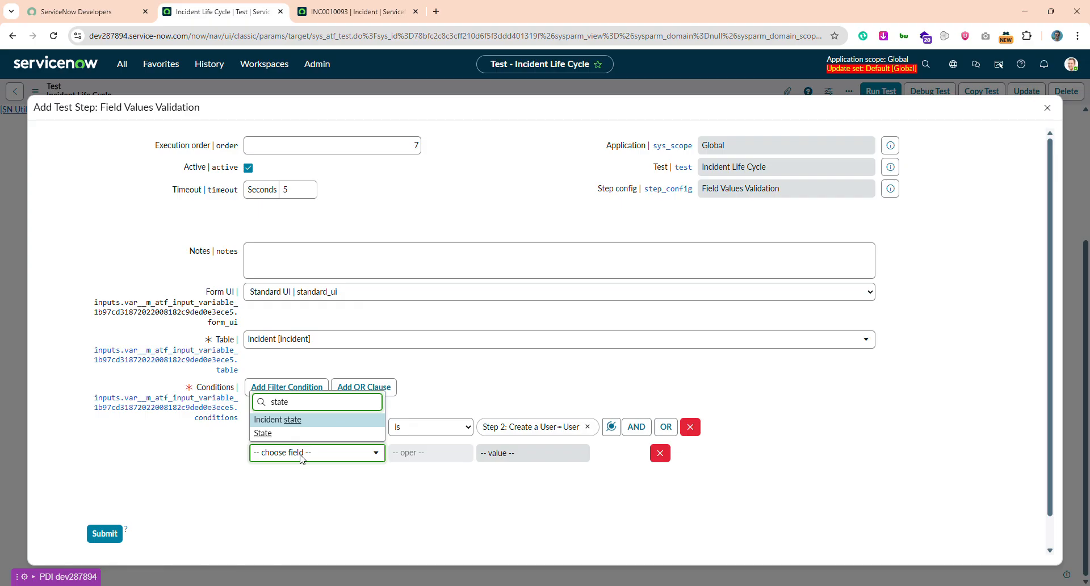
left_click(278, 433)
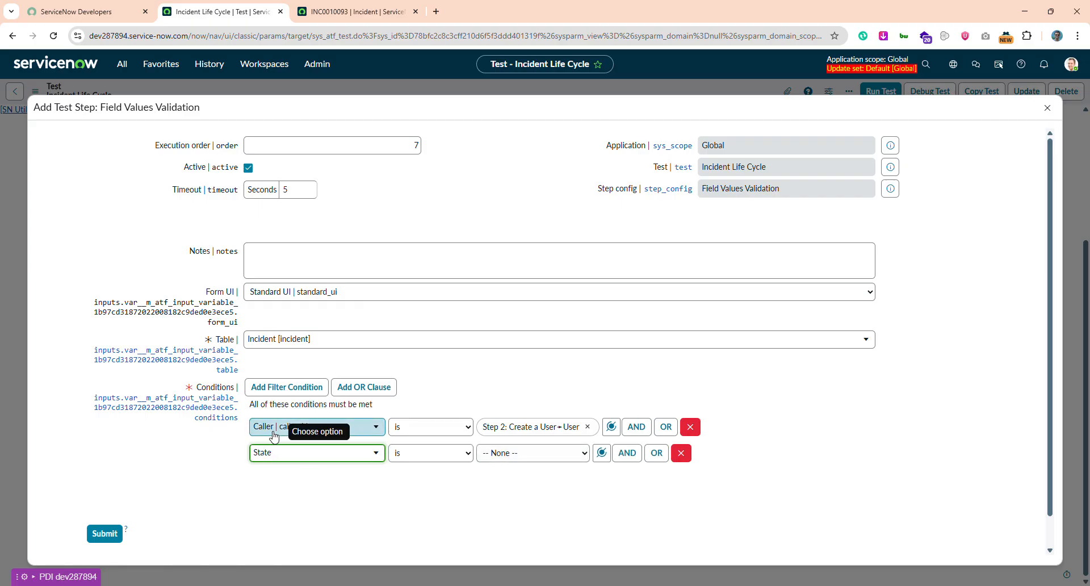
left_click(528, 454)
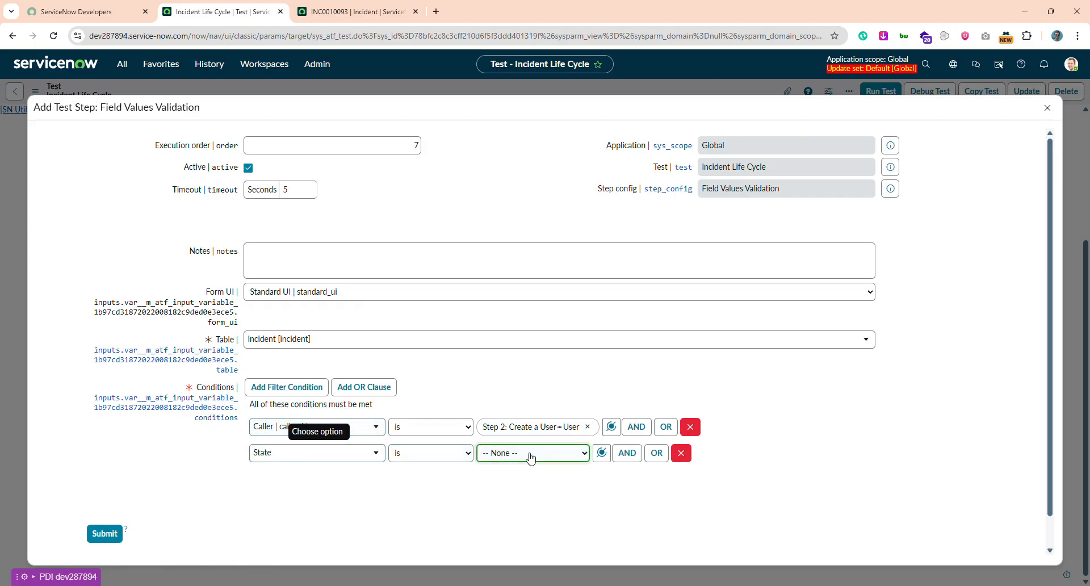
left_click(513, 502)
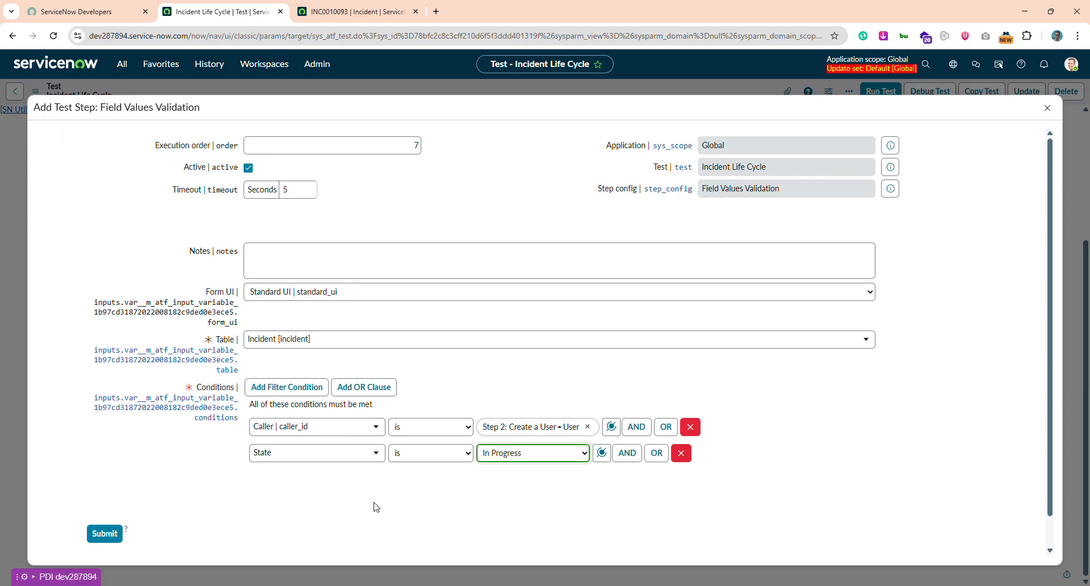
scroll(443, 505, "down", 1)
left_click(308, 483)
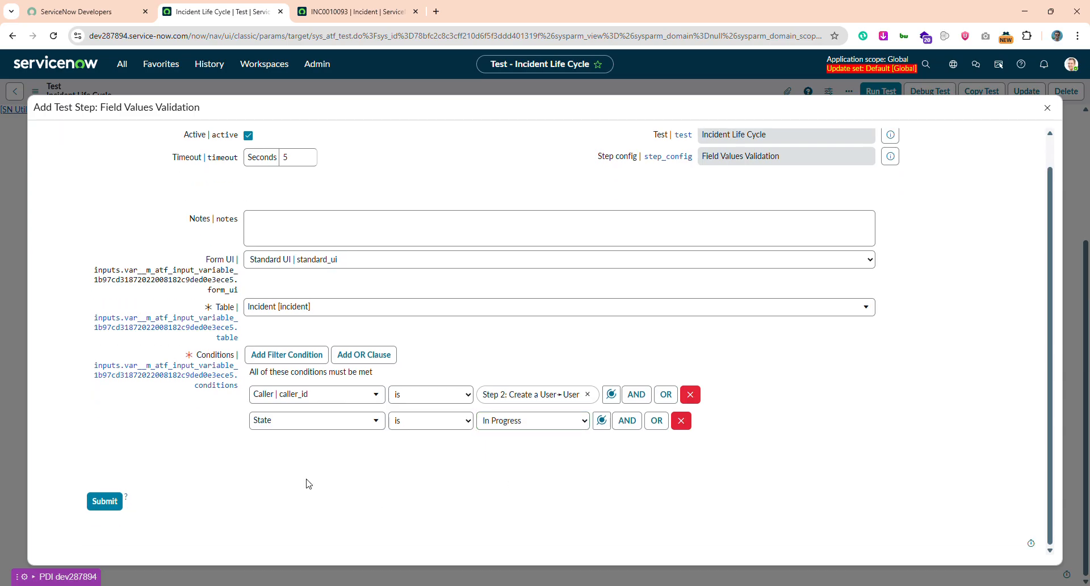
left_click(113, 500)
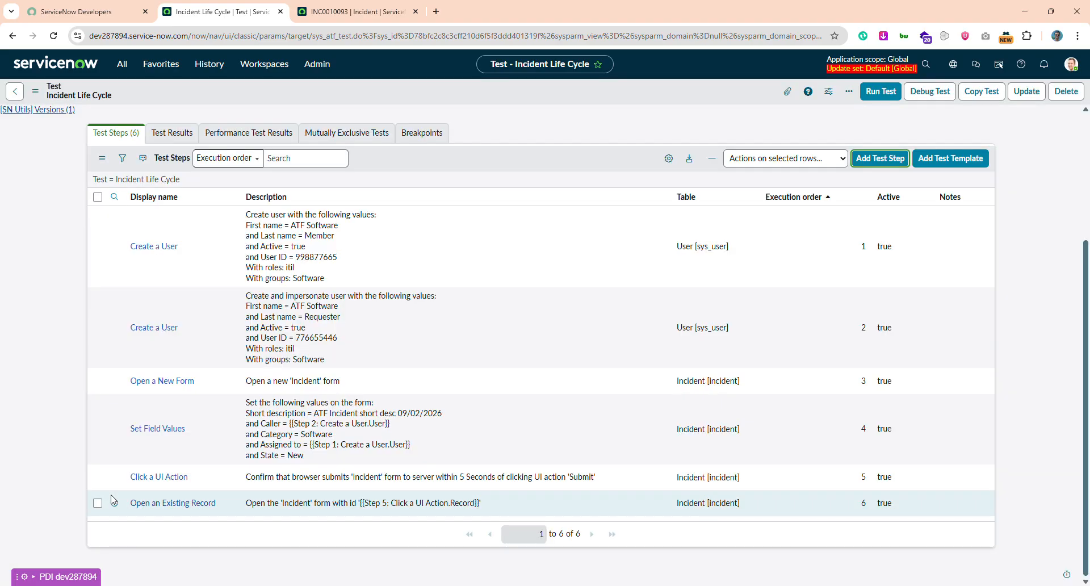
Step: Review the test step list and add an Impersonate step to the test after Step 7
scroll(112, 500, "down", 1)
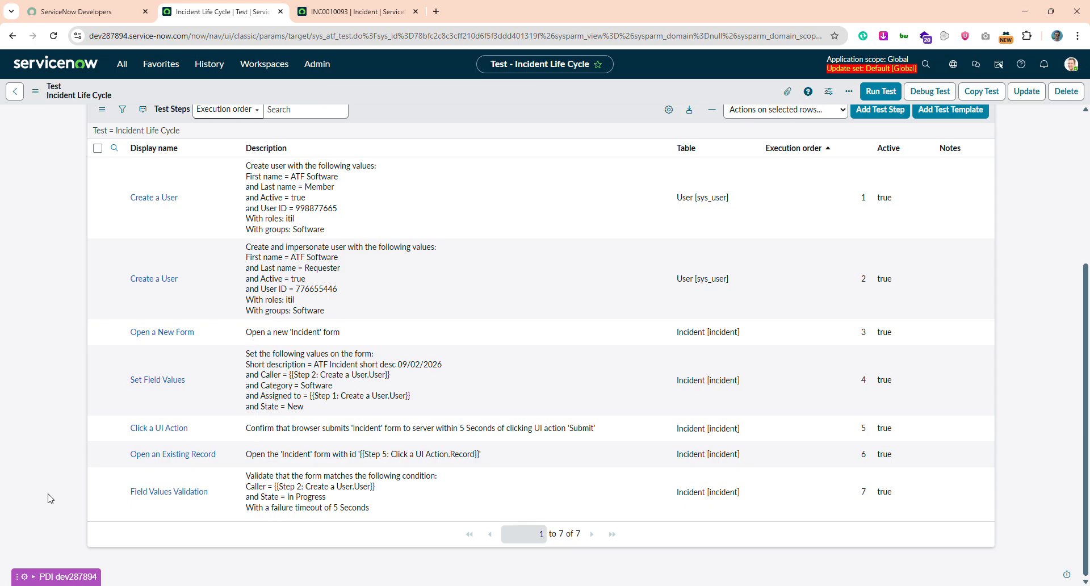
scroll(823, 251, "up", 1)
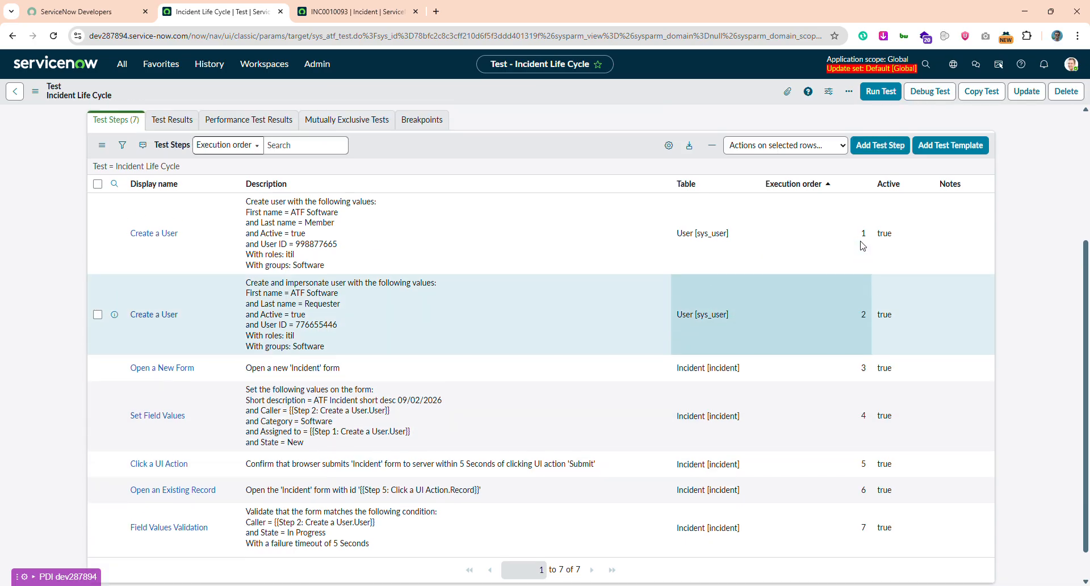
scroll(844, 259, "down", 1)
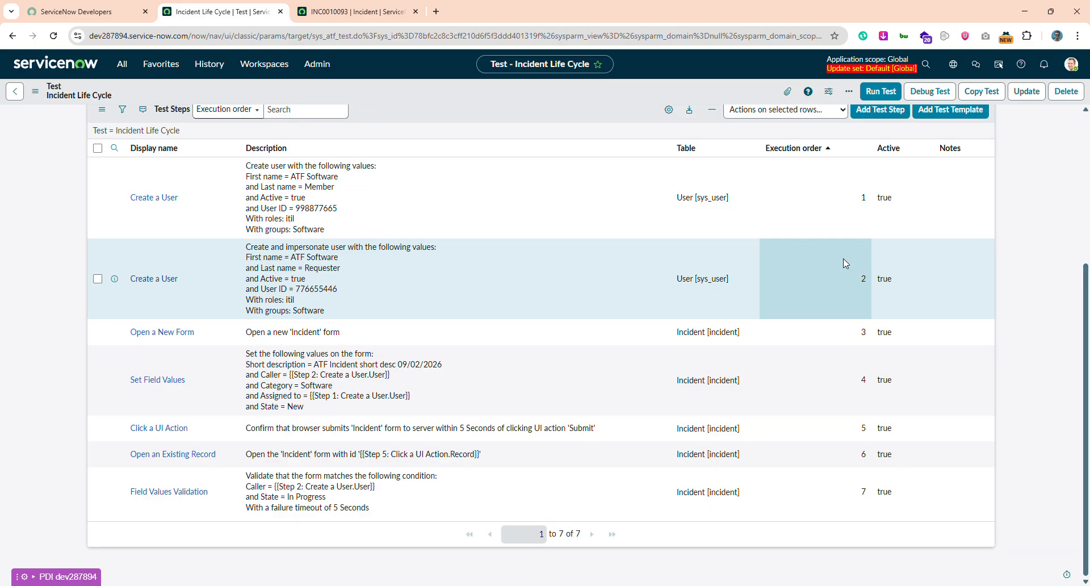
scroll(888, 186, "up", 1)
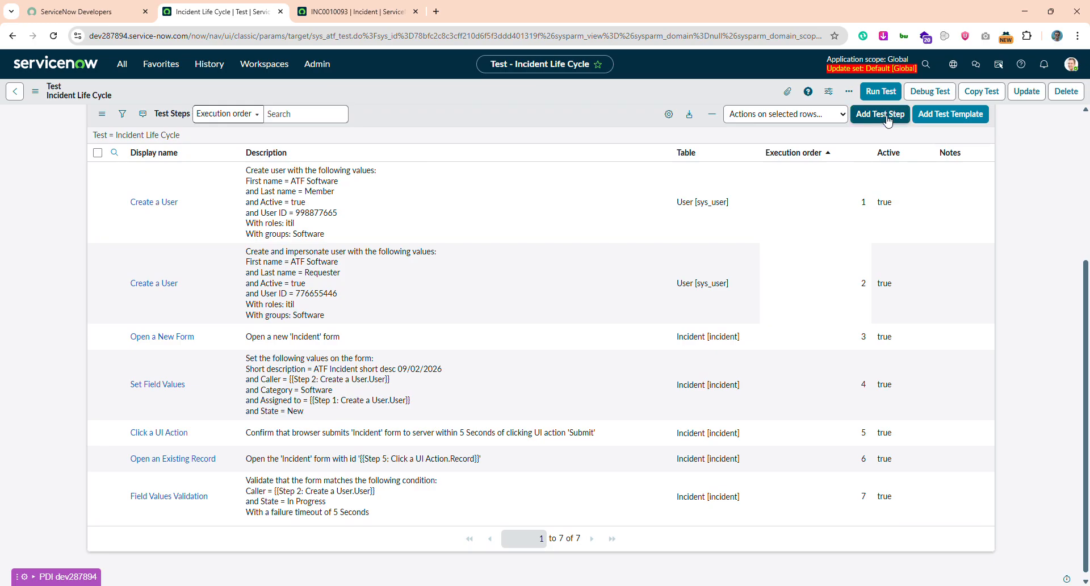
left_click(886, 116)
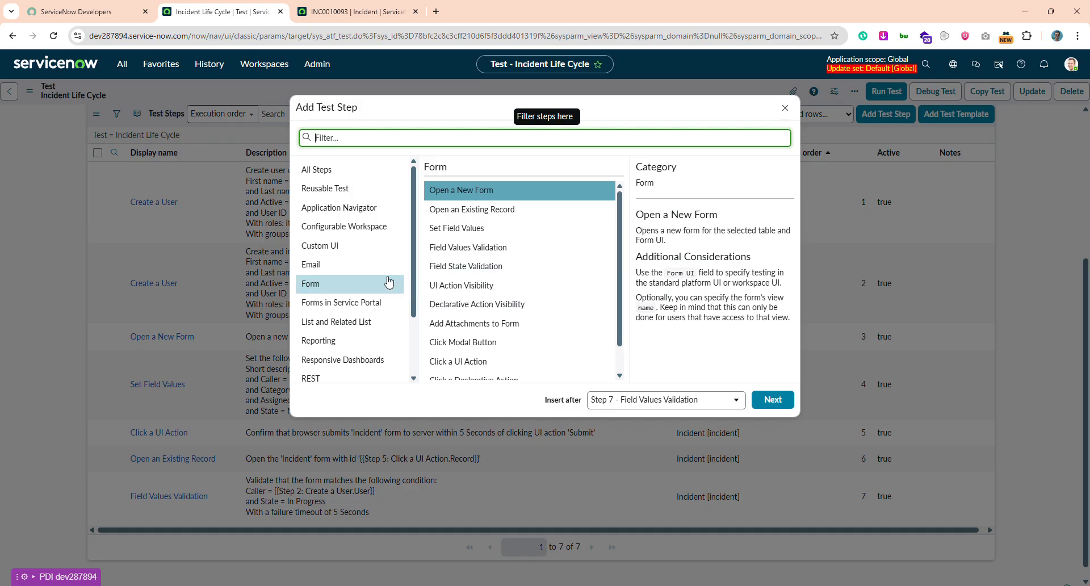
left_click(352, 170)
left_click(471, 214)
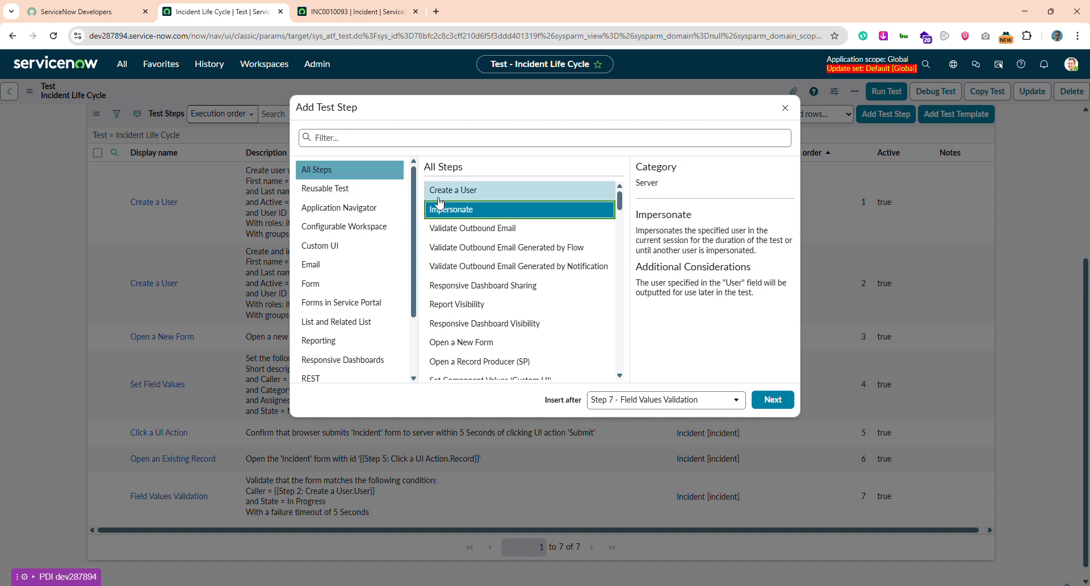
double_click(476, 214)
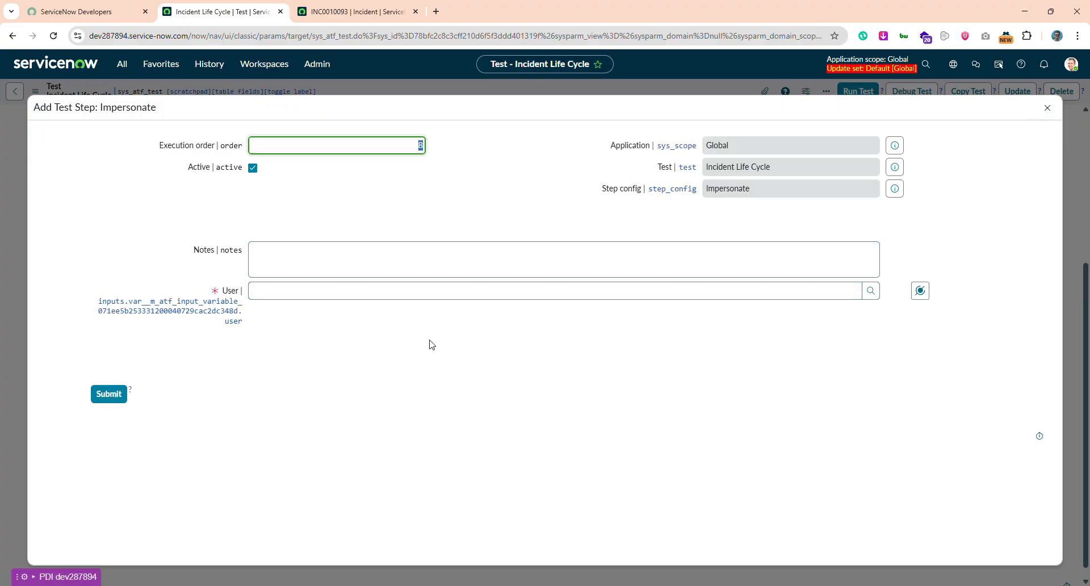
Step: Map the User field to the User output of Step 1: Create a User and submit the Impersonate step
left_click(920, 291)
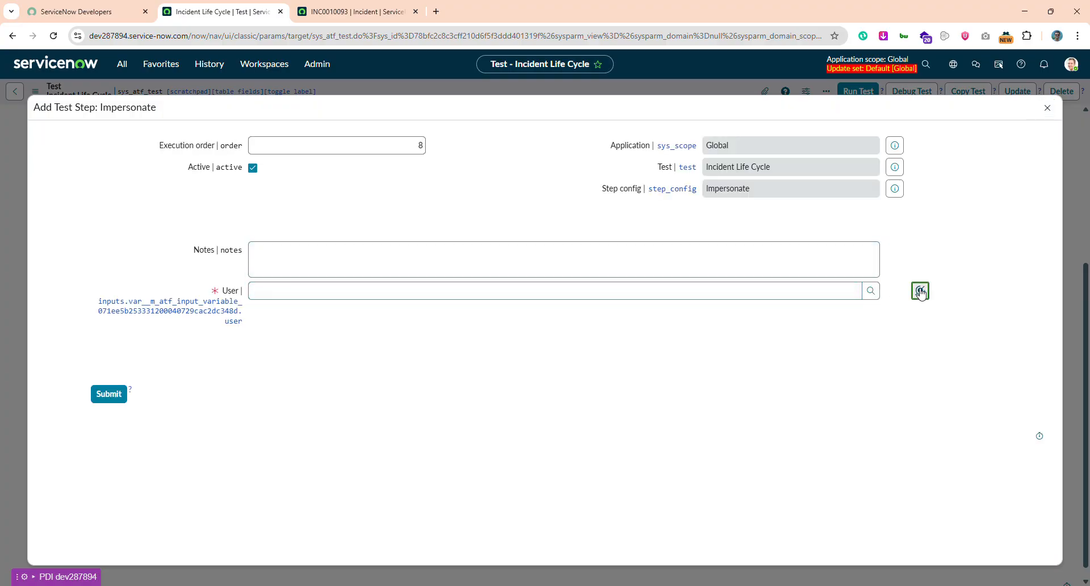
left_click(892, 338)
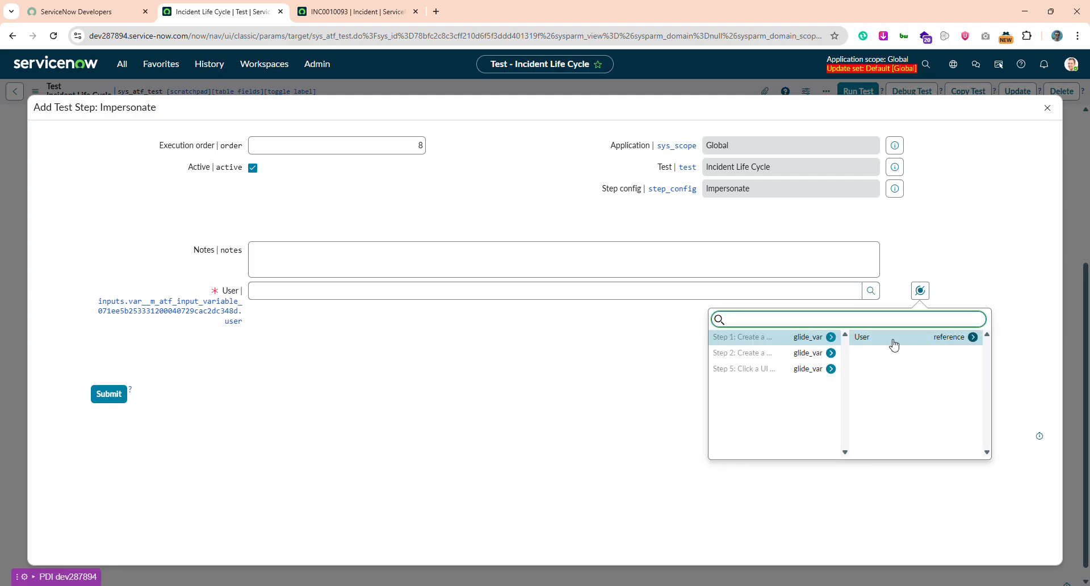
left_click(885, 341)
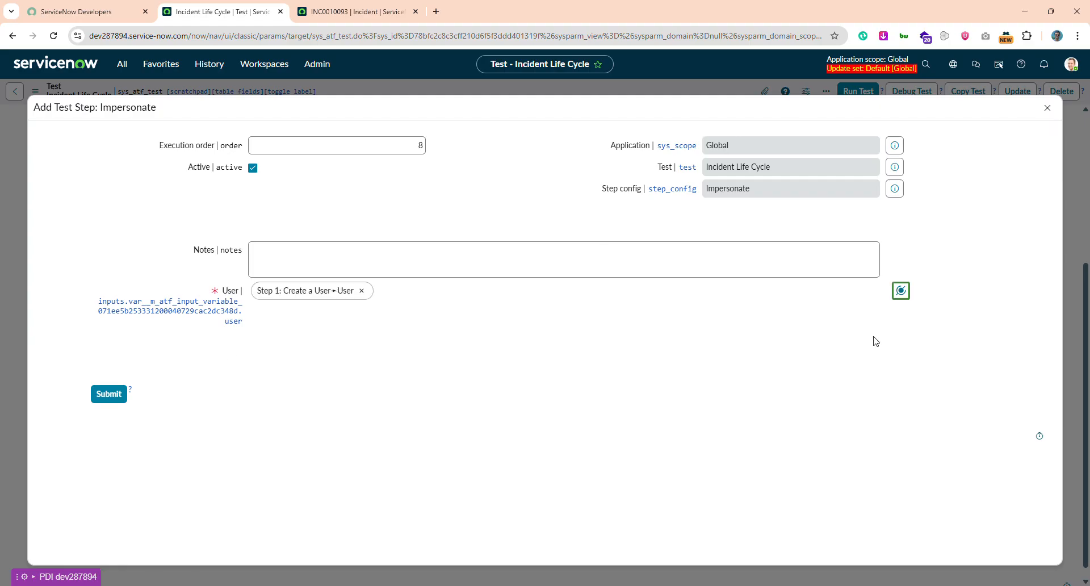
left_click(108, 393)
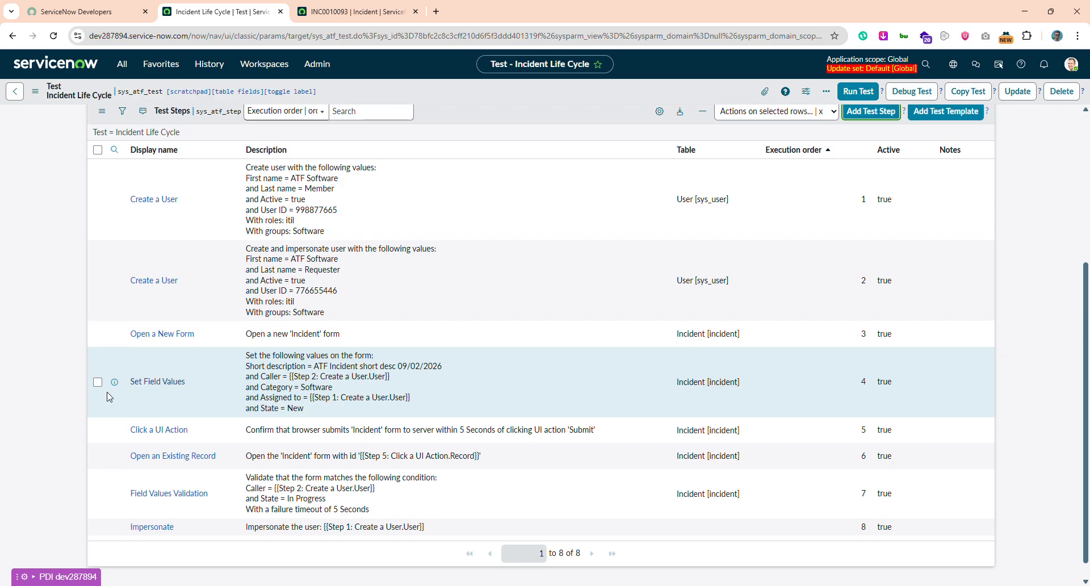
Step: Add an Open an Existing Record step from the Form category to the test after Step 8
scroll(147, 432, "down", 1)
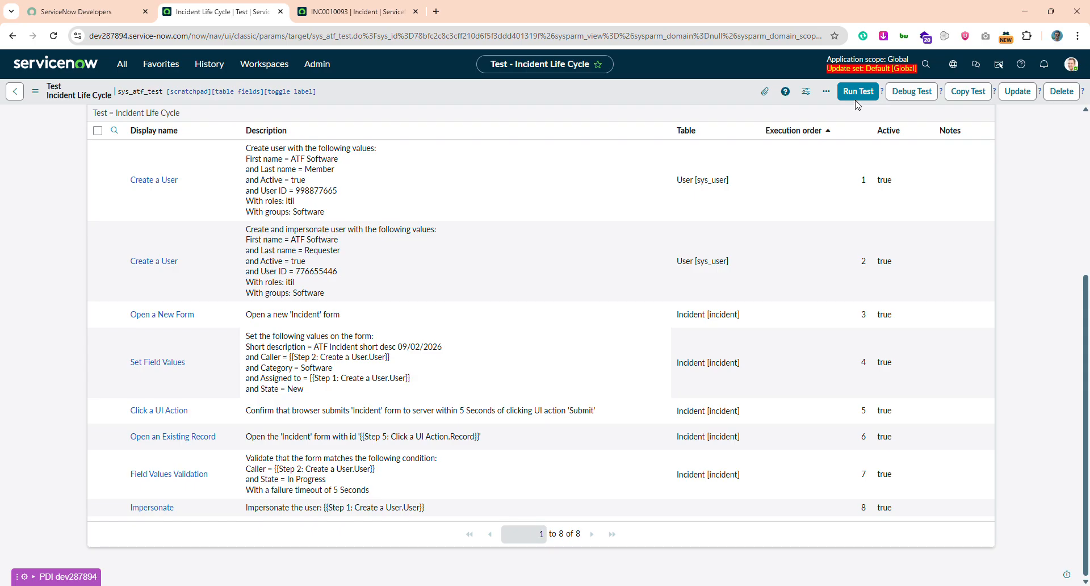
scroll(872, 137, "up", 1)
left_click(872, 138)
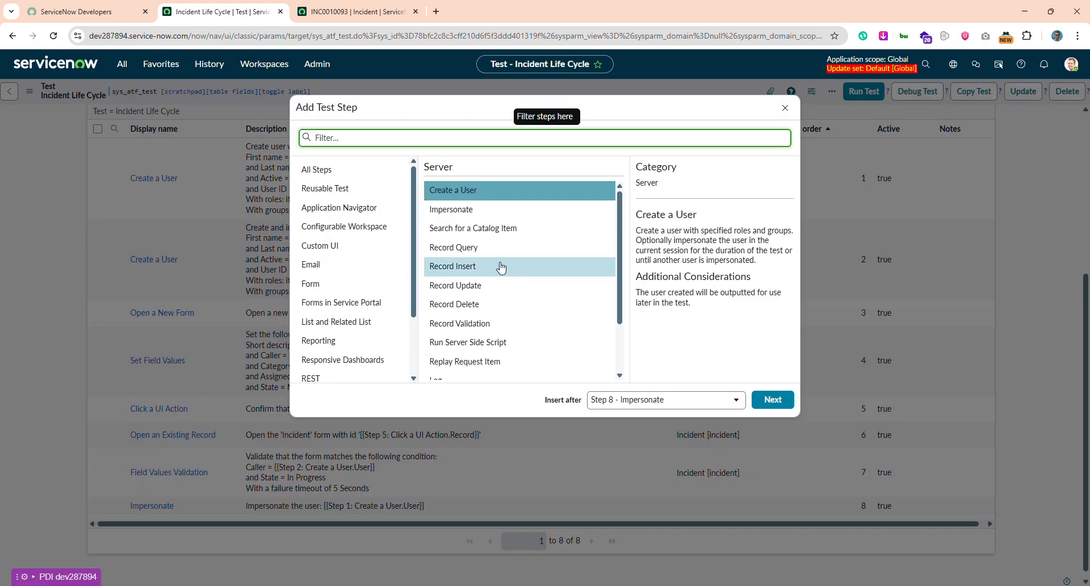
left_click(341, 285)
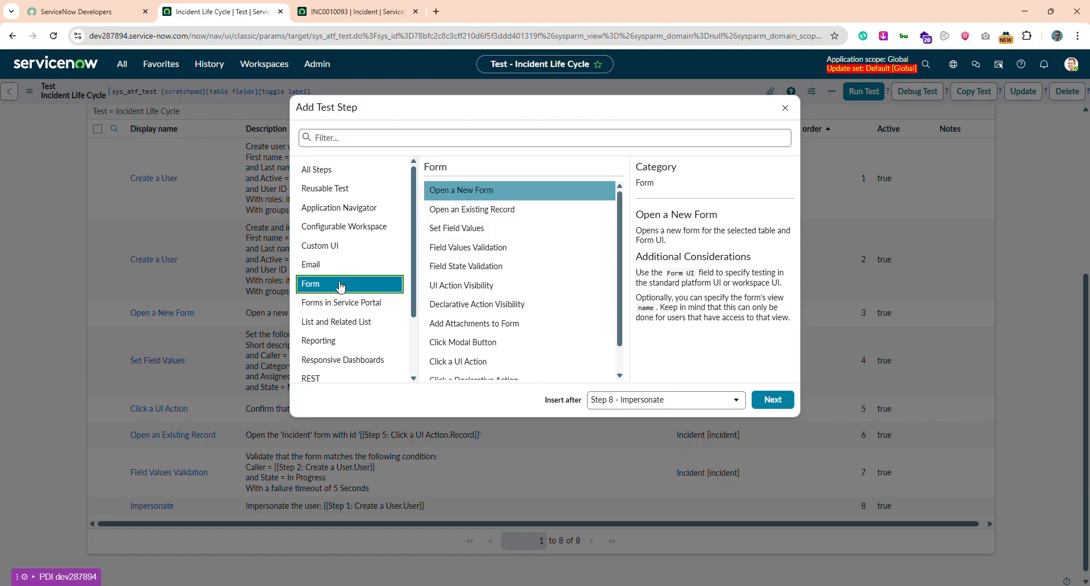
left_click(470, 211)
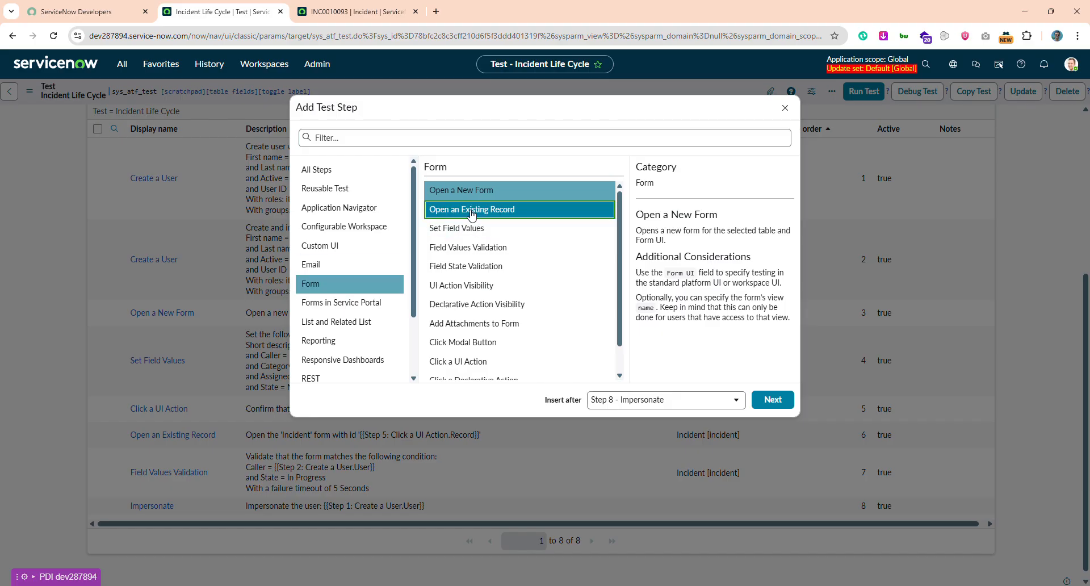
double_click(469, 211)
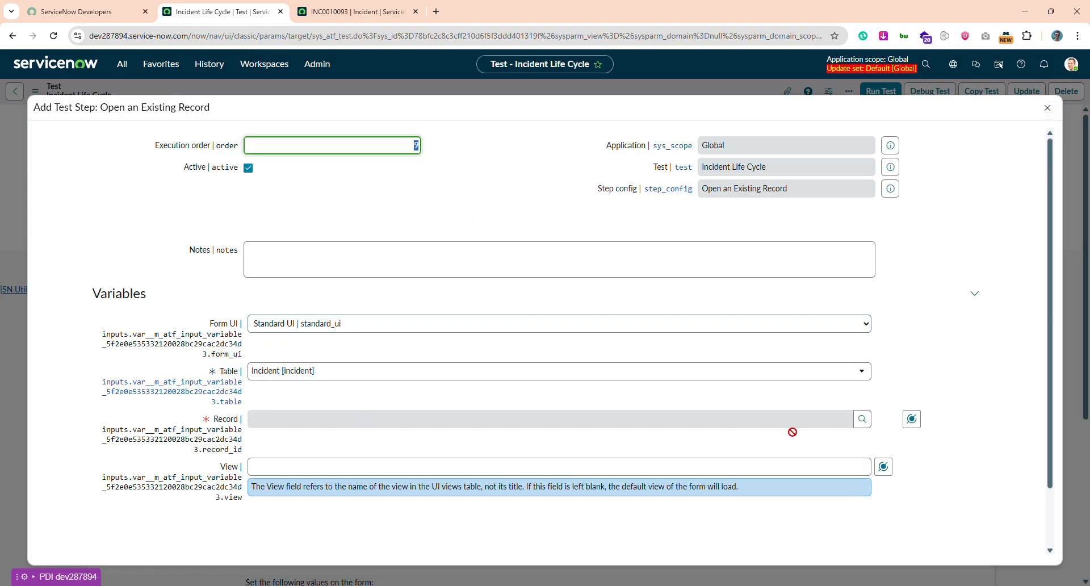
Step: Map the Record field to the Record output of Step 5: Click a UI Action and submit the Open an Existing Record step
left_click(912, 419)
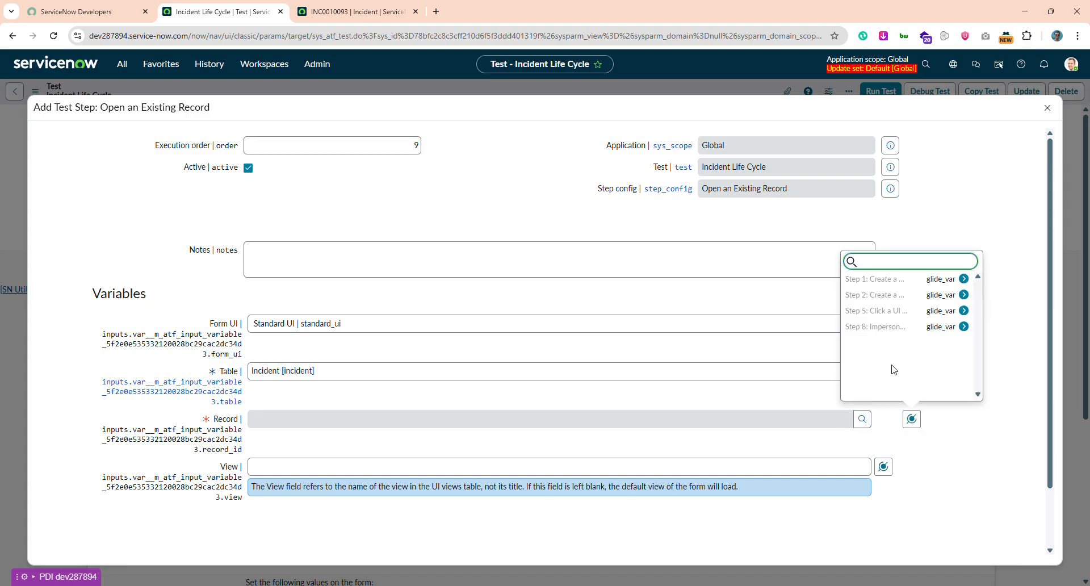
left_click(893, 319)
left_click(888, 283)
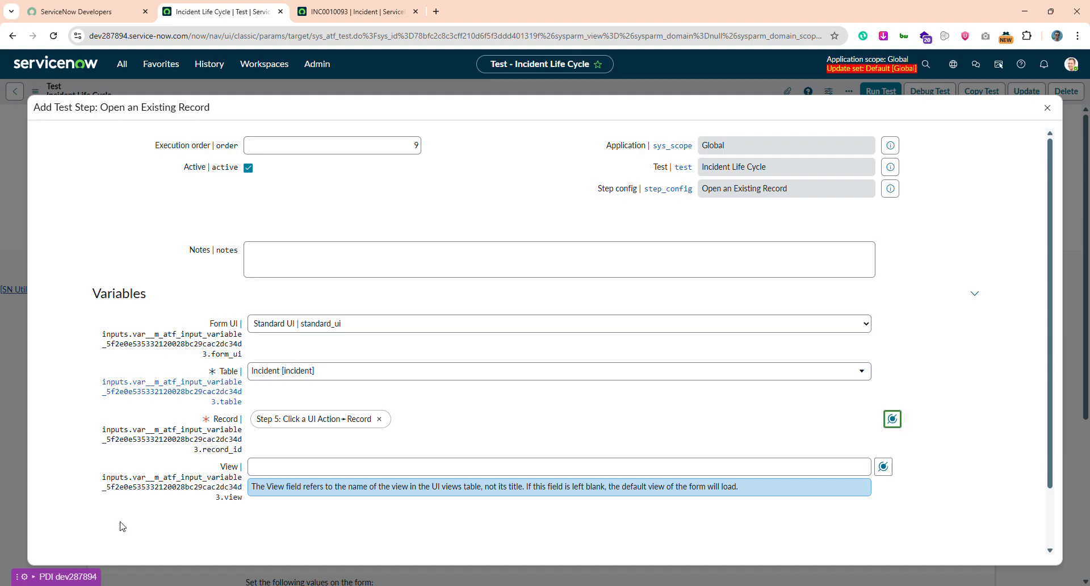
scroll(113, 531, "down", 1)
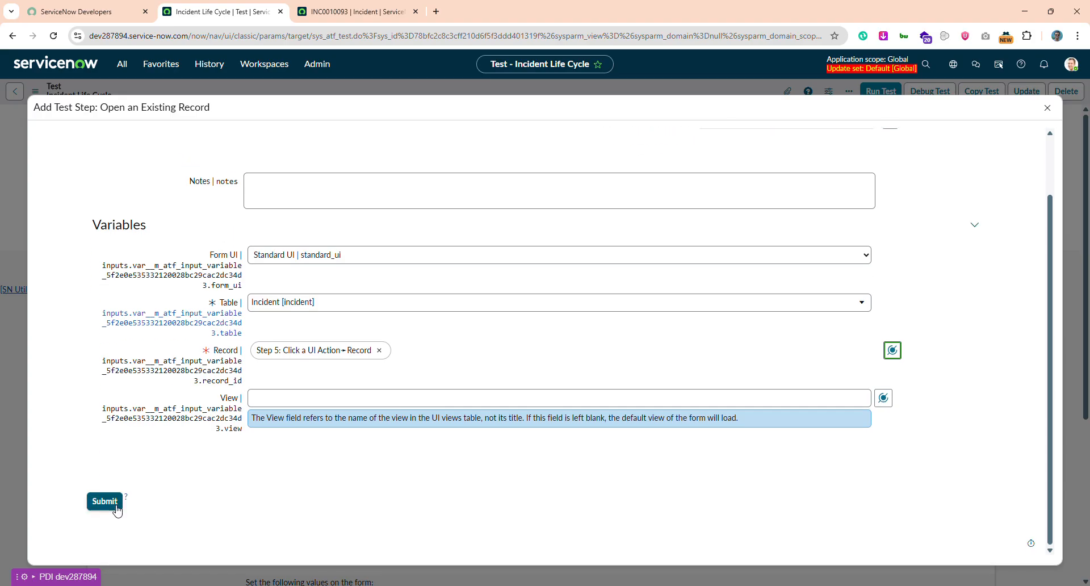
left_click(108, 500)
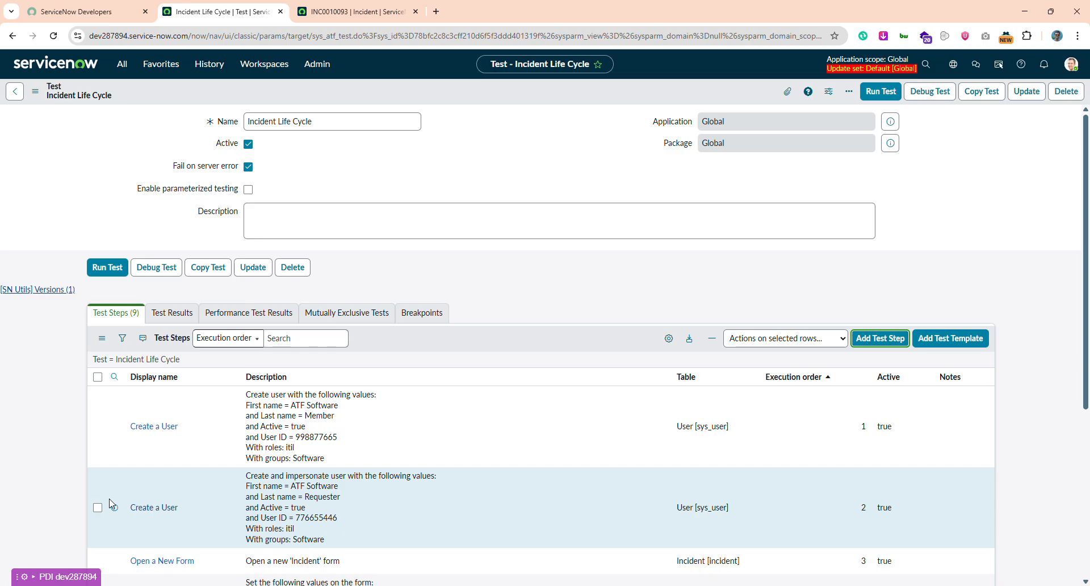
Step: Review the test step list and add a Set Field Values step from the Form category after Step 9
scroll(112, 503, "down", 5)
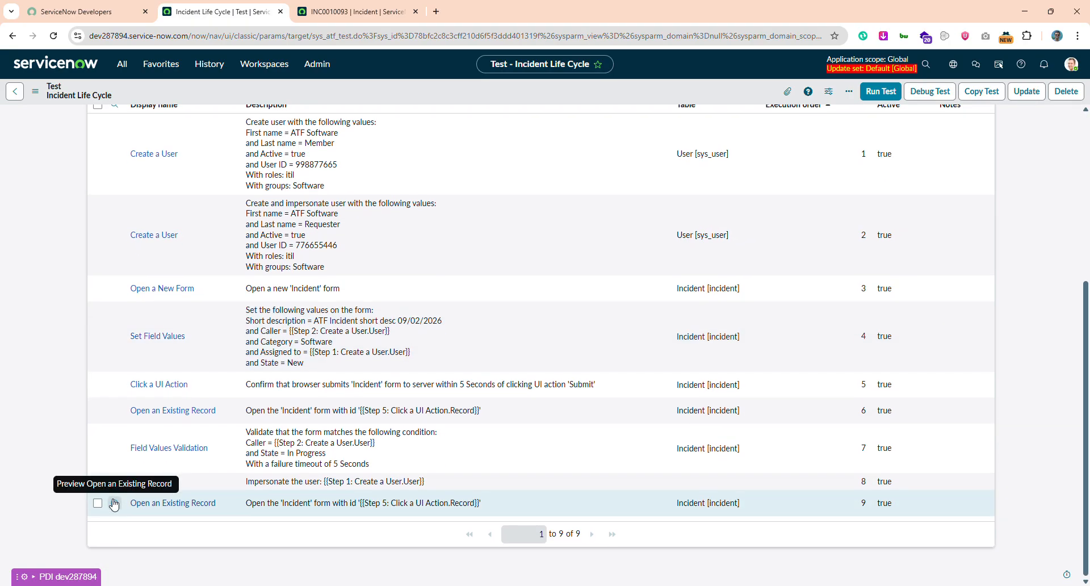
scroll(415, 381, "up", 1)
scroll(416, 382, "up", 1)
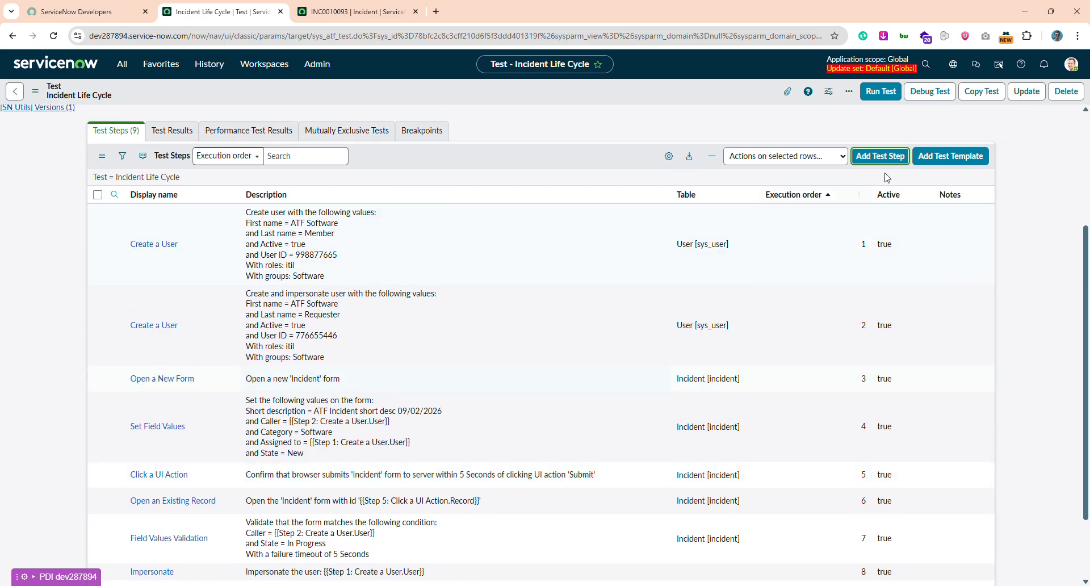
left_click(892, 156)
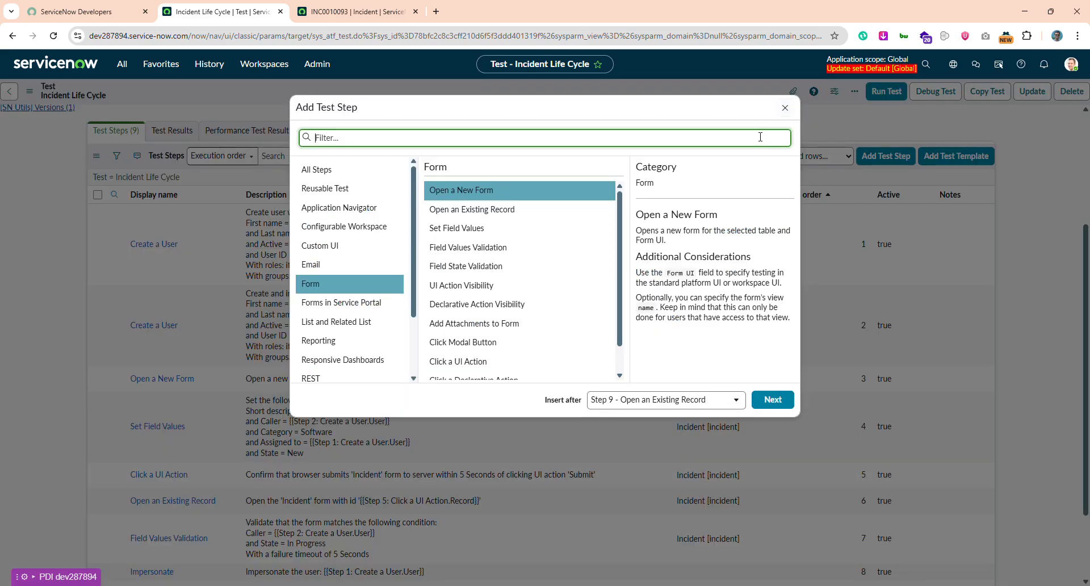
left_click(498, 230)
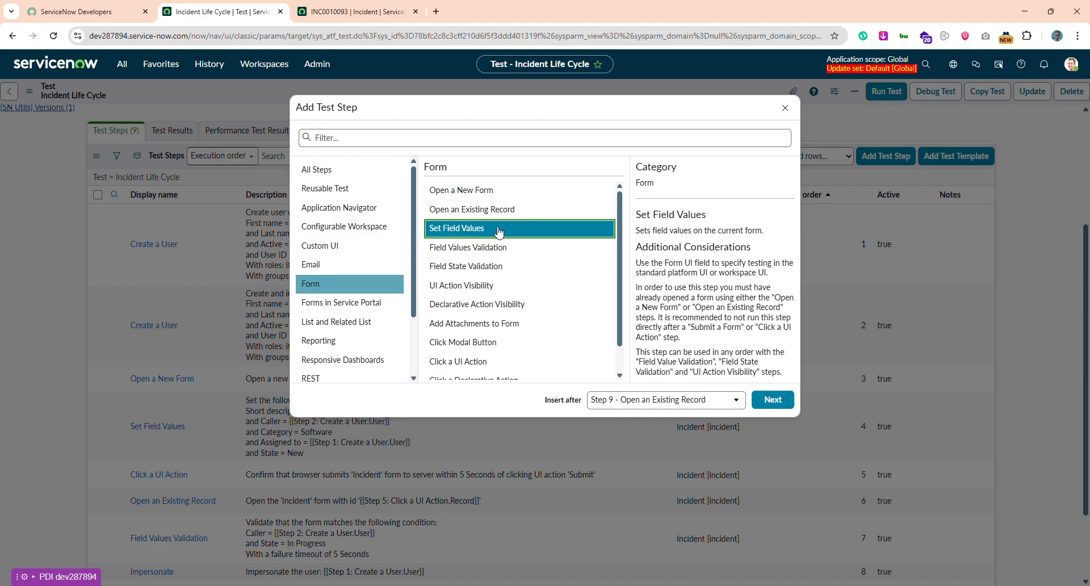
double_click(498, 230)
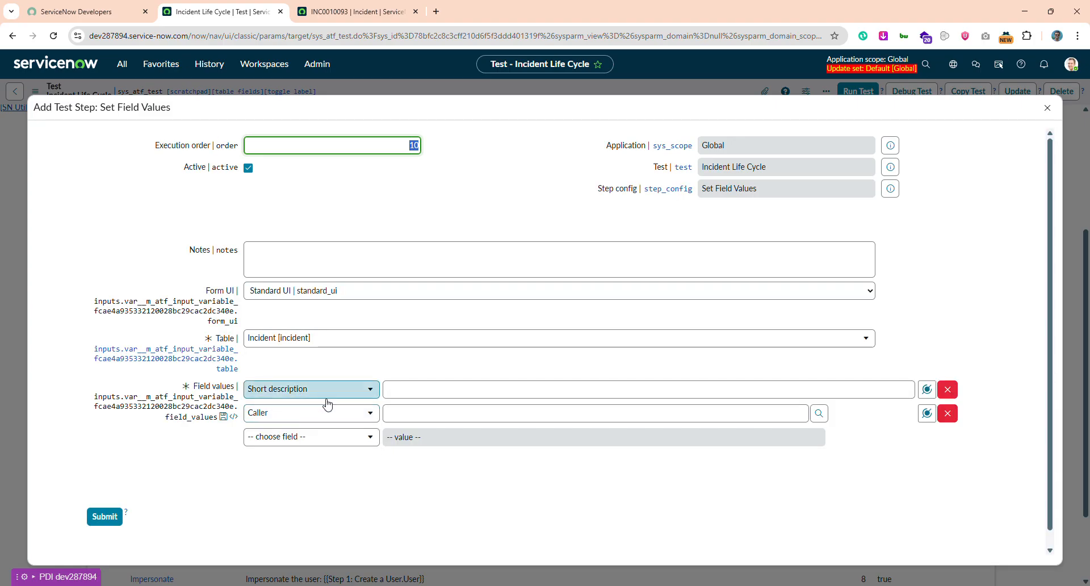
Step: Change the first field value row to Description and set it to "ATF test description"
left_click(346, 393)
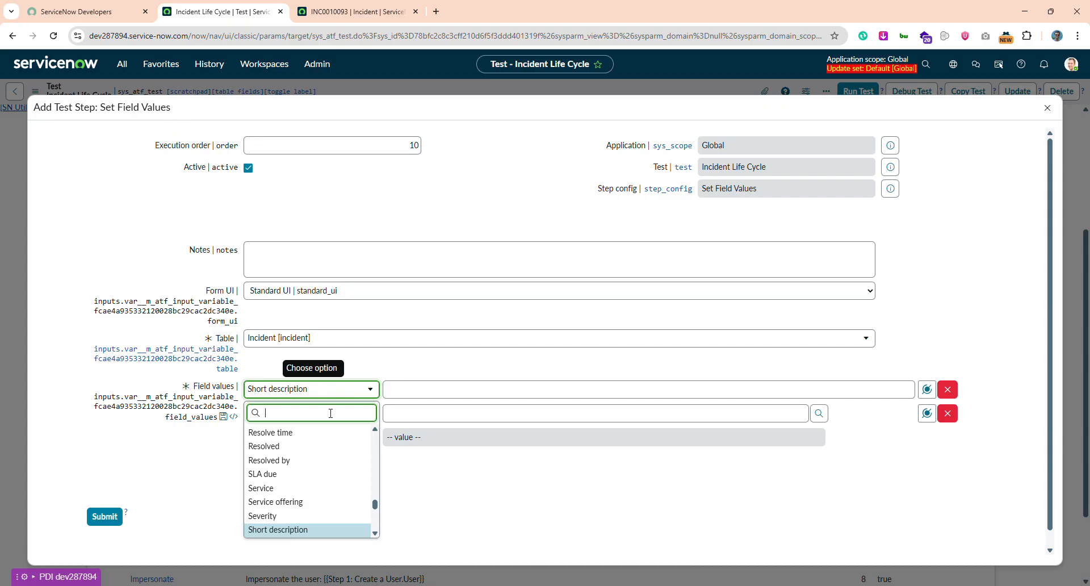
scroll(318, 486, "up", 2)
scroll(322, 487, "up", 15)
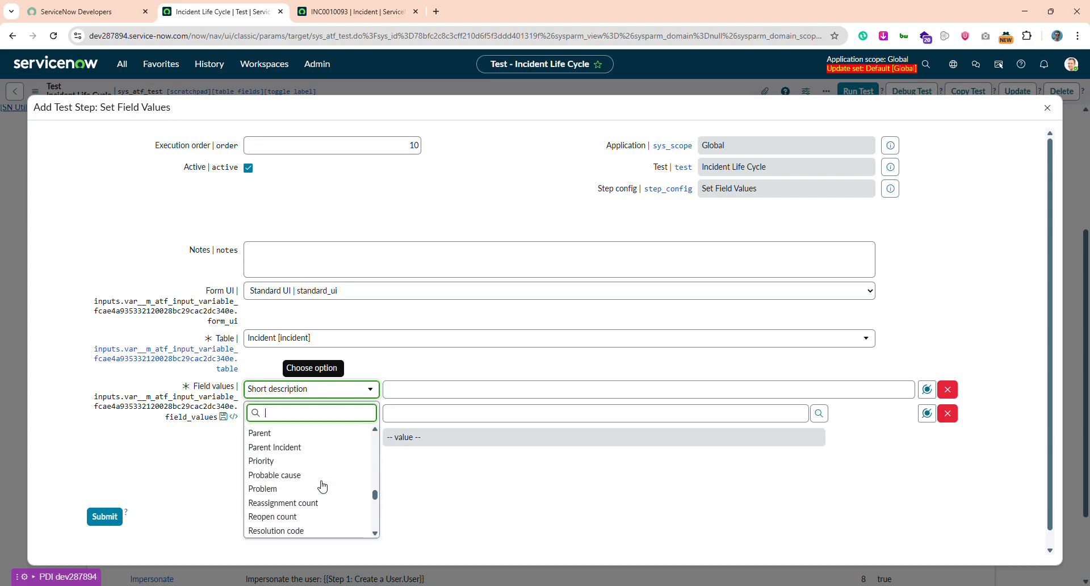
scroll(322, 487, "down", 9)
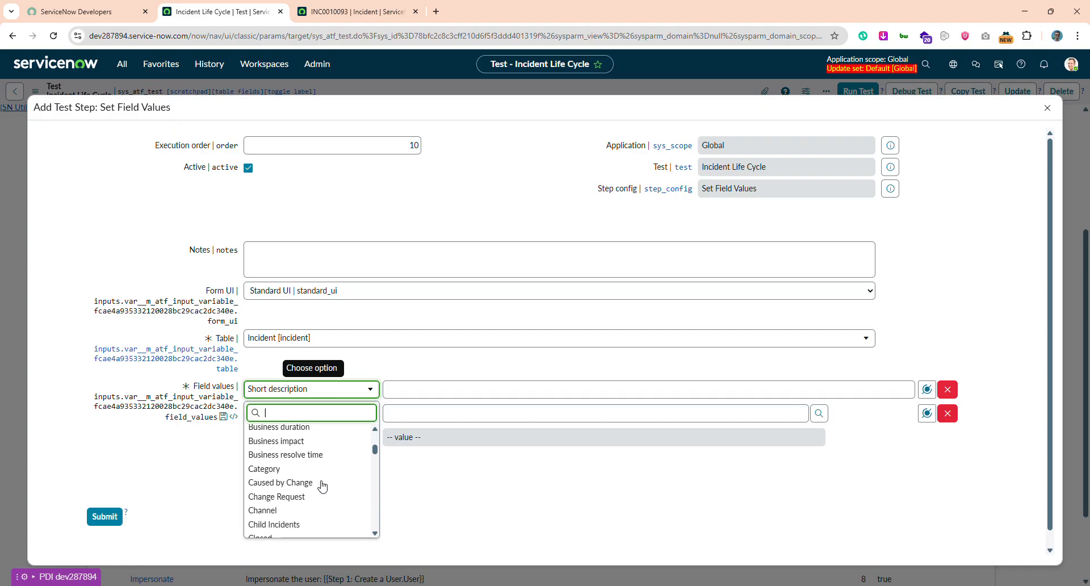
scroll(322, 486, "down", 2)
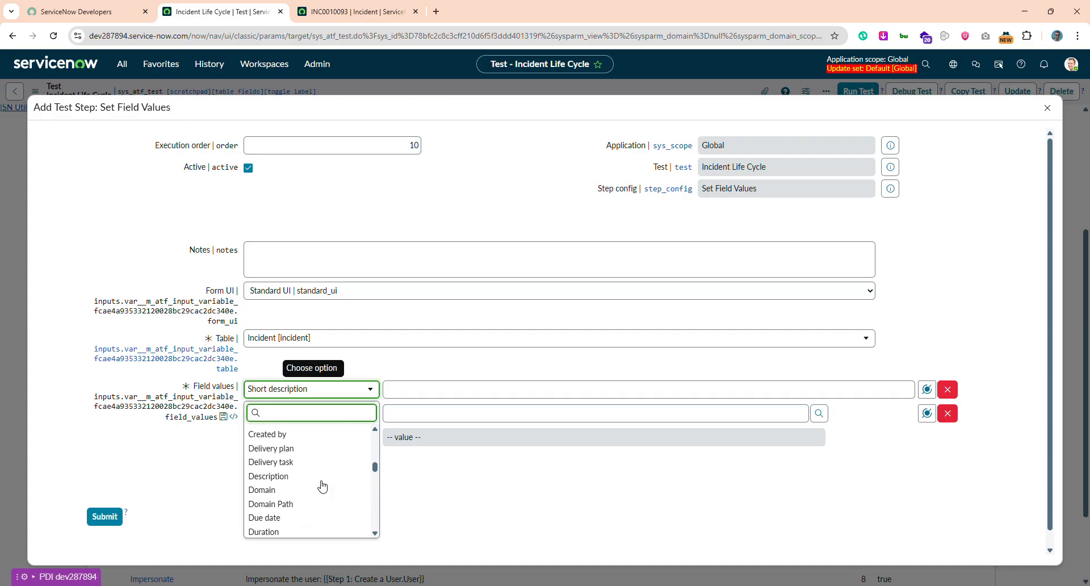
left_click(286, 474)
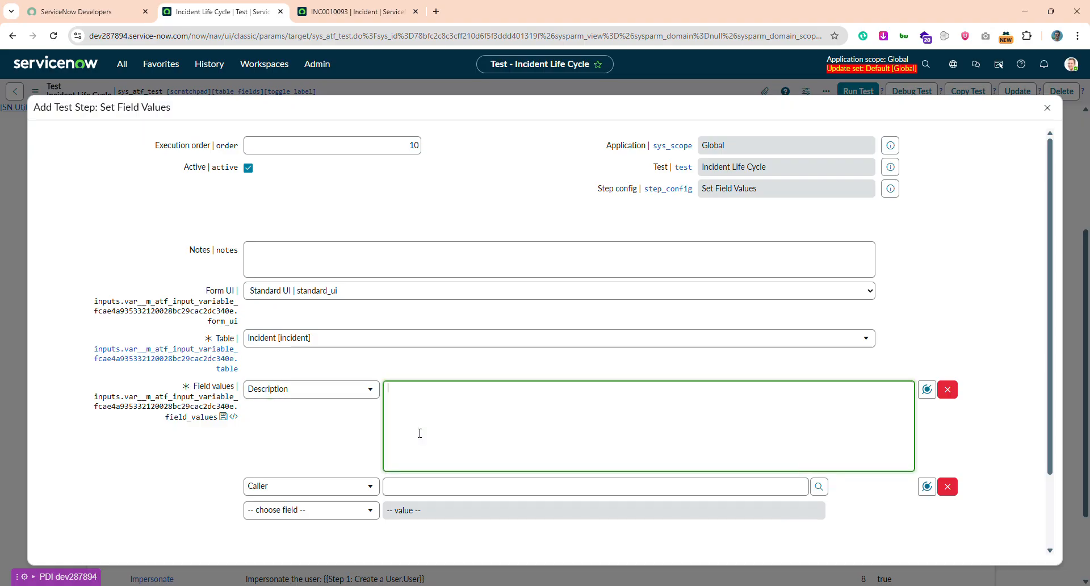
type("ATF test description")
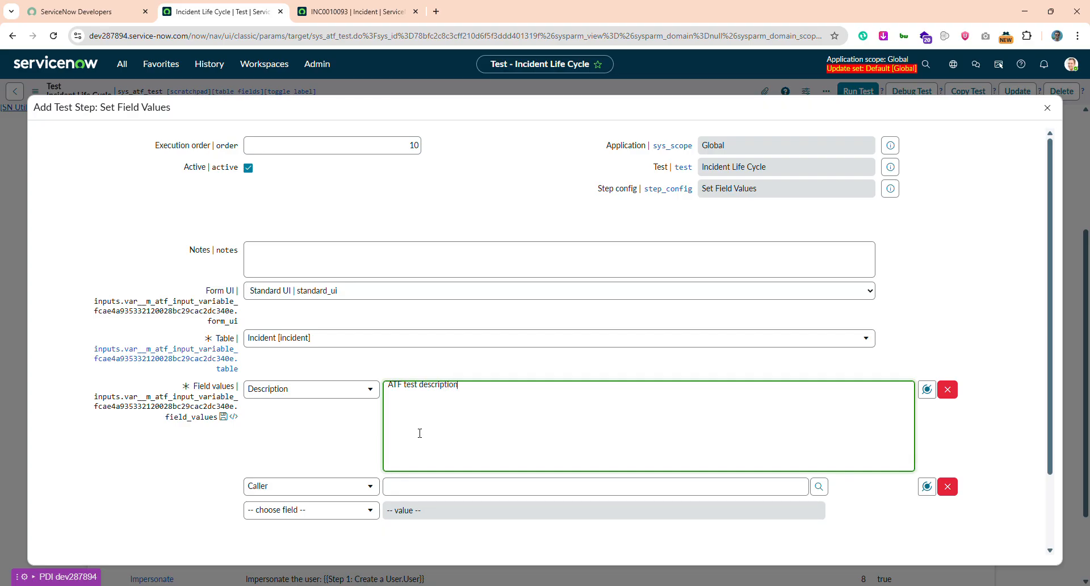
Step: Remove the empty Caller row and submit the Set Field Values step
scroll(419, 433, "down", 1)
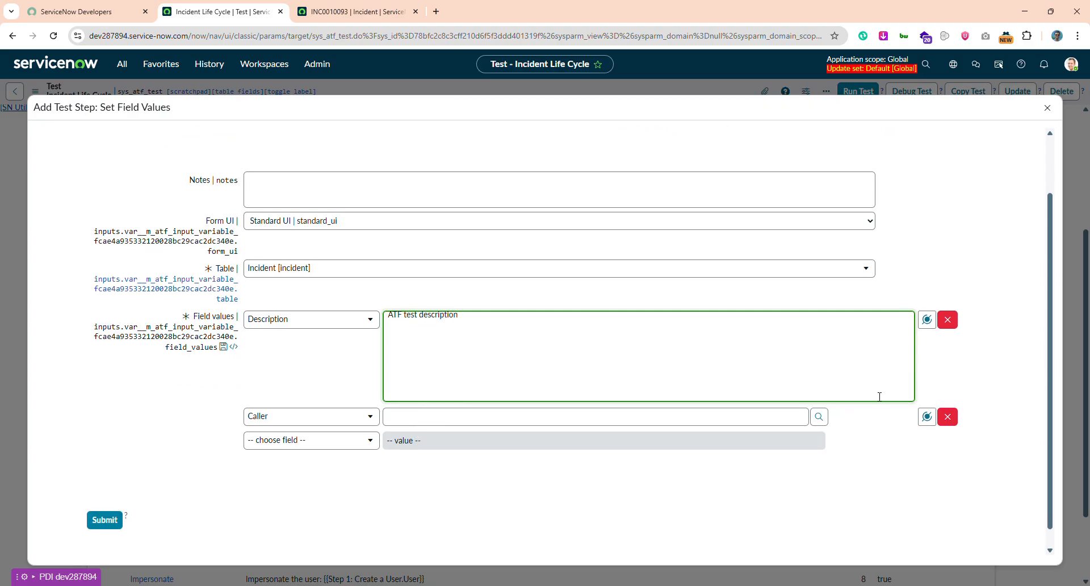
left_click(953, 422)
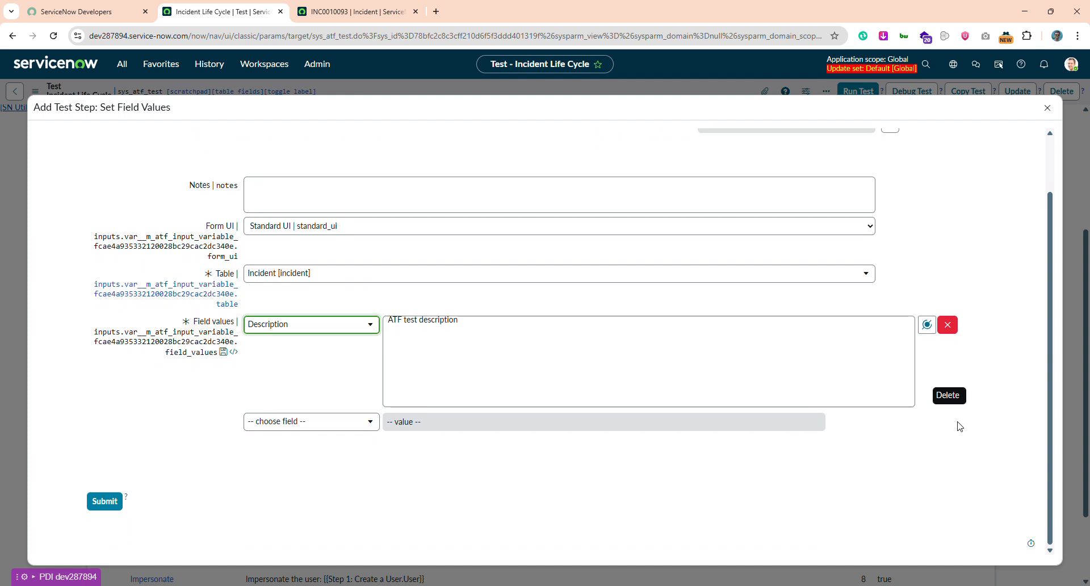
left_click(104, 504)
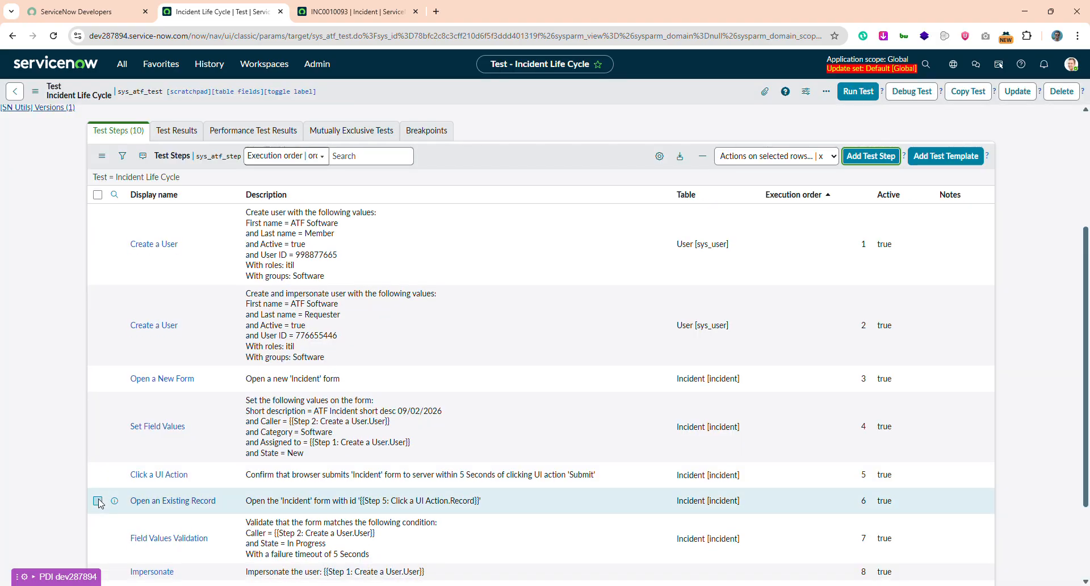
Step: Check the updated step list and add a Click a UI Action step to the test after Step 10
scroll(99, 503, "down", 2)
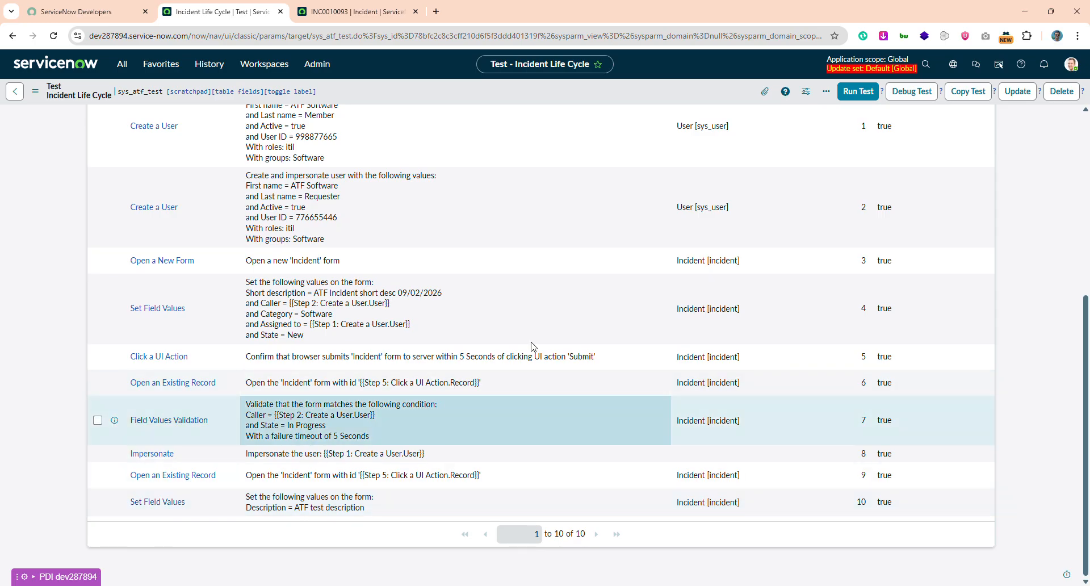
scroll(827, 233, "up", 2)
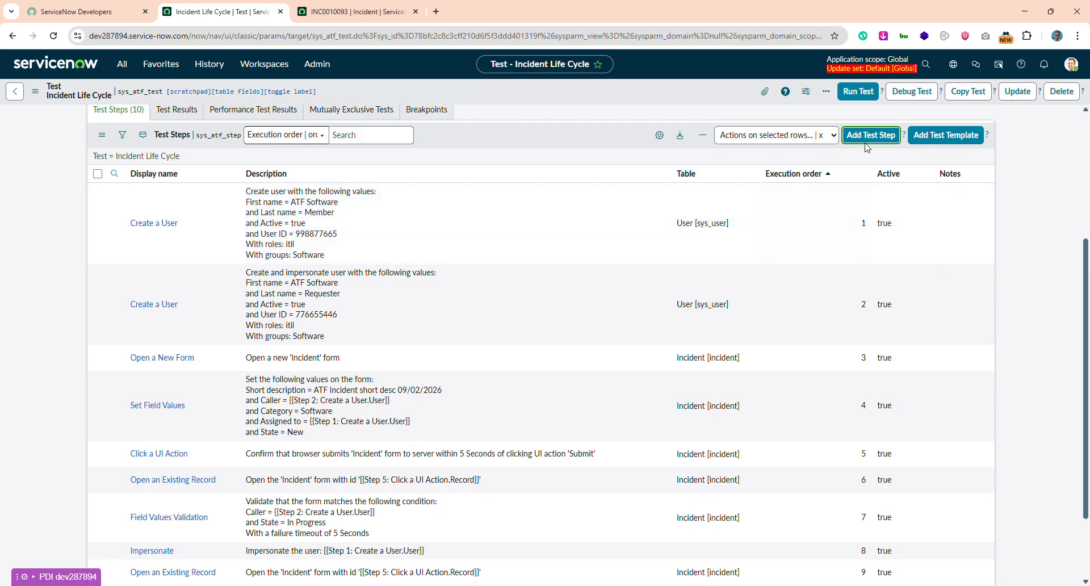
left_click(871, 135)
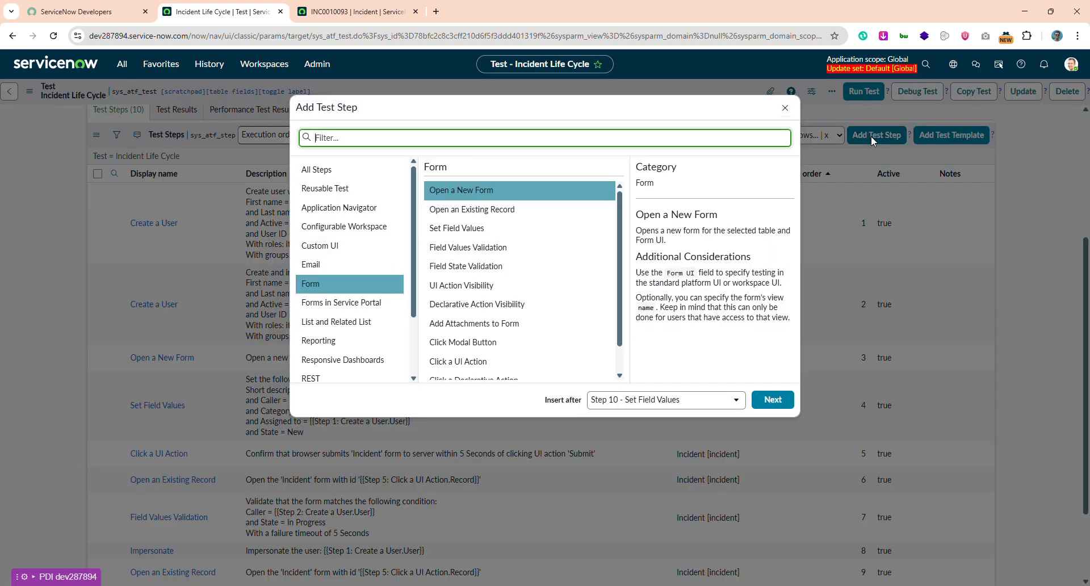
left_click(451, 361)
double_click(451, 361)
Step: Switch to the open INC0010093 incident record and look up the sys_id of its Update UI action
left_click(344, 7)
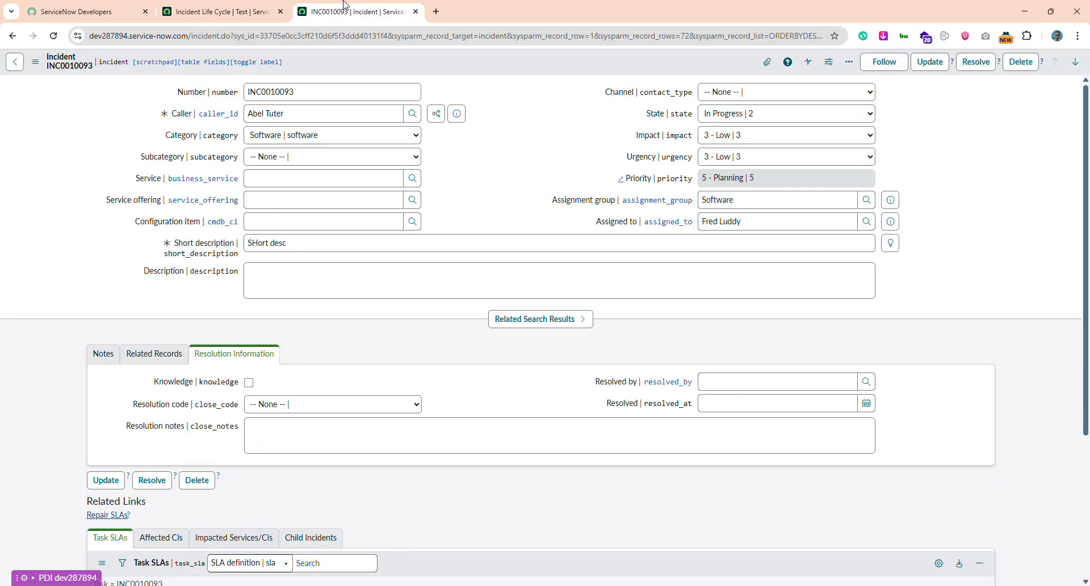
left_click(958, 67, "ctrl")
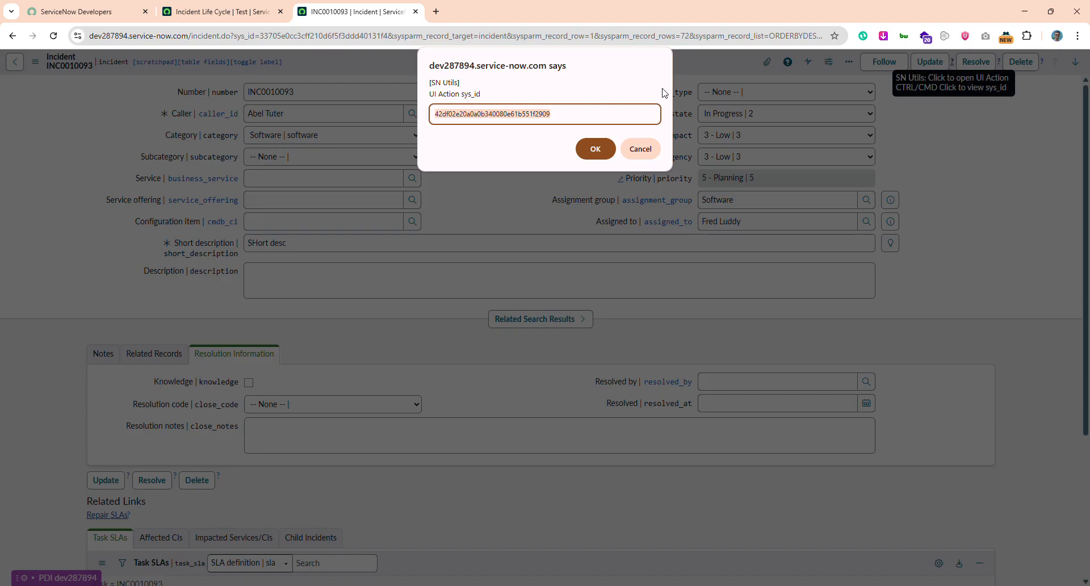
left_click(636, 146)
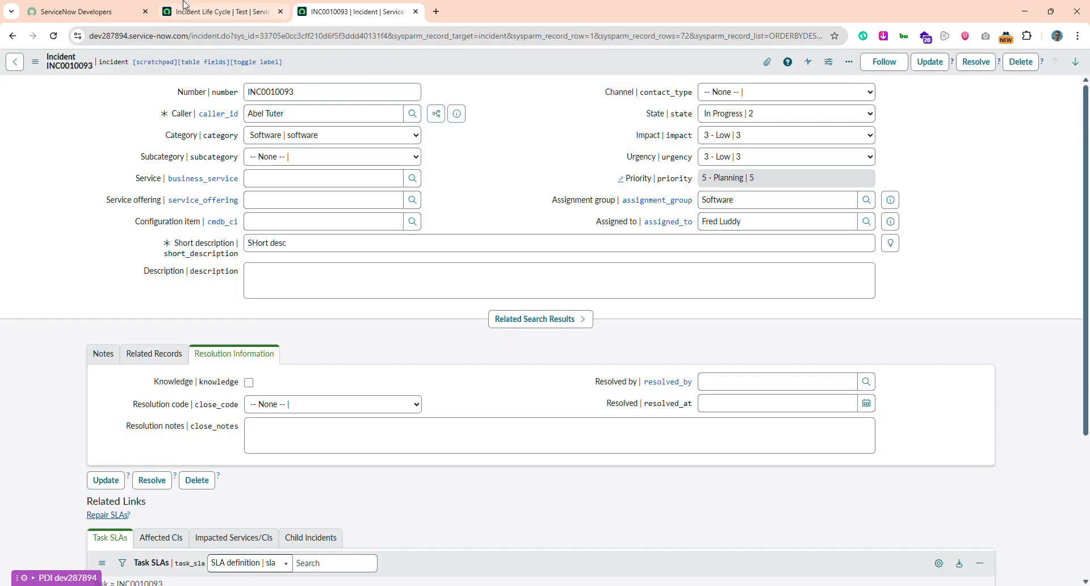
Step: Return to the Incident Life Cycle test and set the new step's UI action to Update
left_click(213, 11)
scroll(474, 328, "down", 3)
left_click(463, 278)
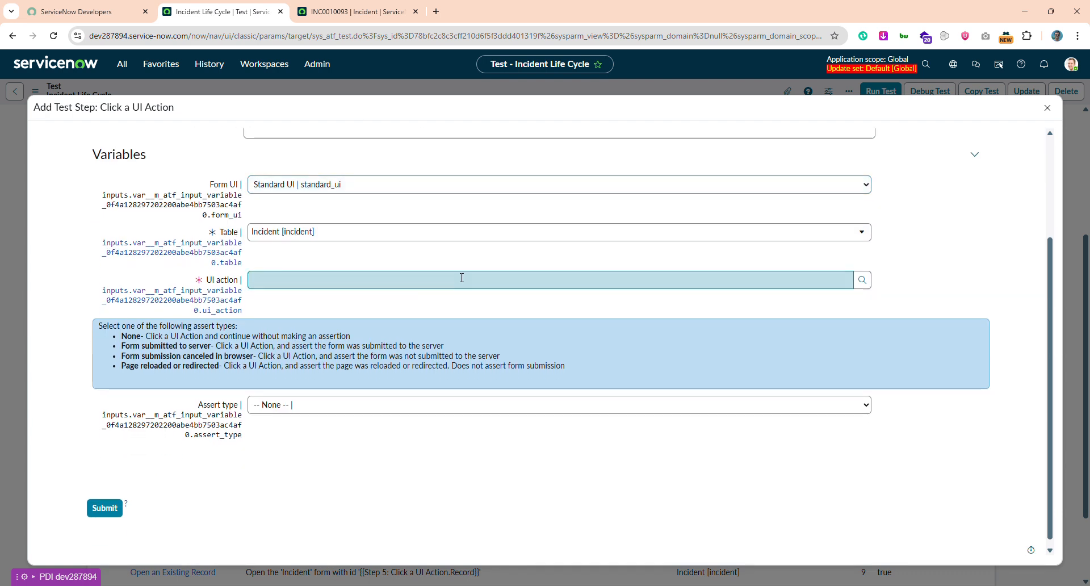
left_click(862, 280)
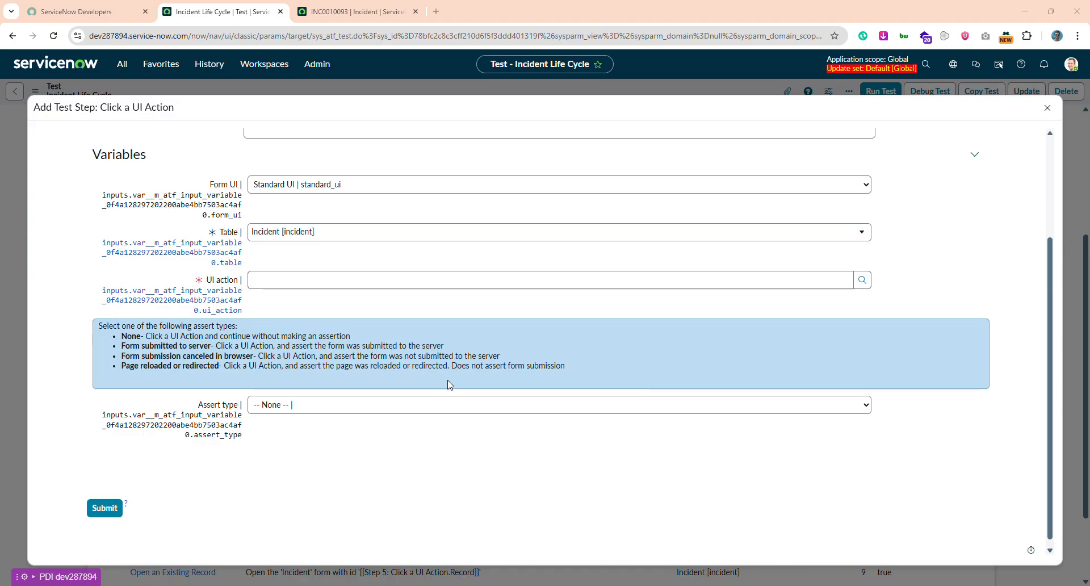
type("Update")
key("Tab")
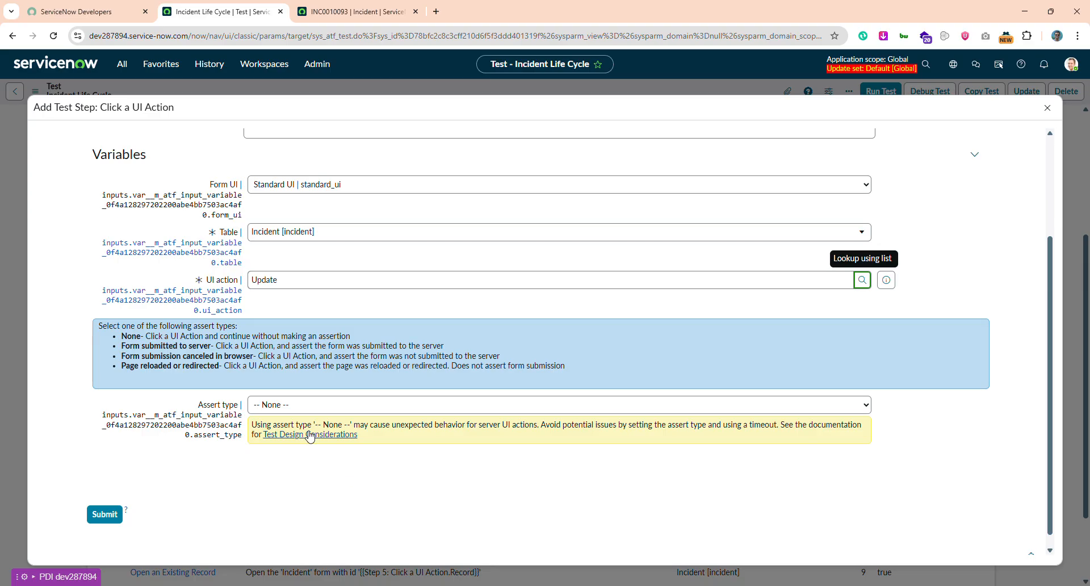
Step: Set the assert type to Form submitted to server and submit the Click a UI Action step
left_click(293, 405)
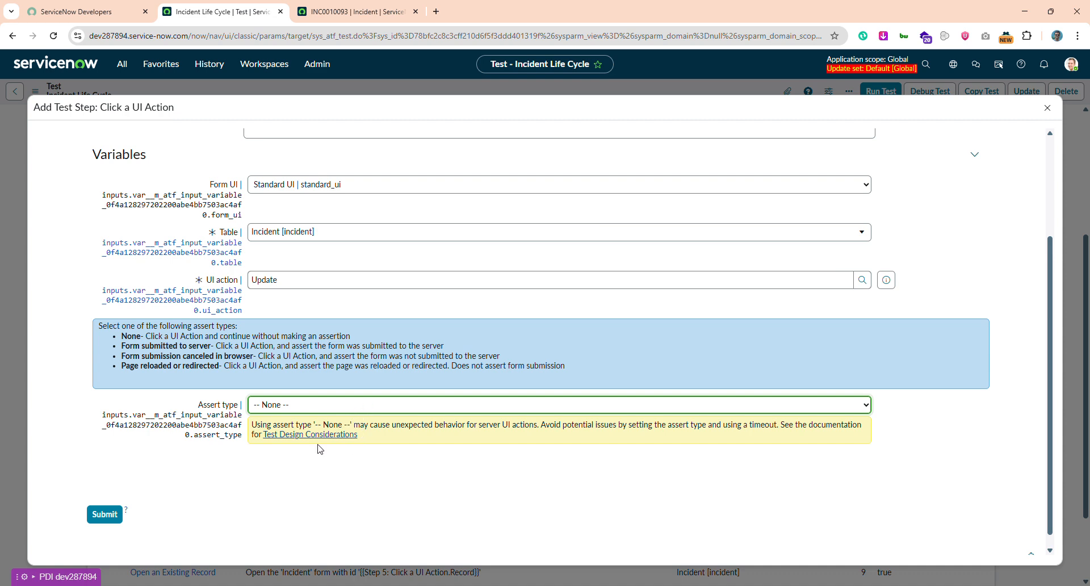
key("Down")
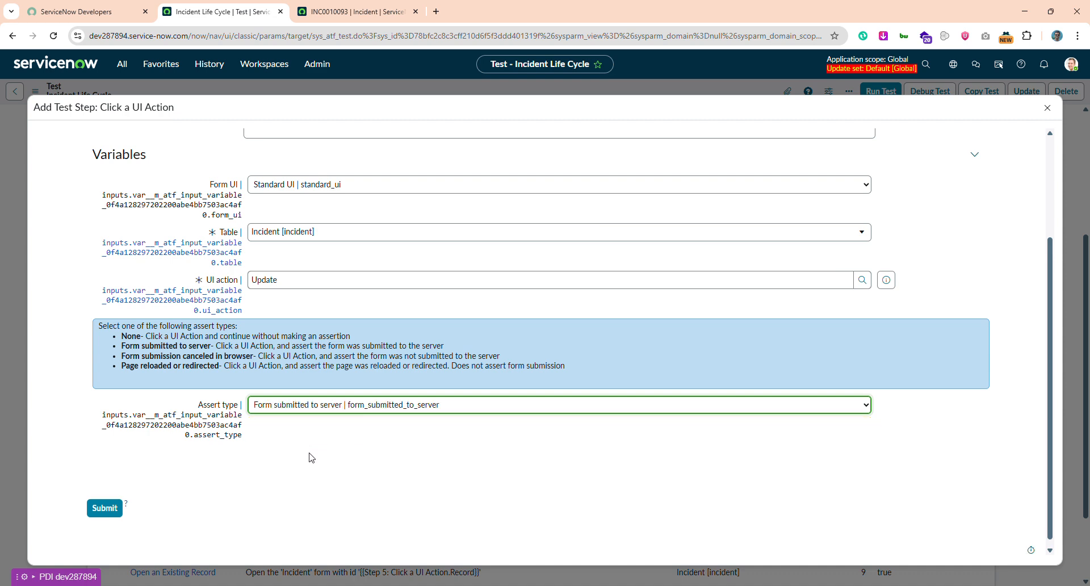
left_click(113, 509)
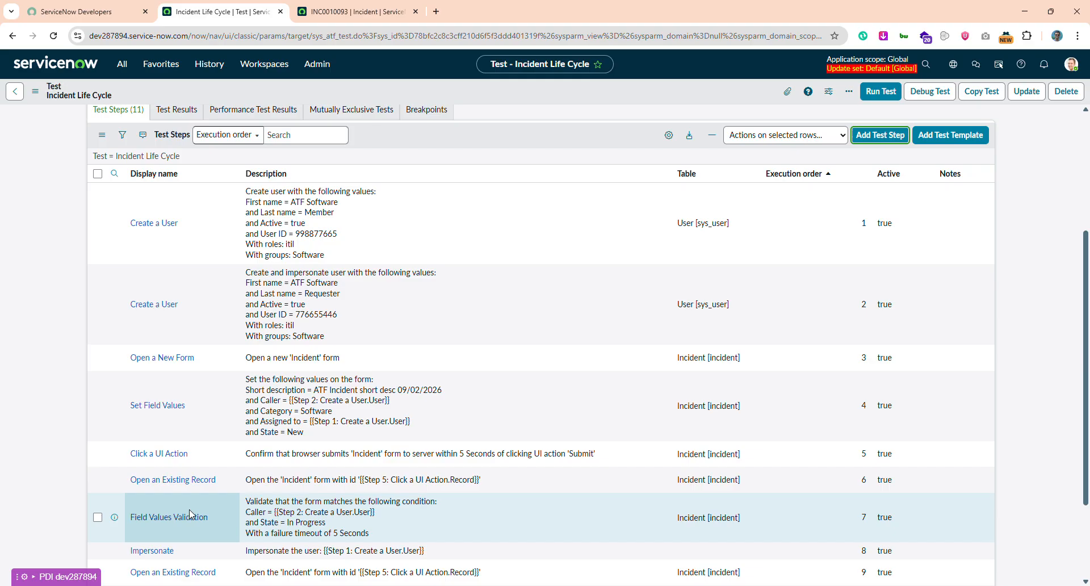
Step: Check the step list, add an Open an Existing Record step after Step 11, and show the form's technical field names
scroll(191, 514, "down", 3)
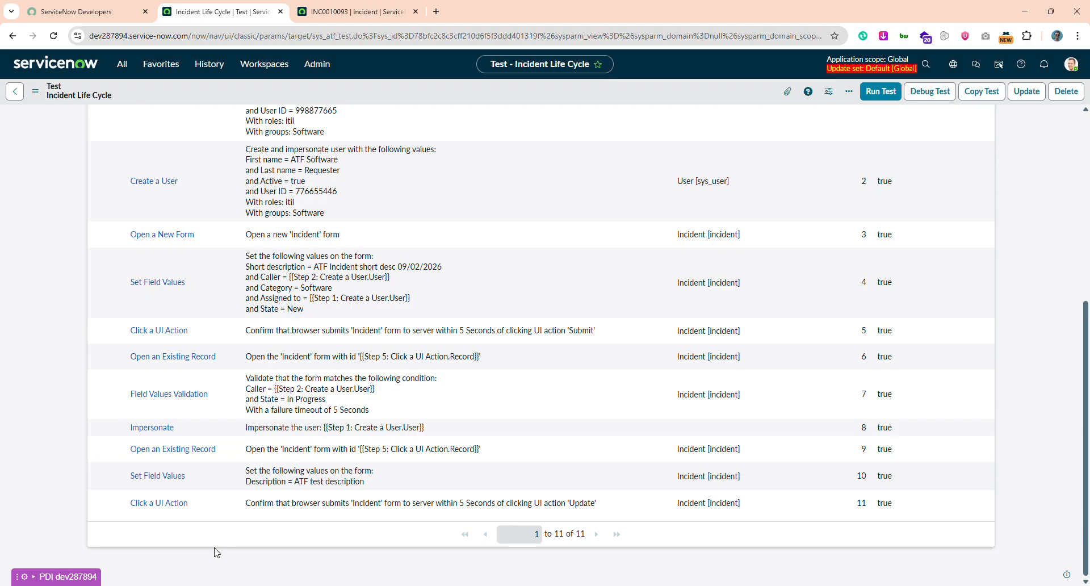
scroll(407, 414, "up", 4)
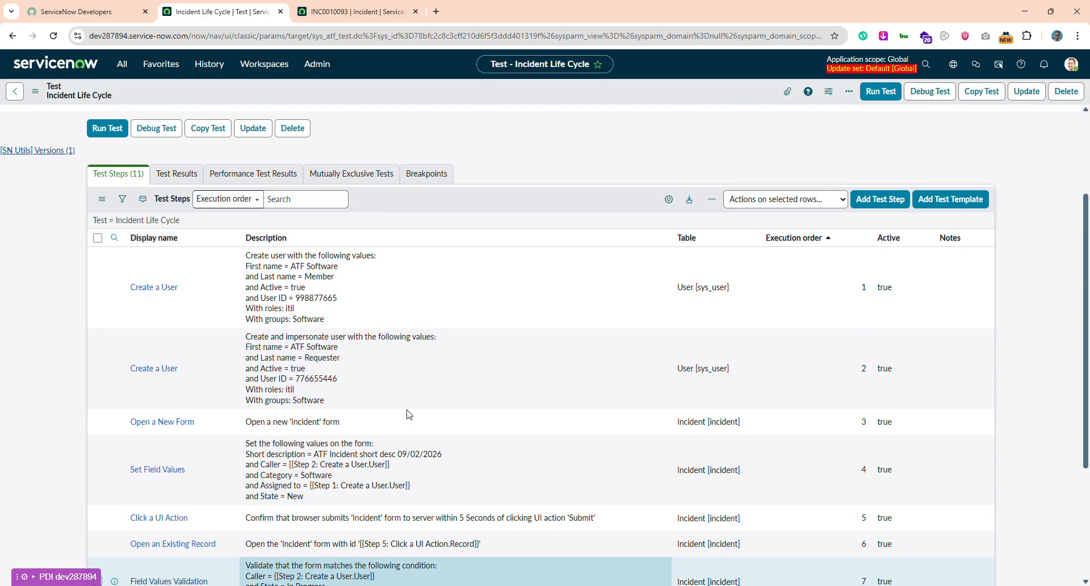
left_click(875, 203)
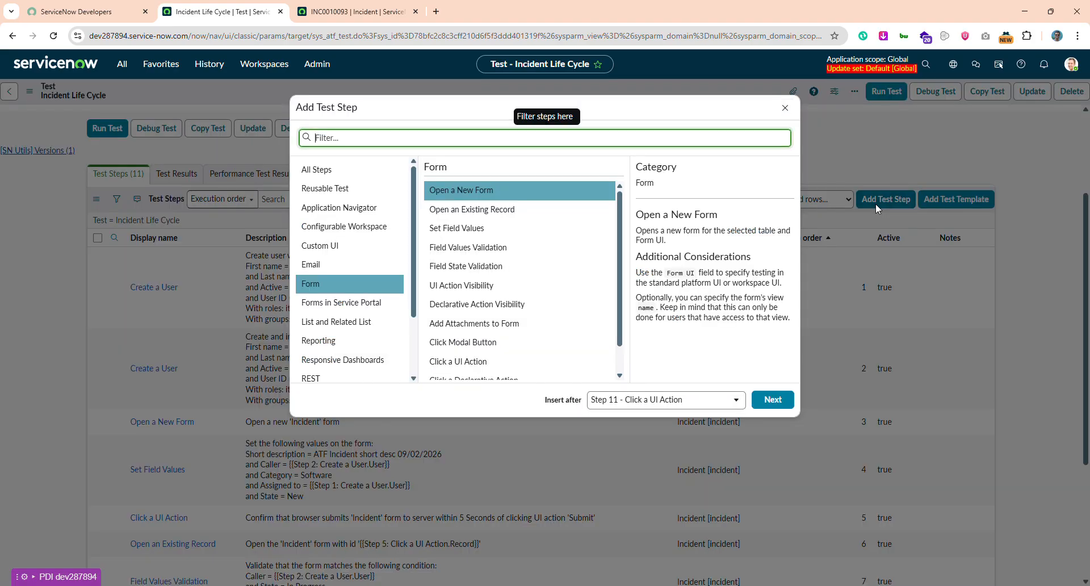
left_click(490, 211)
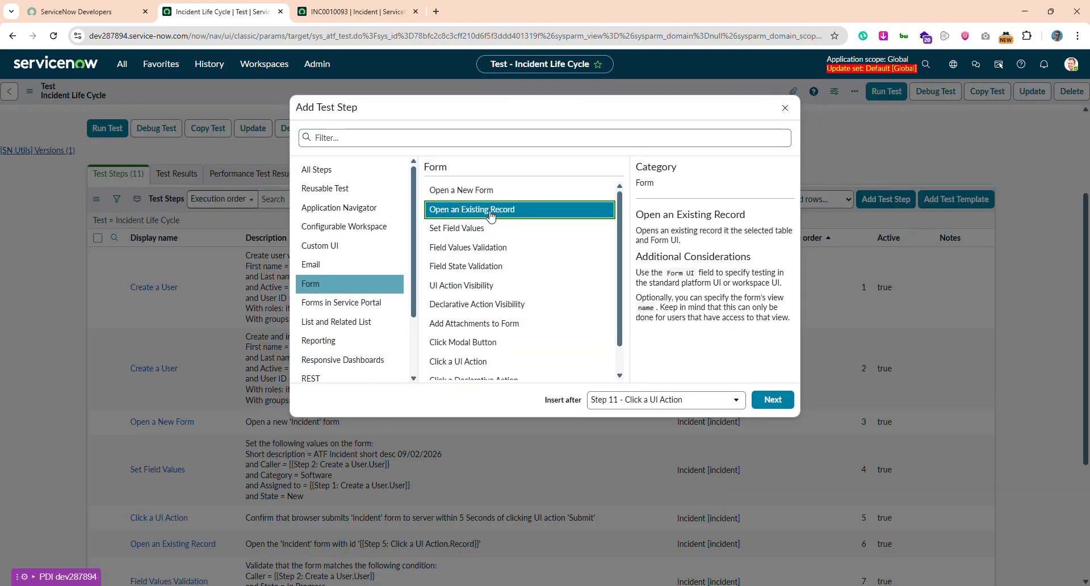
double_click(490, 210)
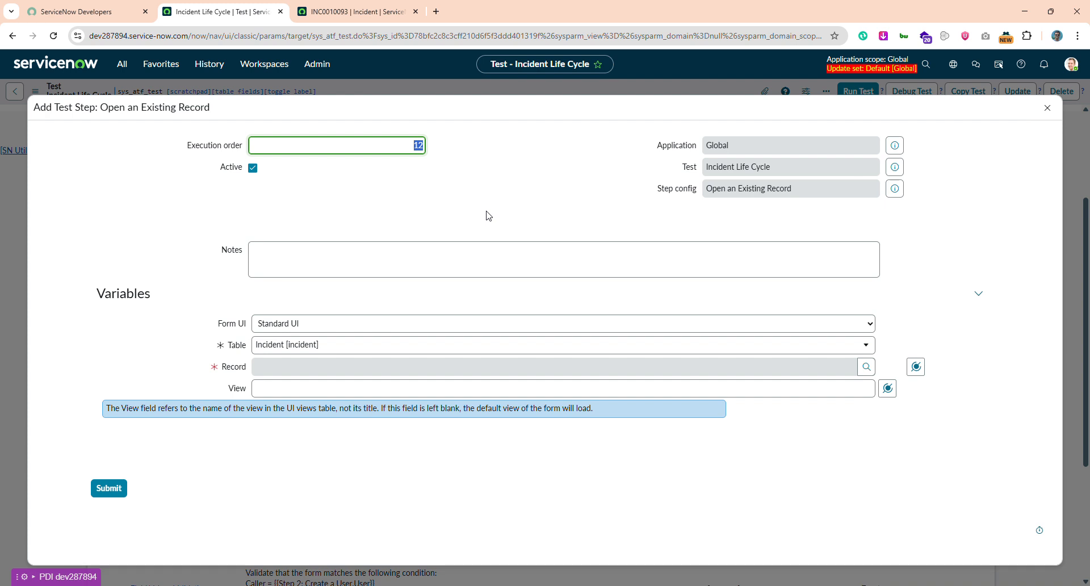
double_click(486, 216)
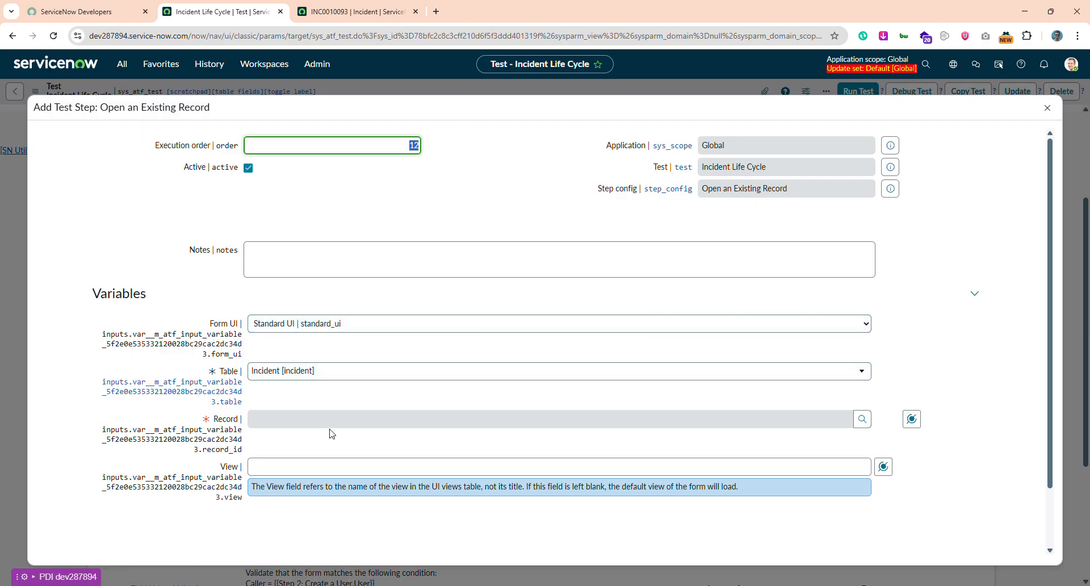
Step: Map the Record field to the Record output of Step 11: Click a UI Action and submit the step
left_click(918, 418)
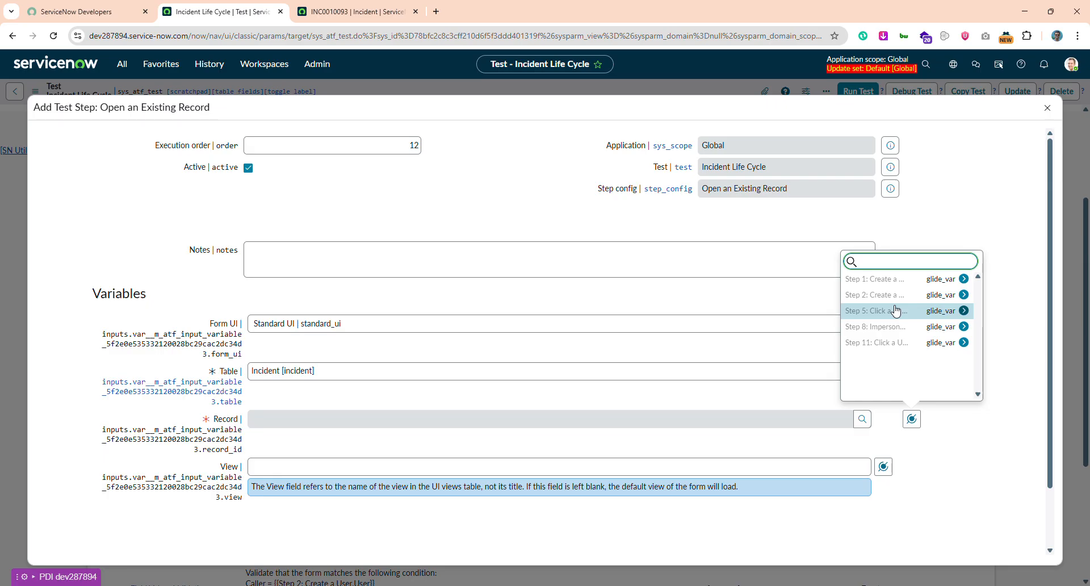
left_click(897, 343)
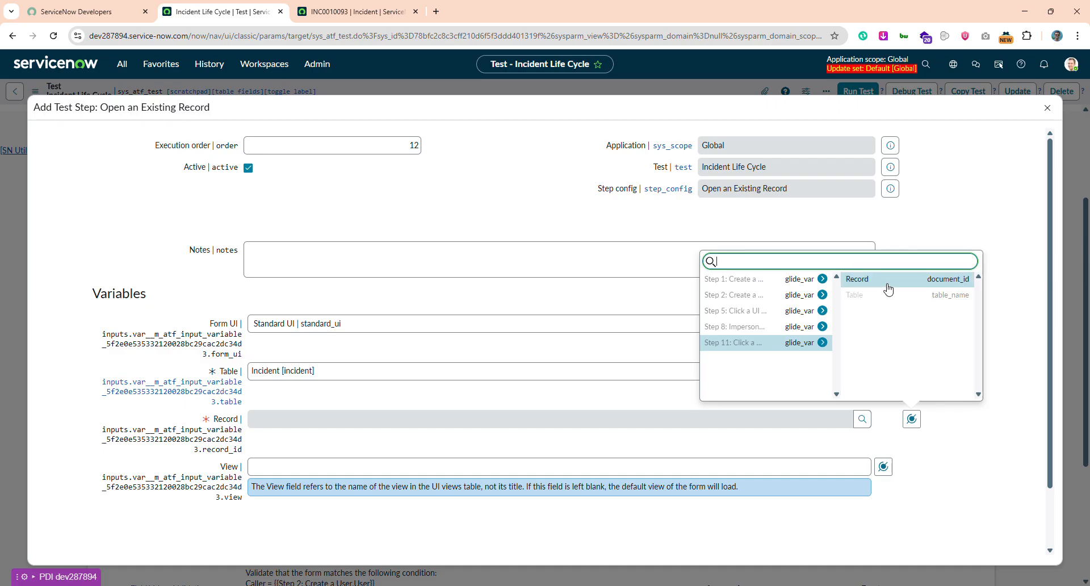
left_click(887, 284)
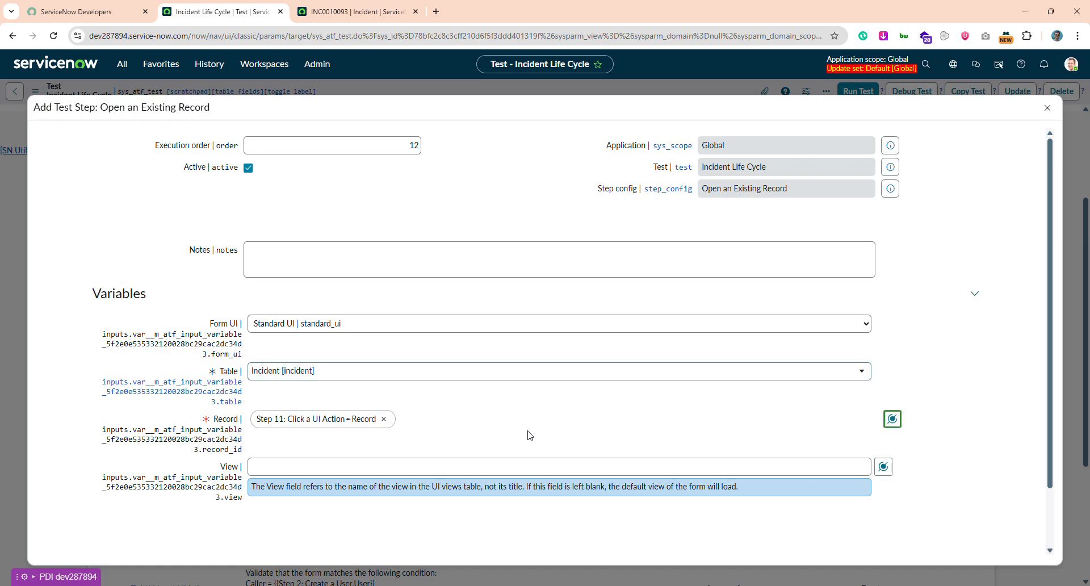
scroll(527, 436, "down", 2)
left_click(107, 501)
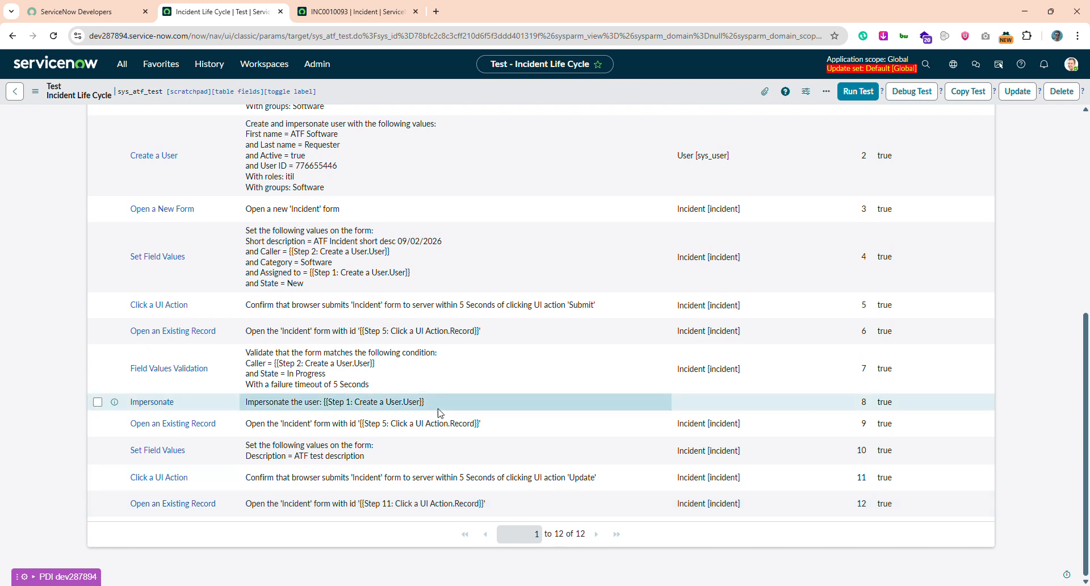
Step: Add a Field Values Validation step to the test after Step 12 - Open an Existing Record
scroll(826, 264, "up", 3)
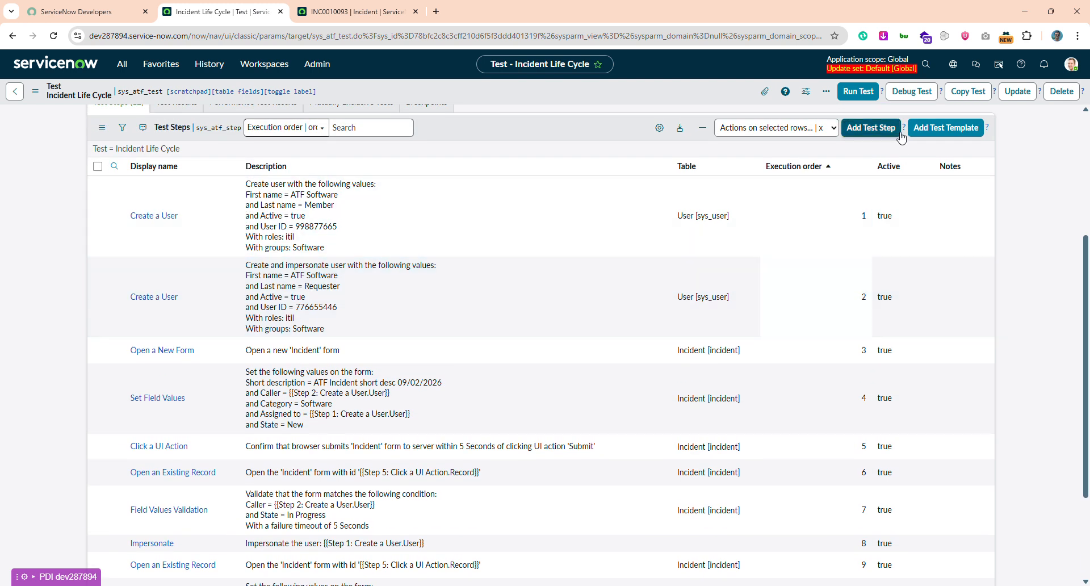
left_click(870, 128)
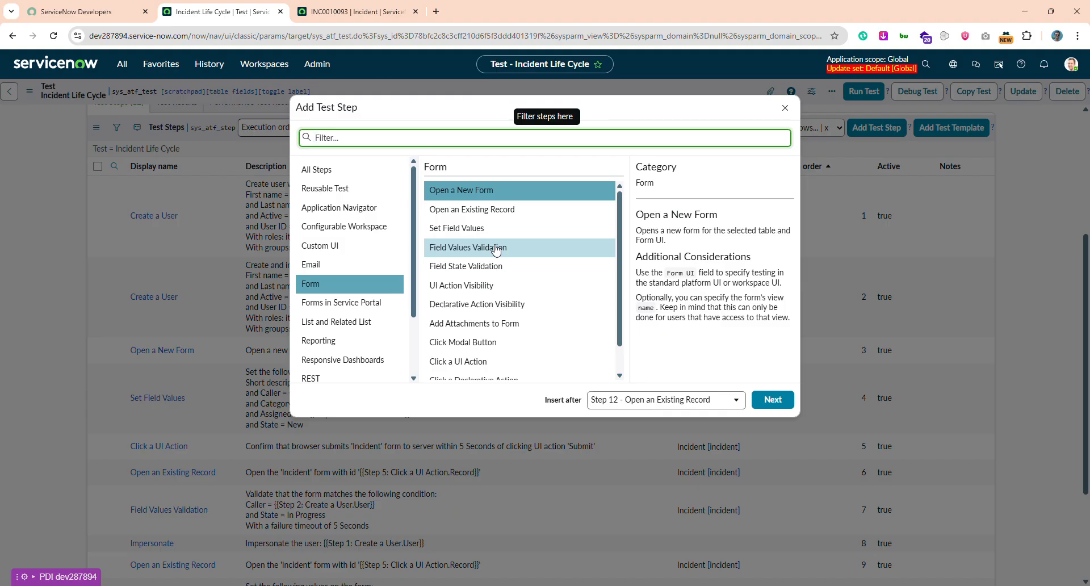
left_click(488, 248)
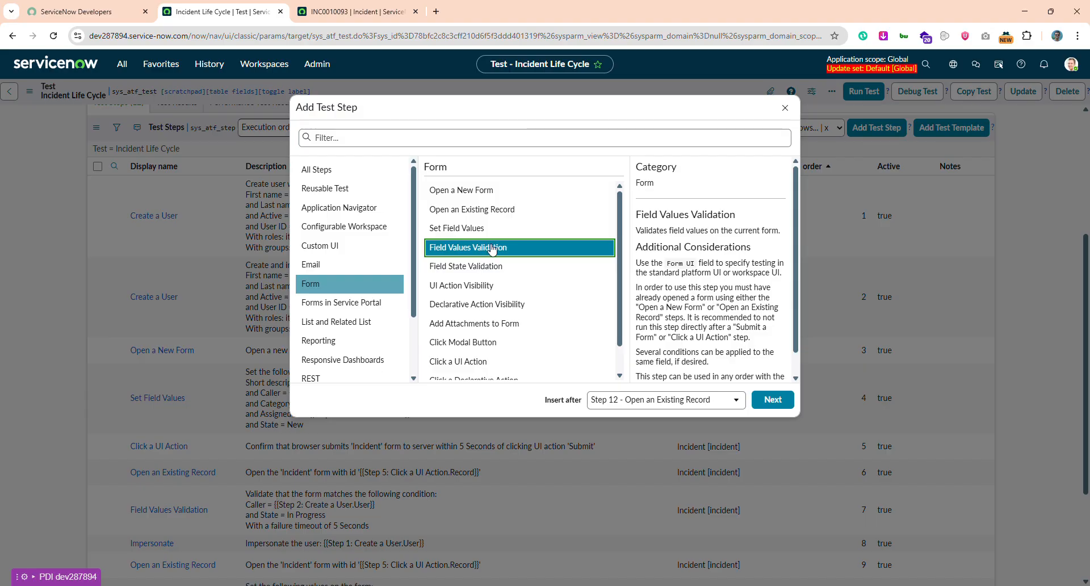
double_click(504, 249)
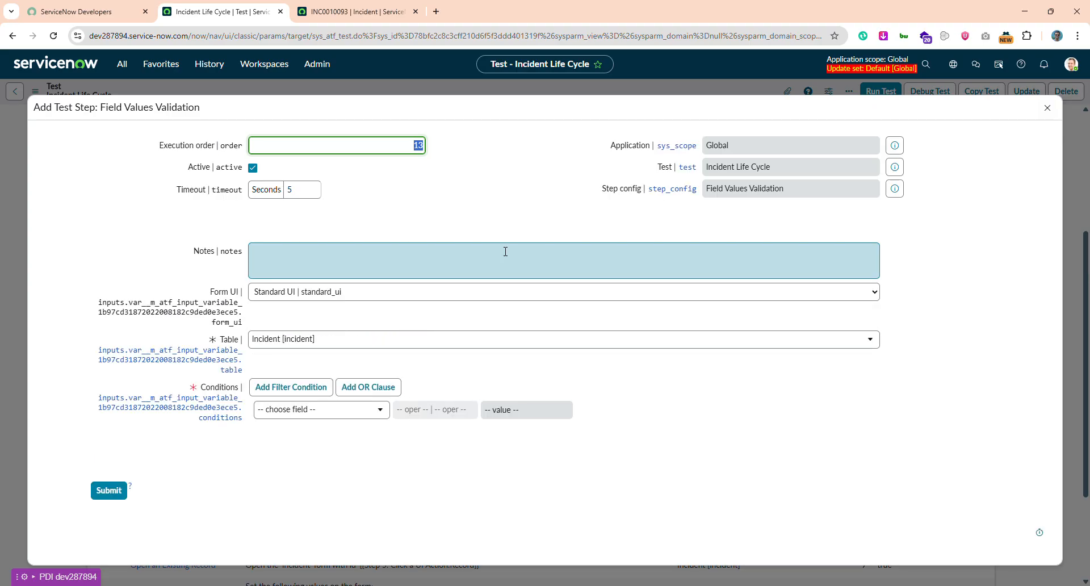
Step: Set the validation condition to State is In Progress and submit the Field Values Validation step
left_click(311, 411)
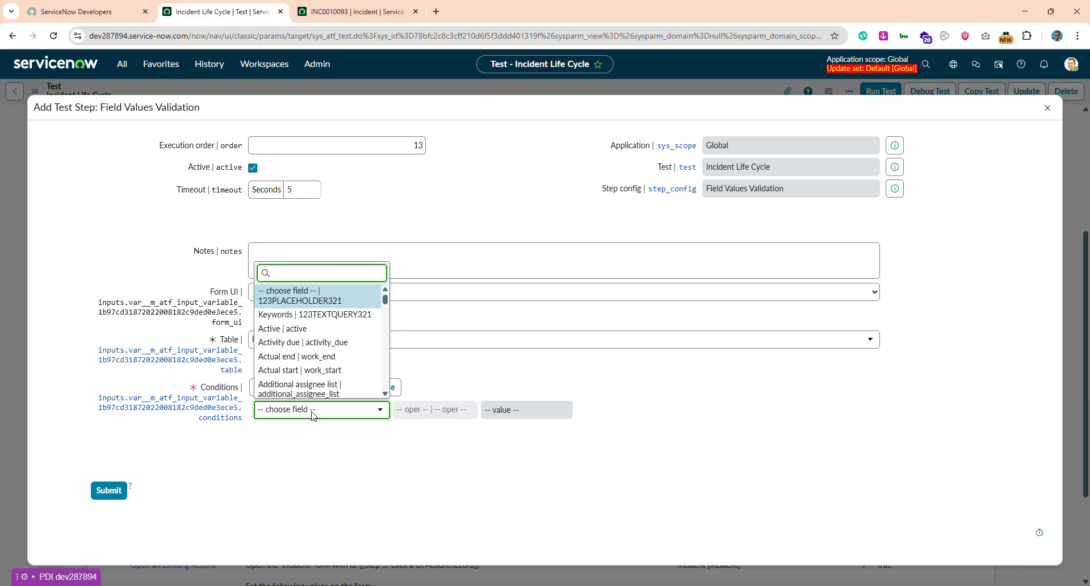
type("state")
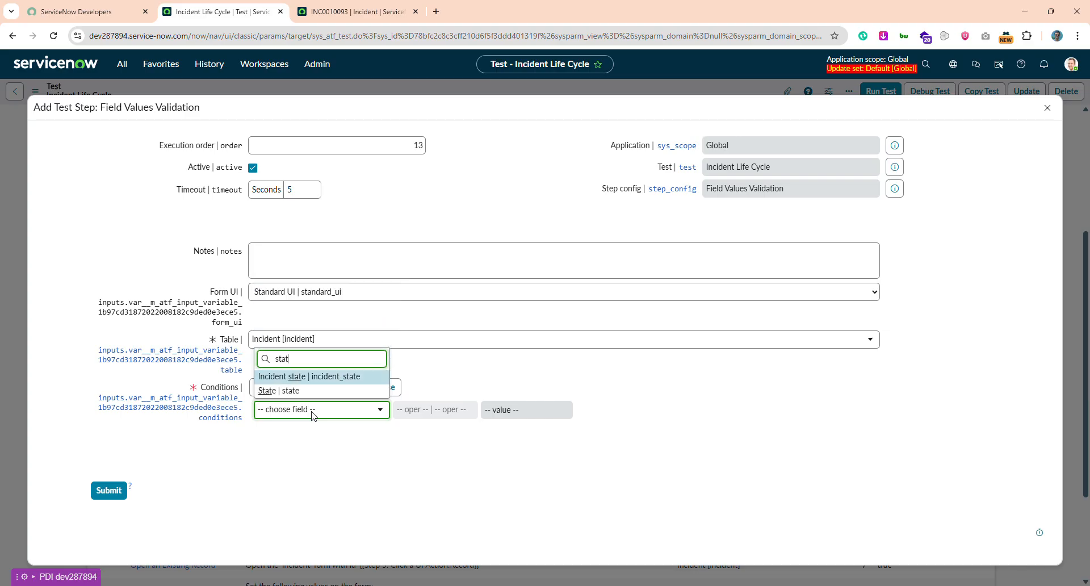
left_click(298, 391)
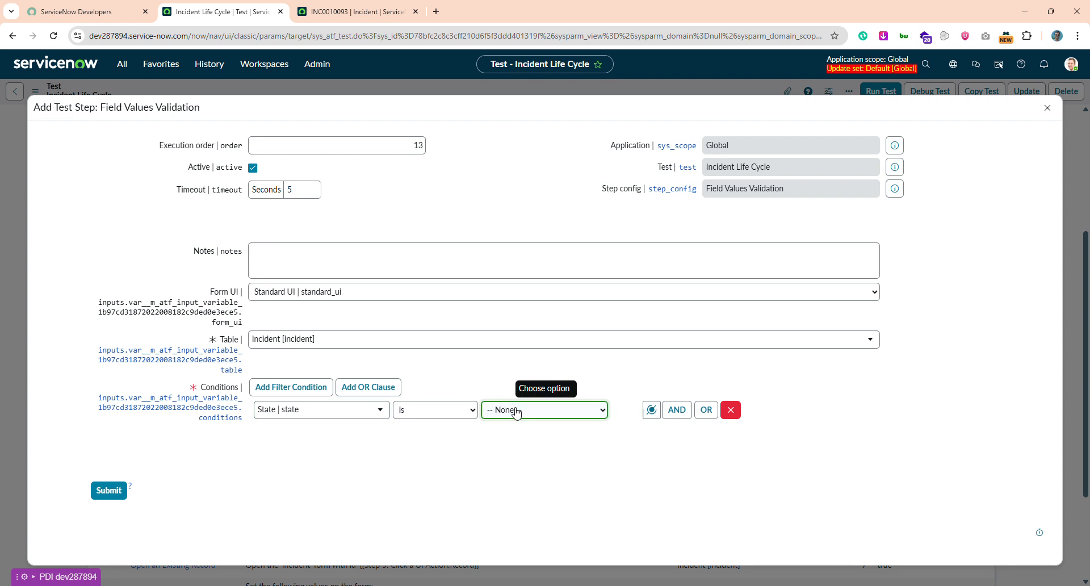
left_click(508, 461)
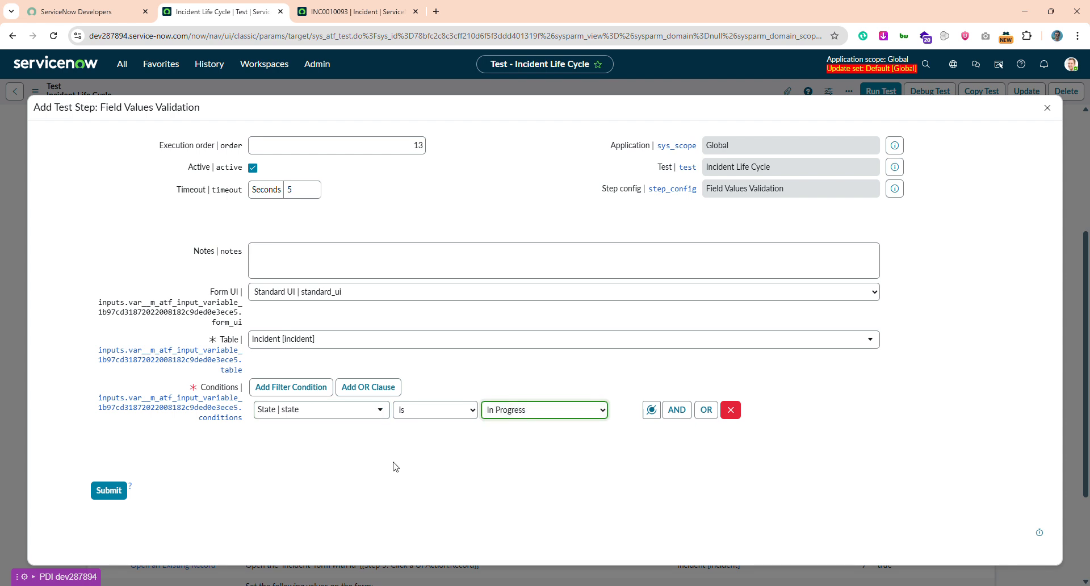
left_click(114, 491)
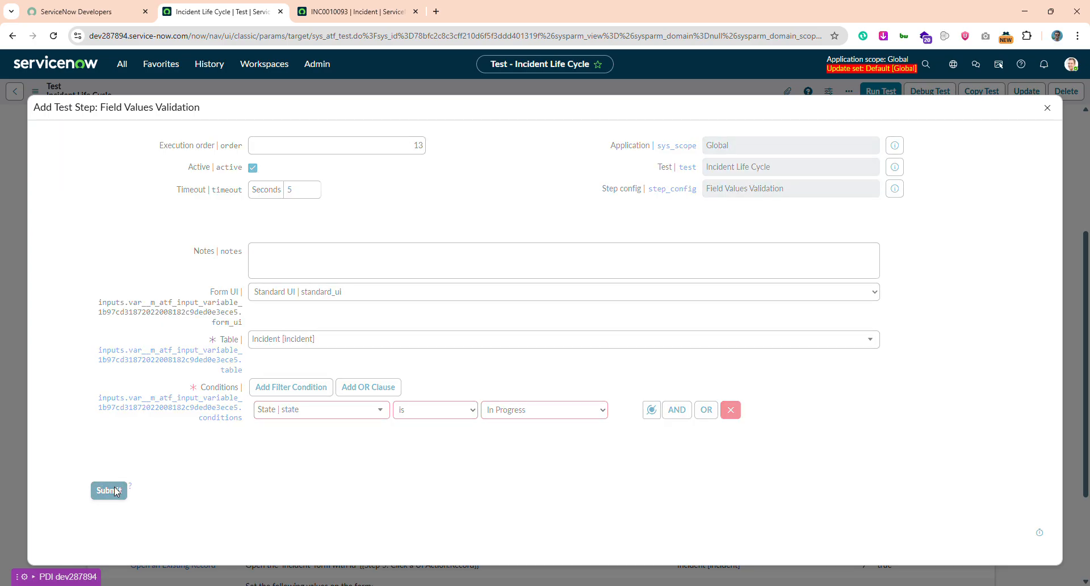
Step: Review the updated step list and add a Set Field Values step after Step 13 - Field Values Validation
scroll(117, 492, "down", 3)
scroll(117, 491, "up", 7)
scroll(887, 347, "down", 7)
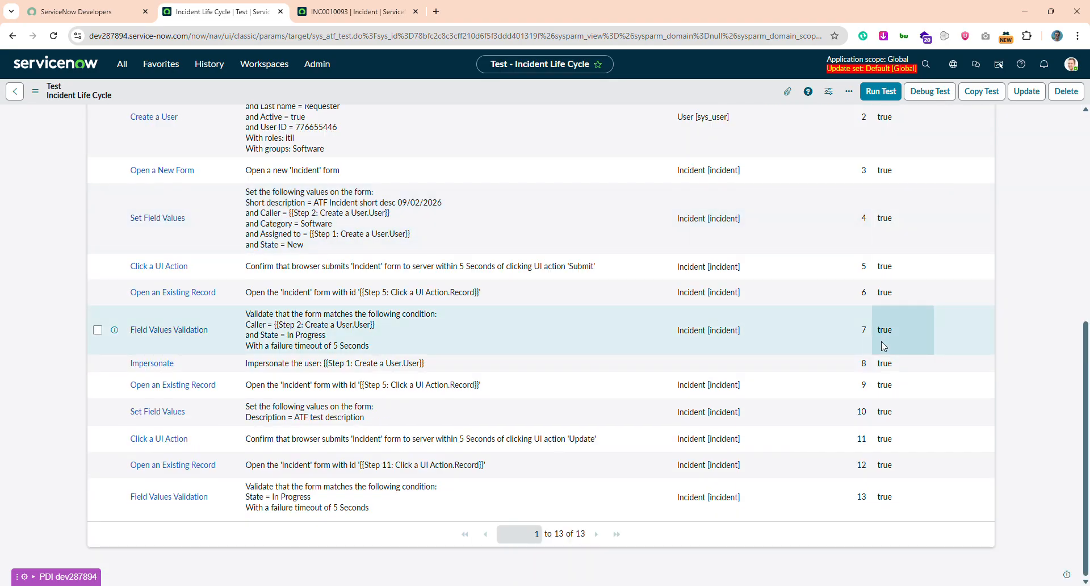
scroll(881, 342, "up", 3)
scroll(881, 341, "down", 2)
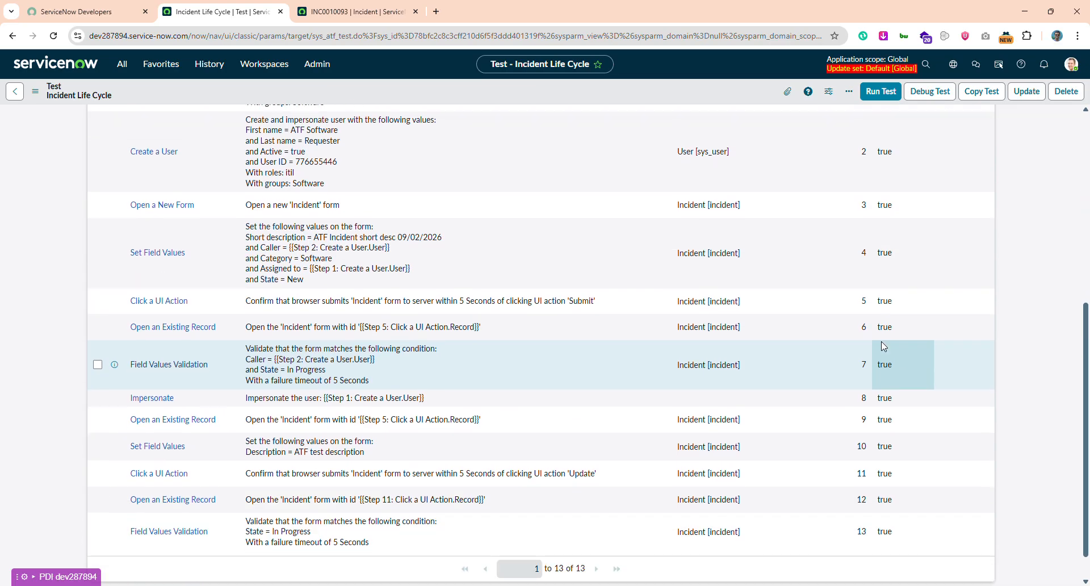
scroll(881, 342, "up", 4)
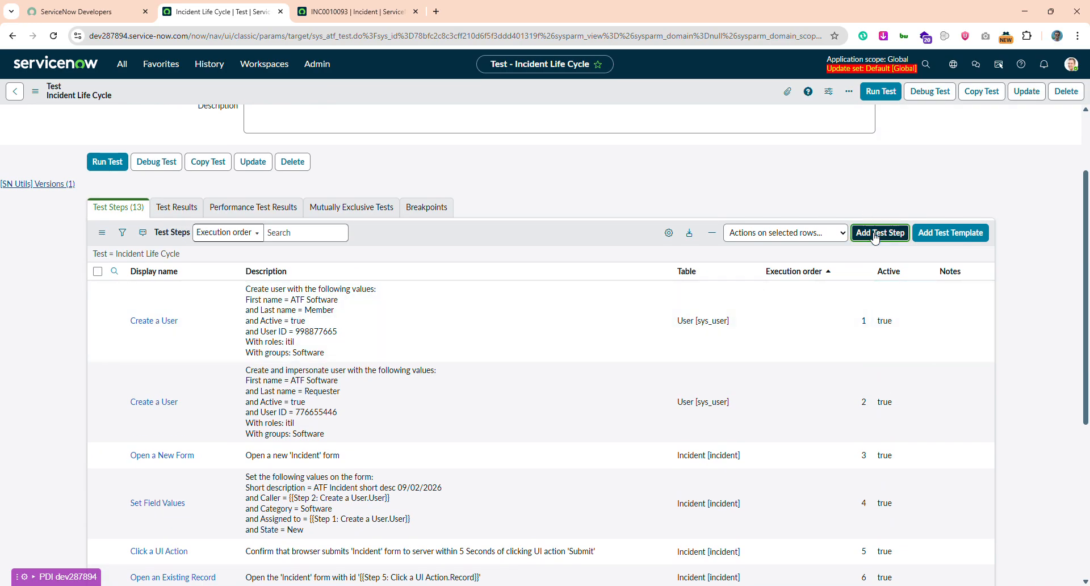
left_click(875, 238)
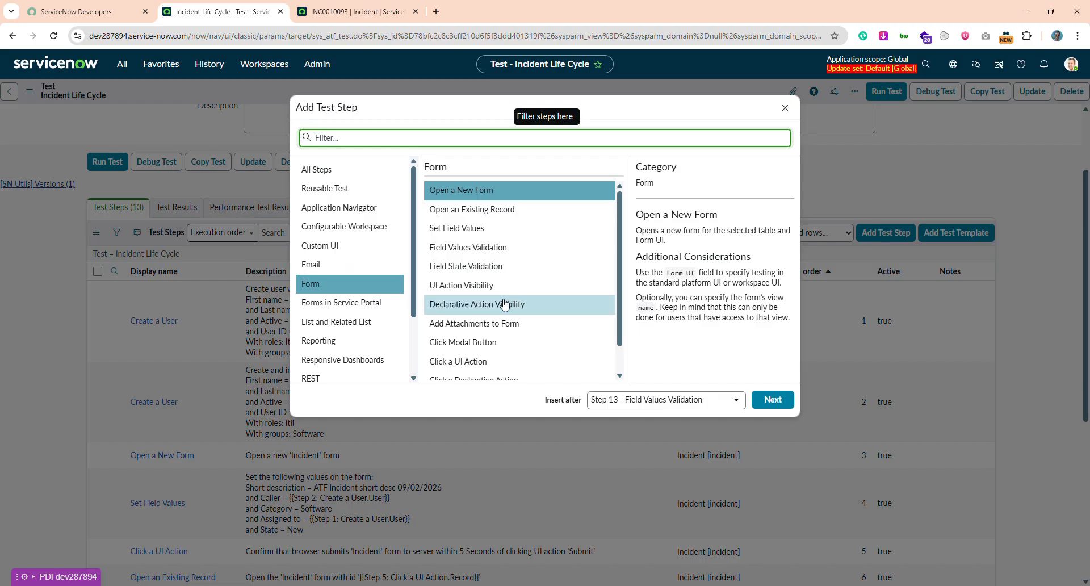
left_click(479, 229)
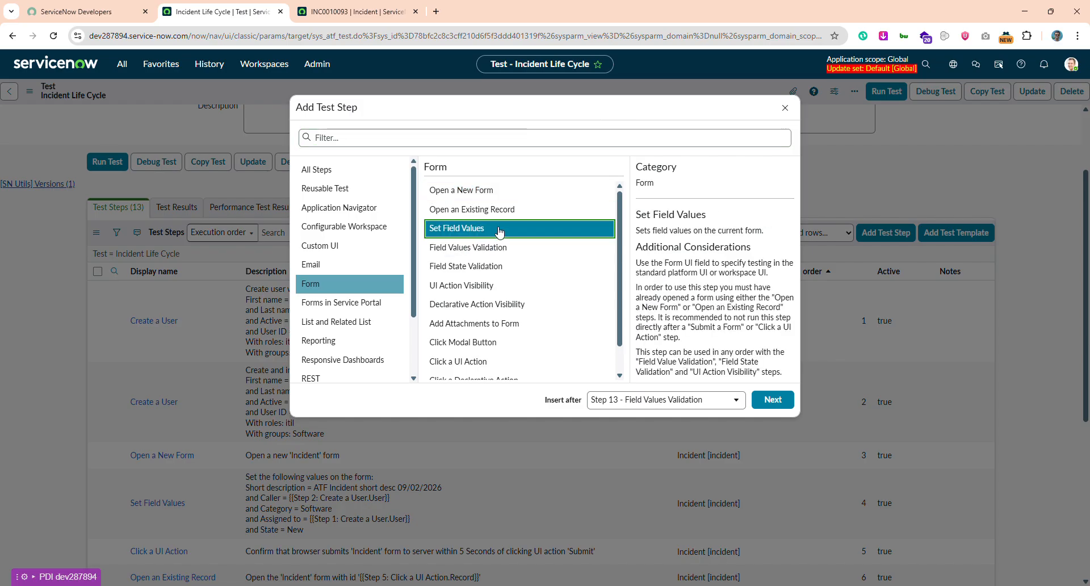
double_click(496, 231)
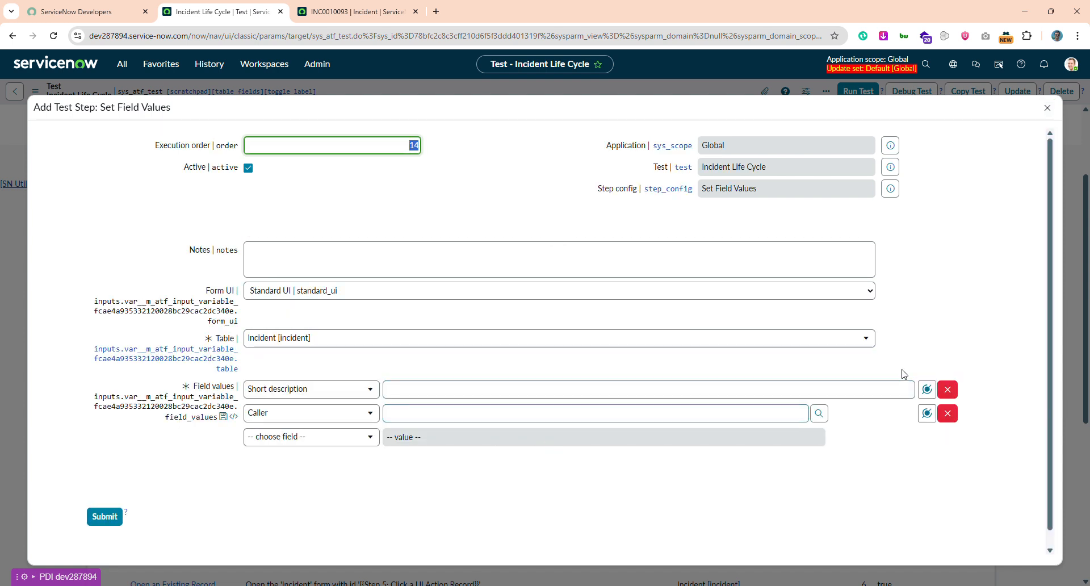
Step: Replace the default Short description and Caller fields with State set to On Hold and submit the Set Field Values step
left_click(947, 389)
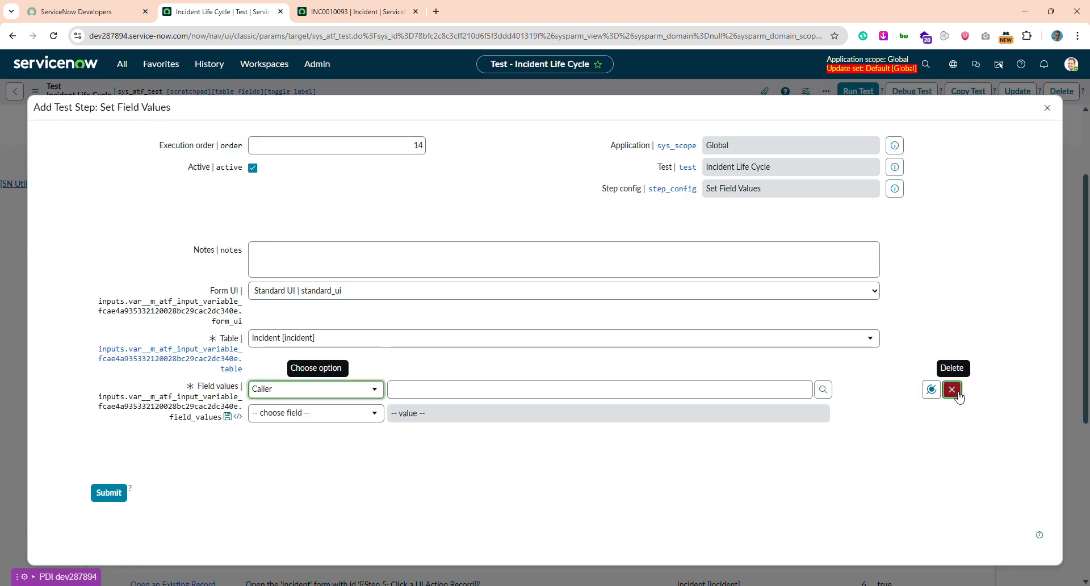
left_click(948, 389)
left_click(336, 390)
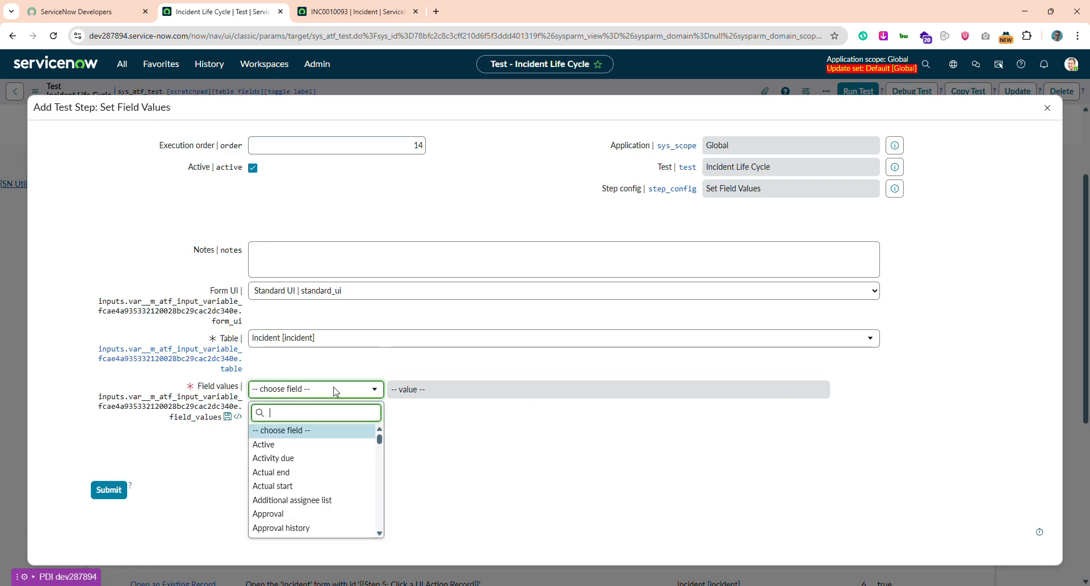
type("stat")
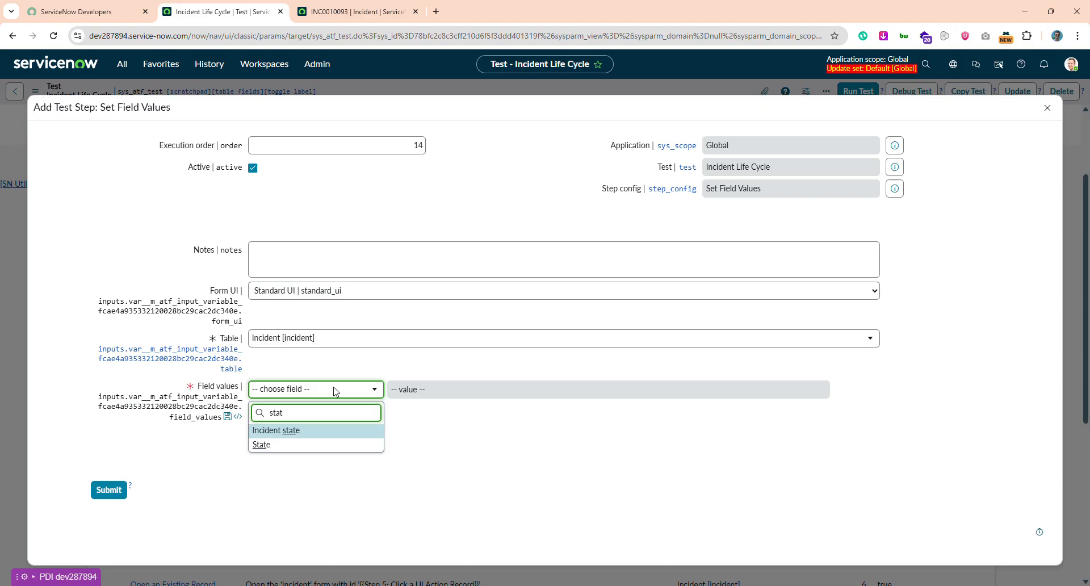
left_click(294, 450)
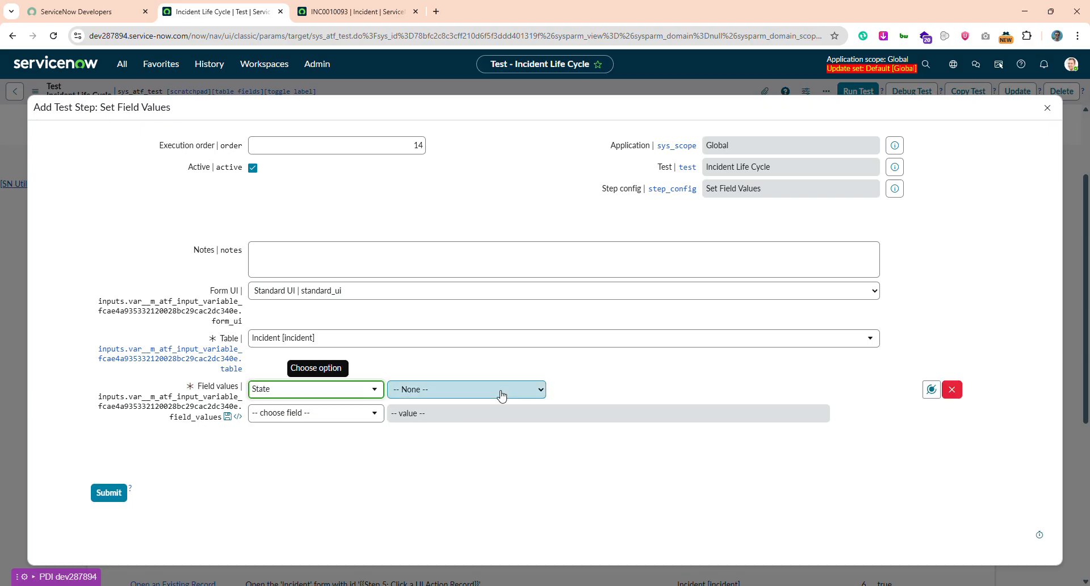
left_click(486, 400)
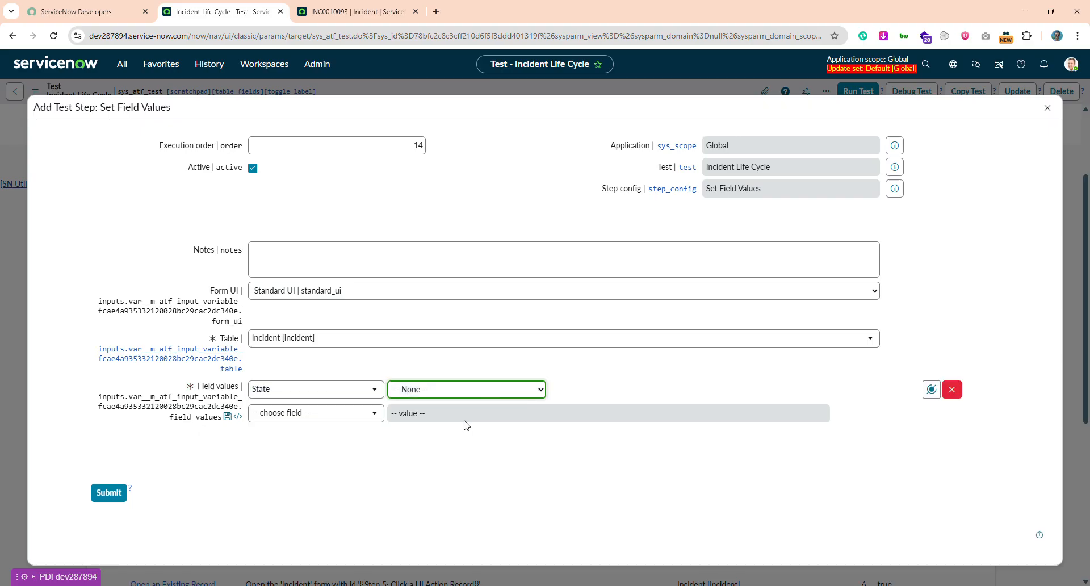
left_click(439, 455)
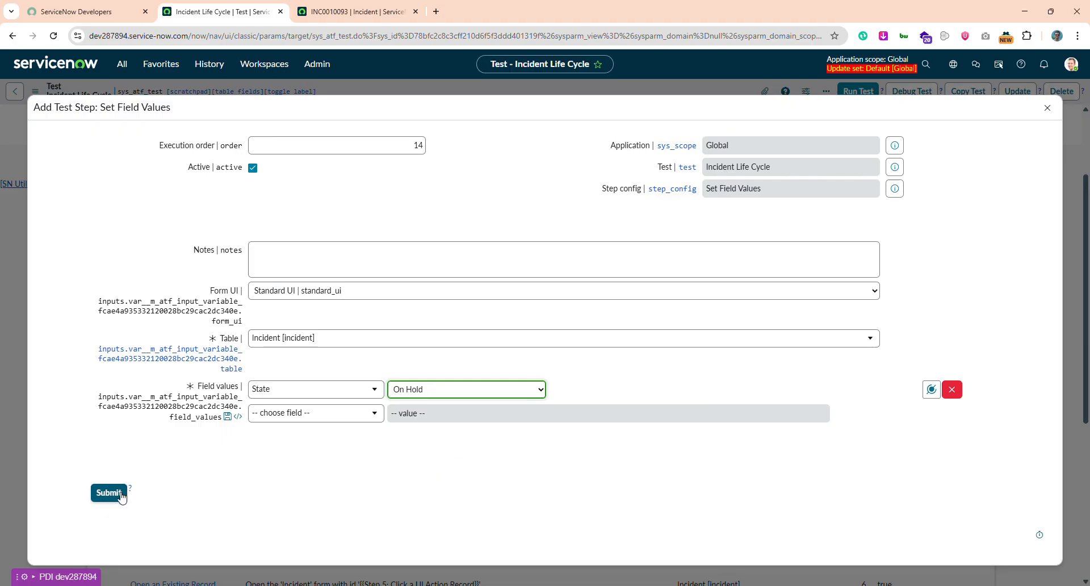
left_click(102, 496)
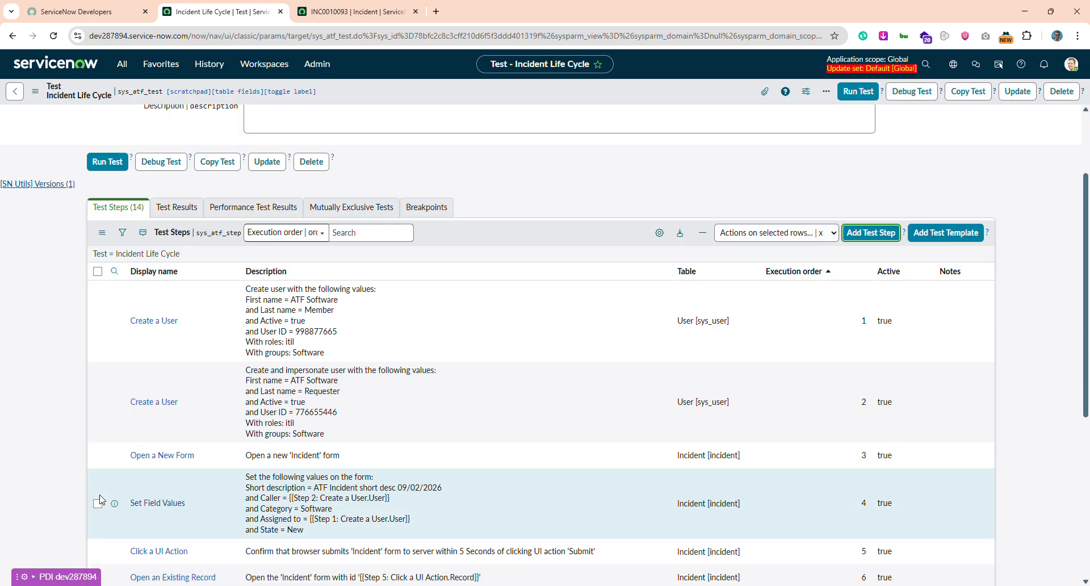
Step: Add a Field State Validation step to the test after Step 14 - Set Field Values
left_click(872, 236)
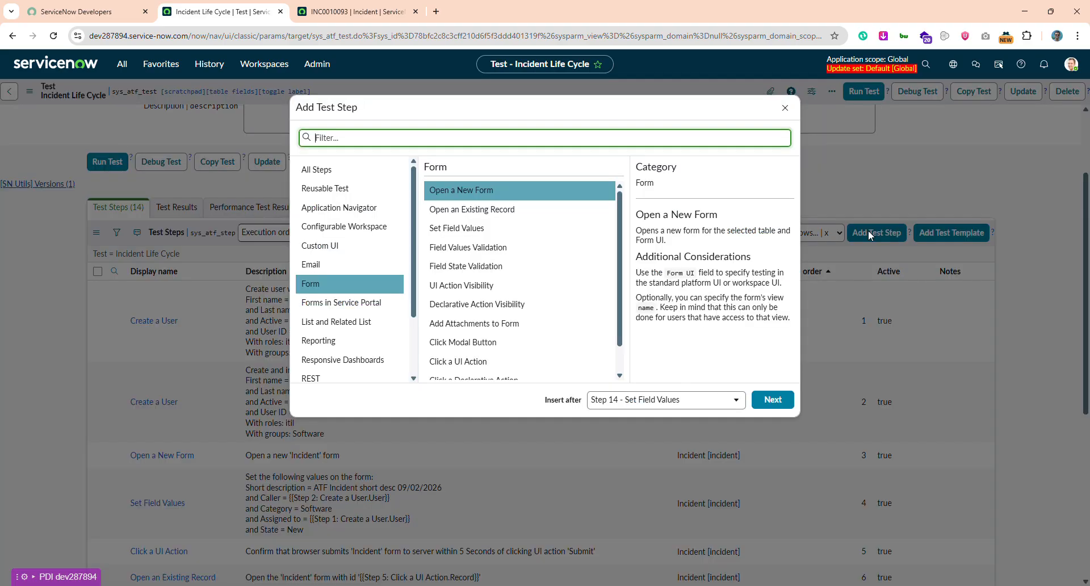
double_click(496, 266)
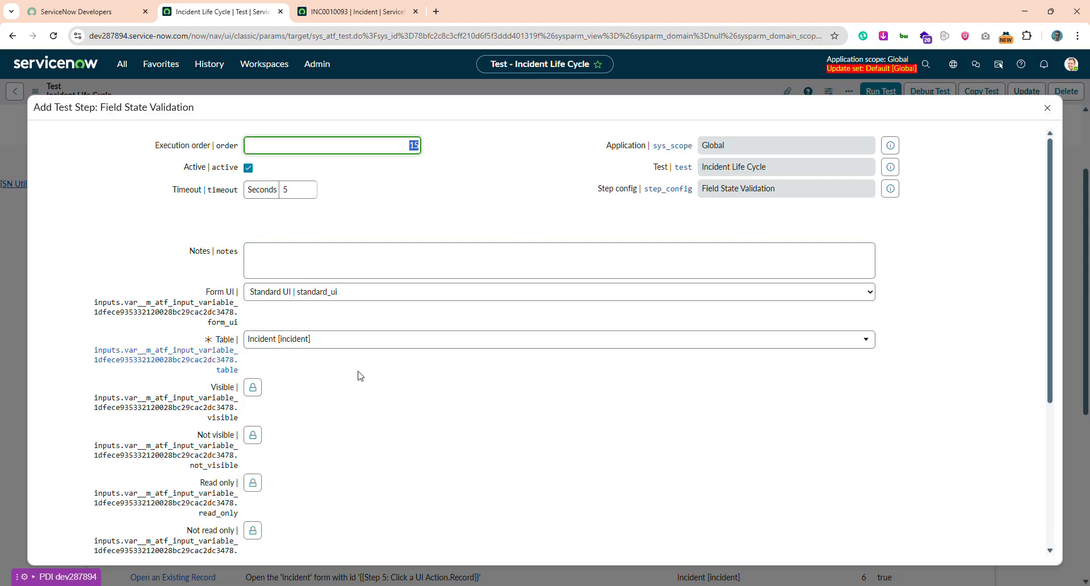
scroll(359, 376, "down", 3)
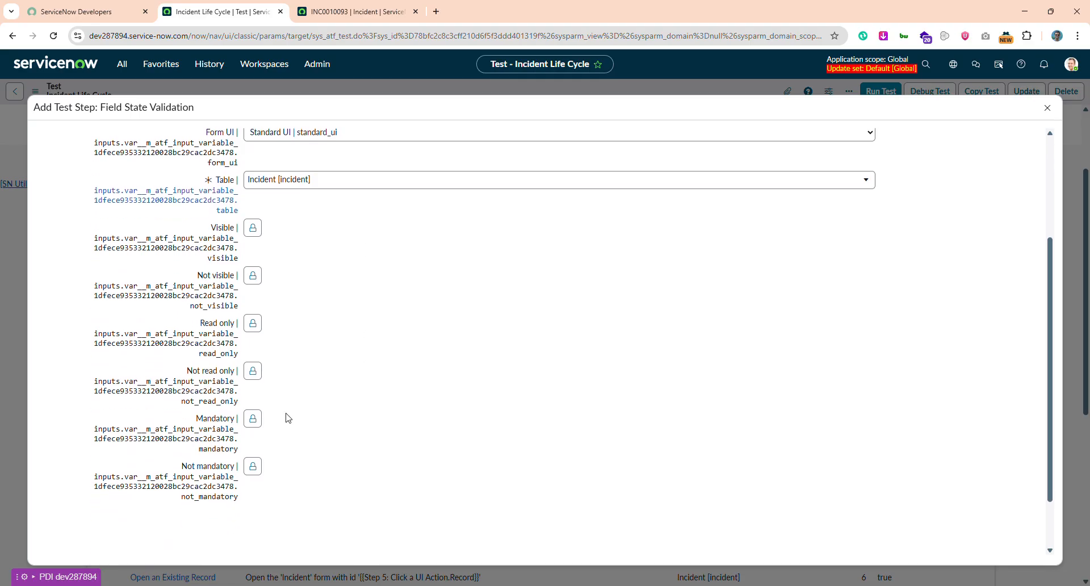
Step: Select On hold reason as the mandatory field on the Incident table and submit the Field State Validation step
left_click(252, 419)
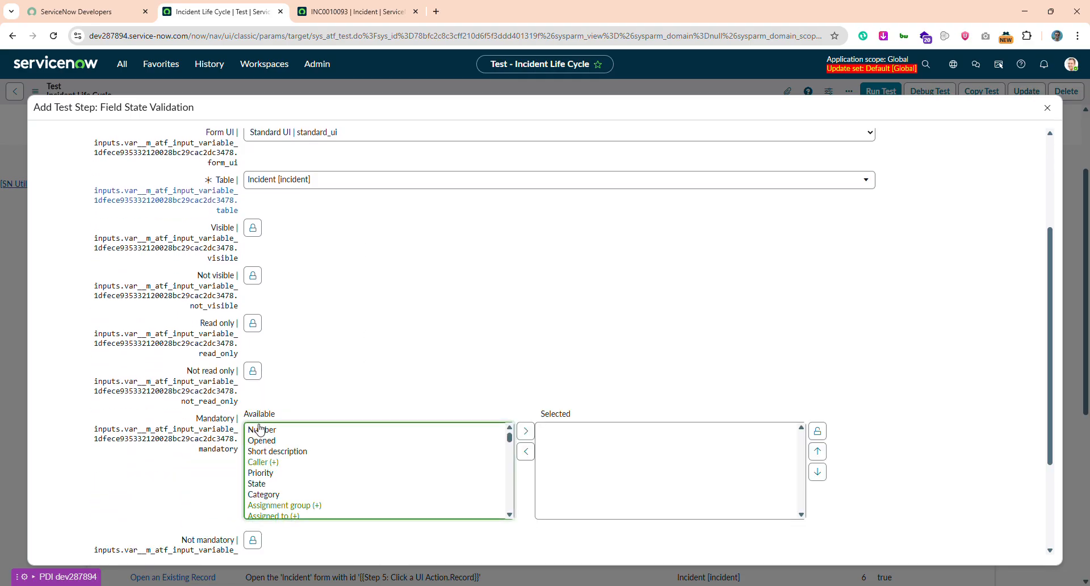
scroll(329, 479, "down", 1)
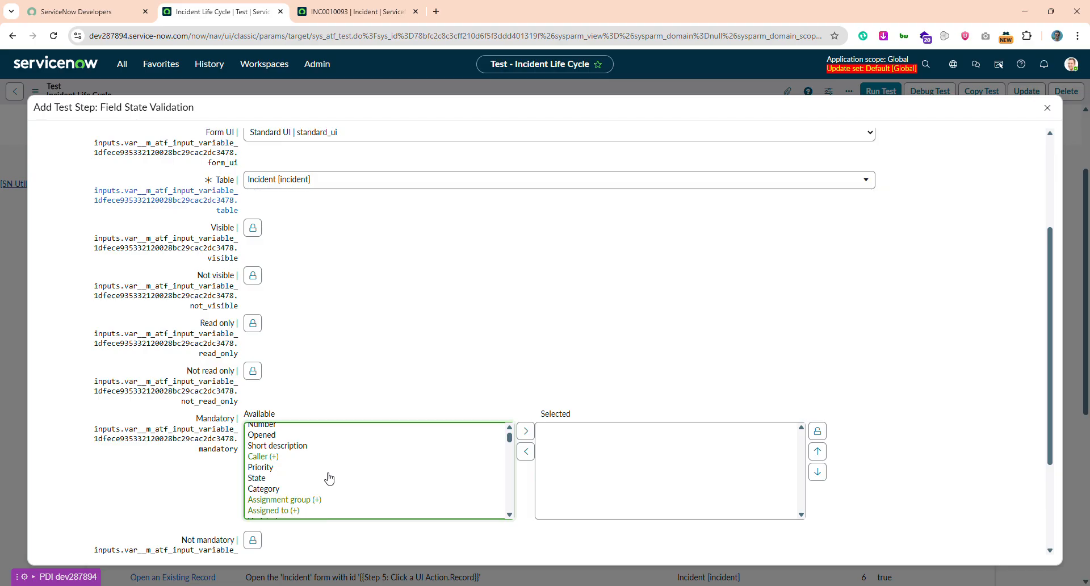
scroll(329, 478, "down", 5)
scroll(329, 479, "down", 8)
scroll(330, 479, "down", 10)
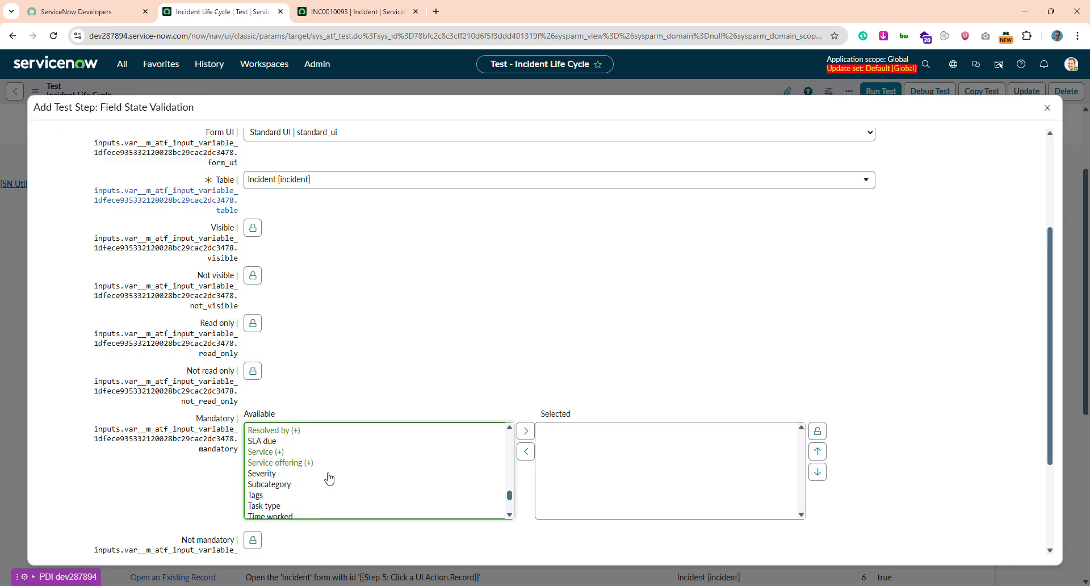
scroll(329, 478, "up", 4)
scroll(329, 478, "up", 2)
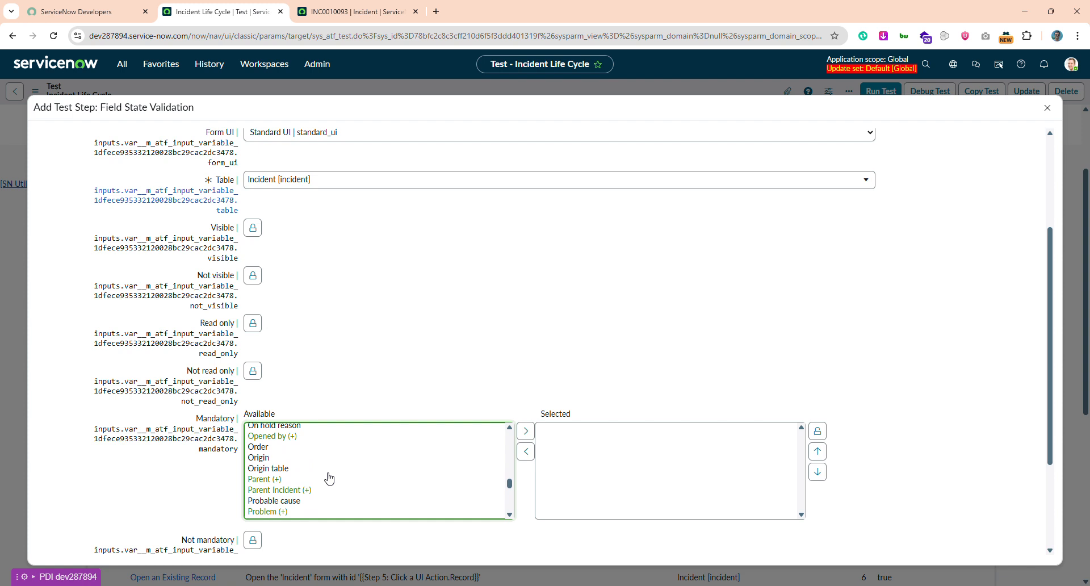
left_click(328, 474)
scroll(329, 479, "up", 1)
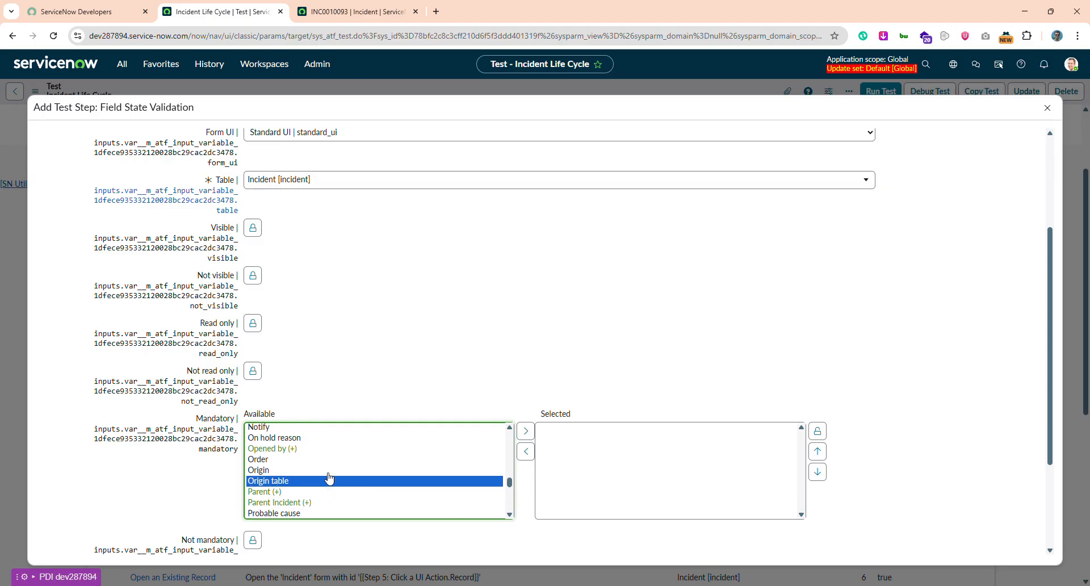
double_click(284, 444)
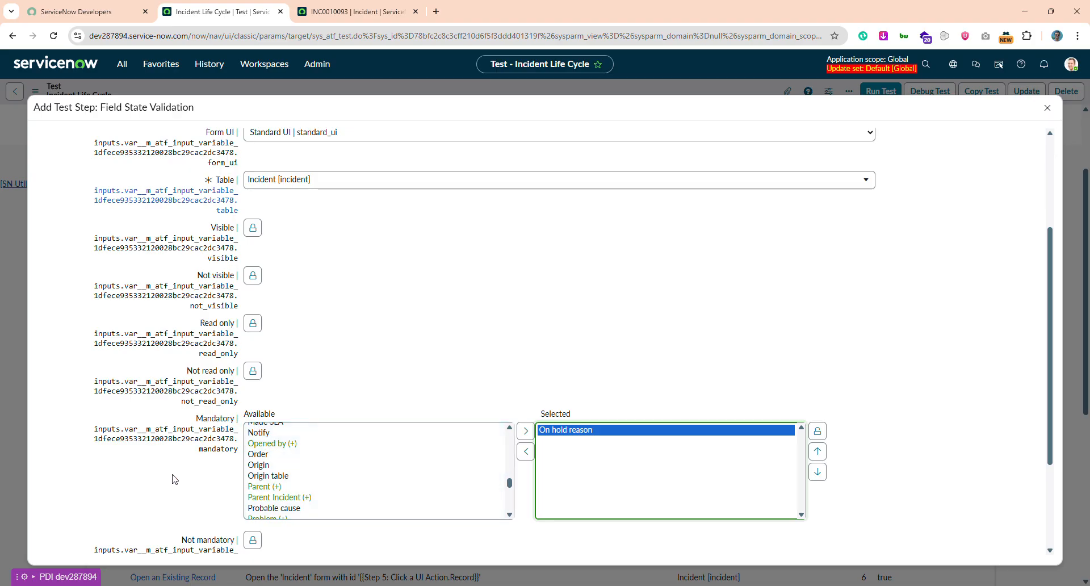
scroll(167, 483, "down", 2)
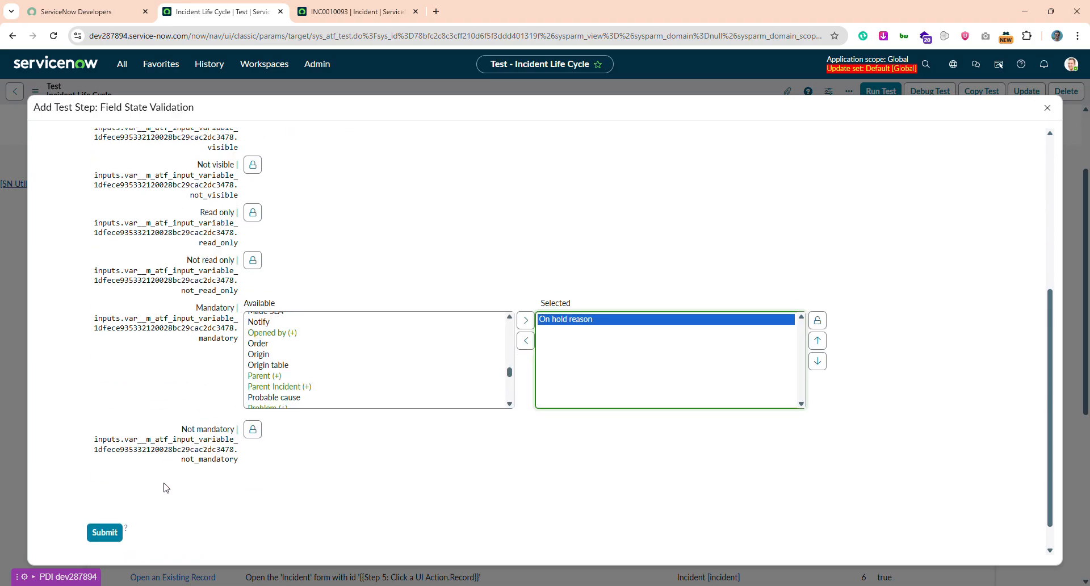
left_click(100, 523)
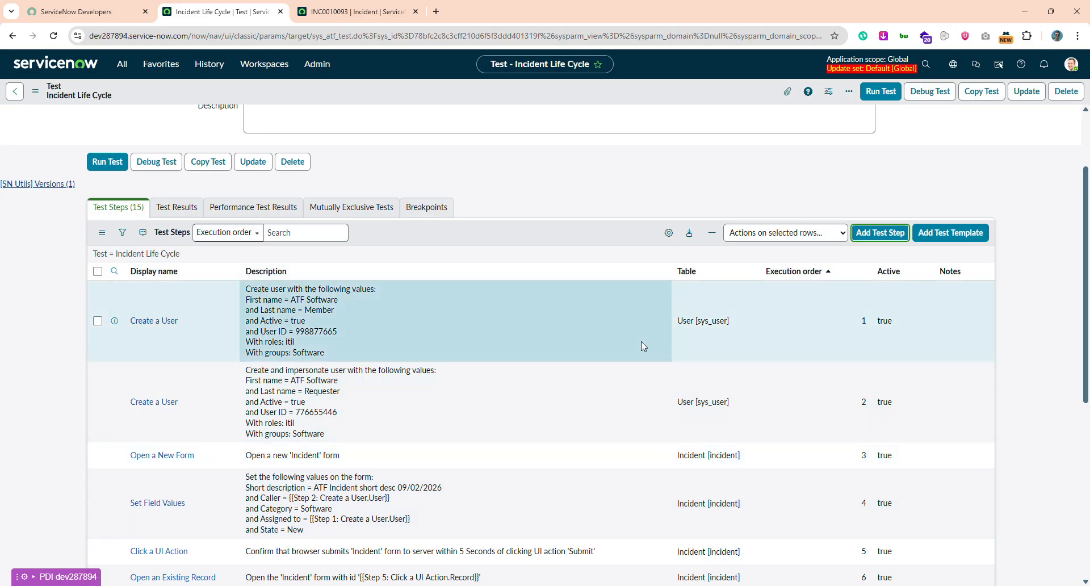
Step: Retrieve the Resolve UI action's sys_id from the open incident and add a Click a UI Action step after Step 15 - Field State Validation
left_click(880, 232)
left_click(404, 8)
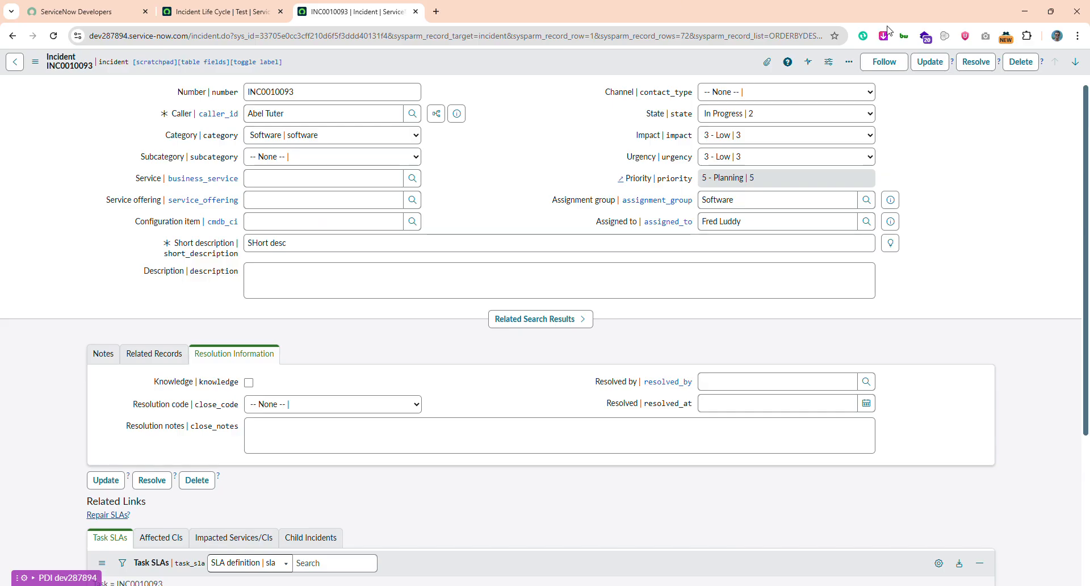
left_click(1003, 64, "ctrl")
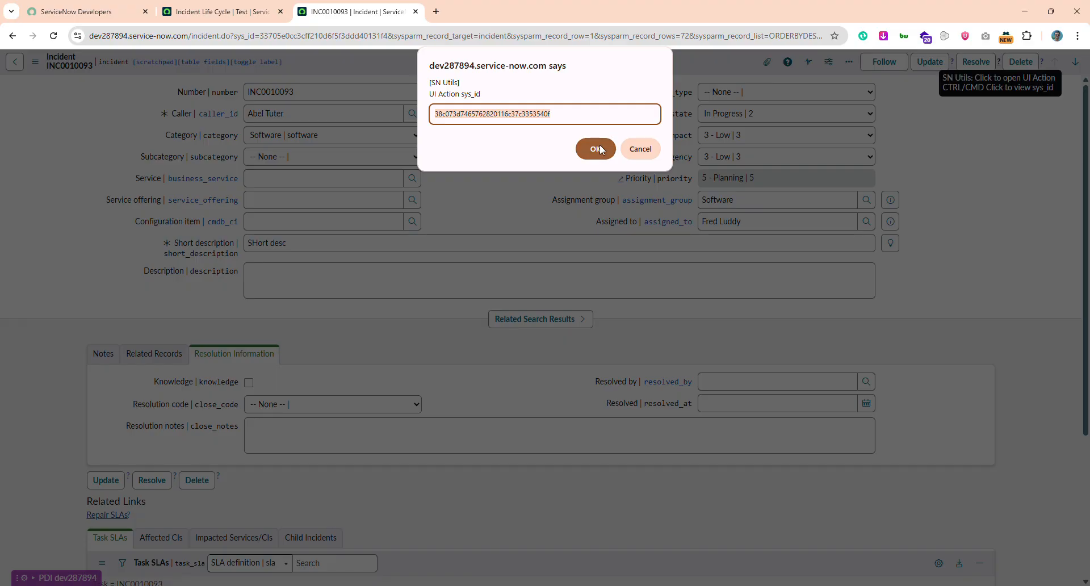
left_click(225, 5)
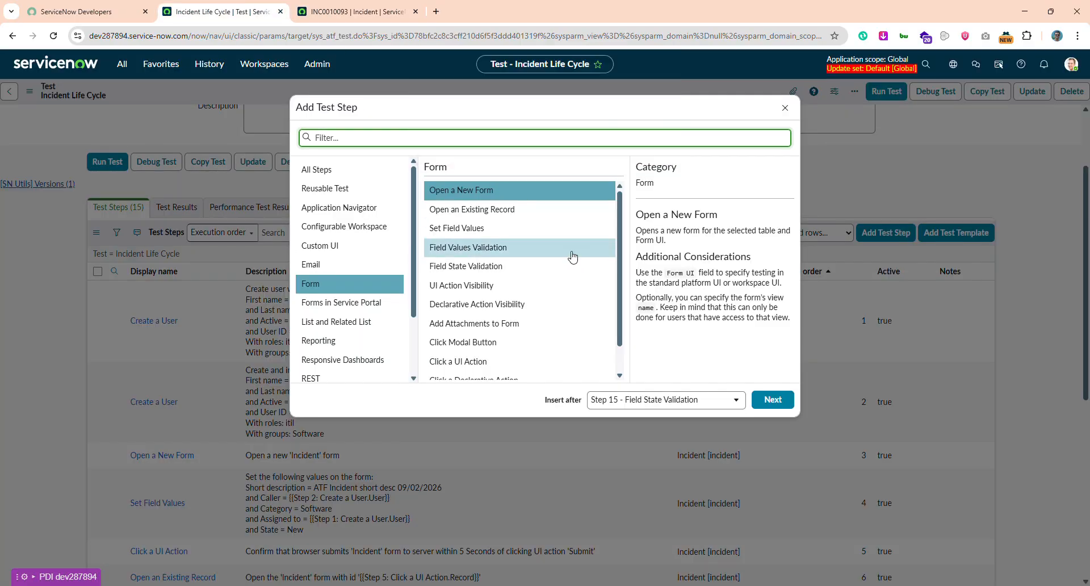
double_click(480, 361)
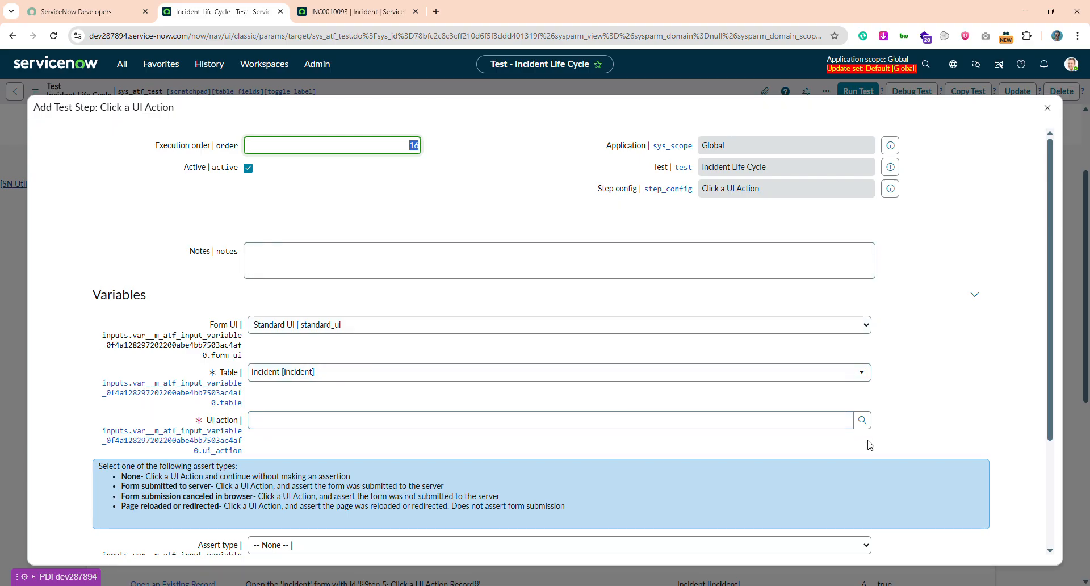
Step: Set the UI action to Resolve with assert type Form submitted to server and submit the Click a UI Action step
left_click(868, 424)
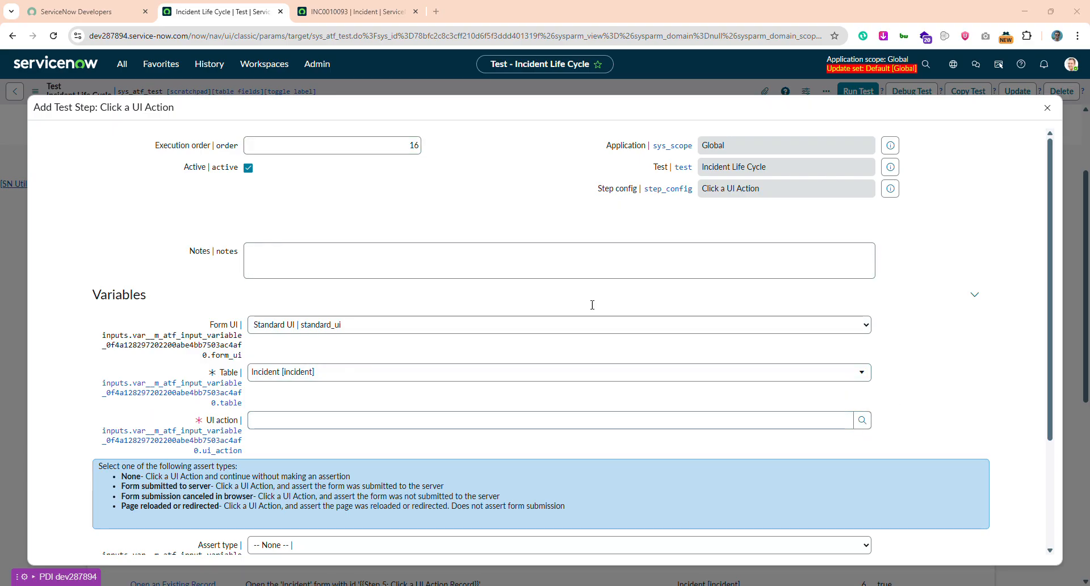
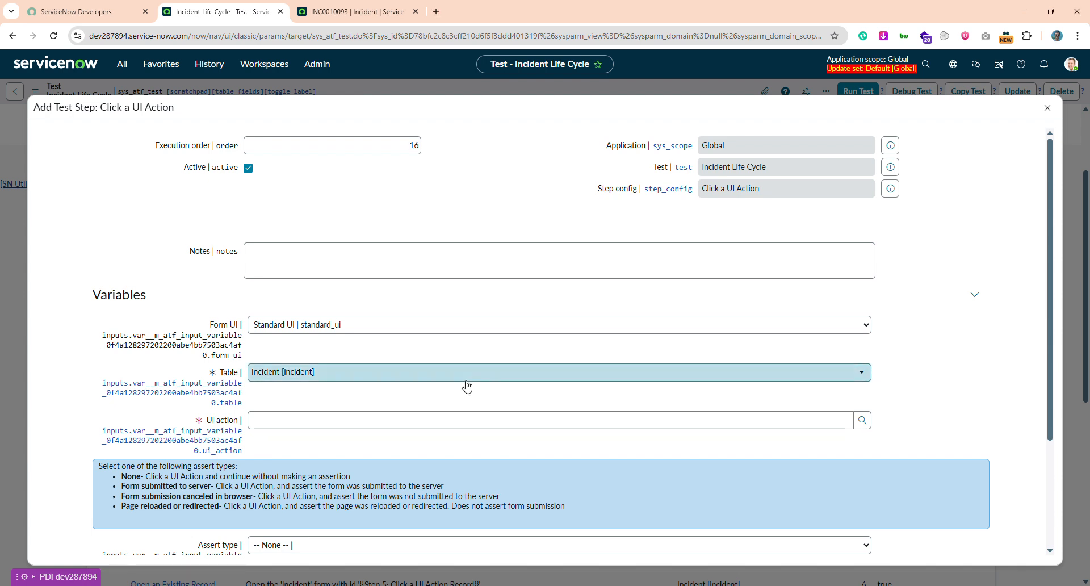
left_click(466, 380)
scroll(360, 449, "down", 3)
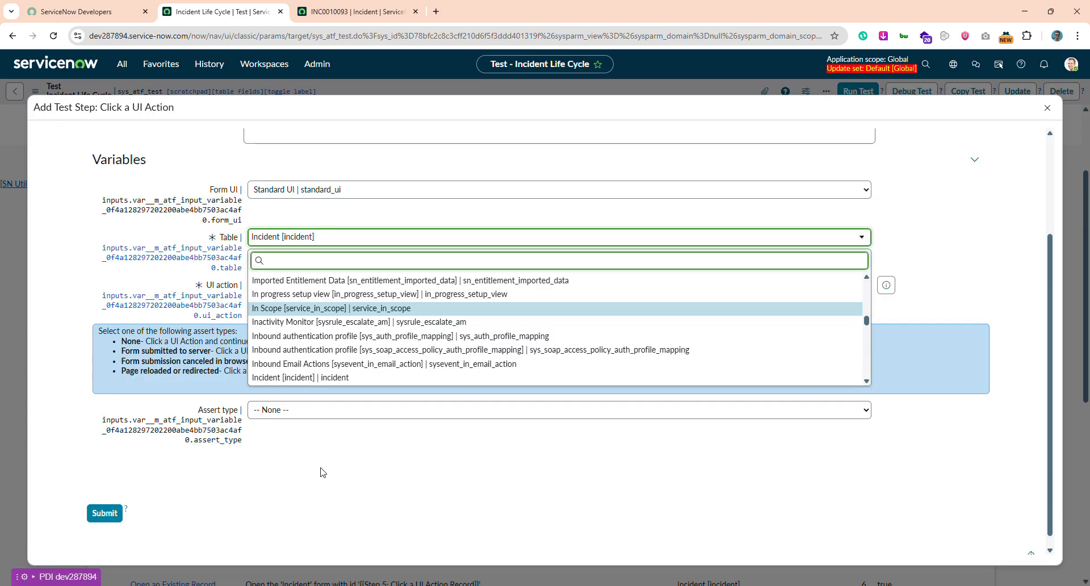
key("Escape")
left_click(304, 410)
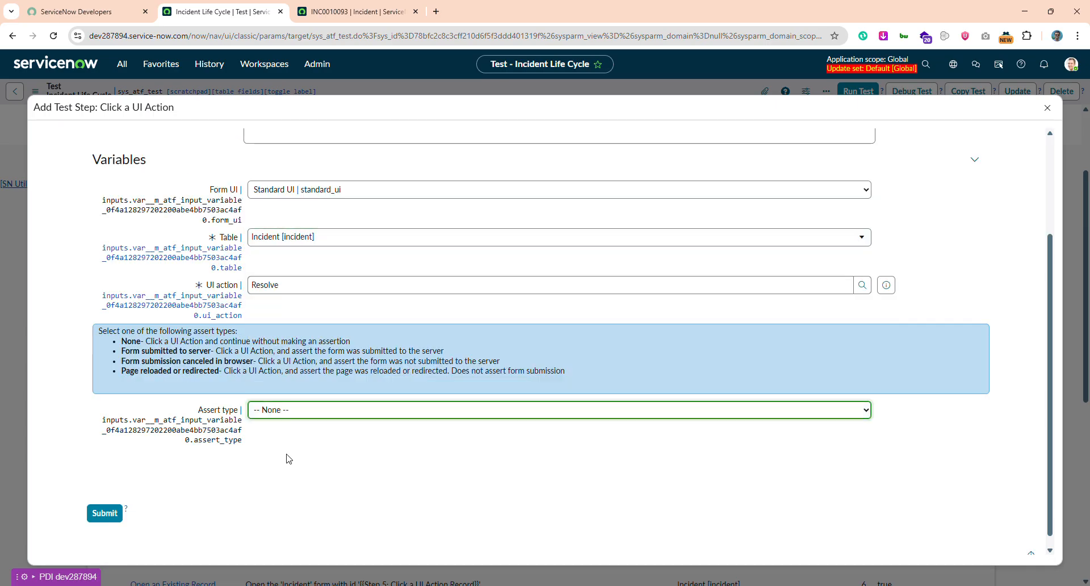
key("Down")
left_click(103, 519)
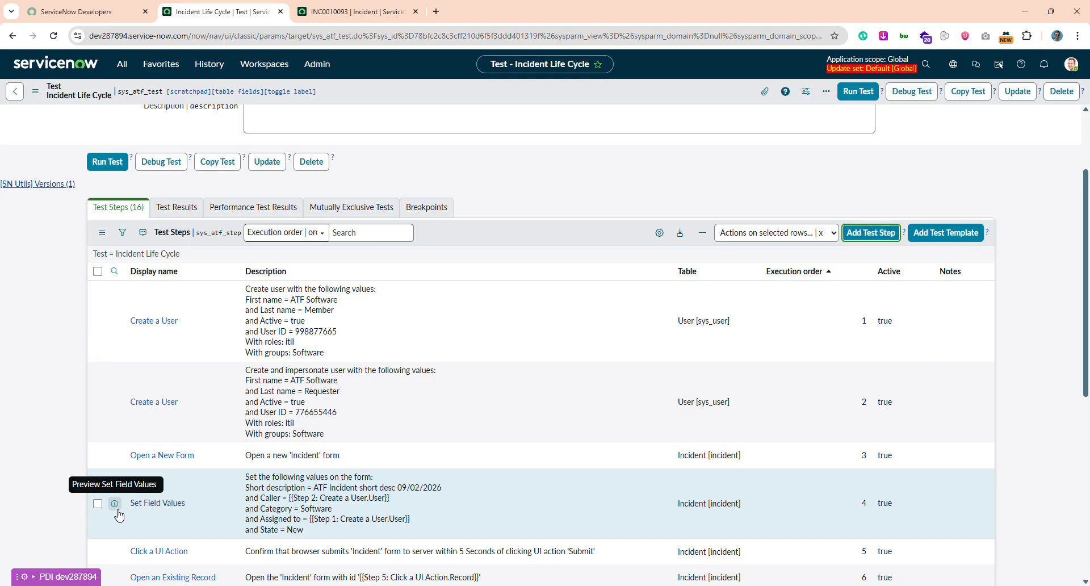
Step: Review the updated step list and add a Field State Validation step after Step 16 - Click a UI Action
scroll(119, 515, "down", 4)
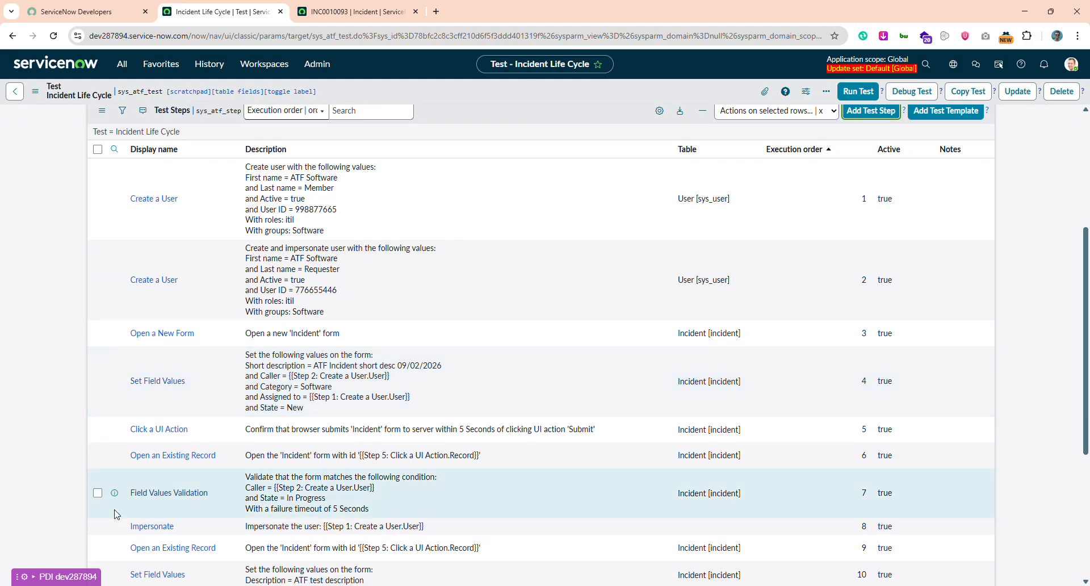
scroll(116, 515, "down", 1)
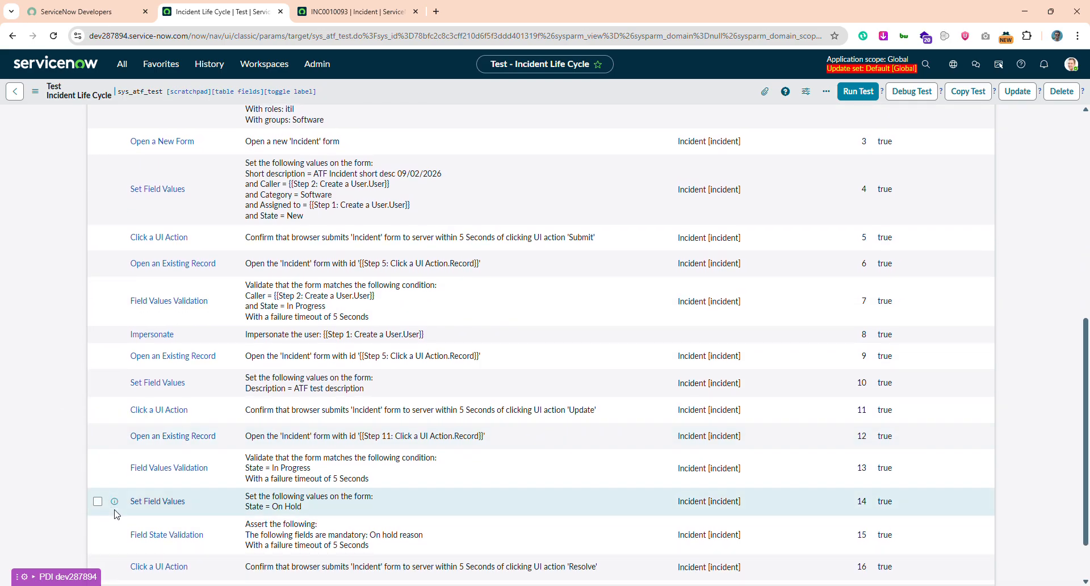
scroll(116, 514, "down", 1)
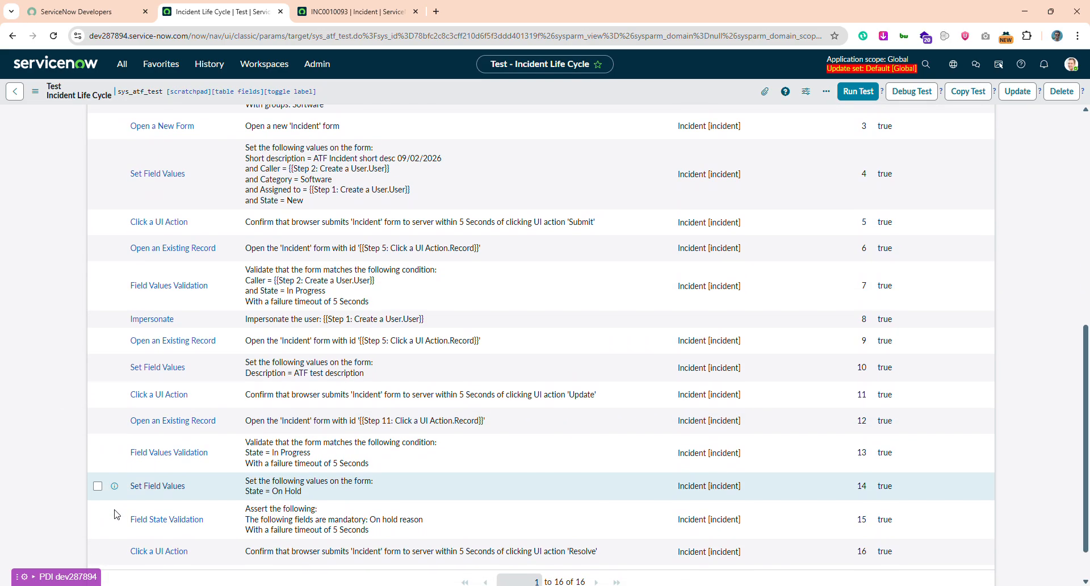
scroll(116, 515, "up", 1)
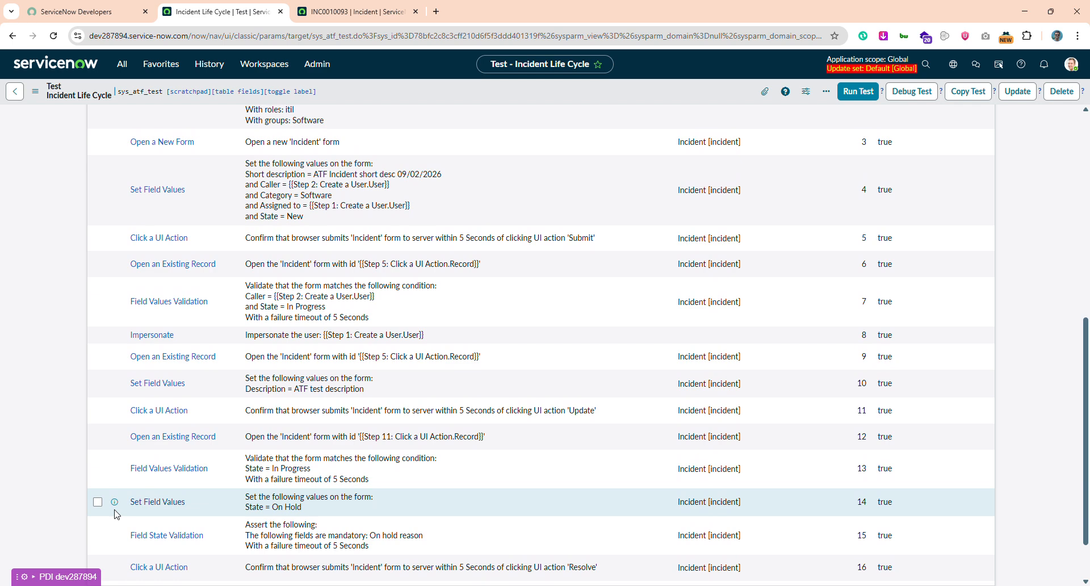
scroll(116, 514, "up", 5)
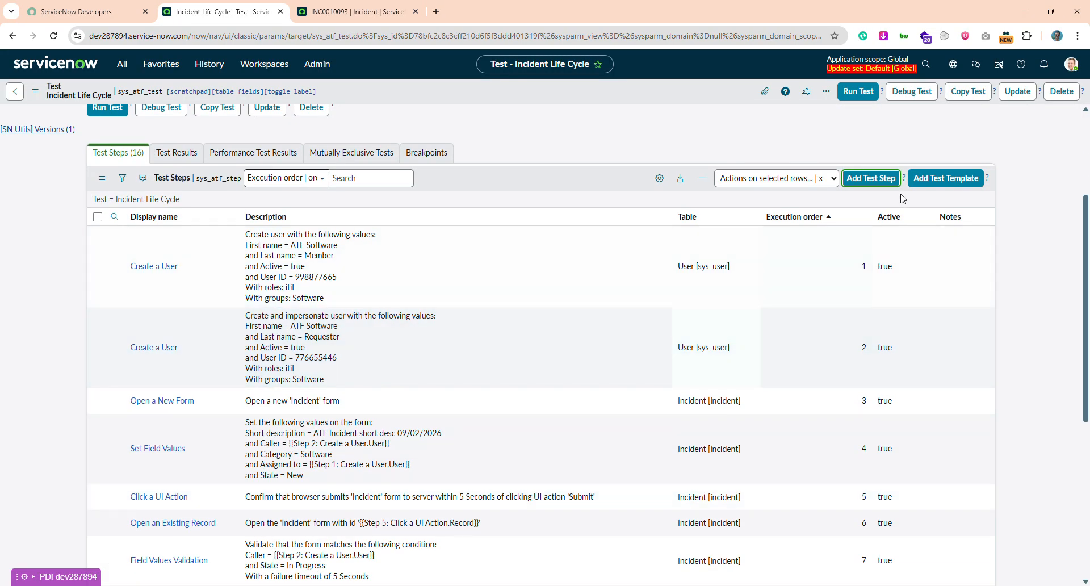
left_click(882, 185)
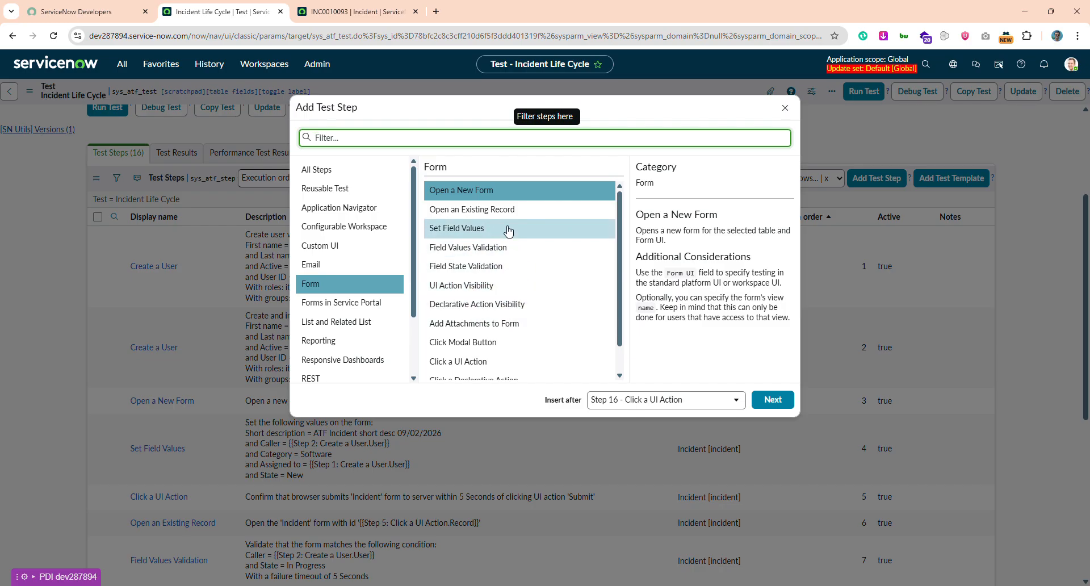
left_click(482, 267)
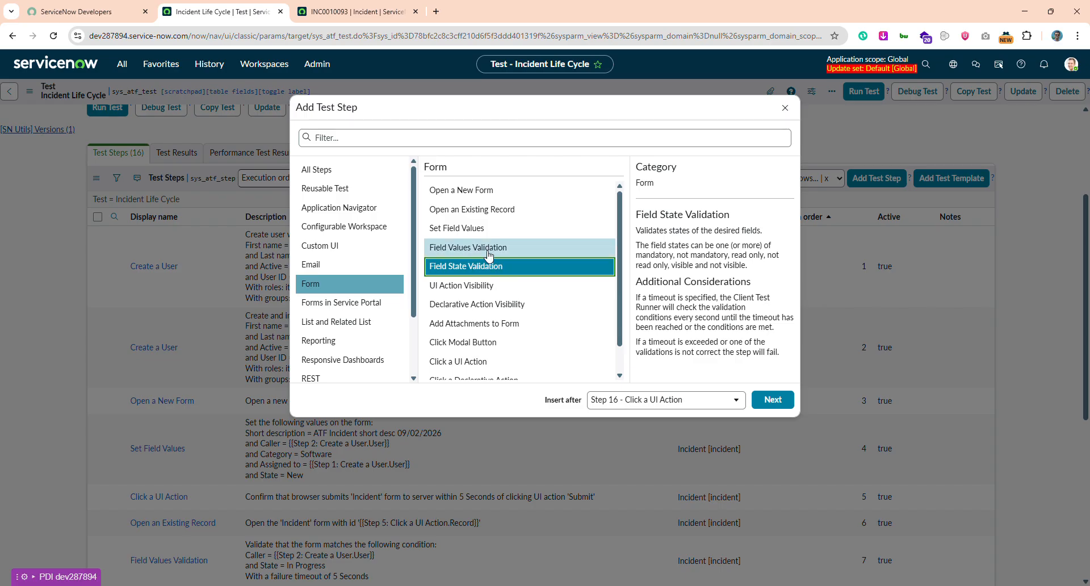
double_click(500, 268)
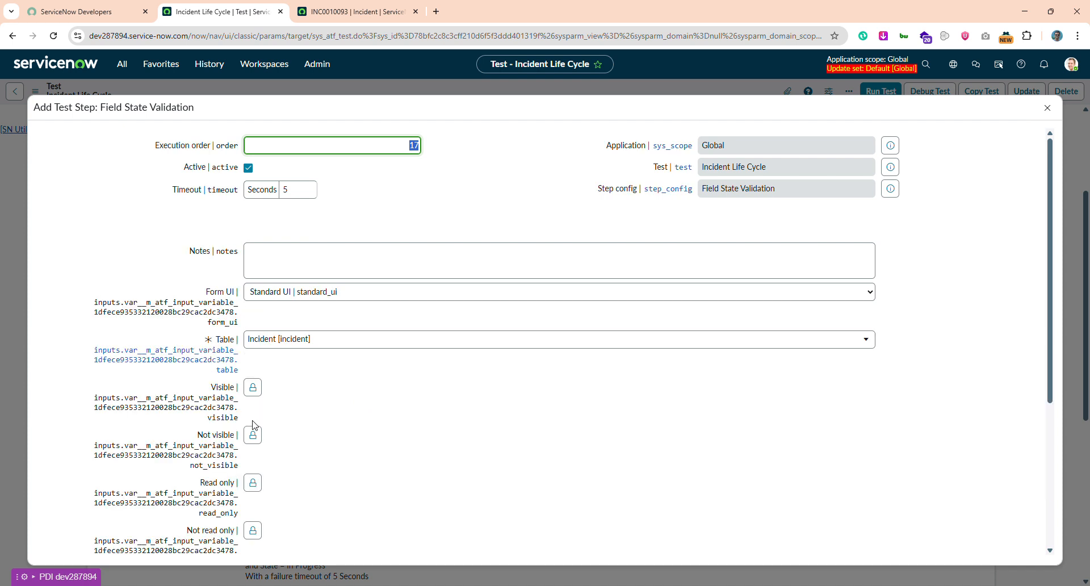
scroll(255, 534, "down", 2)
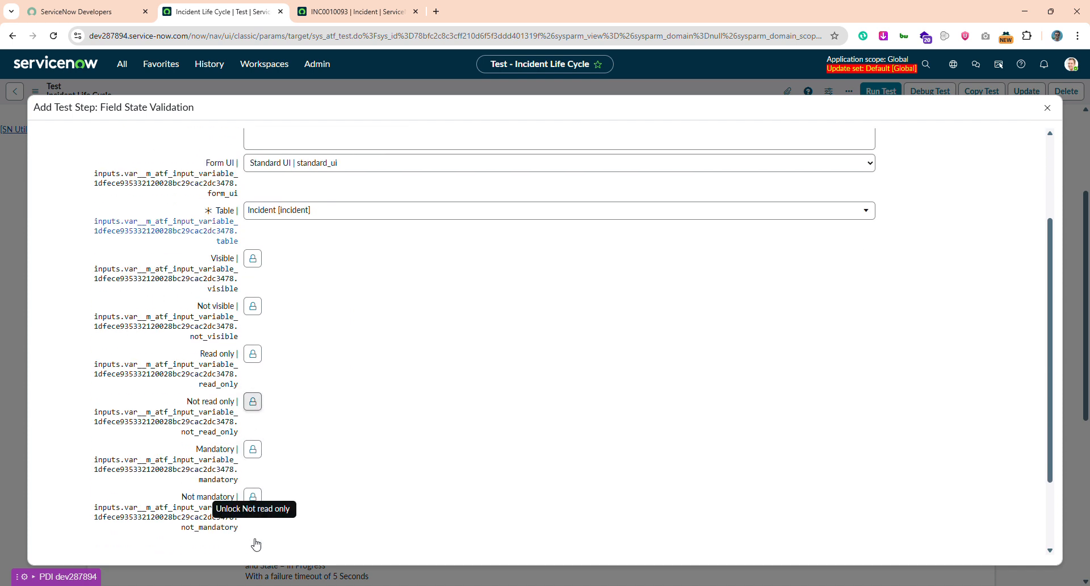
Step: Select Resolution code and Resolution notes as mandatory fields and submit the Field State Validation step
left_click(252, 441)
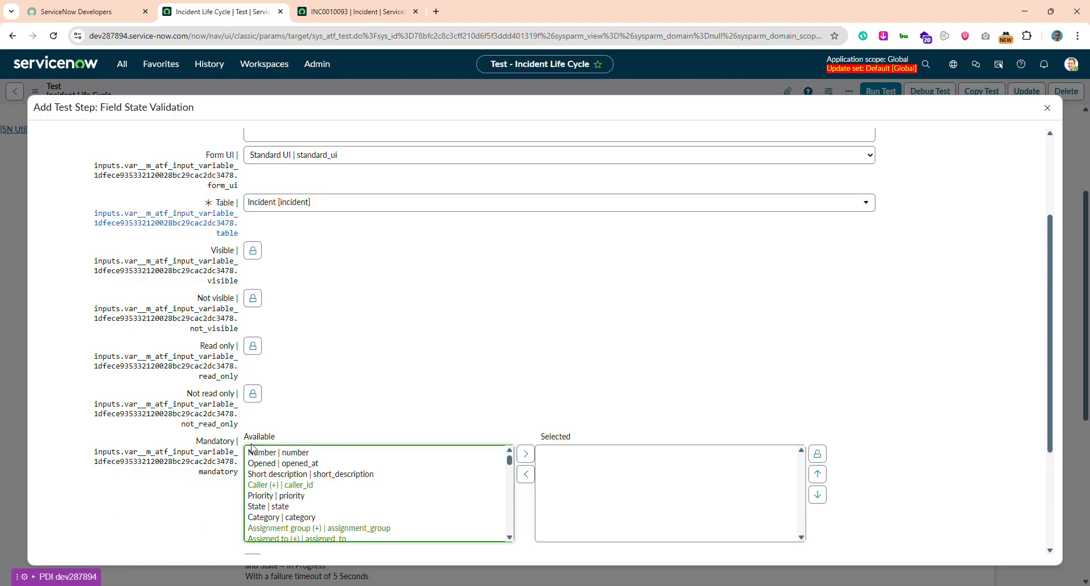
scroll(359, 504, "down", 3)
scroll(360, 504, "down", 12)
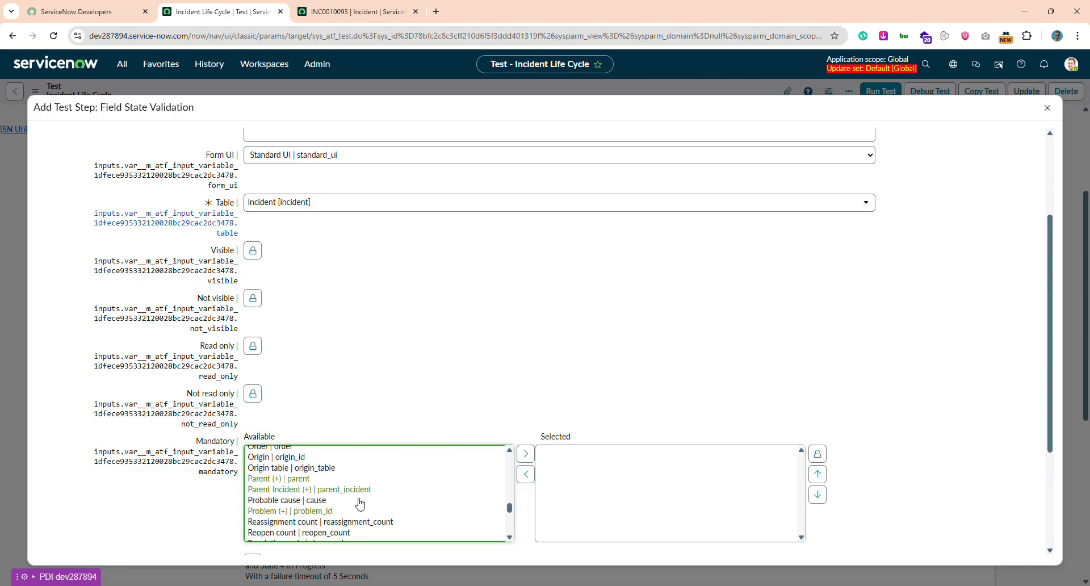
scroll(359, 504, "down", 2)
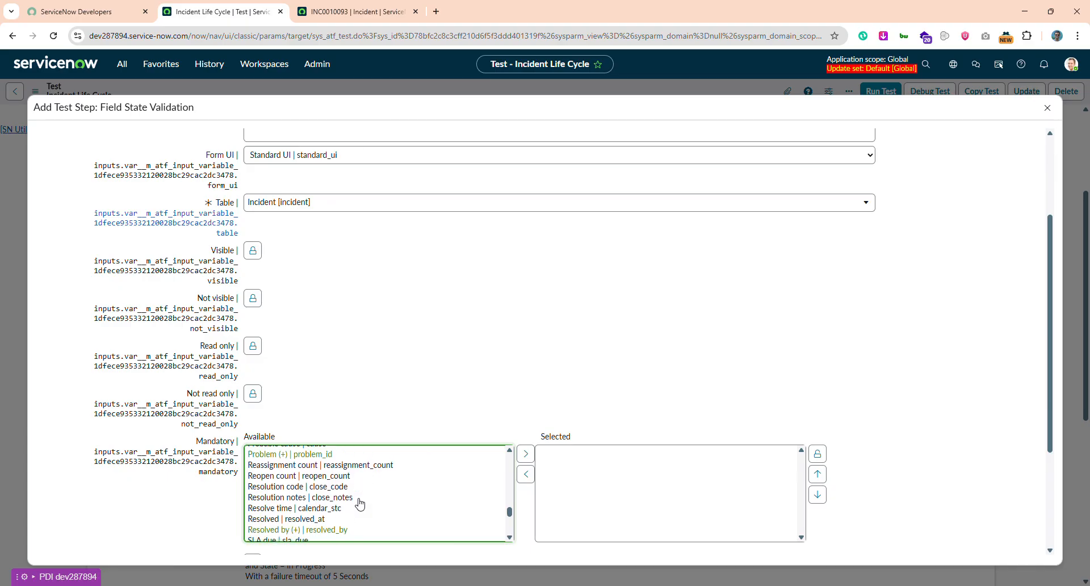
left_click(336, 487)
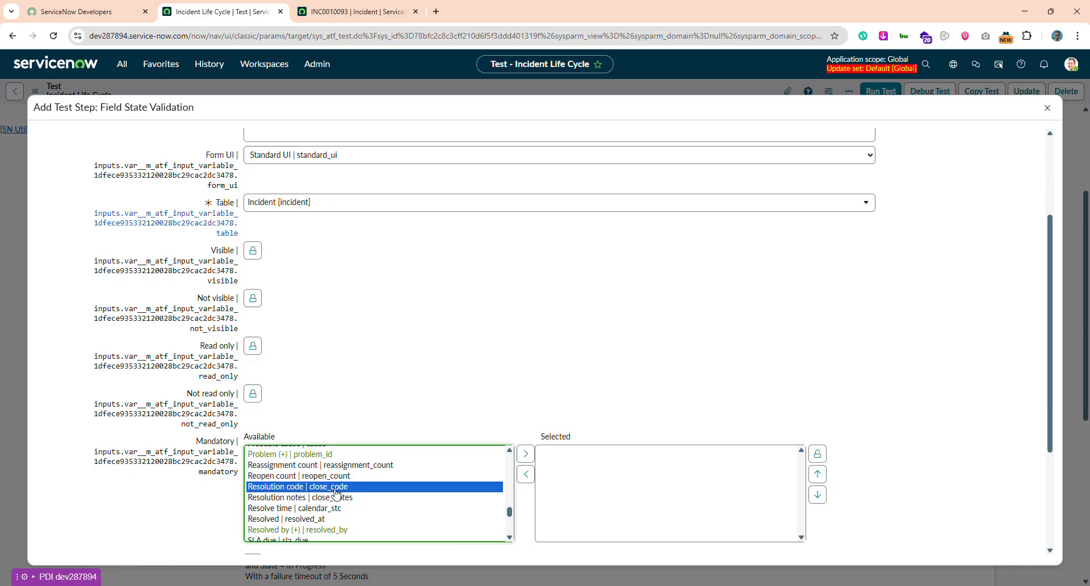
left_click(324, 499, "ctrl")
left_click(526, 454)
left_click(500, 403)
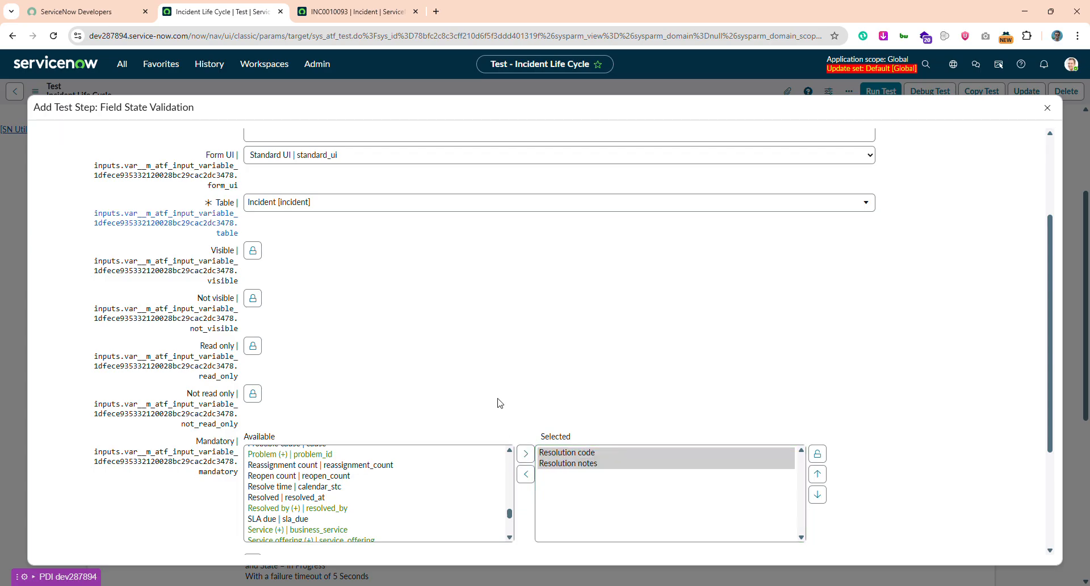
scroll(500, 403, "down", 3)
left_click(105, 501)
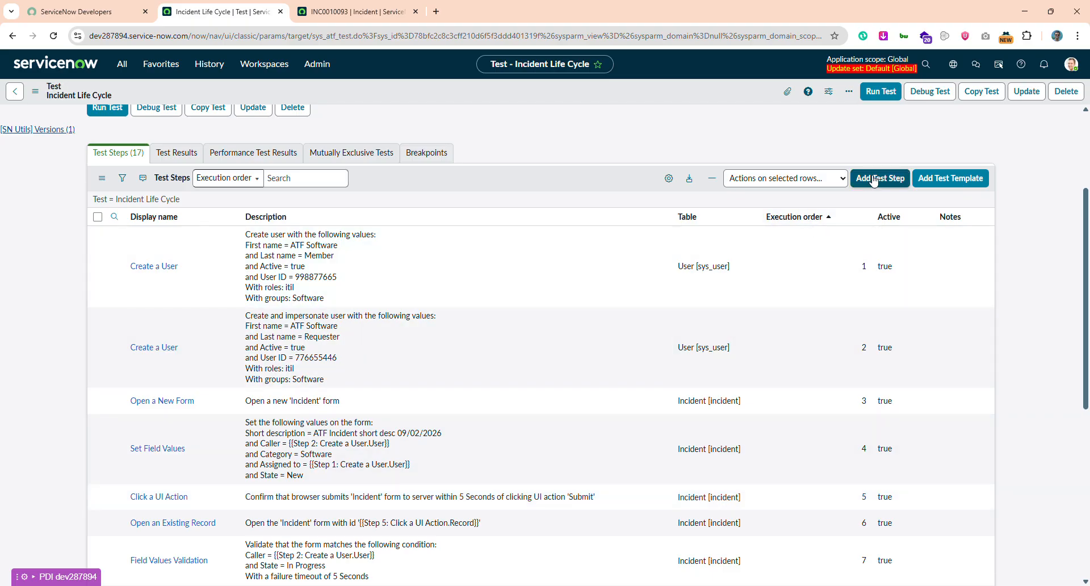
Step: Add a Set Field Values step after Step 17 - Field State Validation and set Resolution code to Duplicate
left_click(873, 181)
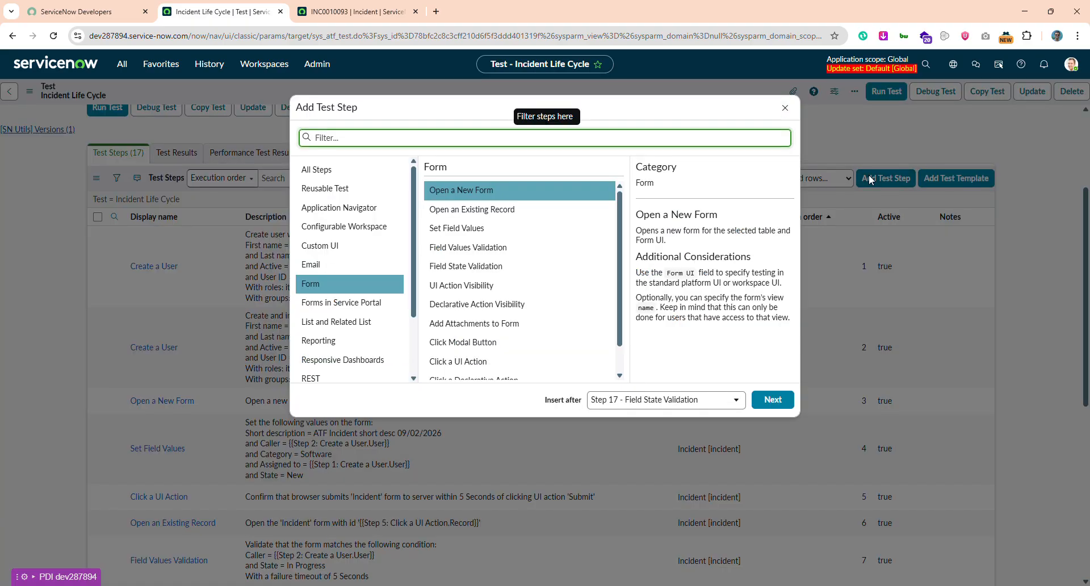
left_click(499, 235)
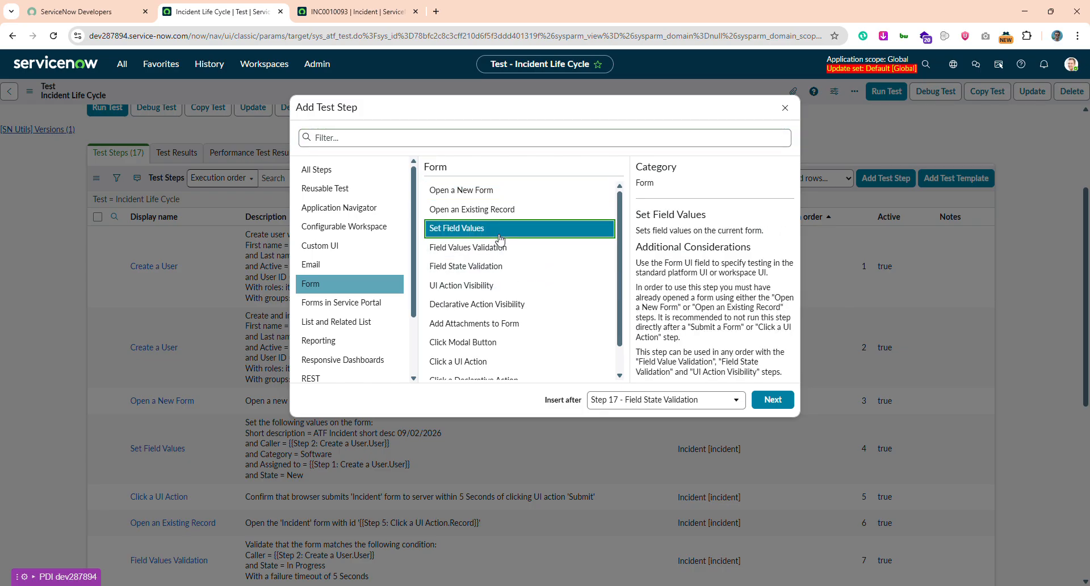
double_click(499, 235)
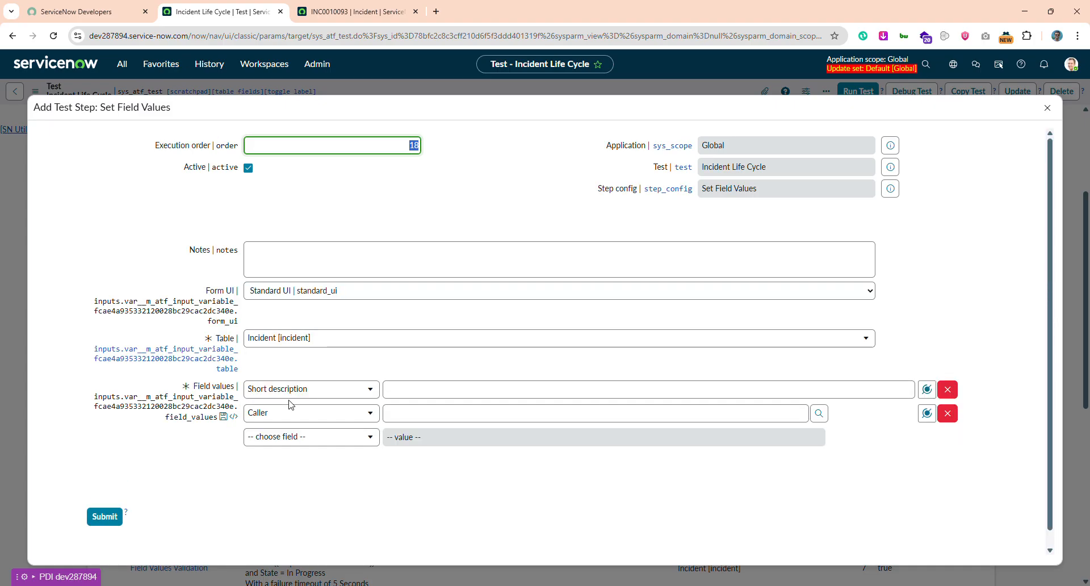
left_click(348, 391)
type("res")
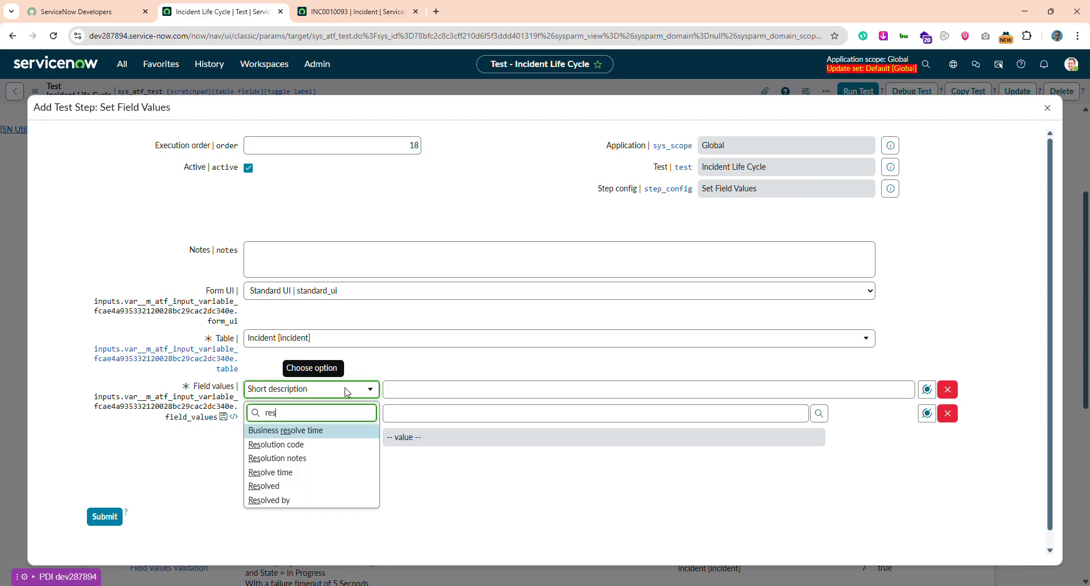
left_click(298, 447)
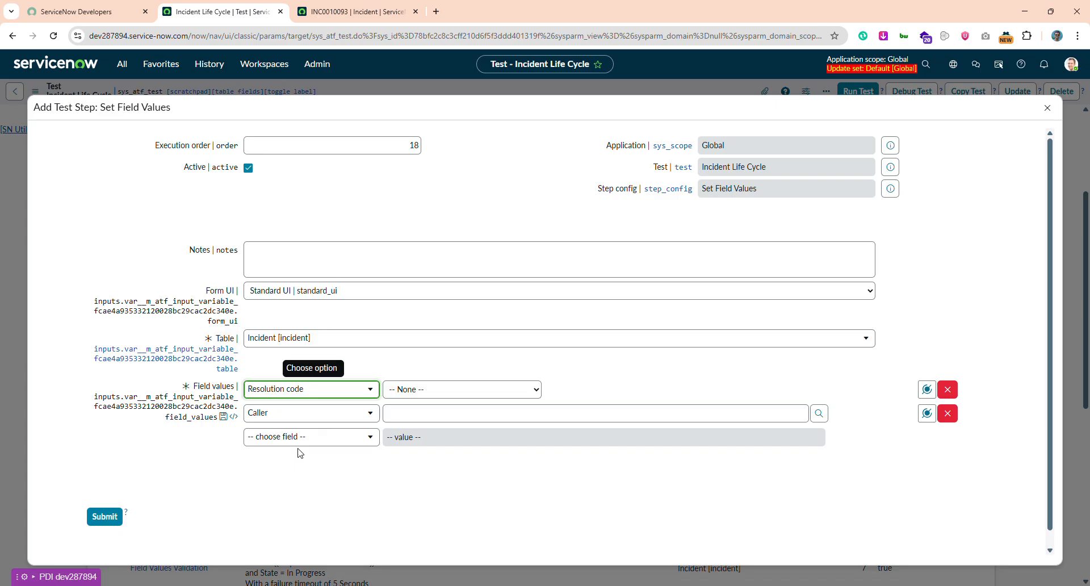
left_click(450, 392)
key("Down")
Step: Add Resolution notes with the value "Resolved successfully" and submit the Set Field Values step
left_click(338, 424)
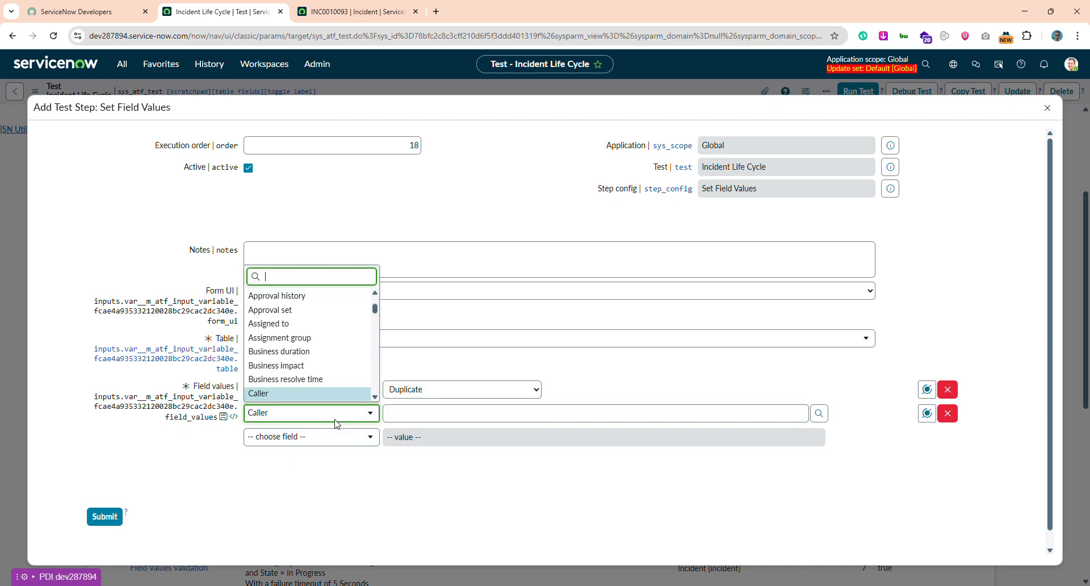
type("resd")
key("BackSpace")
type("ou")
key("BackSpace")
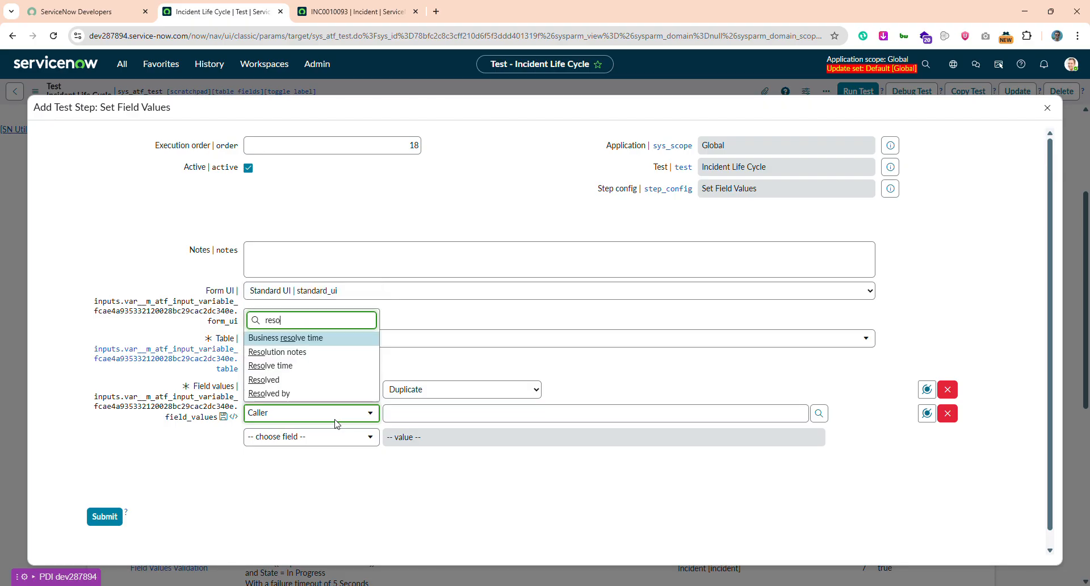
left_click(316, 354)
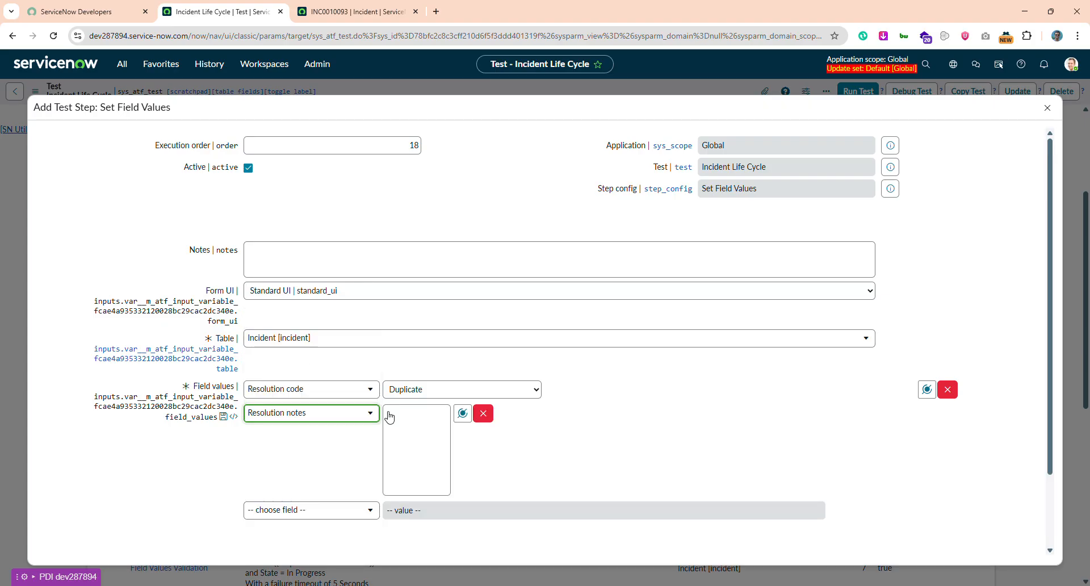
left_click(420, 431)
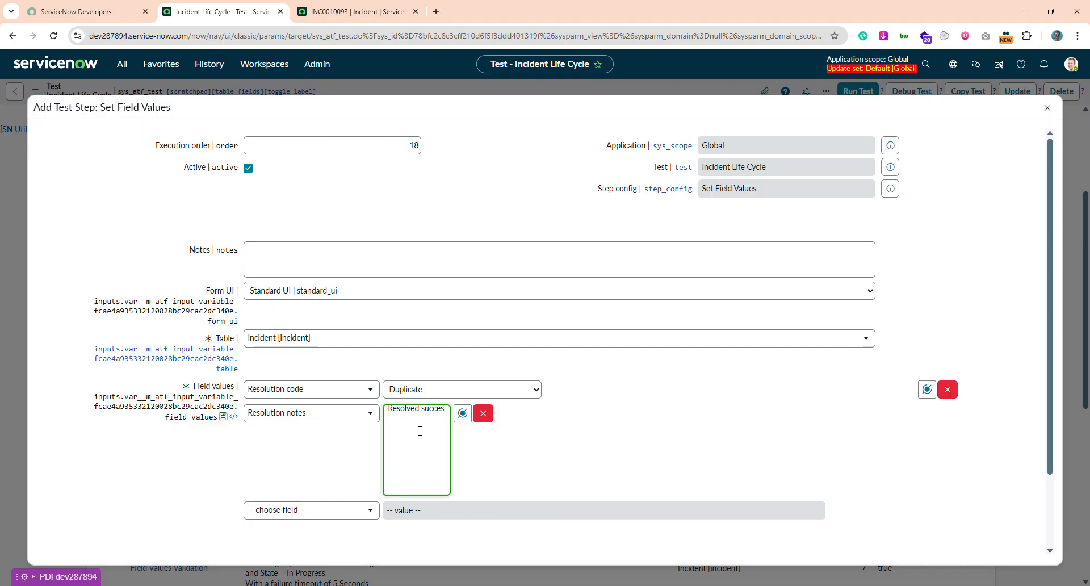
type("sful")
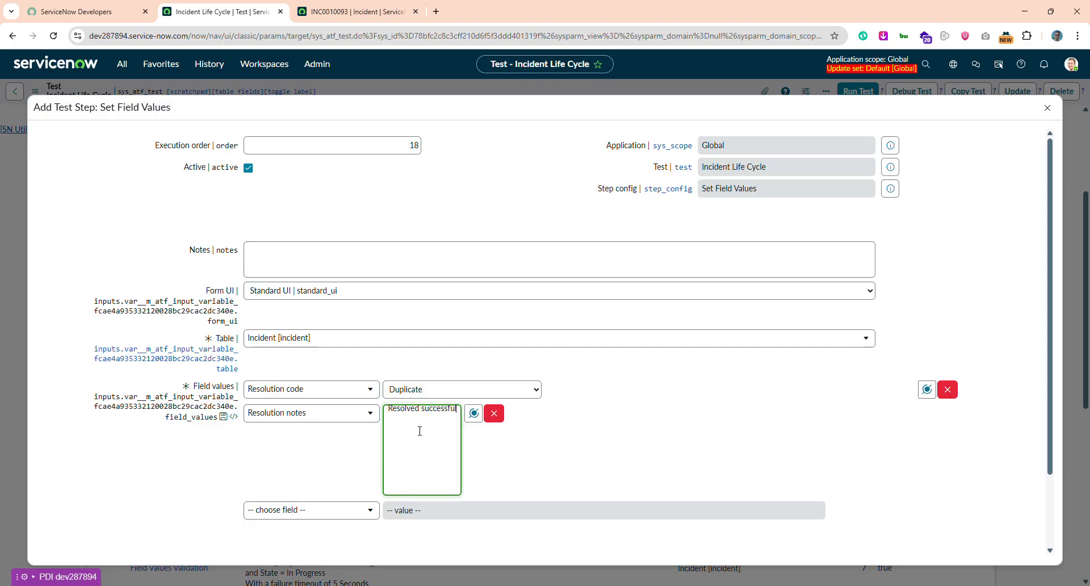
type("ly")
left_click(278, 469)
scroll(278, 469, "down", 2)
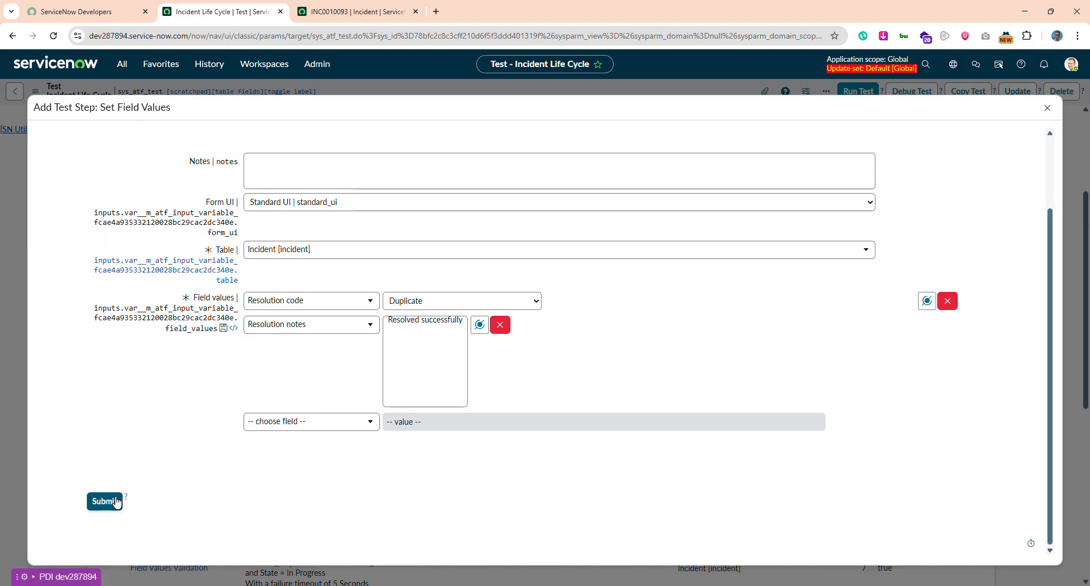
left_click(104, 502)
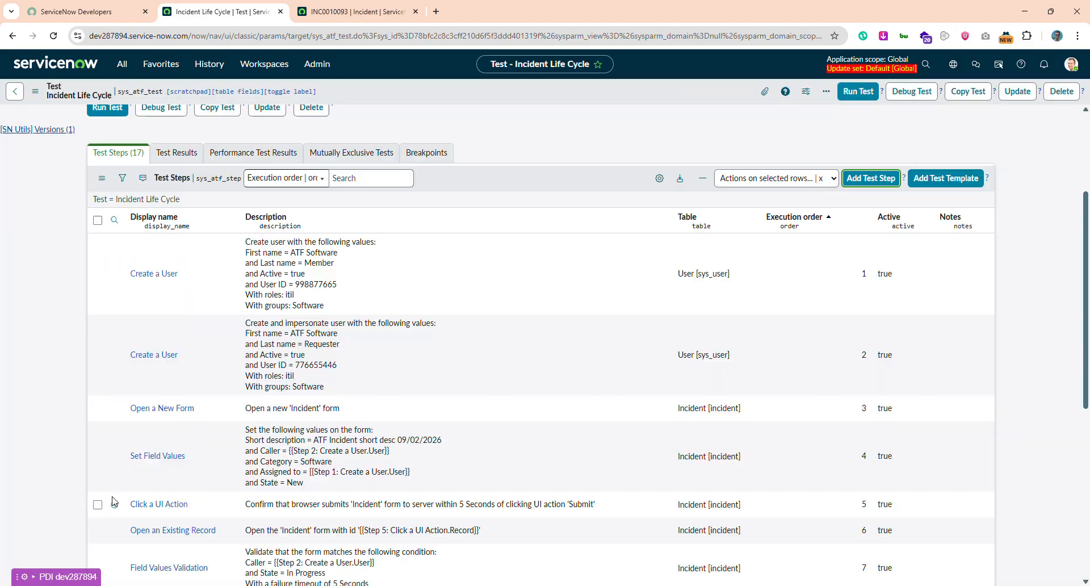
Step: Review the updated step list and add a Click a UI Action step after Step 18 - Set Field Values
scroll(111, 501, "down", 2)
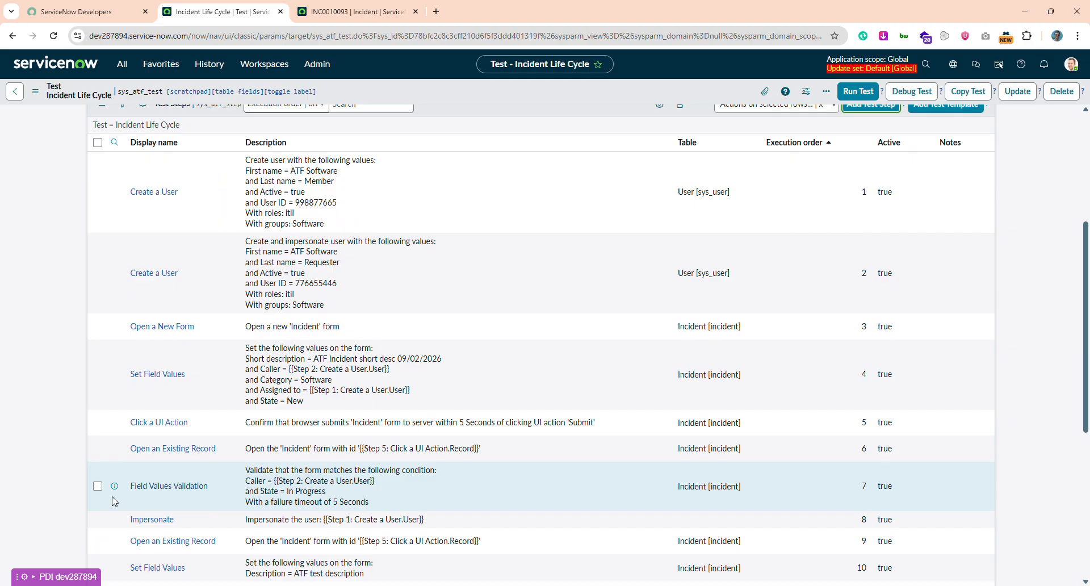
scroll(112, 502, "down", 5)
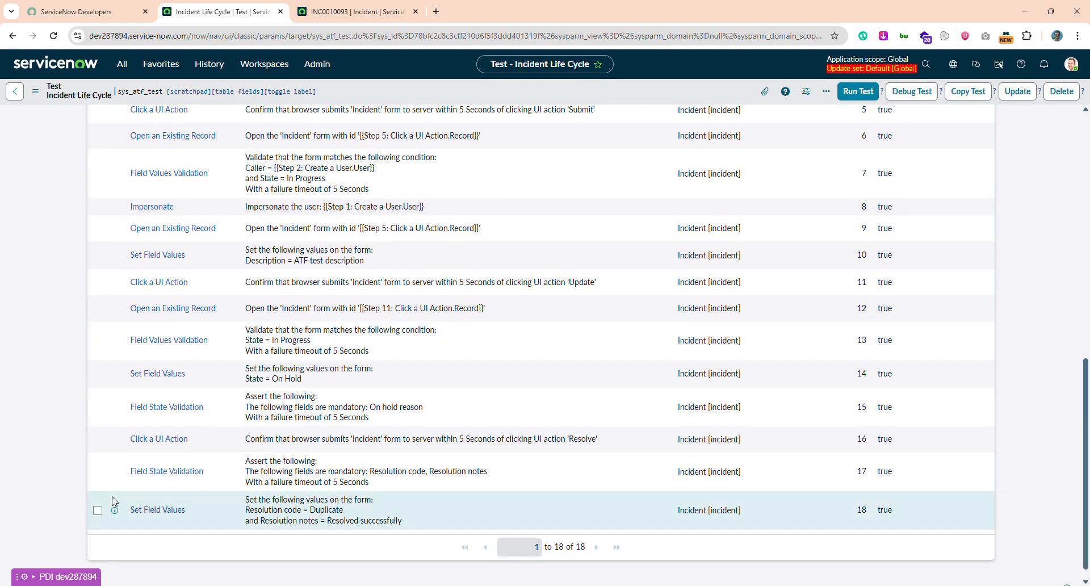
scroll(112, 501, "up", 6)
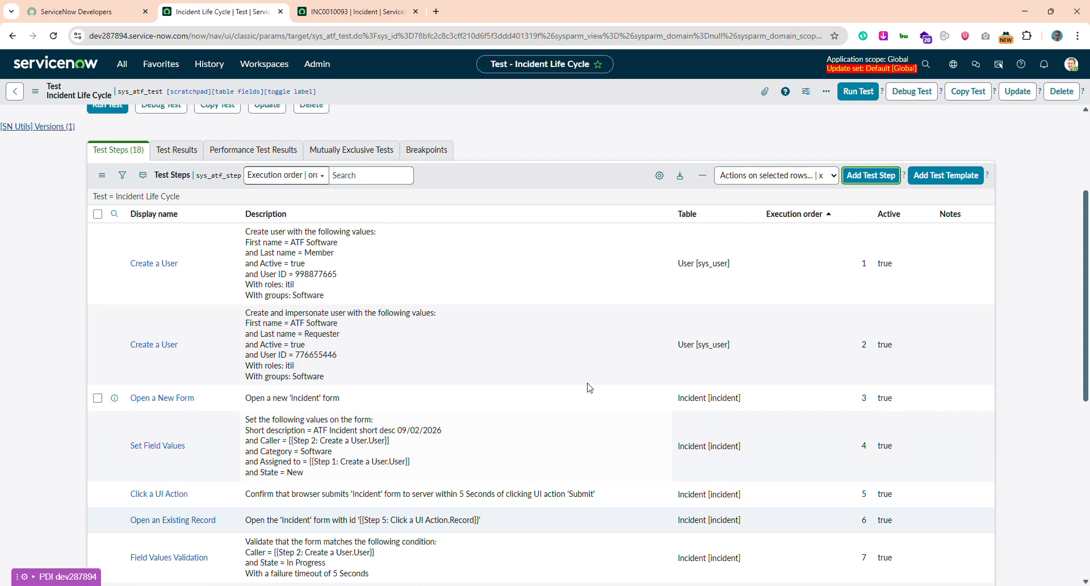
left_click(875, 181)
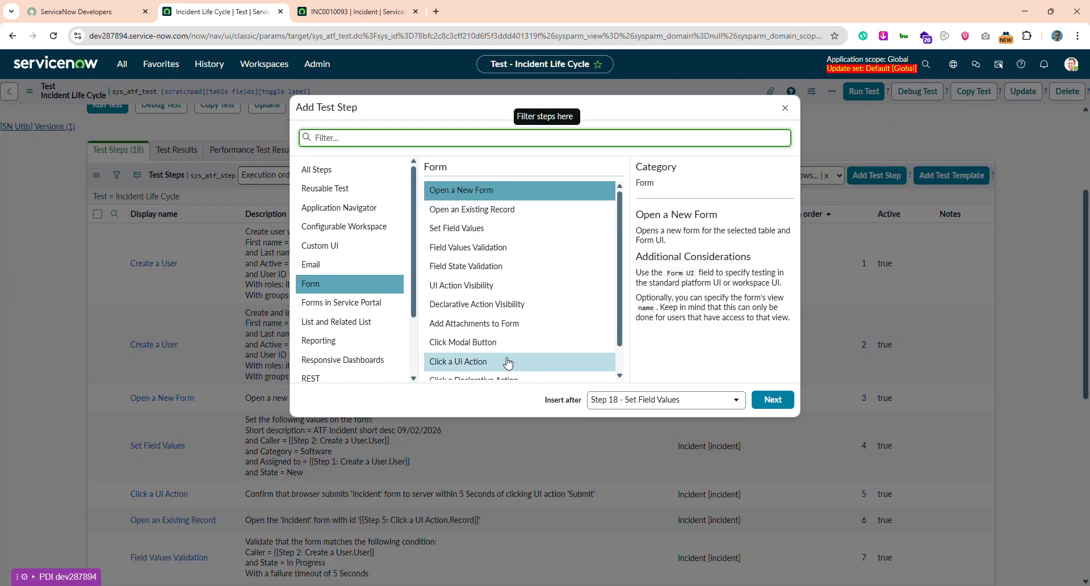
left_click(497, 372)
double_click(524, 367)
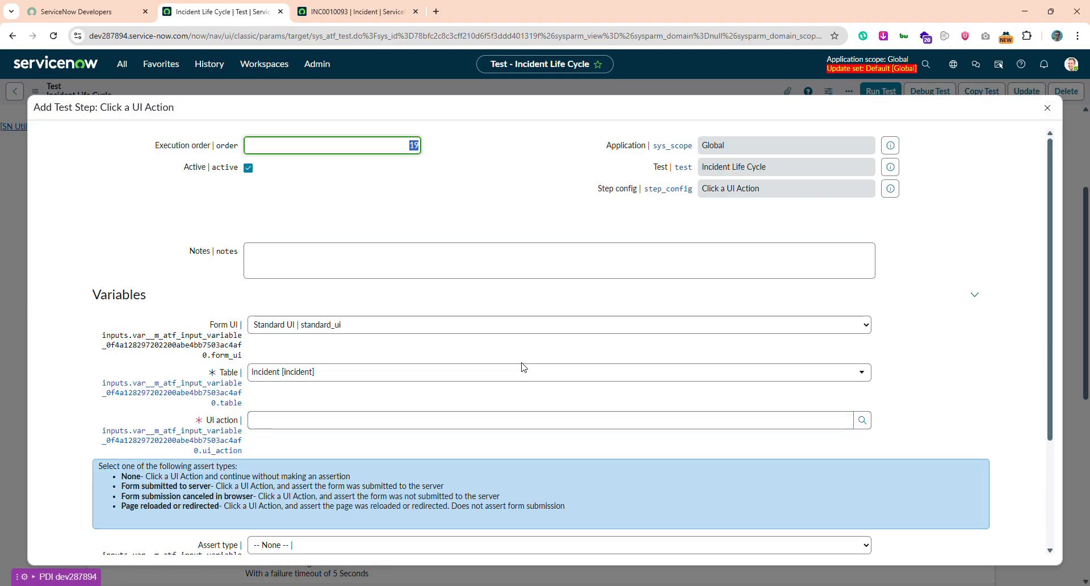
Step: Choose Resolve as the UI action with assert type Form submitted to server and submit this Click a UI Action step
left_click(862, 420)
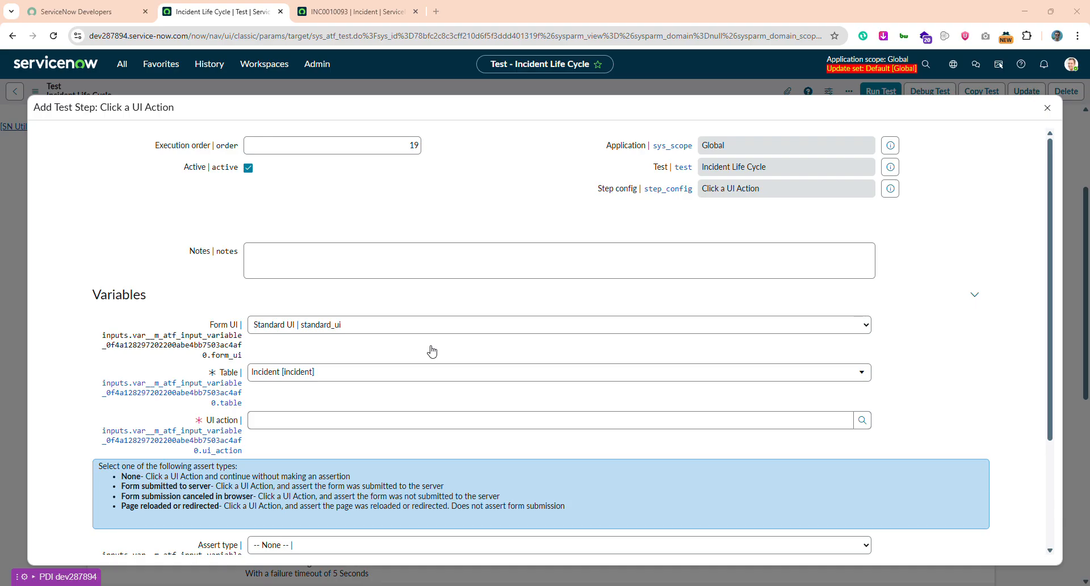
left_click(470, 380)
scroll(471, 381, "down", 3)
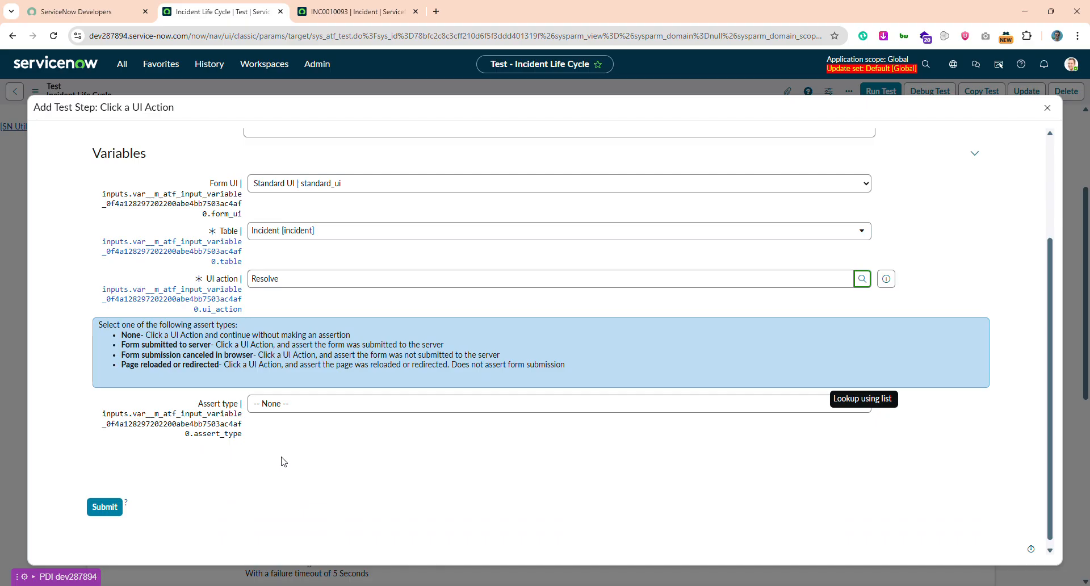
left_click(295, 403)
key("Down")
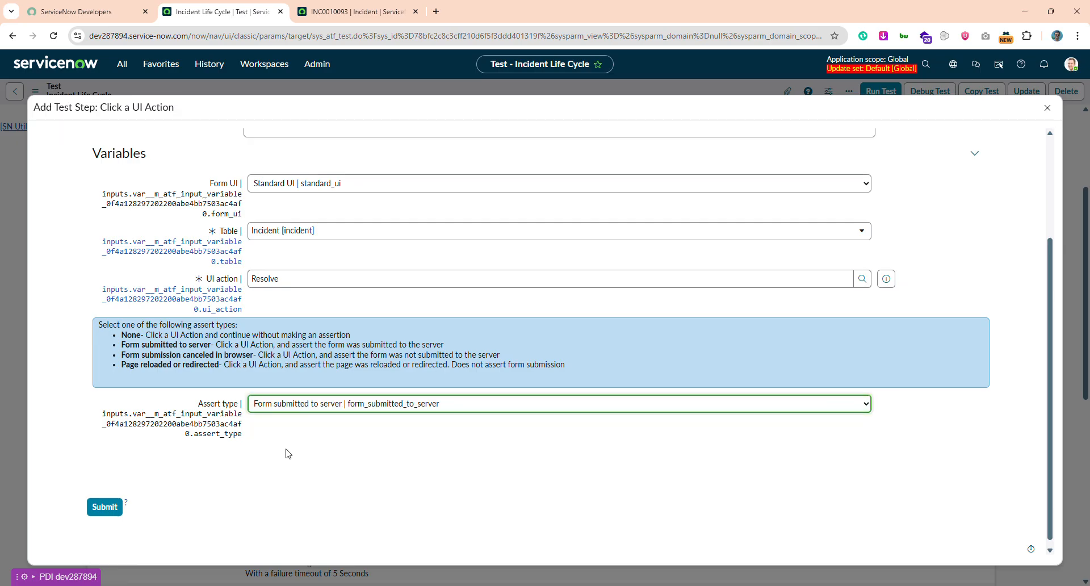
left_click(107, 511)
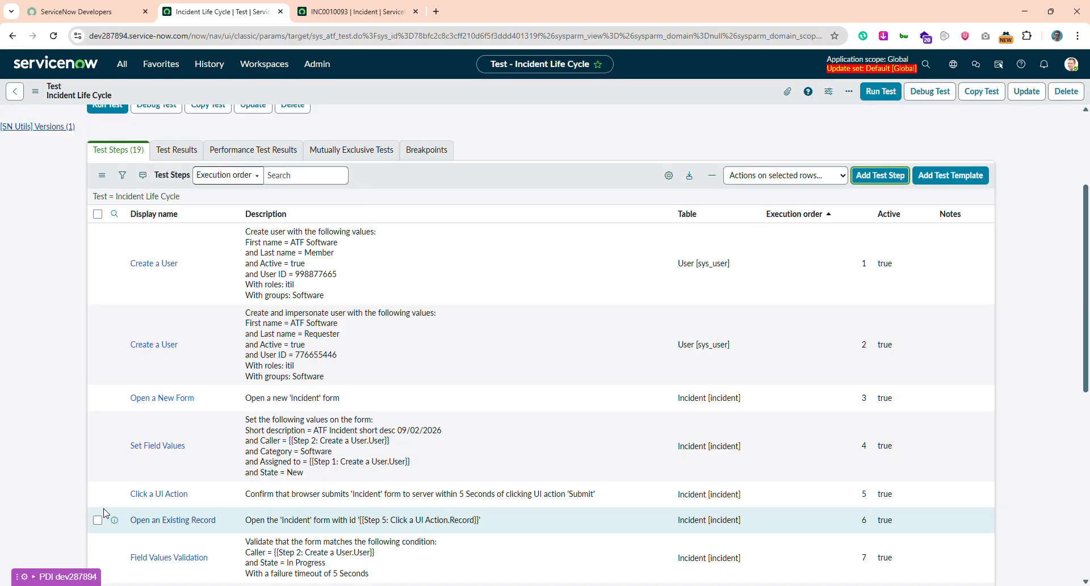
Step: Review the step list and add an Open an Existing Record step after Step 19 - Click a UI Action
scroll(105, 513, "down", 8)
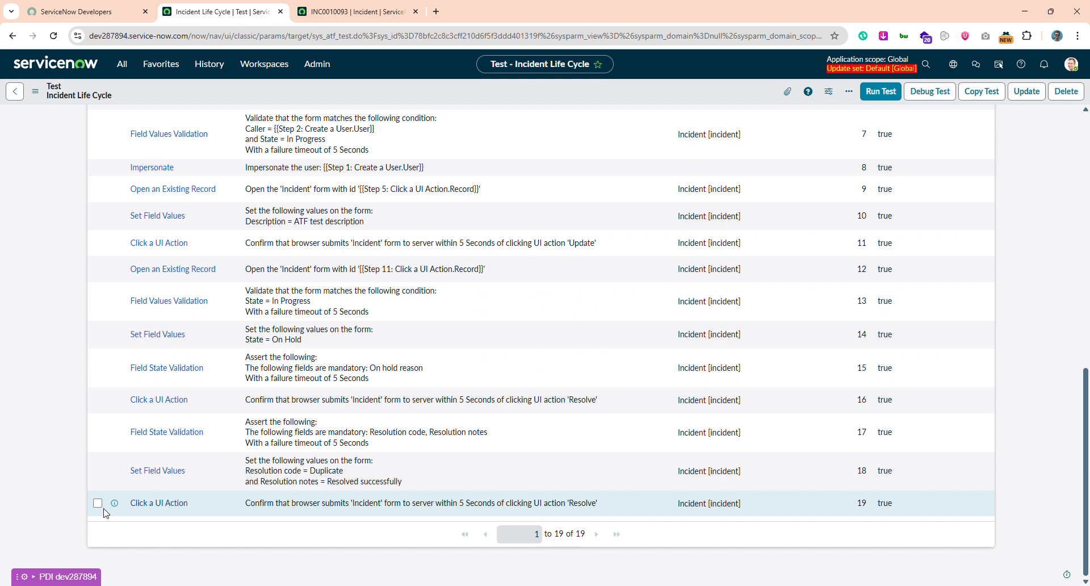
scroll(105, 513, "up", 10)
scroll(100, 292, "down", 2)
scroll(100, 291, "up", 1)
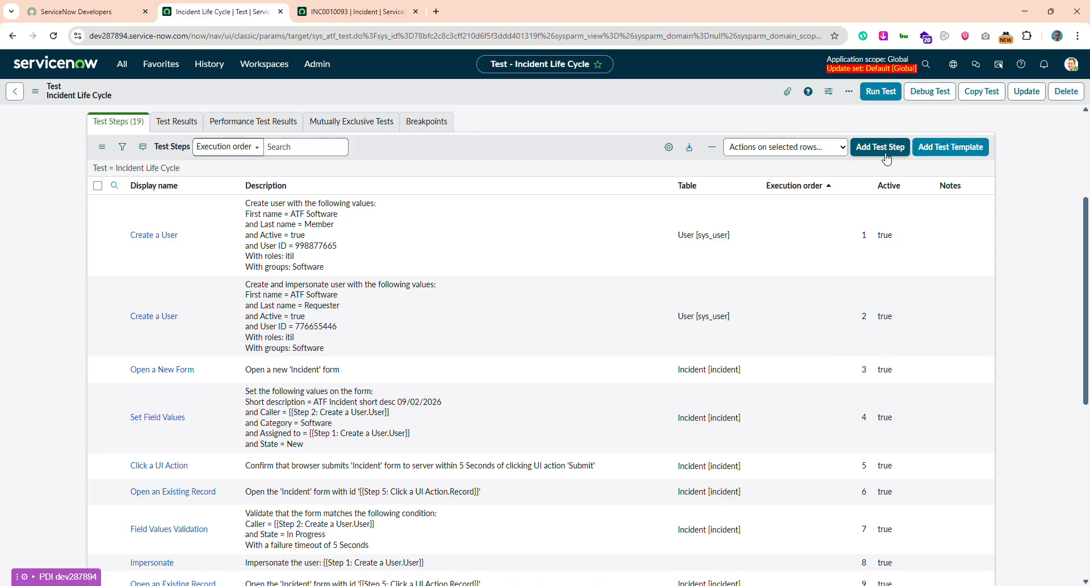
left_click(885, 152)
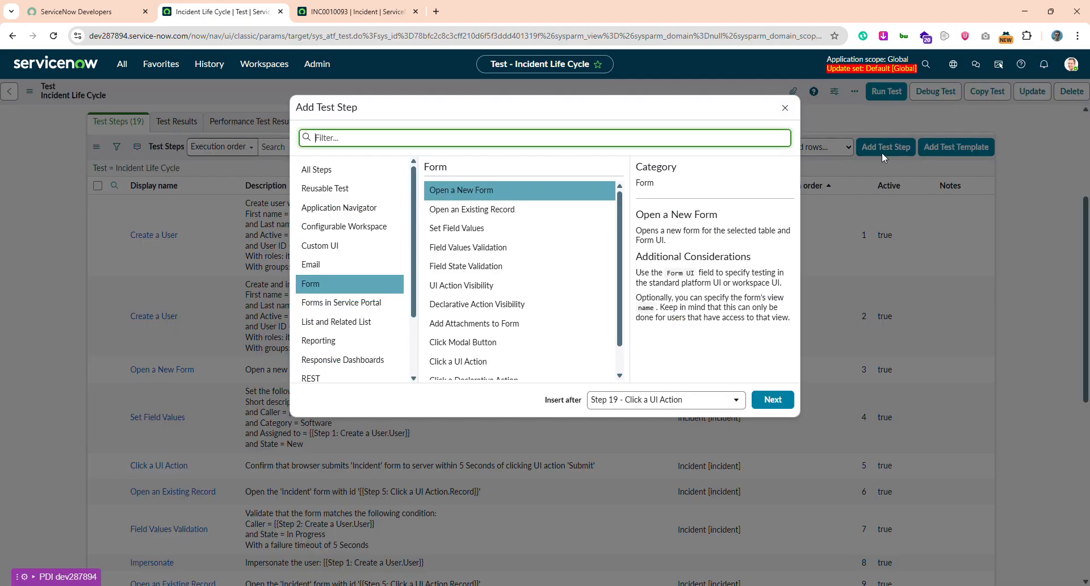
left_click(511, 210)
double_click(509, 214)
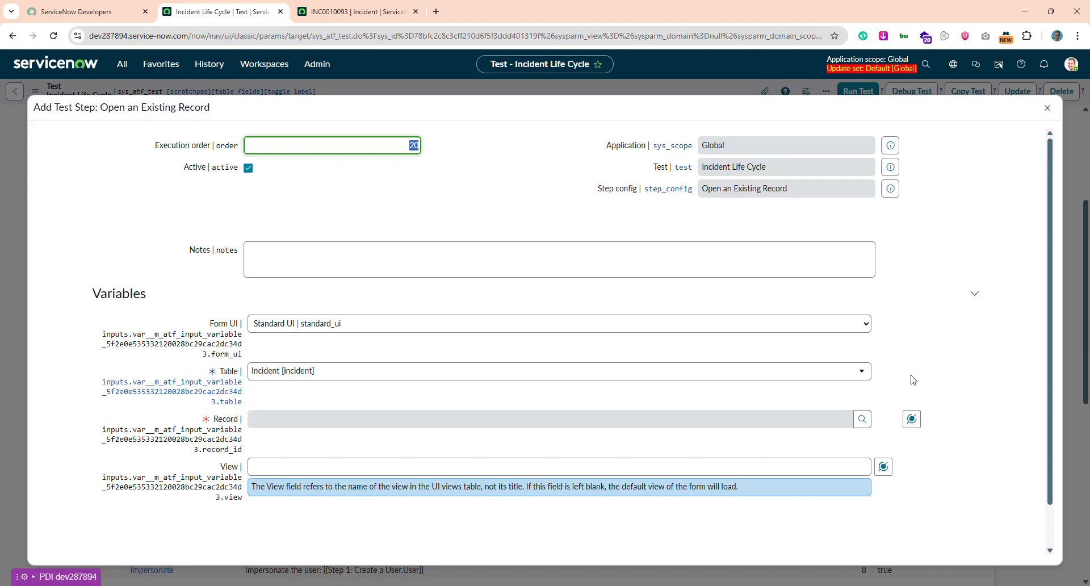
Step: Map the record to the Record output of Step 19: Click a UI Action and submit the Open an Existing Record step
left_click(915, 423)
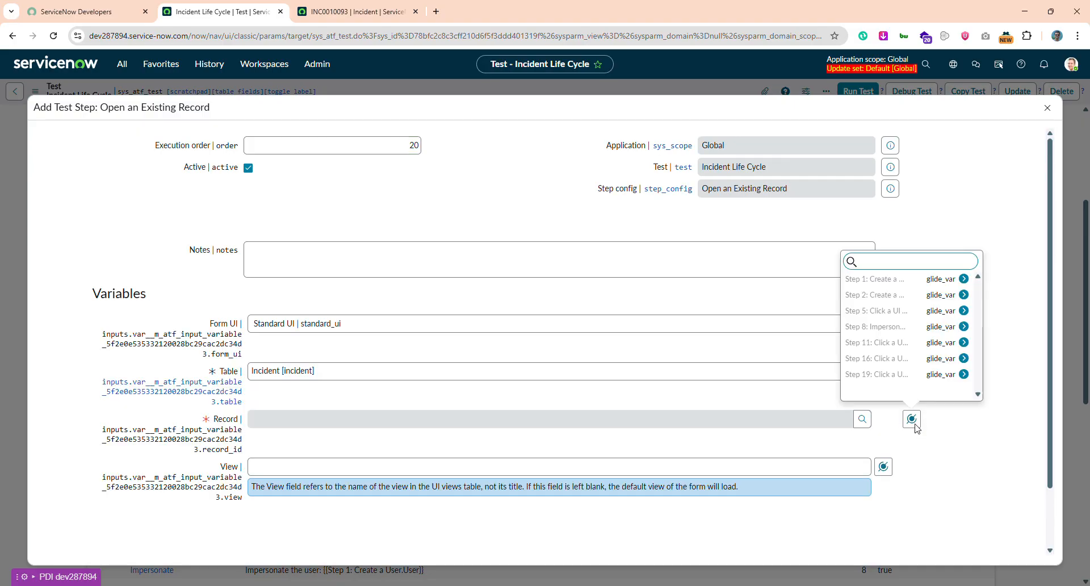
left_click(903, 375)
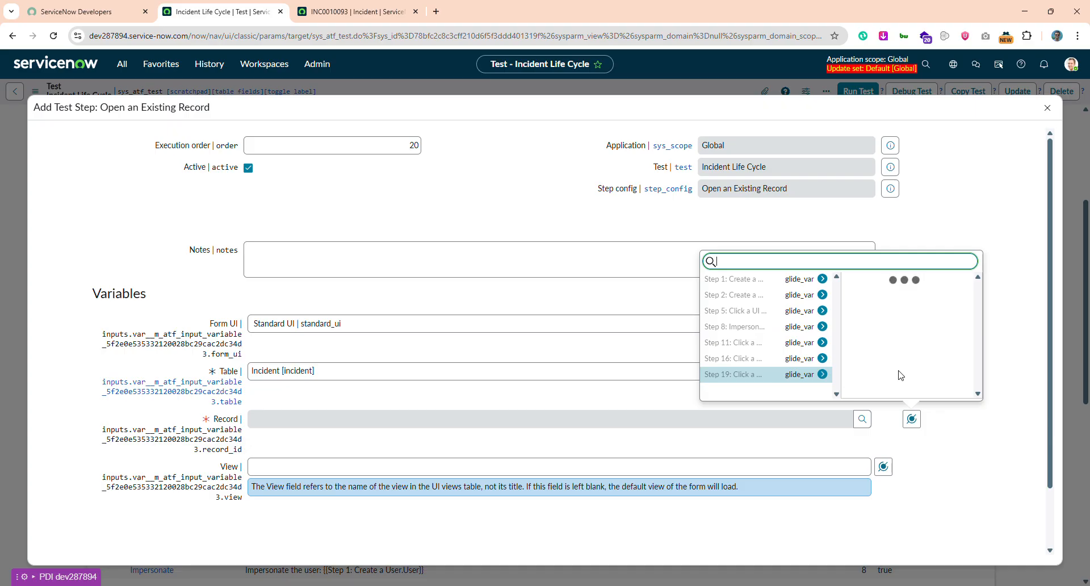
left_click(890, 281)
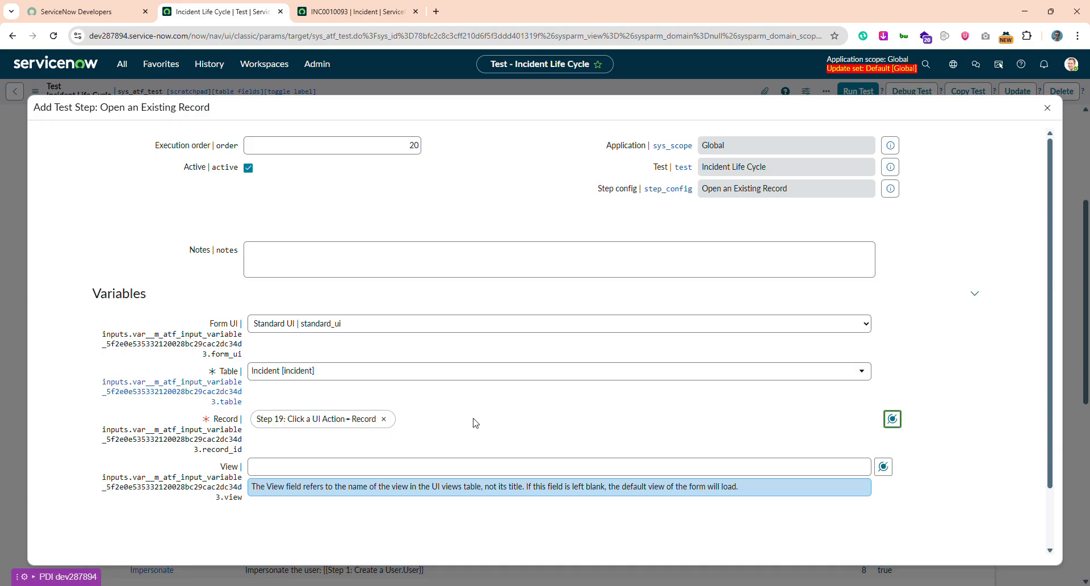
scroll(475, 423, "down", 1)
left_click(105, 507)
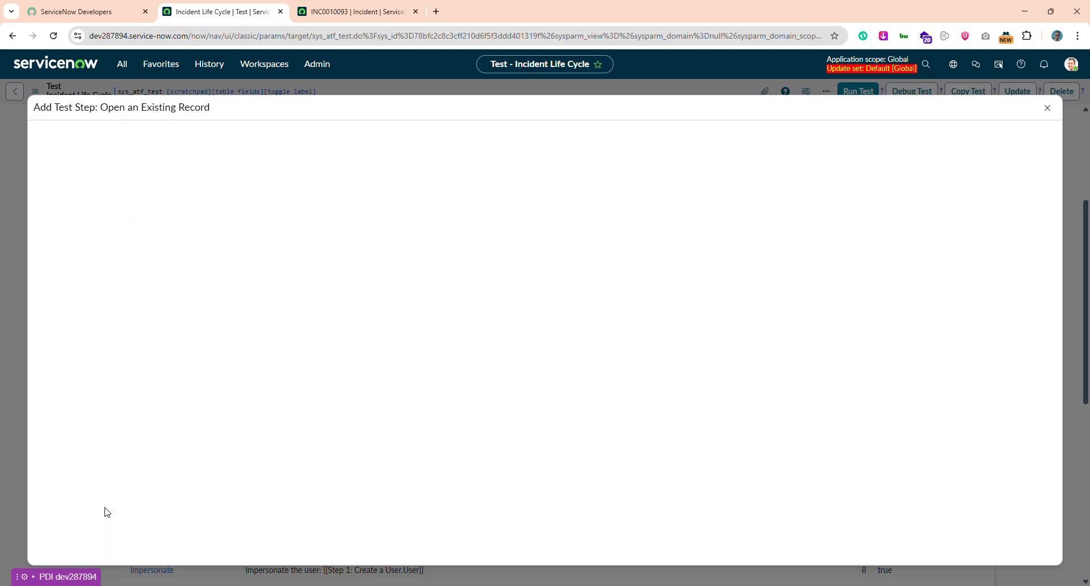
Step: Review the updated step list and add a Field Values Validation step after Step 20 - Open an Existing Record
scroll(105, 512, "down", 8)
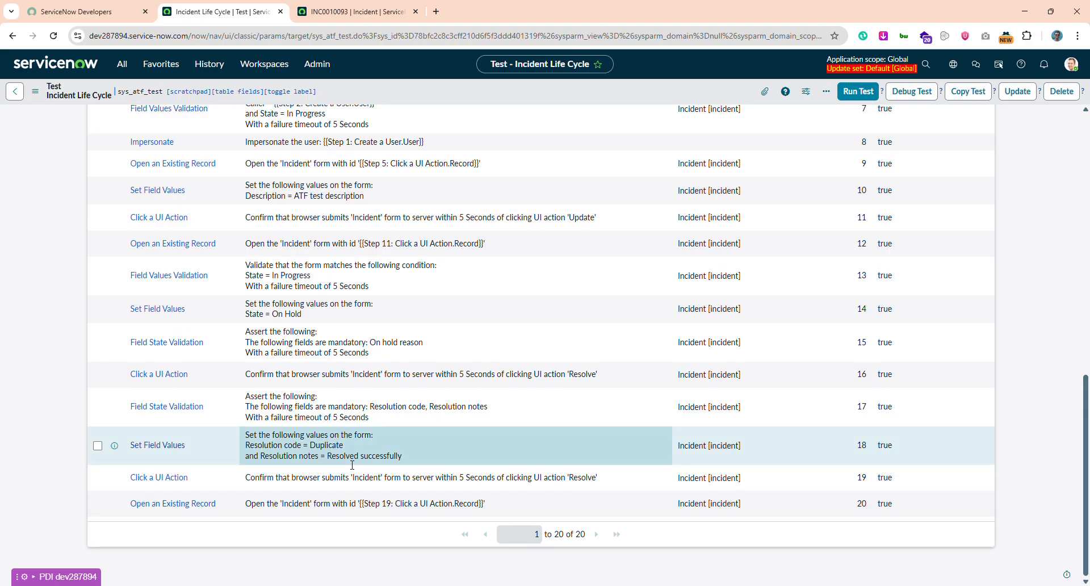
scroll(852, 221, "up", 4)
scroll(865, 217, "up", 3)
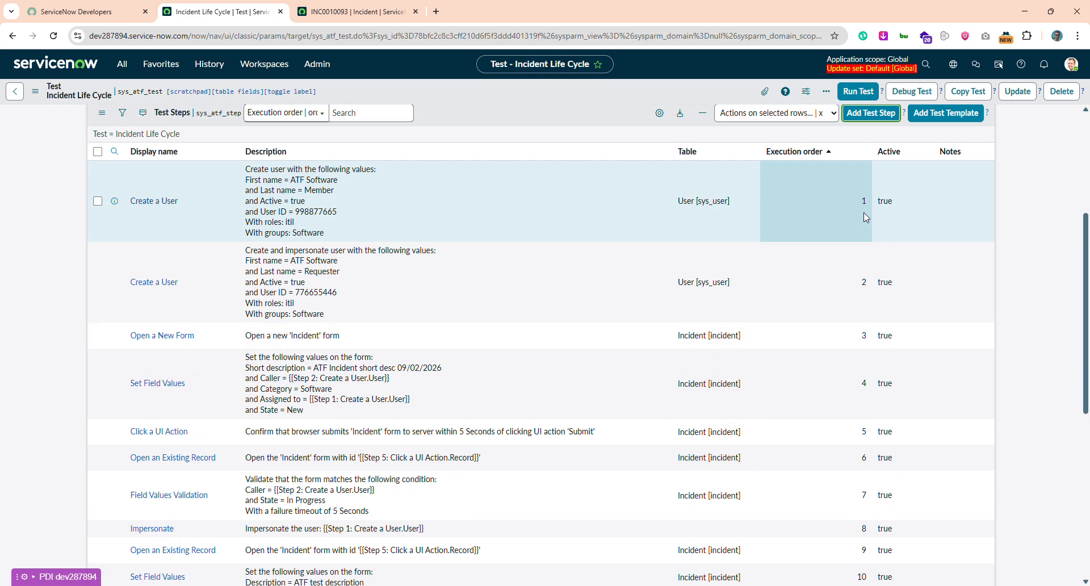
left_click(870, 113)
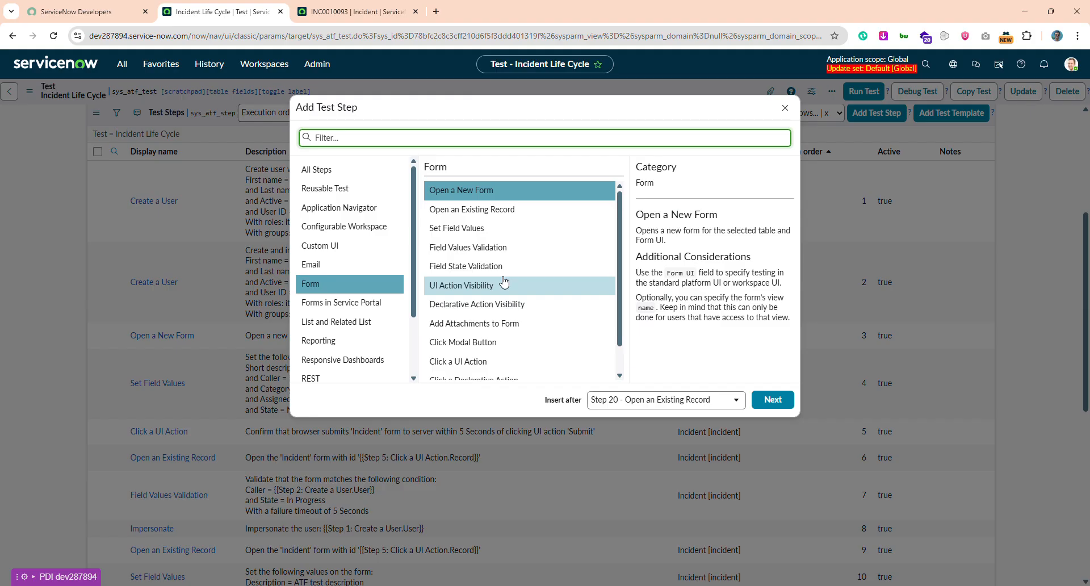
left_click(499, 250)
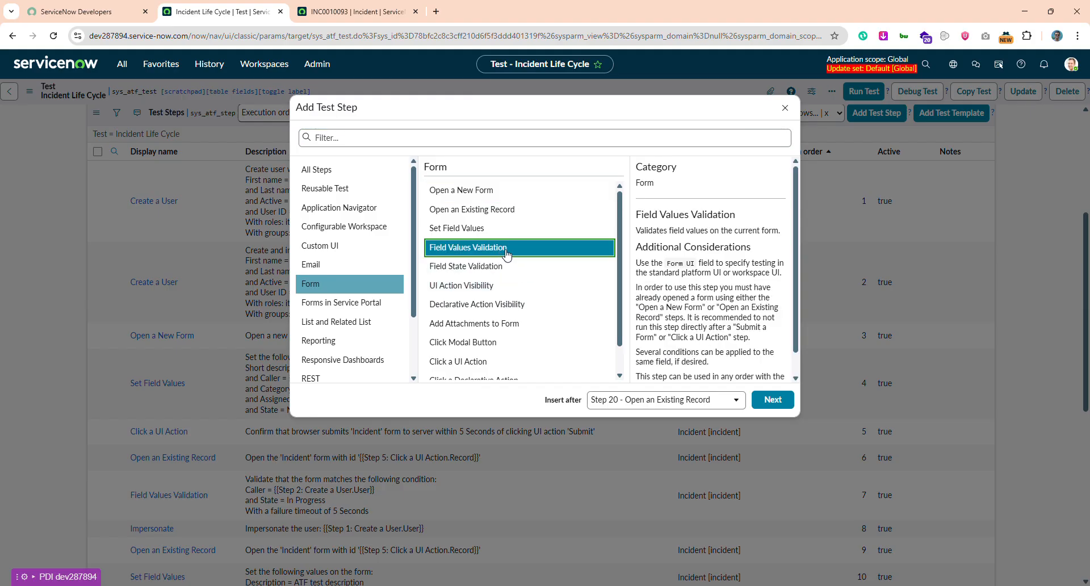
double_click(499, 249)
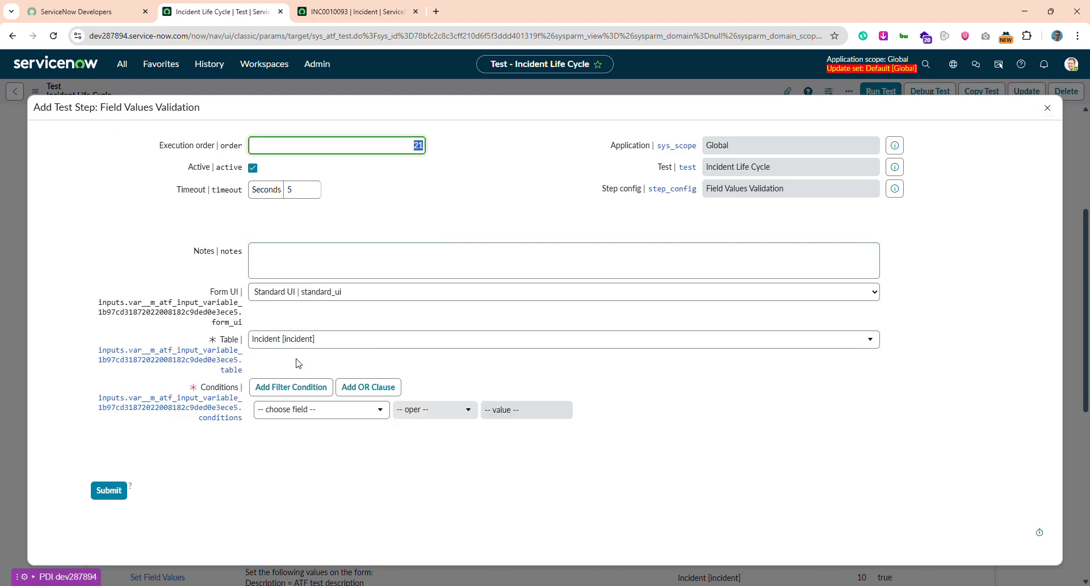
Step: Set the validation condition to State is Resolved on the Incident table and submit this Field Values Validation step
left_click(293, 417)
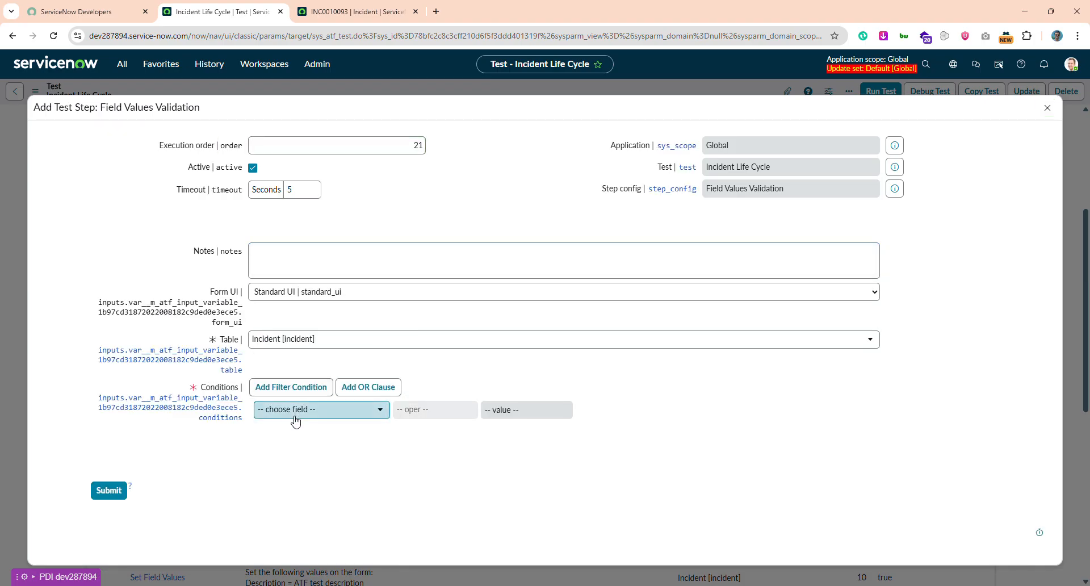
type("stat")
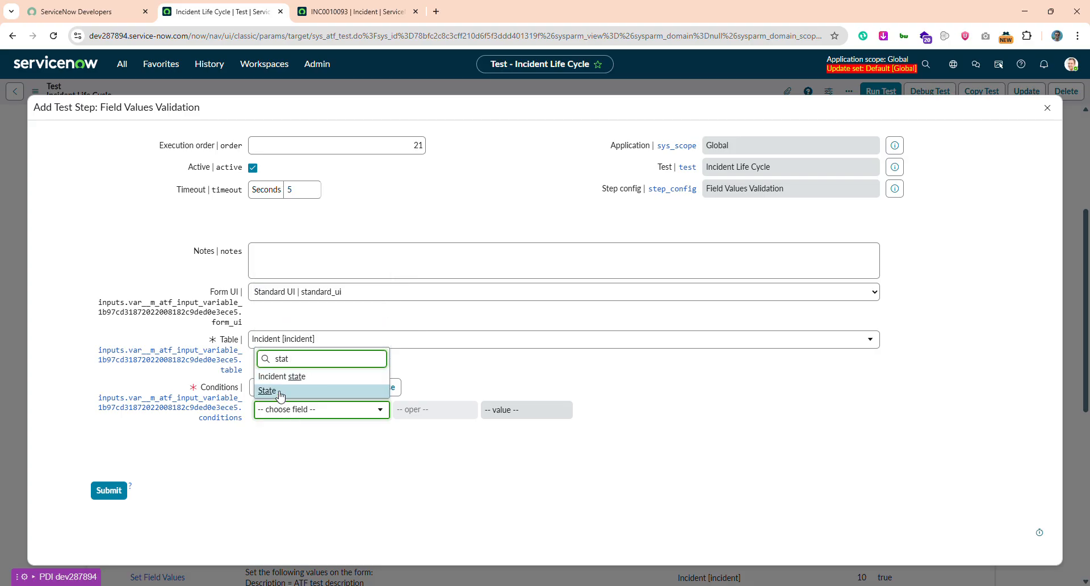
left_click(278, 391)
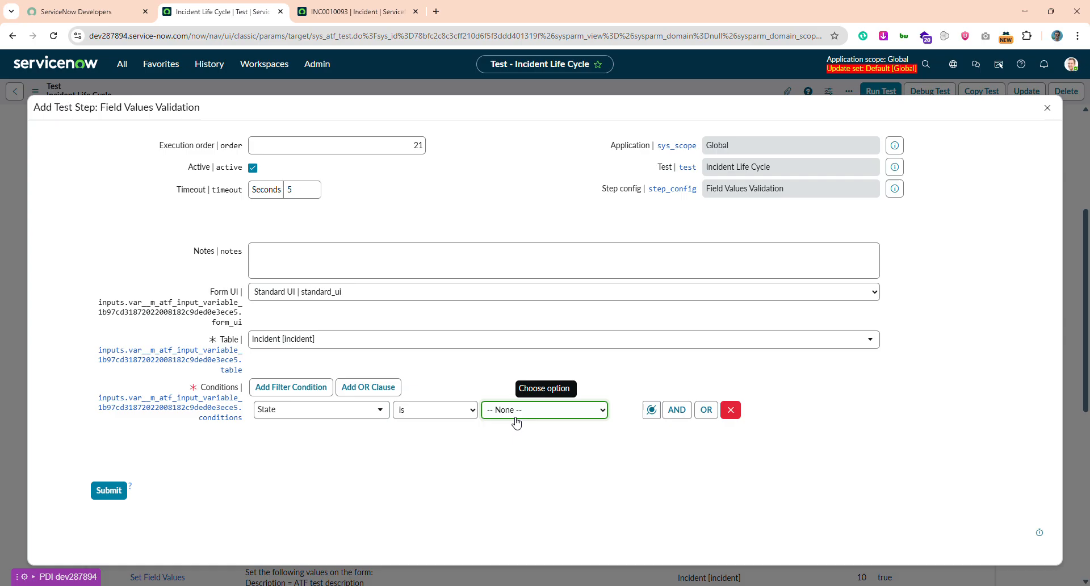
left_click(505, 485)
left_click(109, 490)
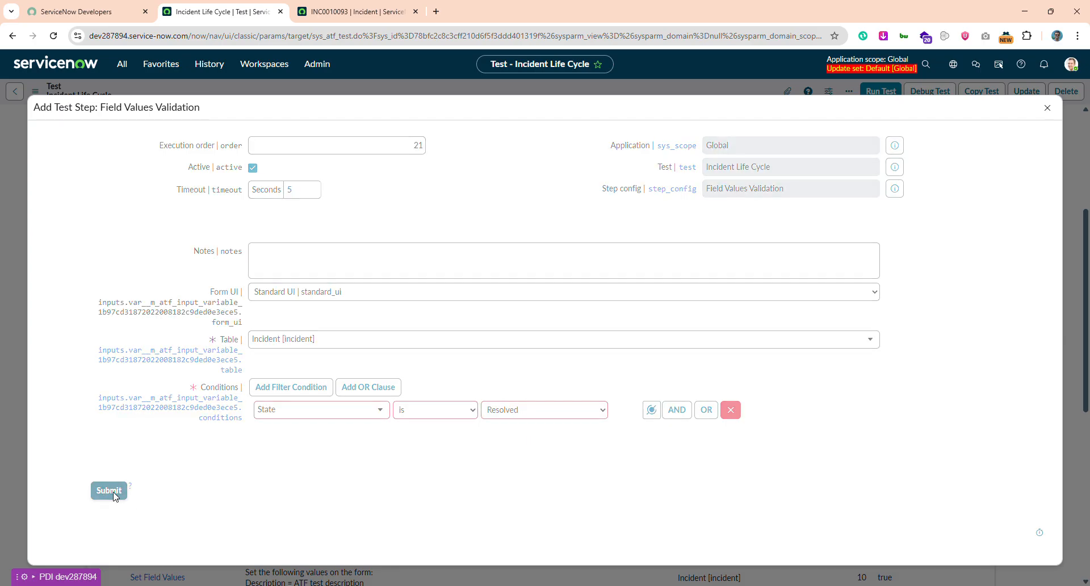
Step: Review the complete step list, run the Incident Life Cycle test in a new test runner and watch its execution
scroll(390, 336, "up", 3)
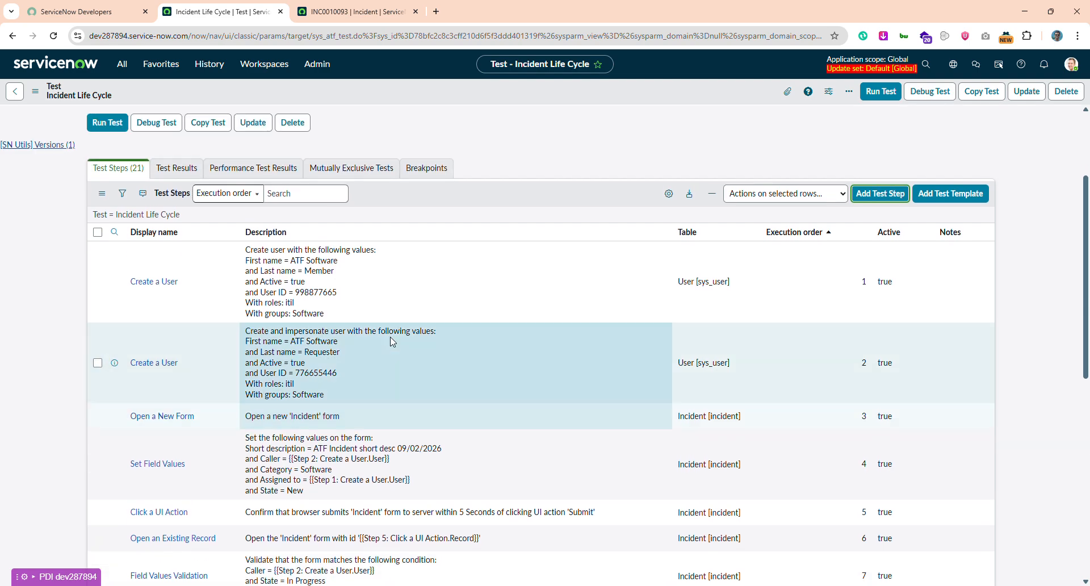
scroll(390, 336, "down", 10)
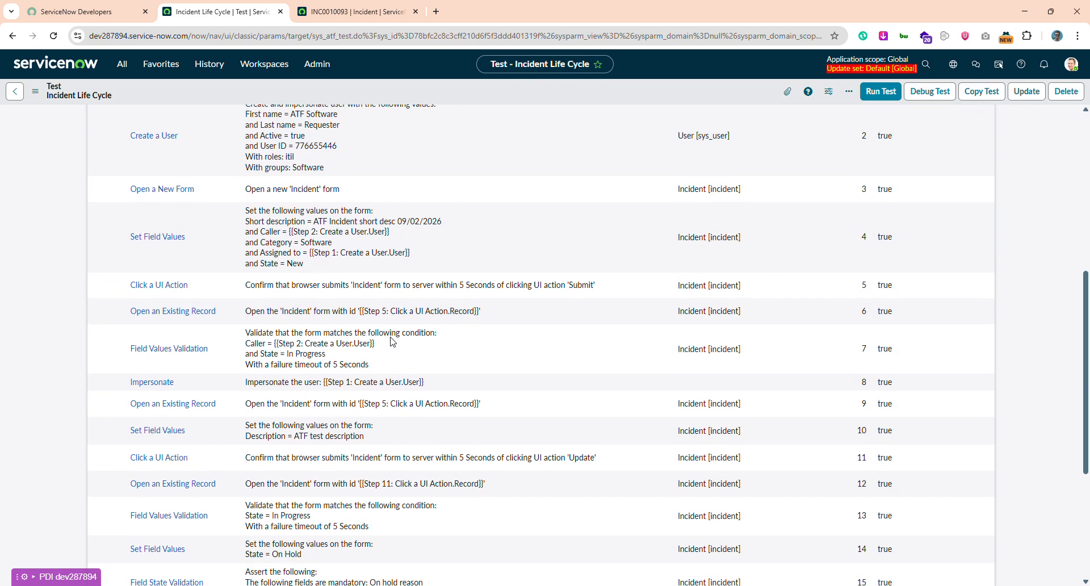
scroll(390, 341, "up", 8)
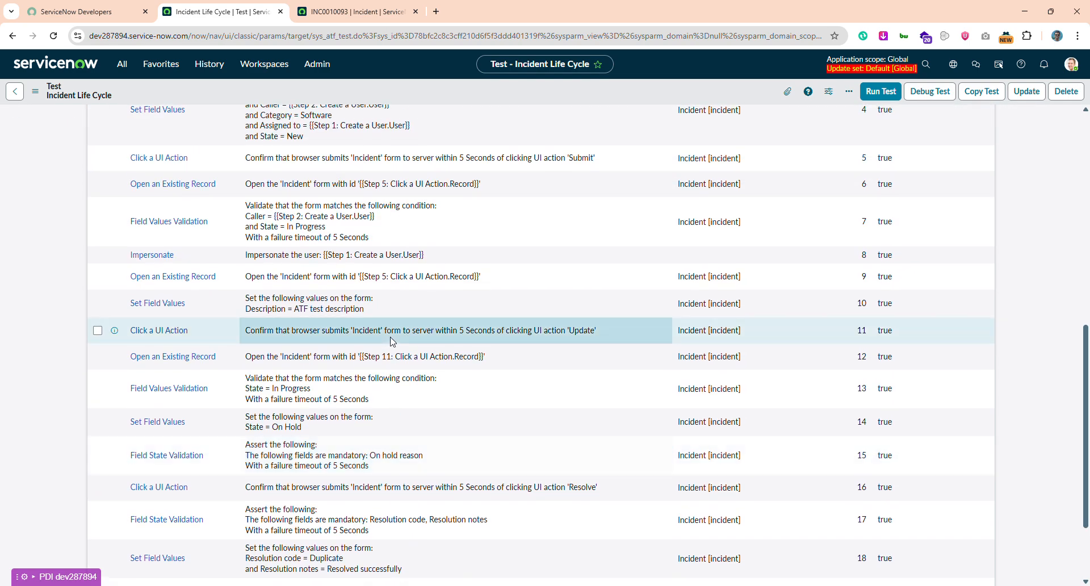
scroll(390, 341, "up", 2)
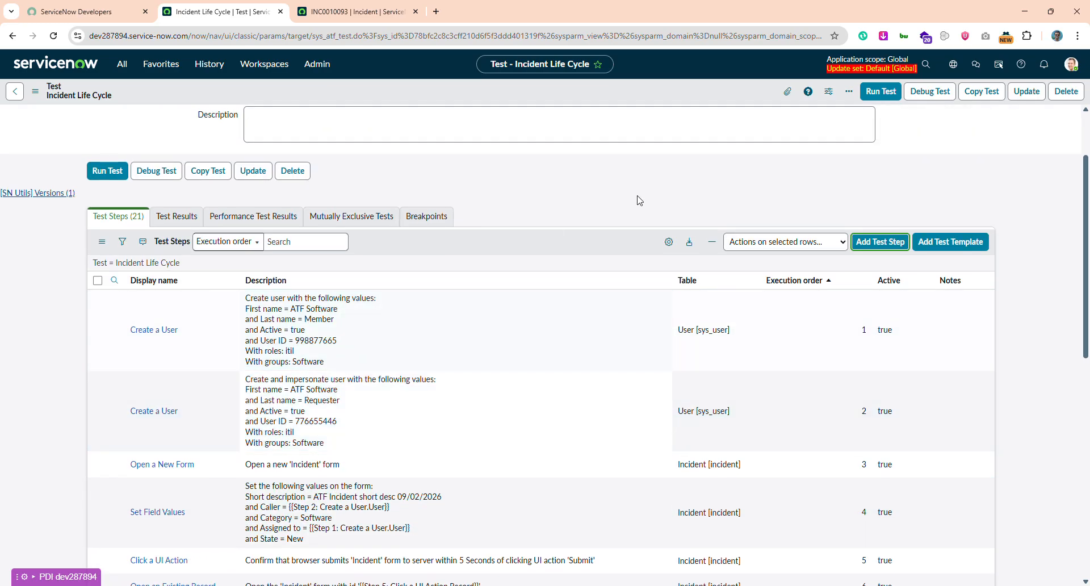
scroll(649, 166, "up", 1)
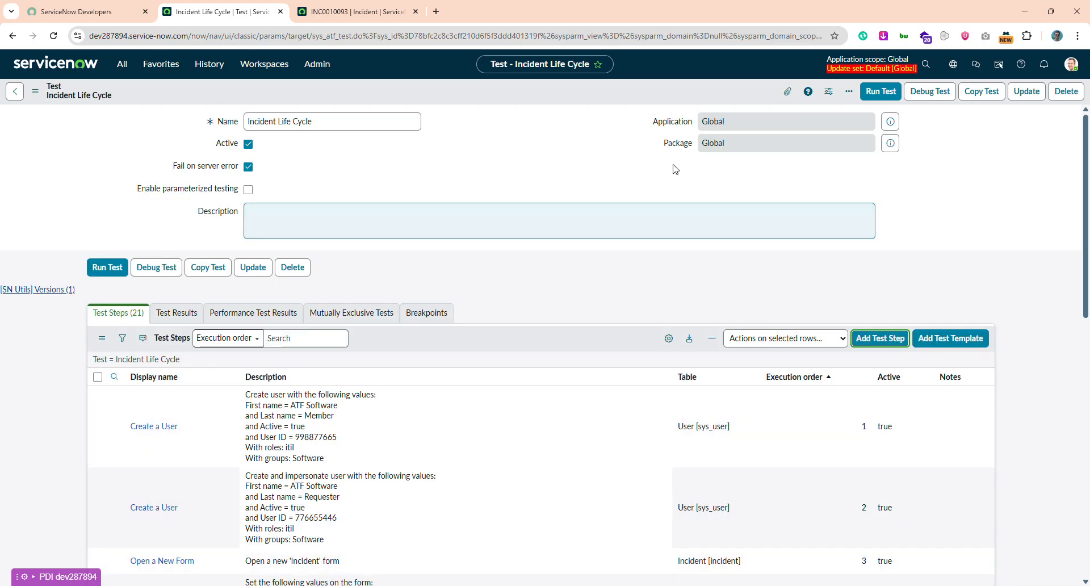
left_click(879, 94)
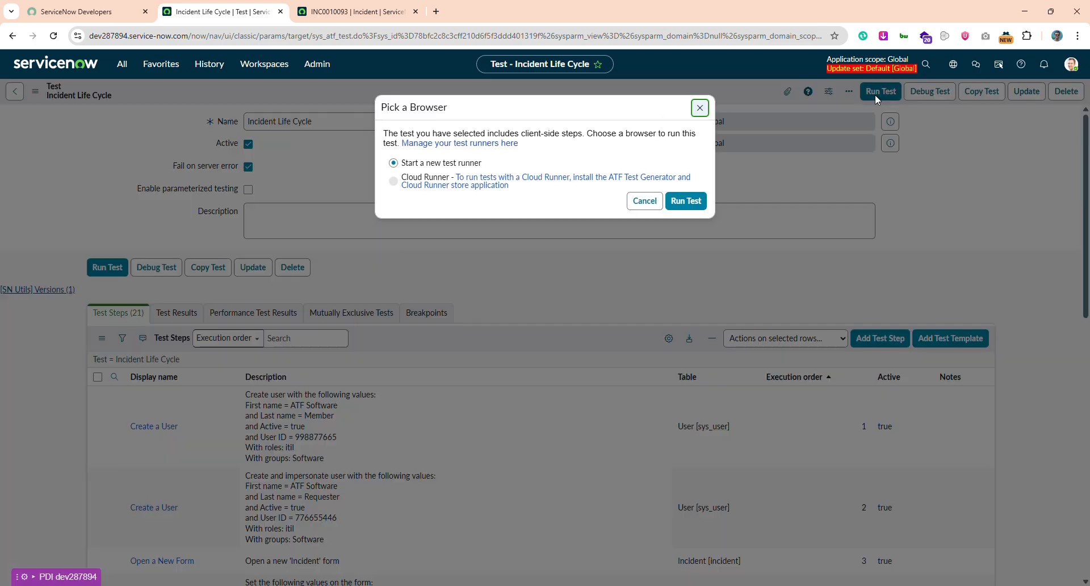
left_click(689, 201)
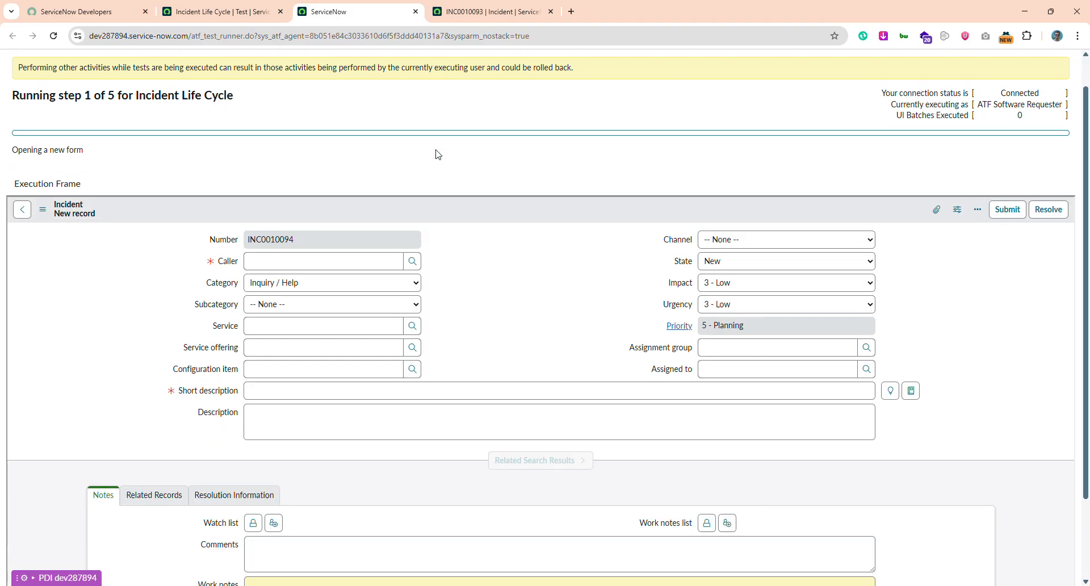
scroll(438, 154, "down", 1)
scroll(437, 154, "down", 1)
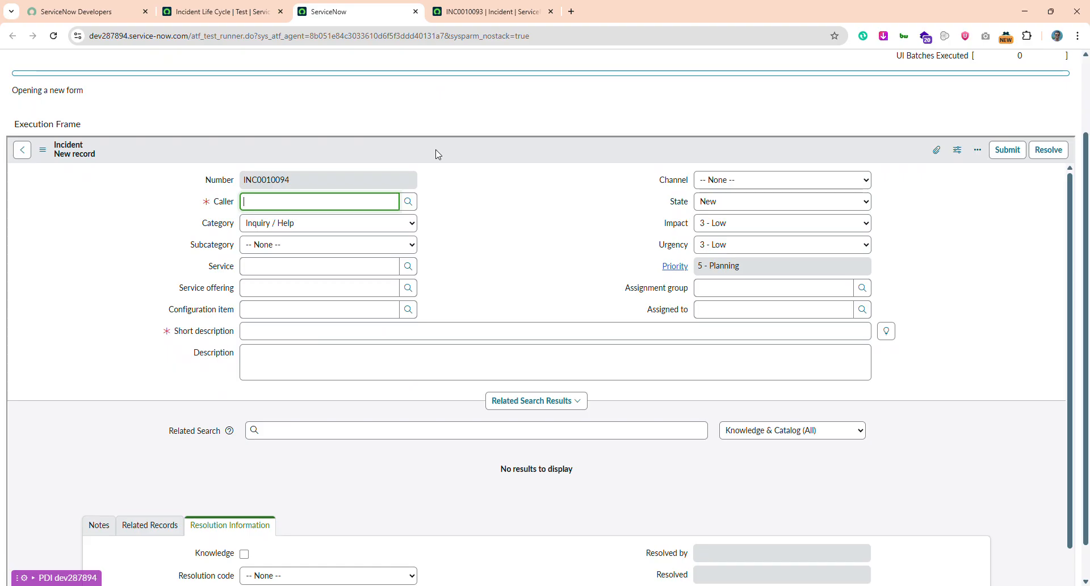
scroll(438, 155, "up", 1)
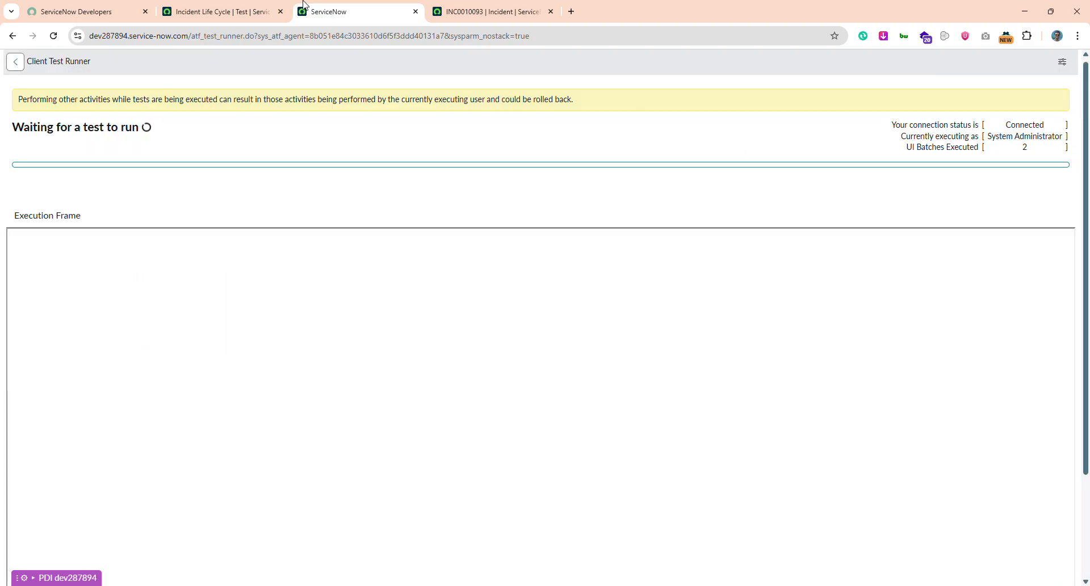
Step: Return to the test's run progress, open its test result and examine the failure details and step results
left_click(222, 8)
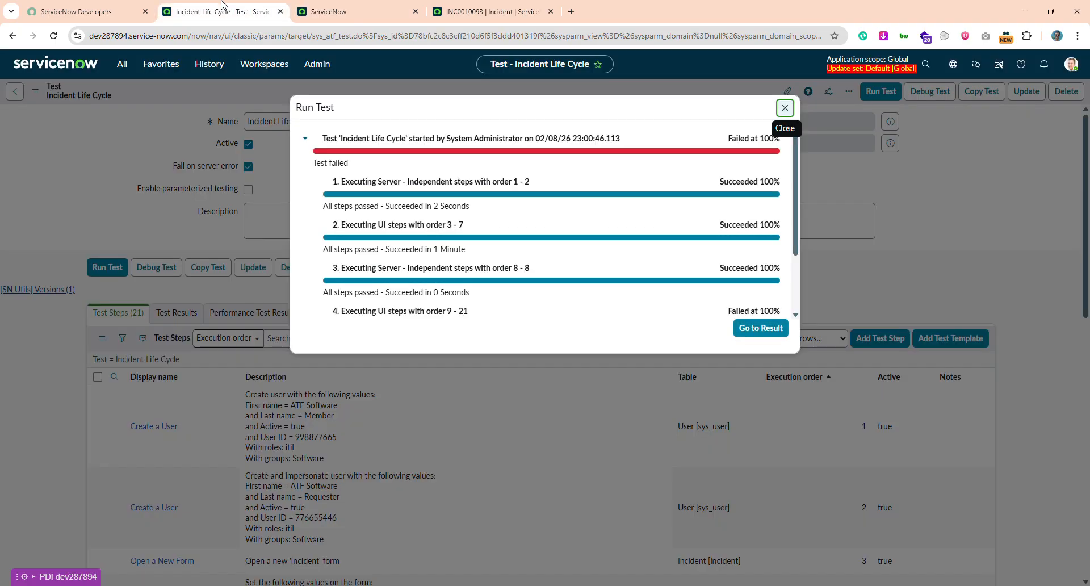
scroll(493, 238, "down", 2)
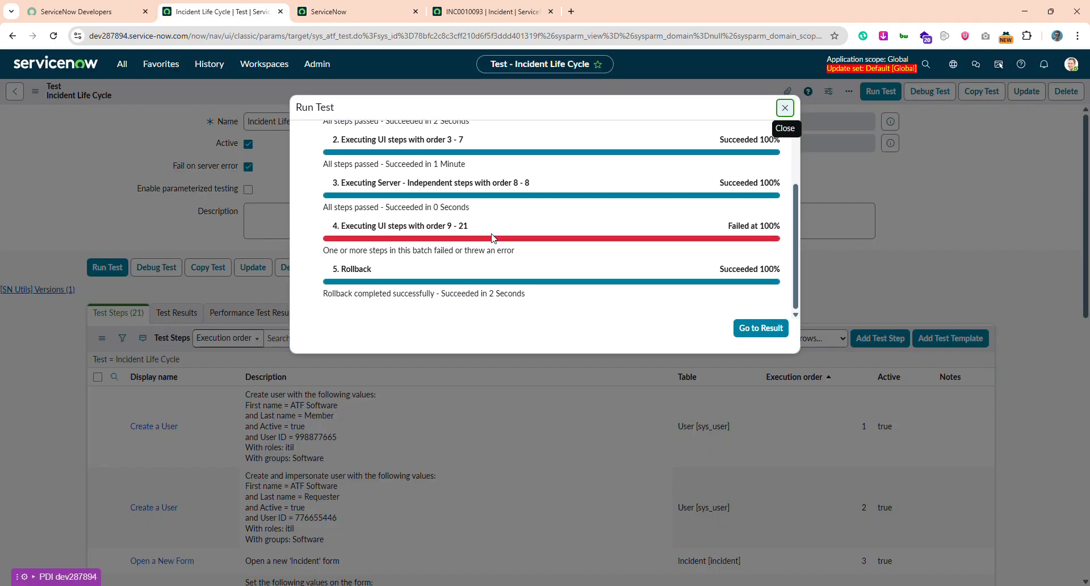
left_click(758, 330)
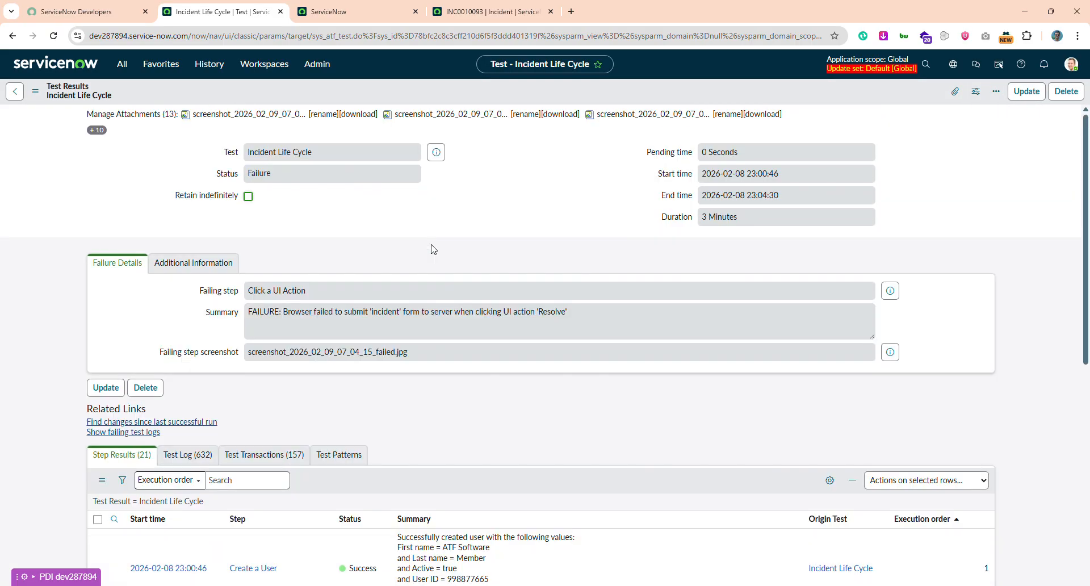
scroll(434, 250, "up", 1)
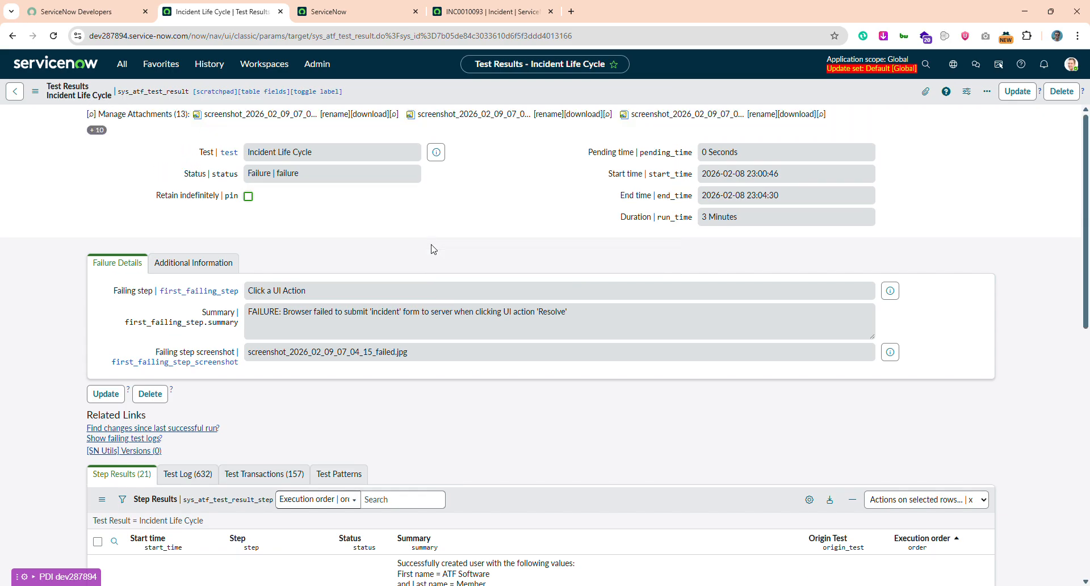
scroll(434, 250, "down", 10)
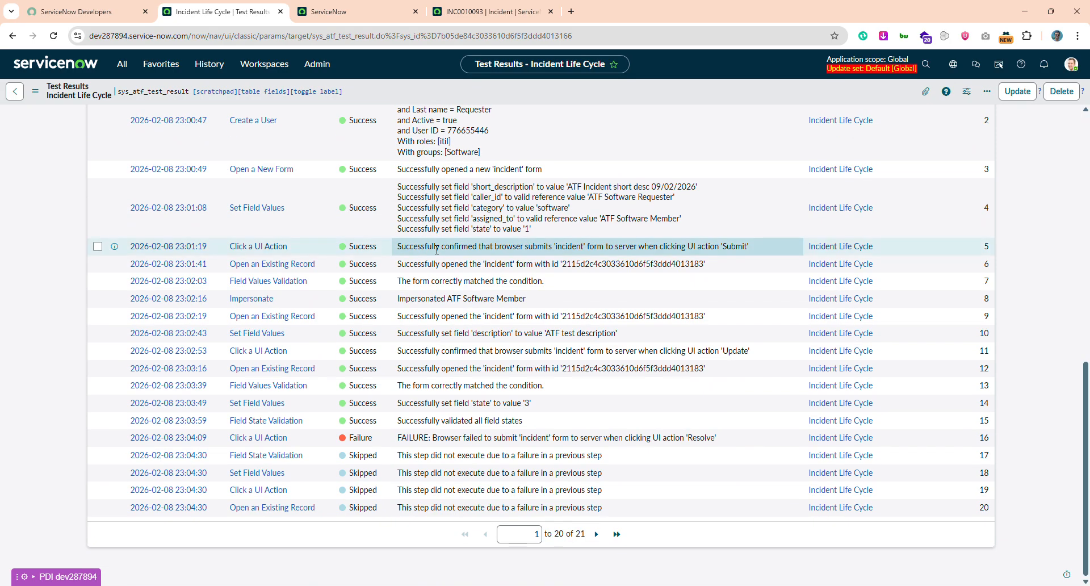
Step: Open the failed Click a UI Action step 16, set its assert type to None and update the step
left_click(266, 438)
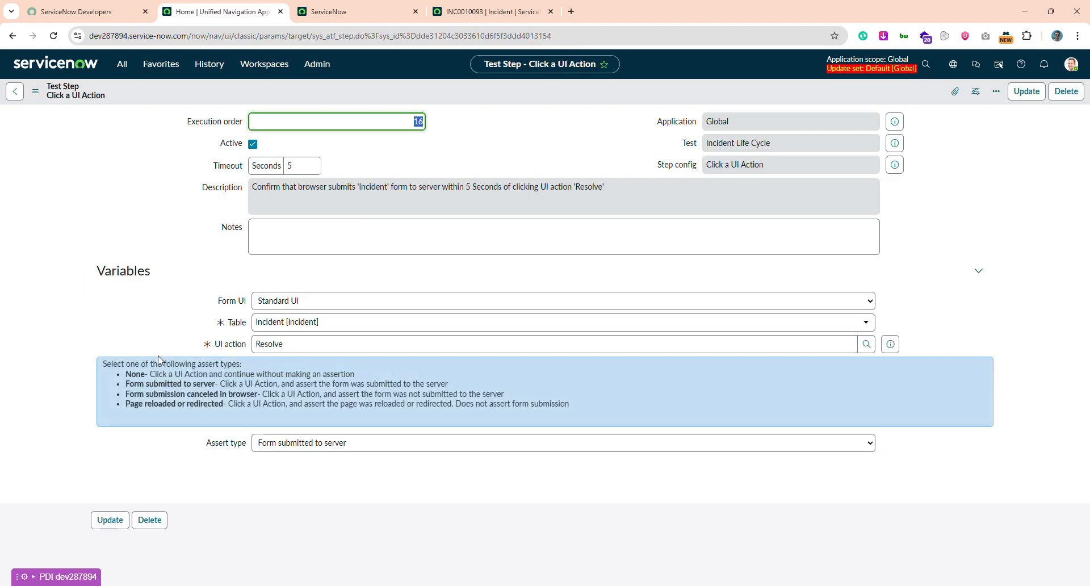
double_click(193, 460)
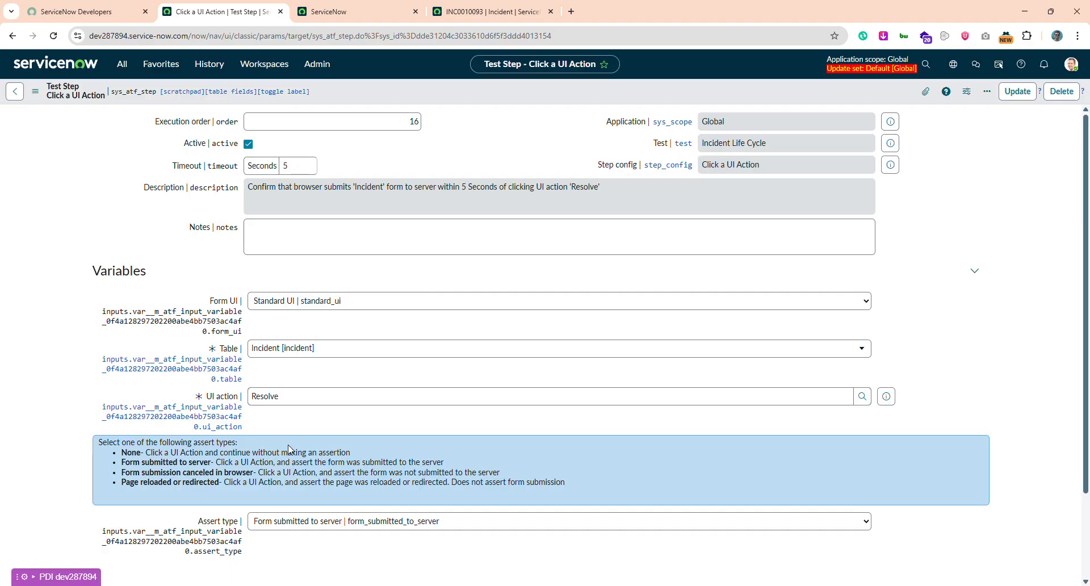
scroll(327, 460, "down", 1)
left_click(326, 455)
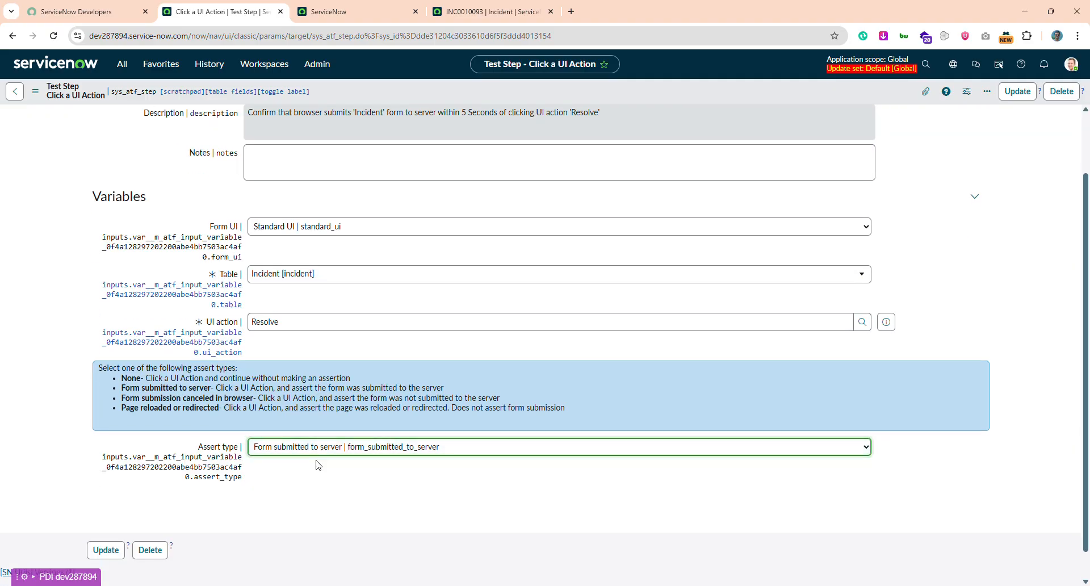
left_click(303, 465)
left_click(285, 479)
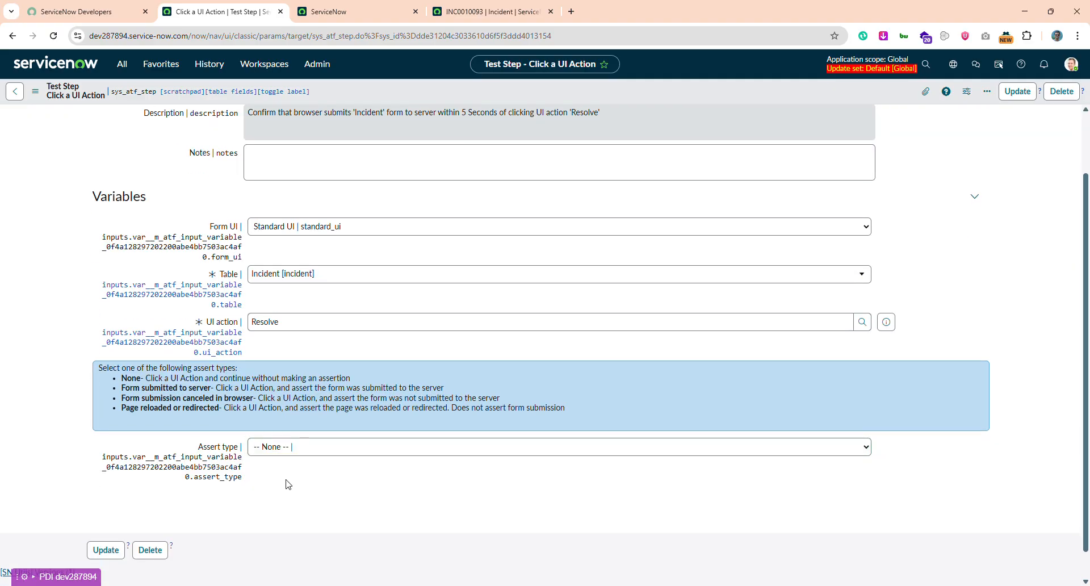
left_click(105, 550)
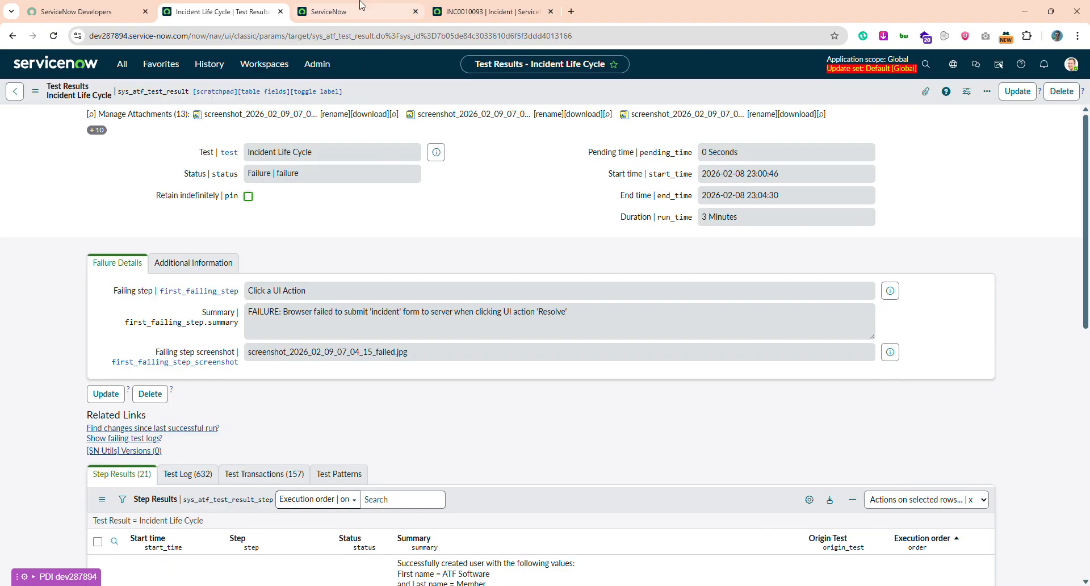
Step: Open the Incident Life Cycle test from the step results and run it again in the current Chrome session
scroll(385, 272, "down", 10)
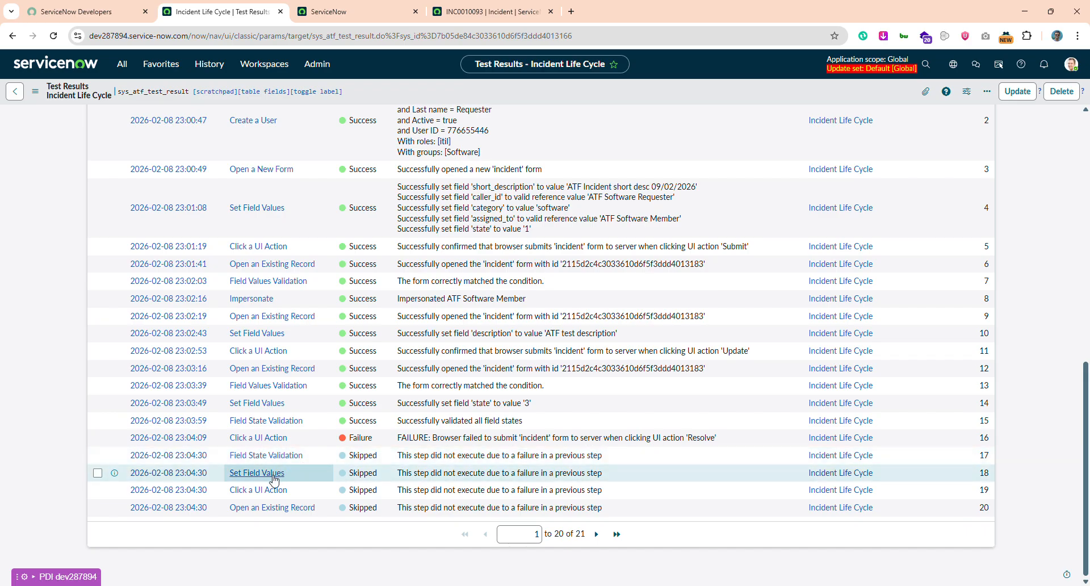
left_click(338, 11)
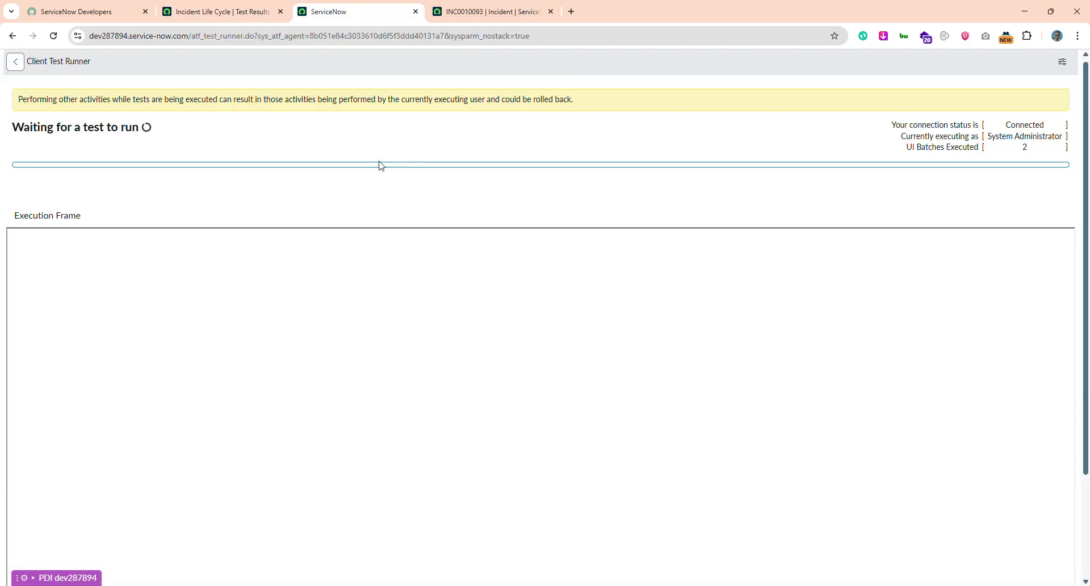
left_click(245, 8)
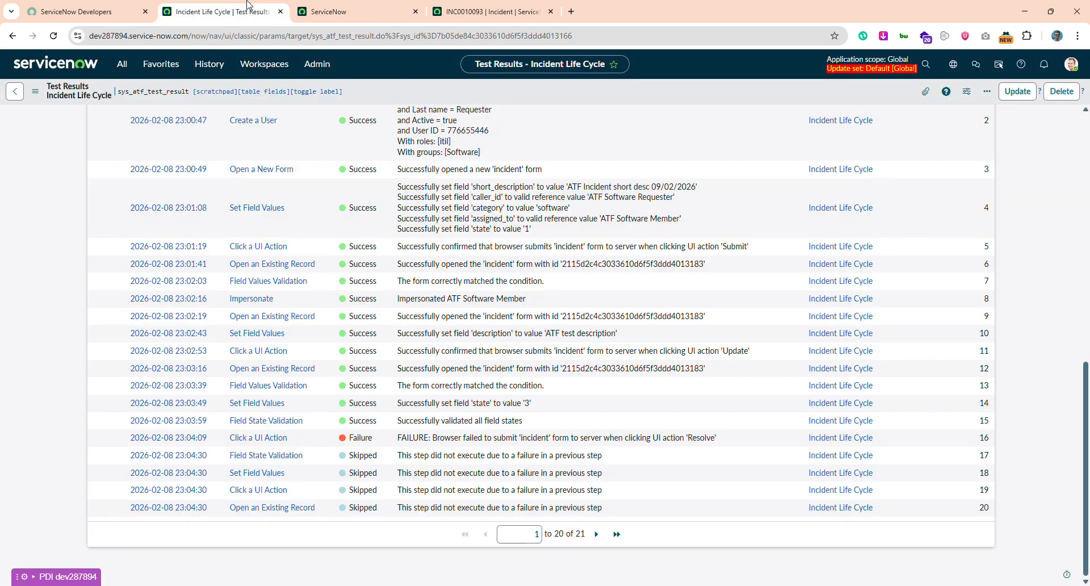
scroll(872, 296, "up", 8)
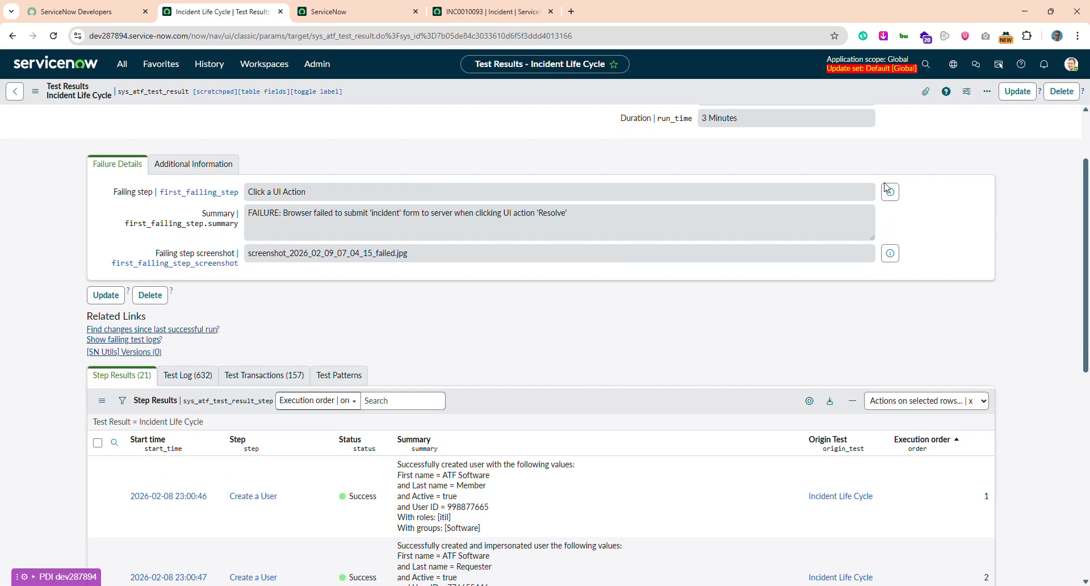
scroll(868, 349, "down", 5)
left_click(842, 259)
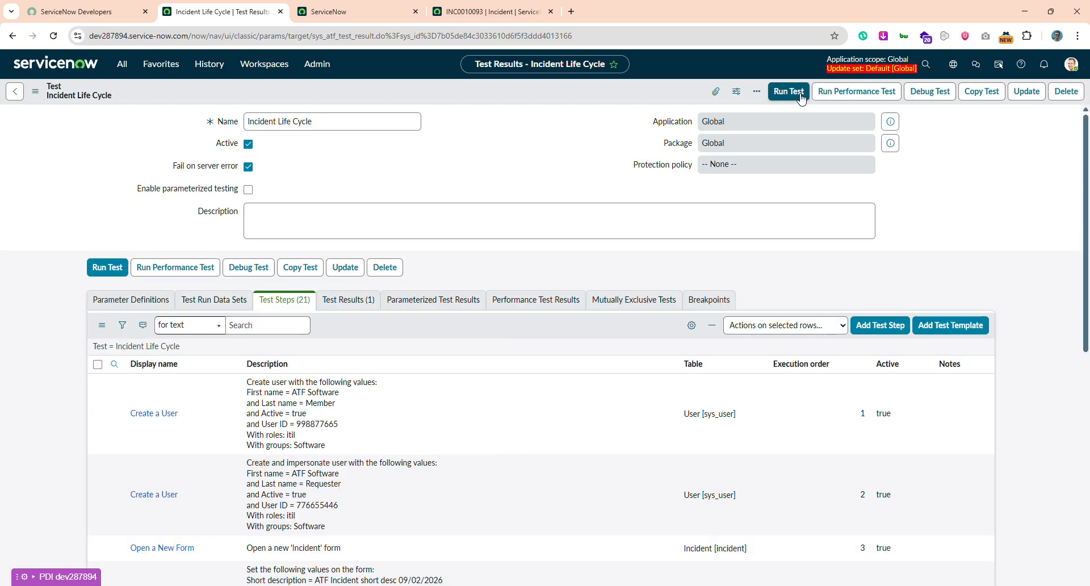
left_click(791, 94)
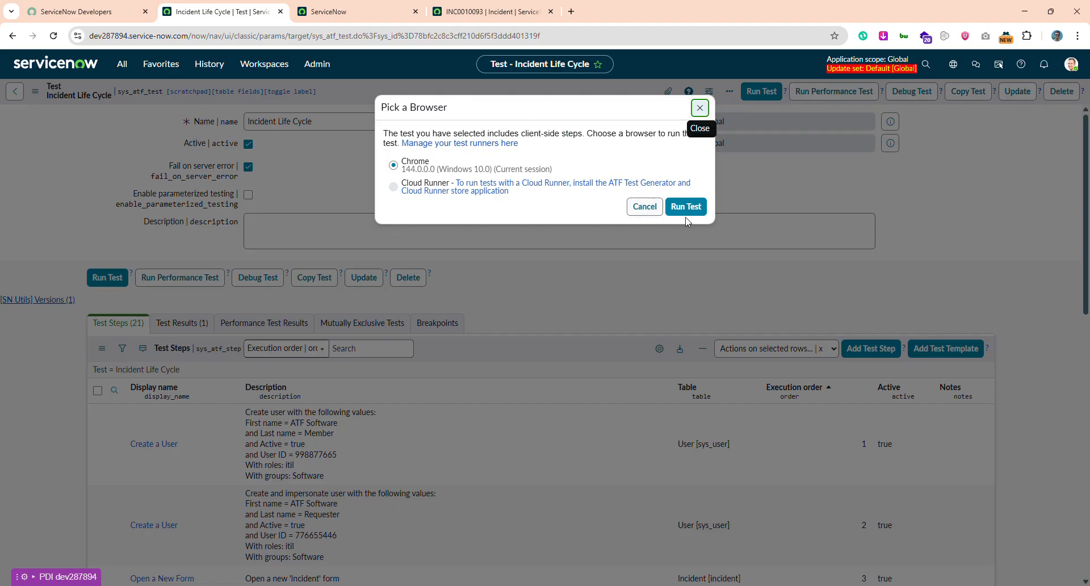
left_click(697, 209)
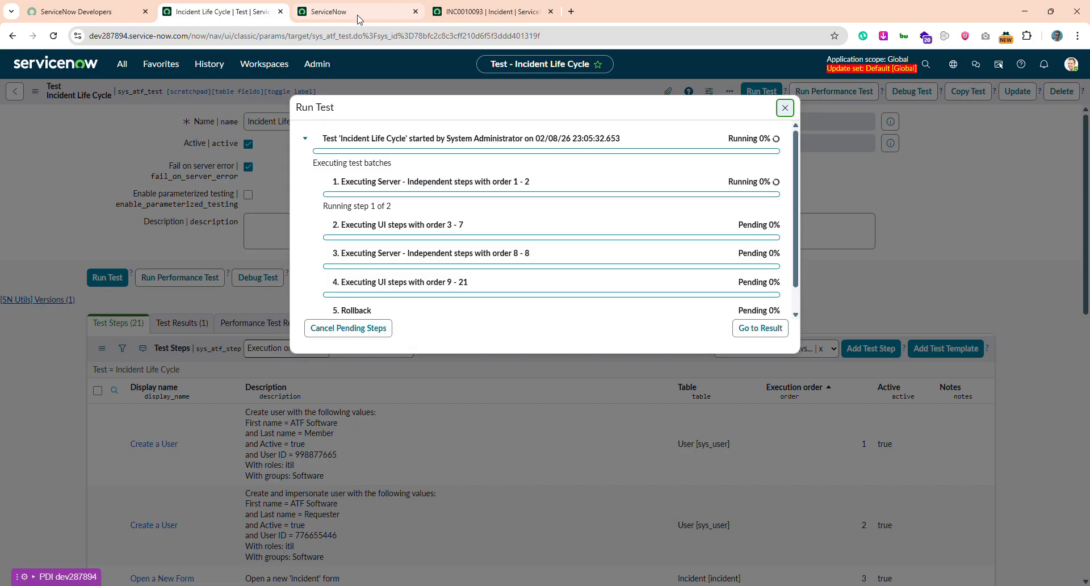
Step: Watch the rerun in the client test runner and check the progress of every batch of the Incident Life Cycle test
left_click(357, 13)
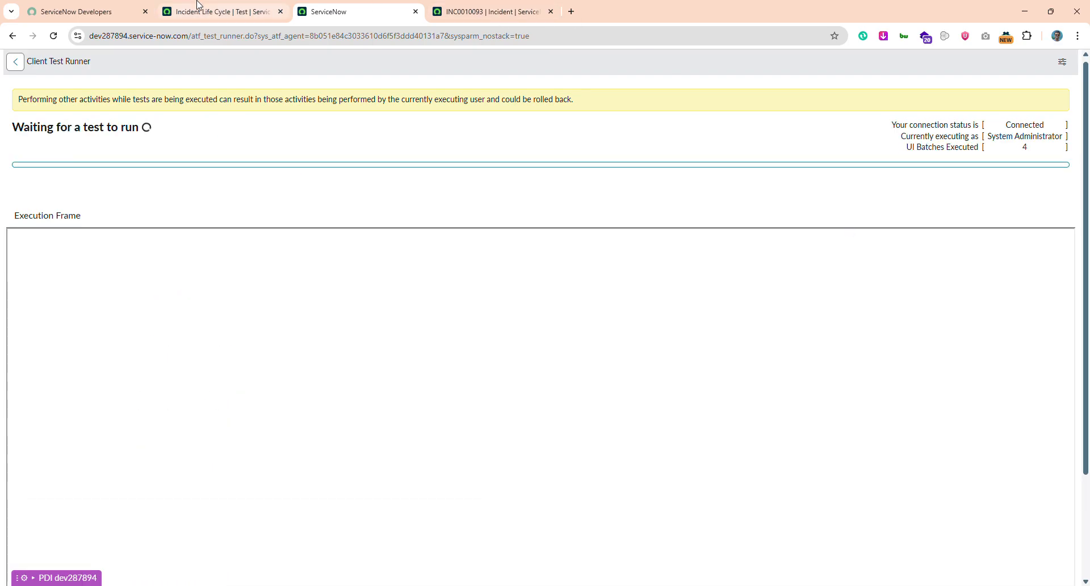
left_click(215, 11)
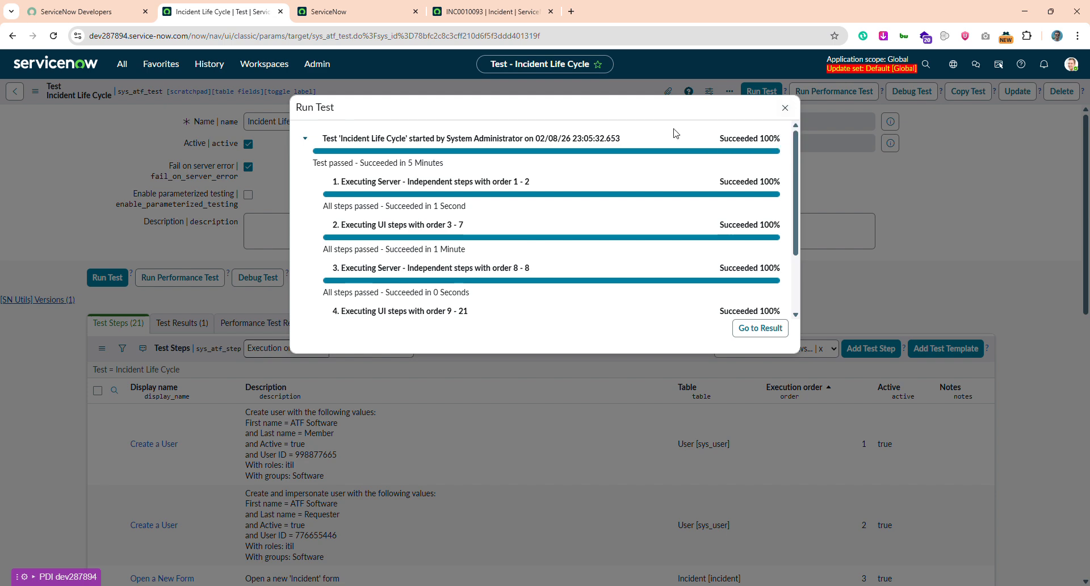
scroll(698, 262, "down", 3)
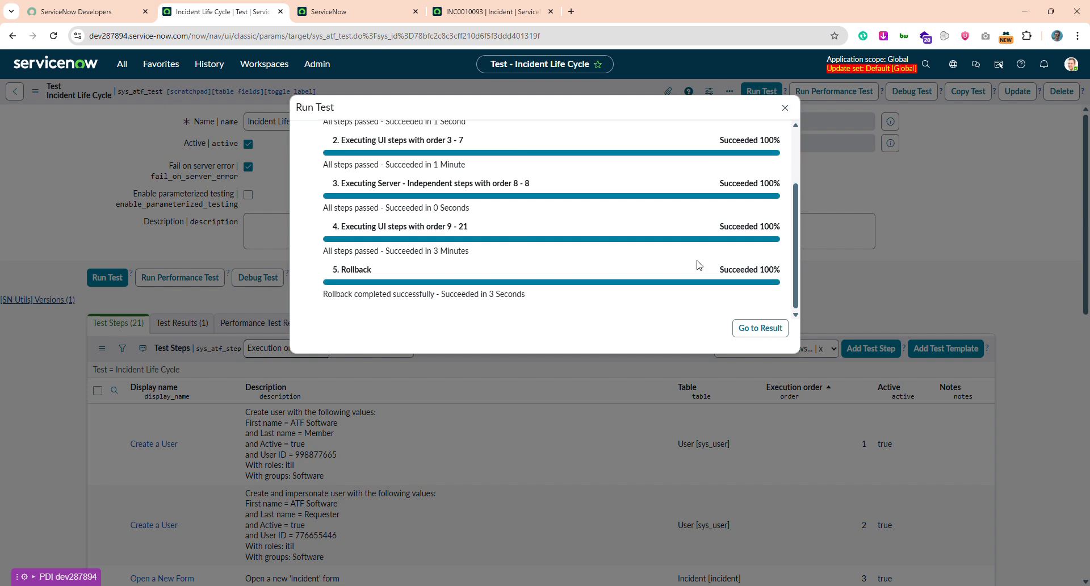
scroll(699, 265, "up", 3)
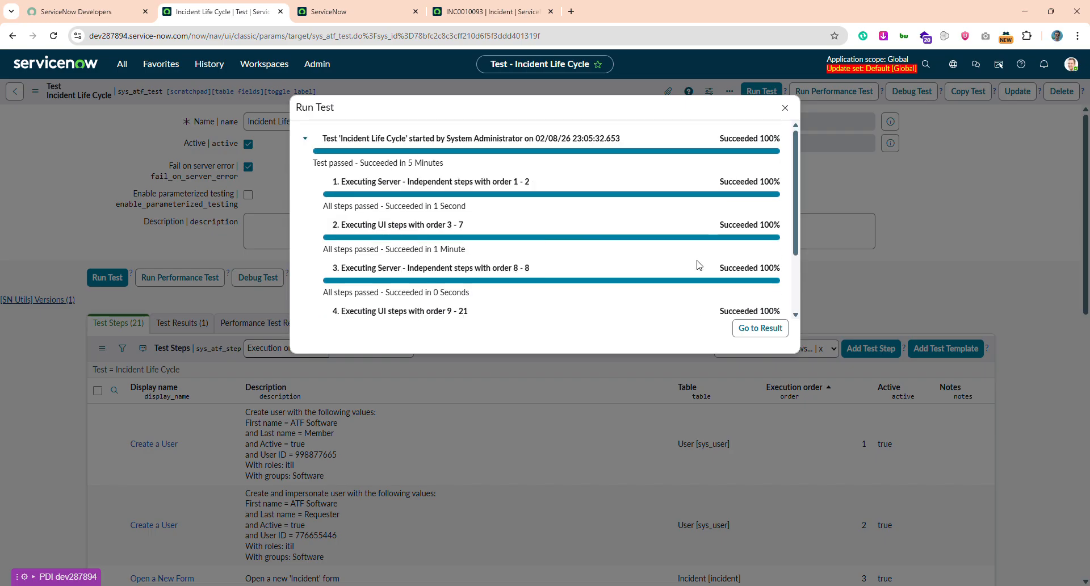
Step: Open the test result of the Incident Life Cycle rerun and examine its overall status and individual step results
left_click(758, 329)
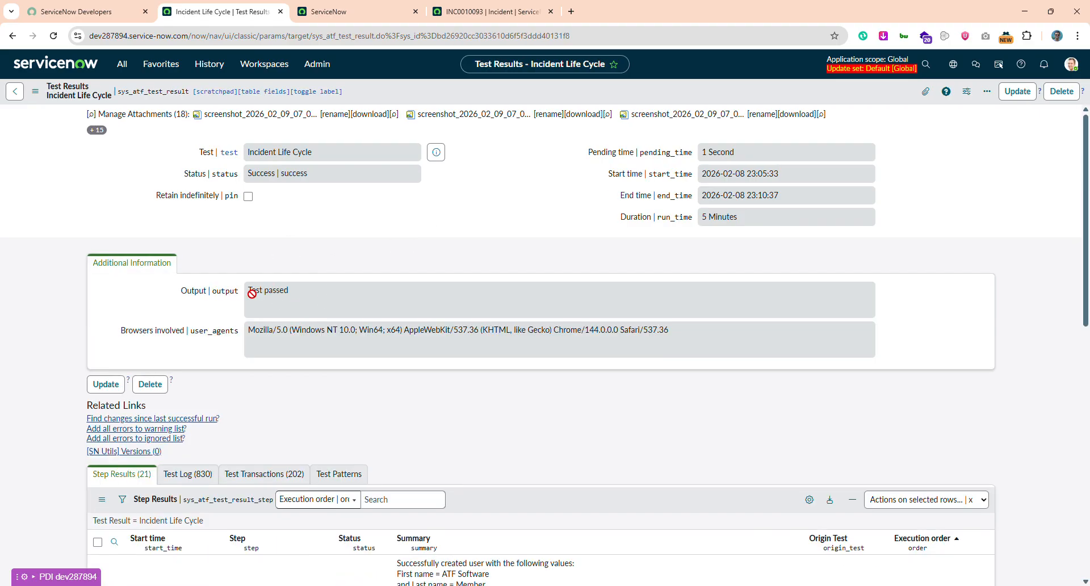
scroll(338, 337, "down", 5)
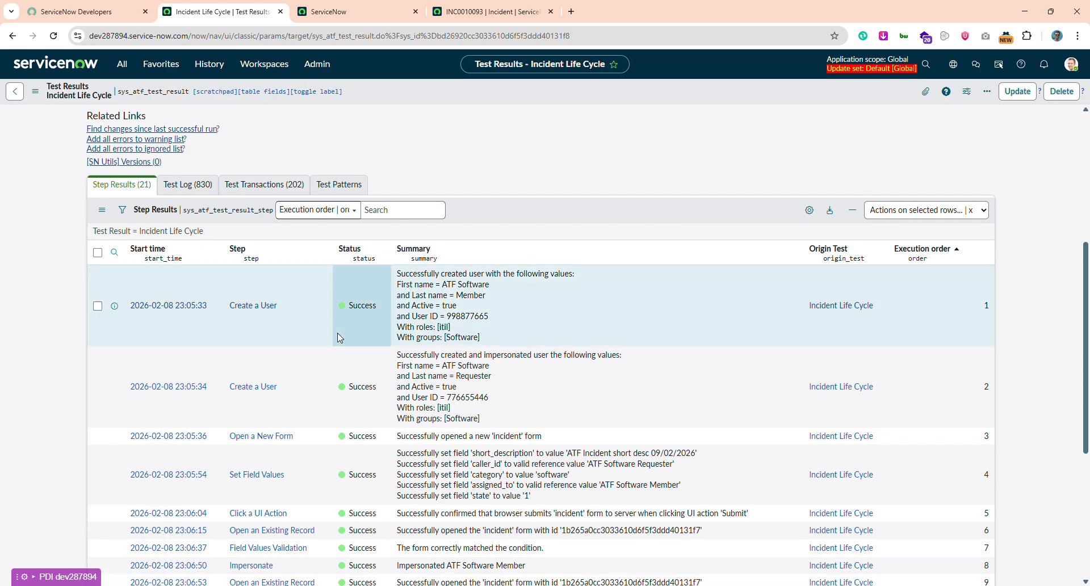
scroll(339, 336, "down", 5)
scroll(339, 337, "up", 4)
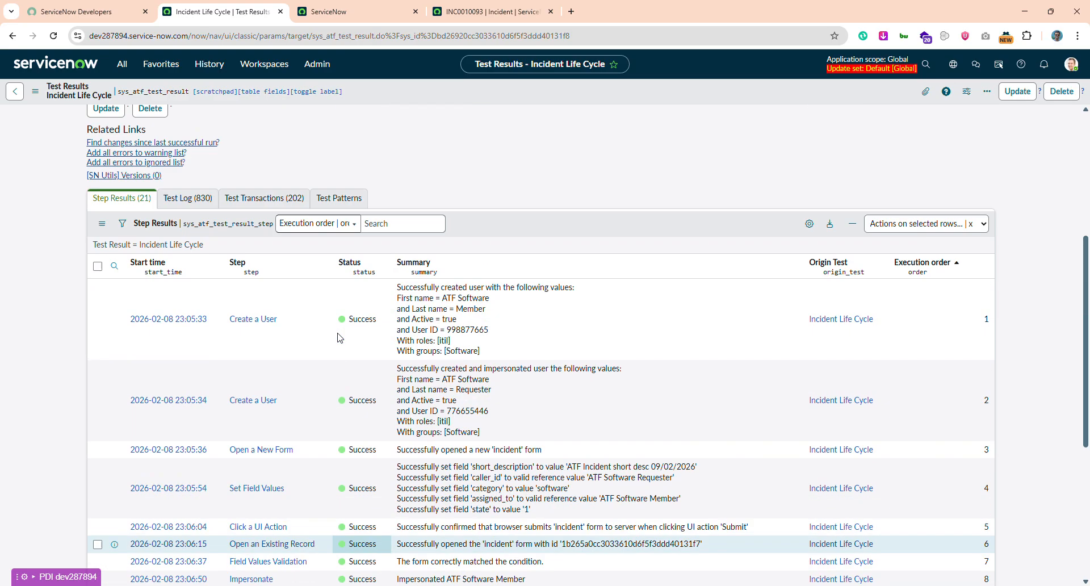
scroll(338, 336, "up", 6)
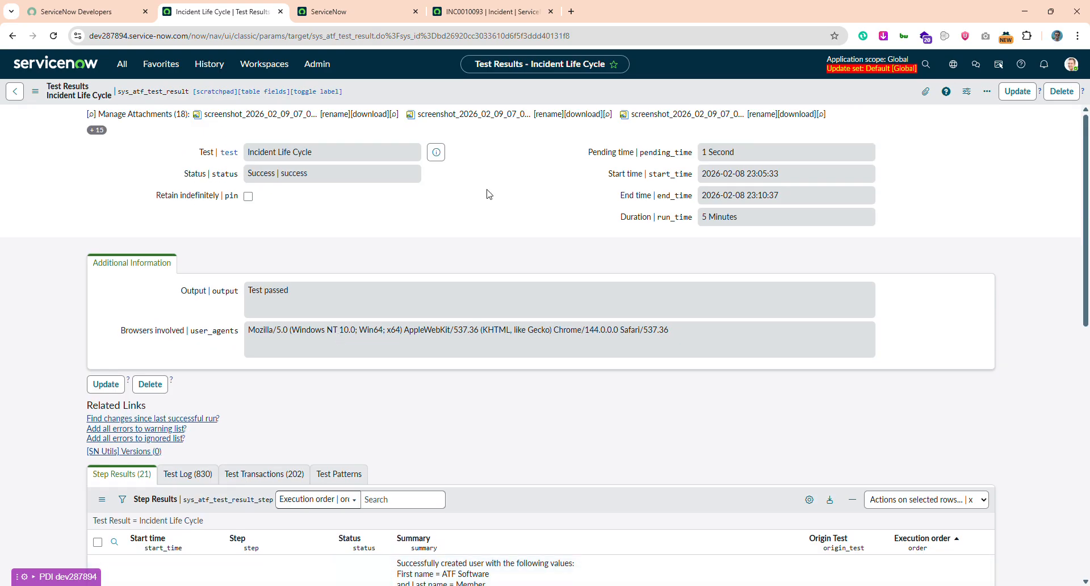